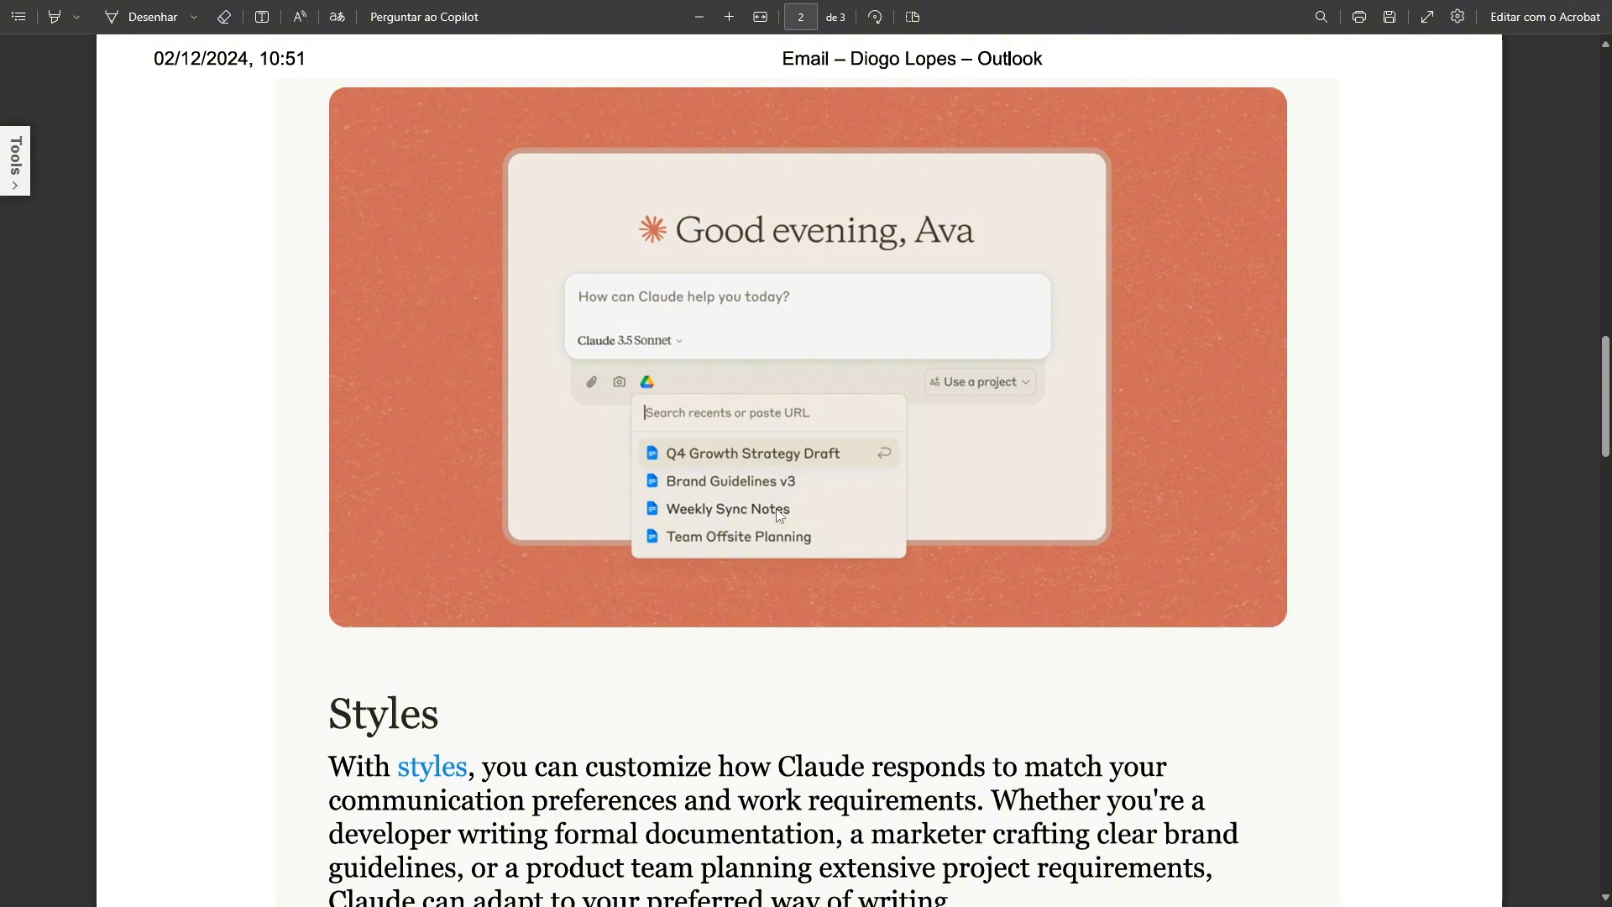
Examine the Google Drive file picker illustration and the Styles section on page 2 of the PDF.
scroll(1011, 462, "up", 1)
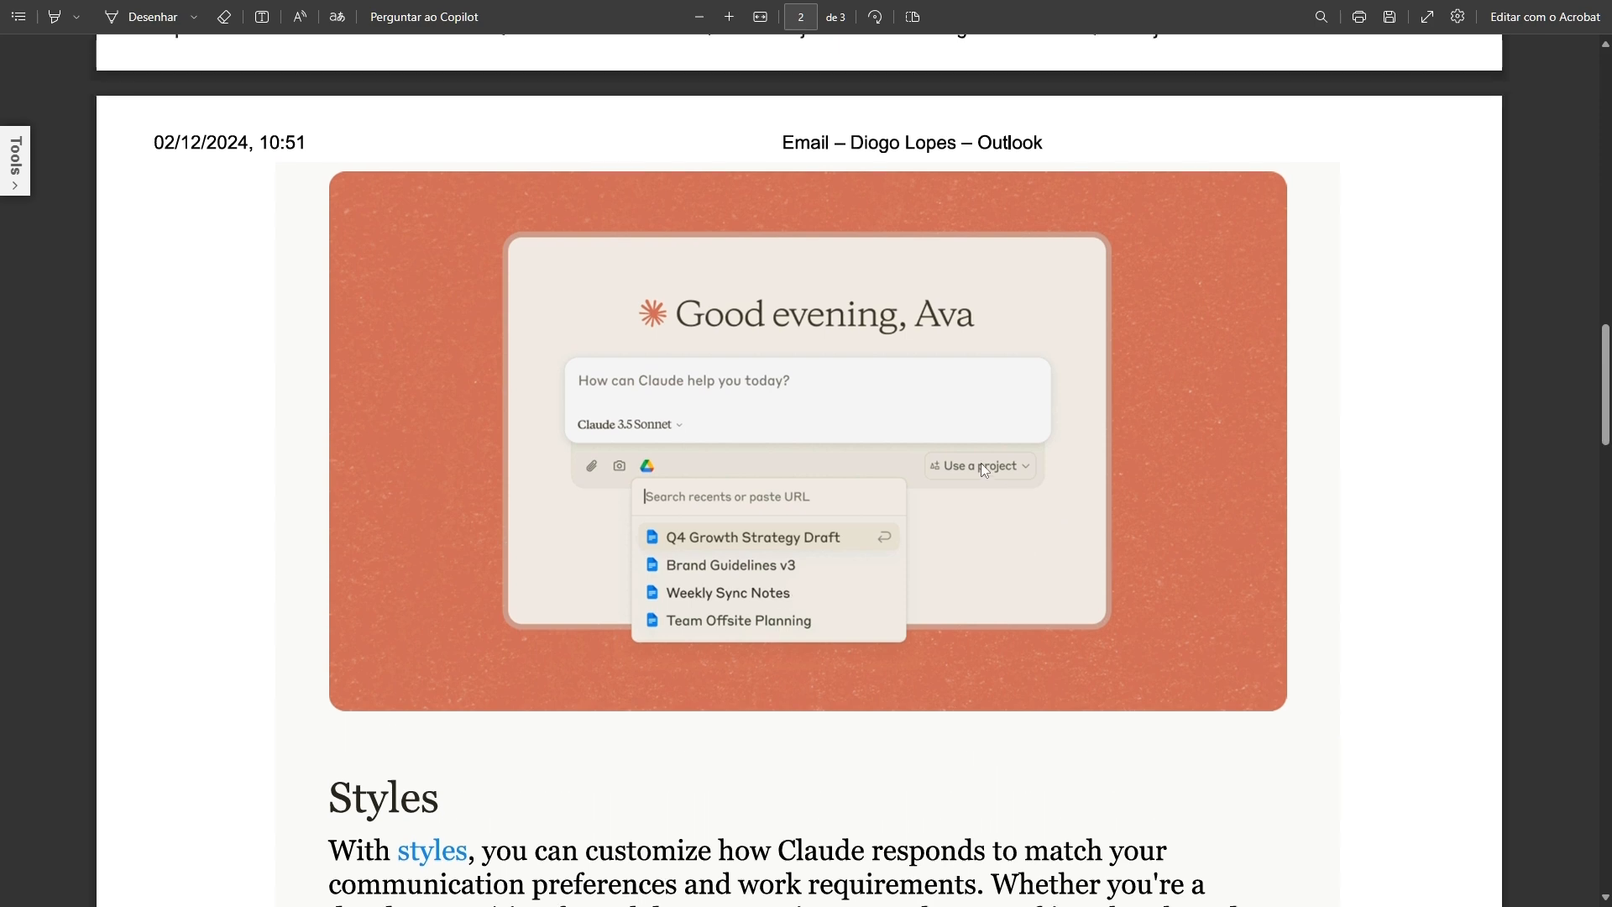
scroll(982, 461, "down", 1)
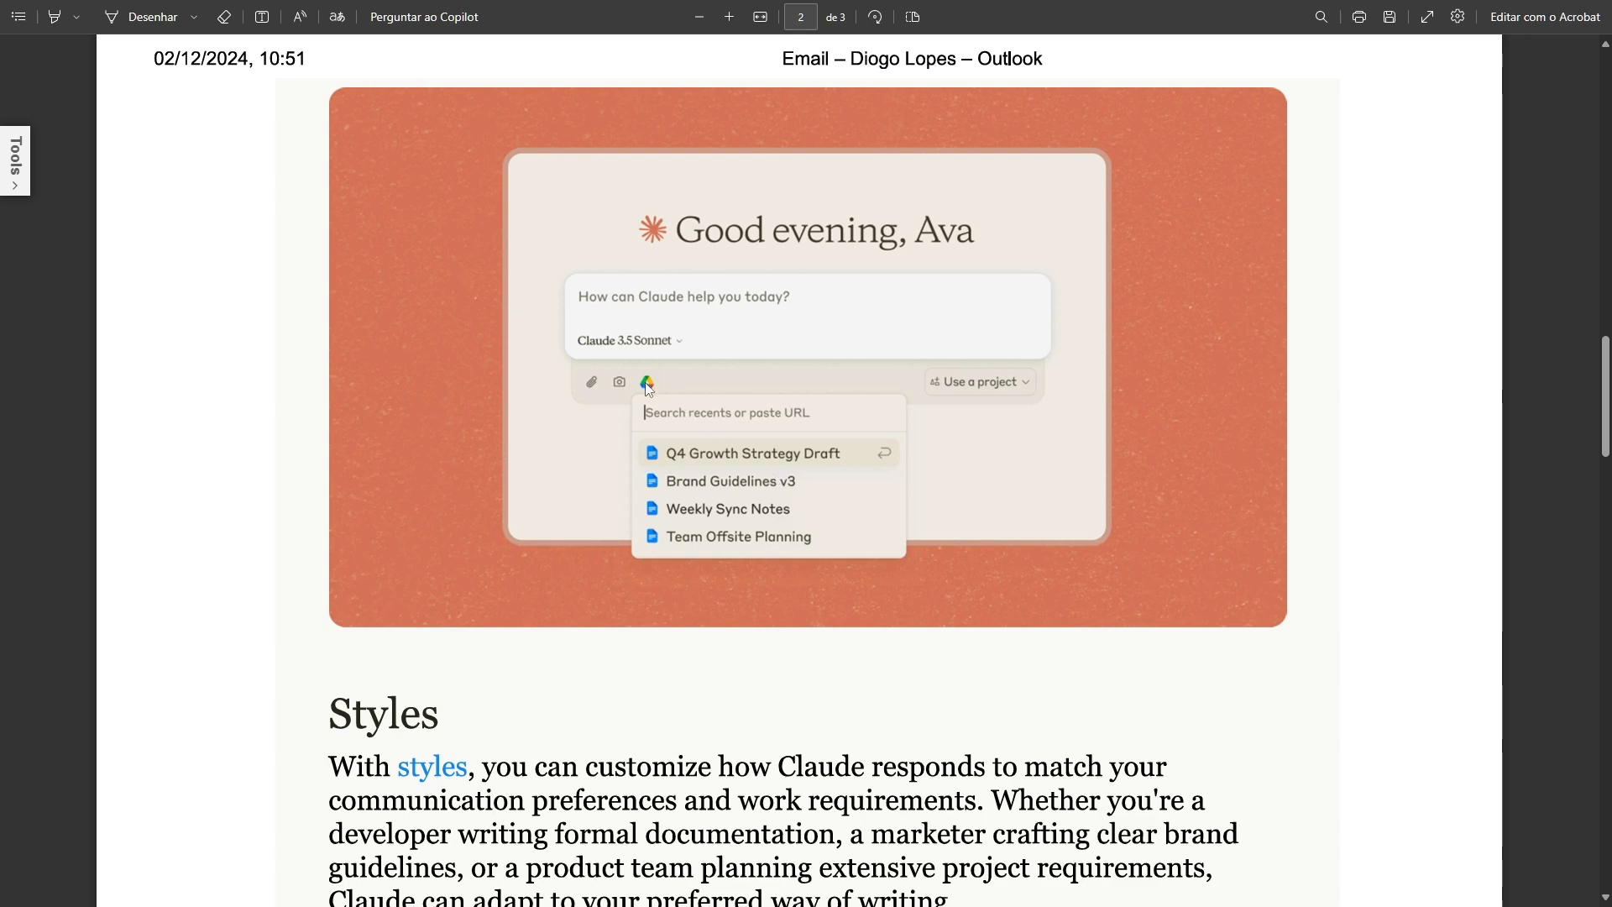
scroll(651, 387, "down", 1)
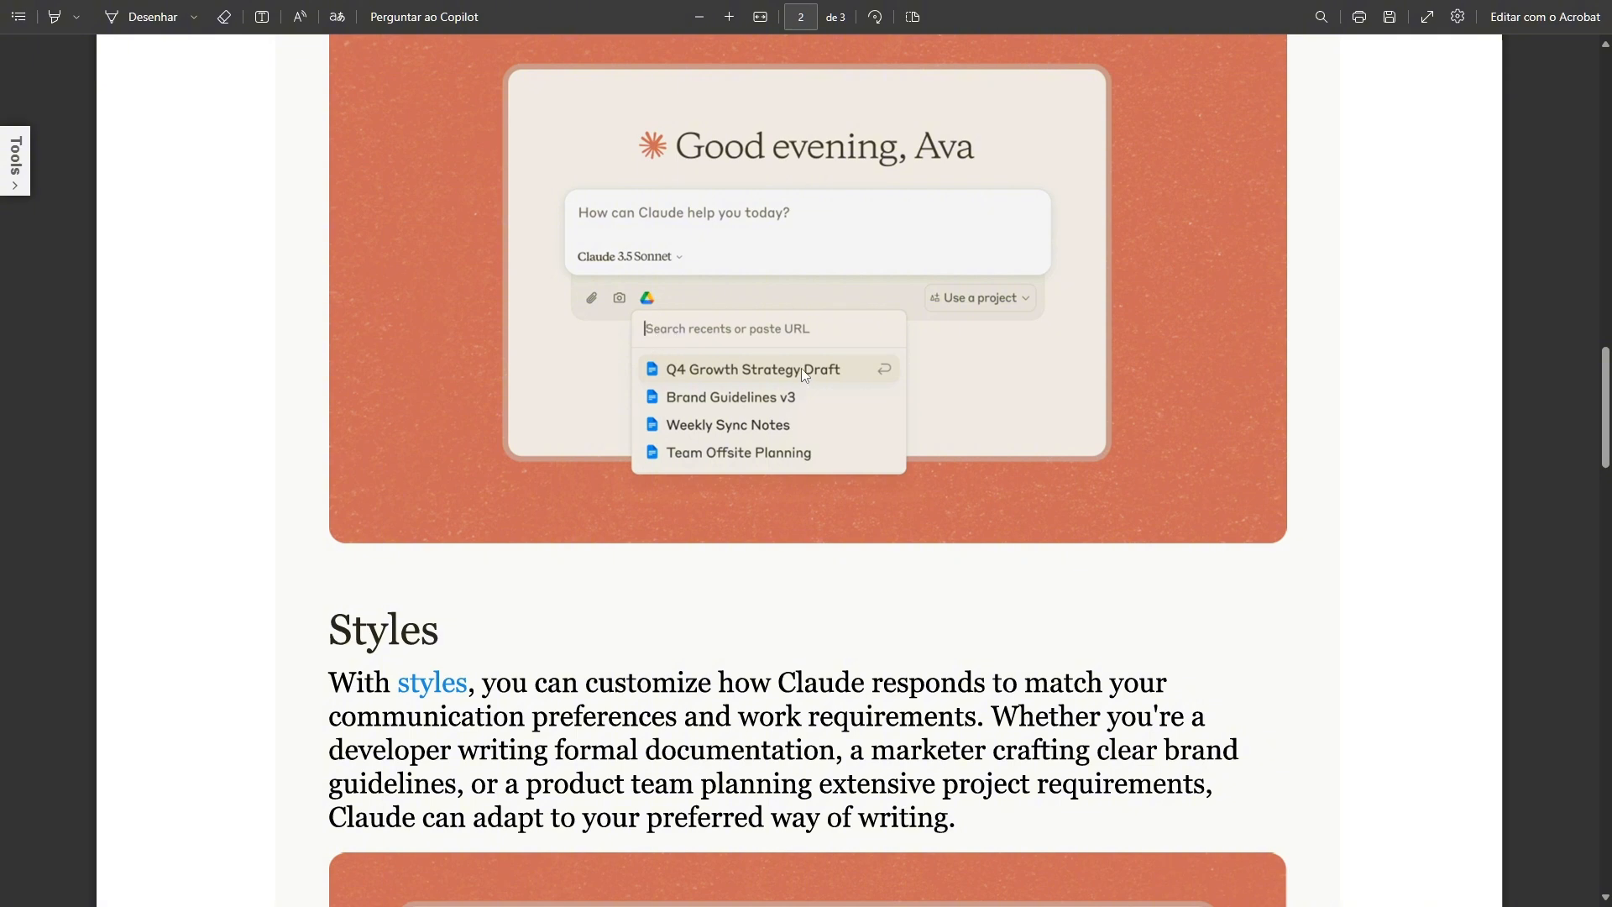
Switch to the Claude desktop app and set the response style to Formal.
key("alt+Tab")
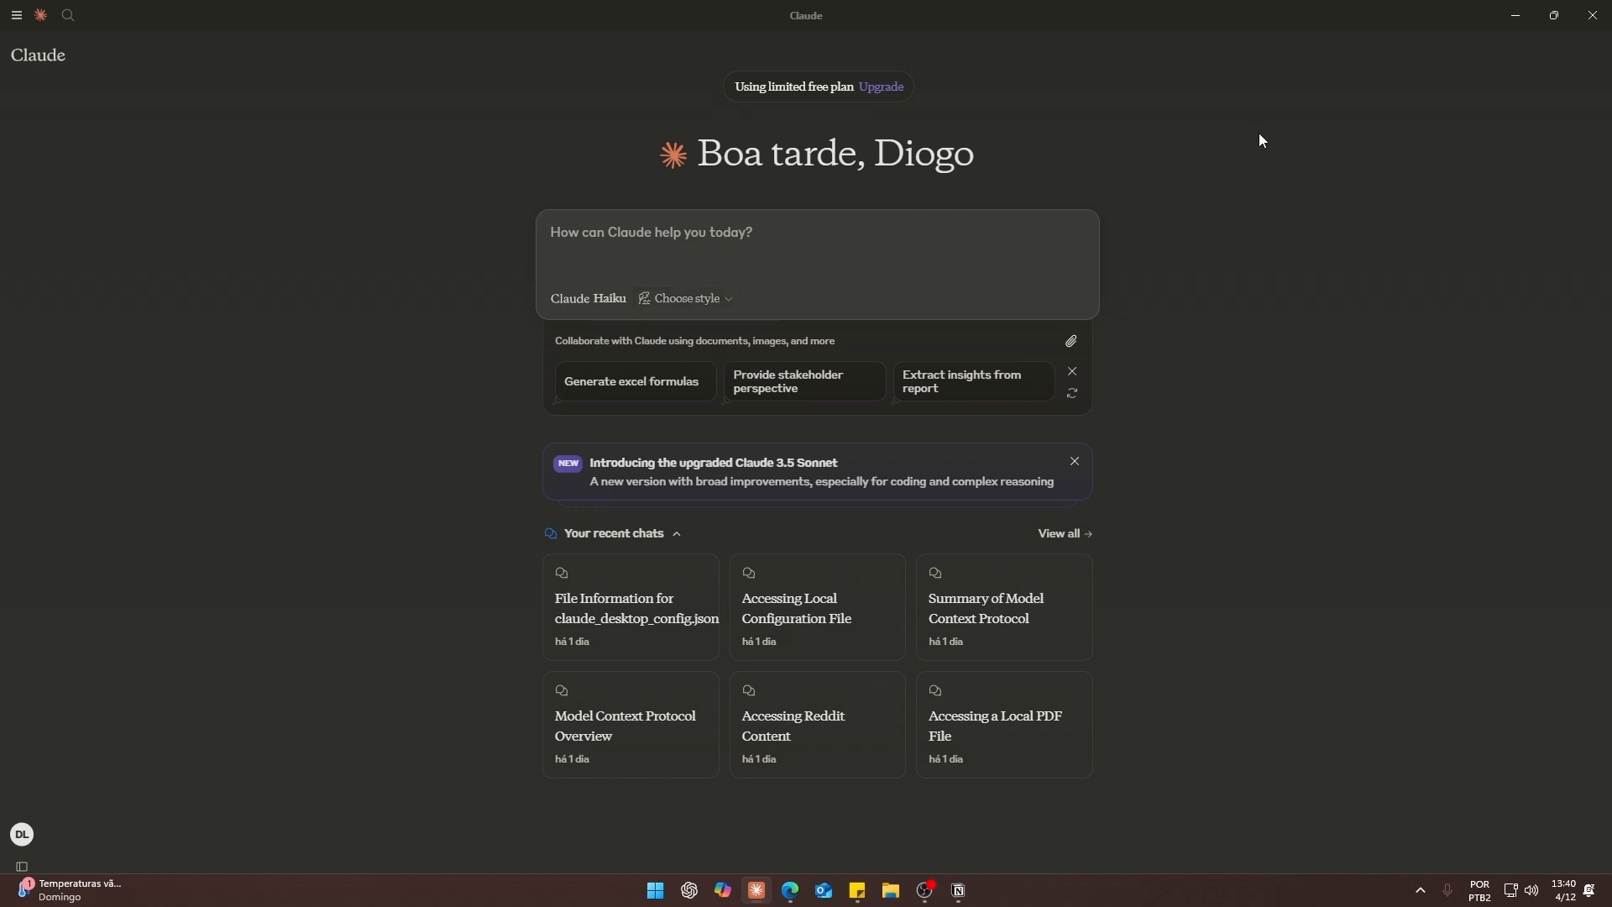
left_click(728, 297)
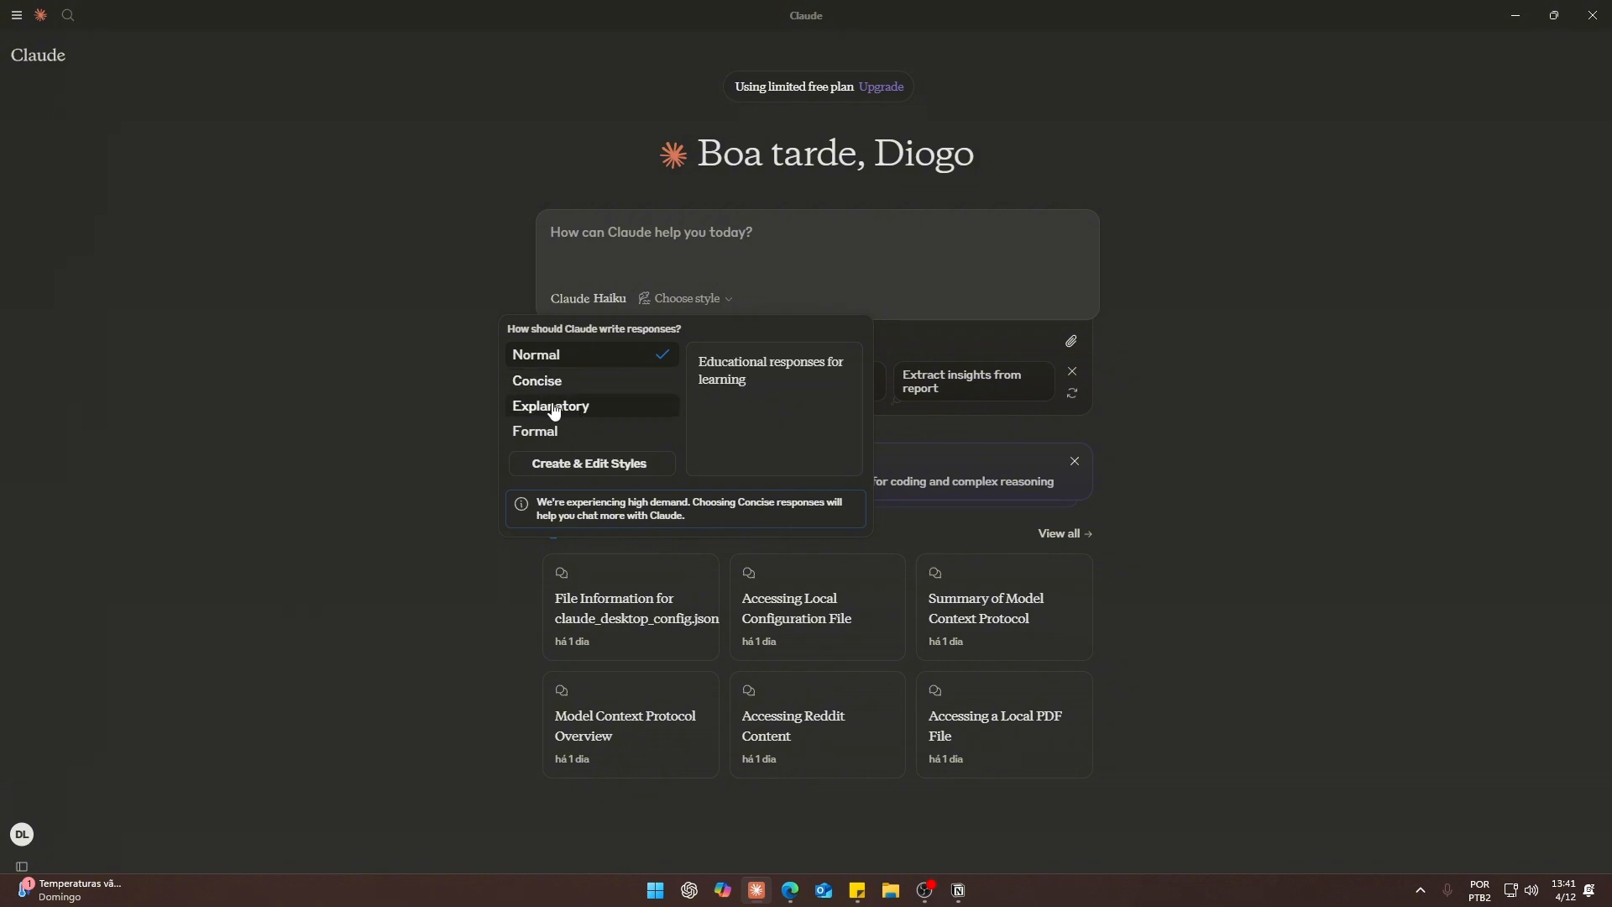
left_click(595, 435)
Start creating a custom style and choose to describe it instead of adding a writing example.
left_click(668, 301)
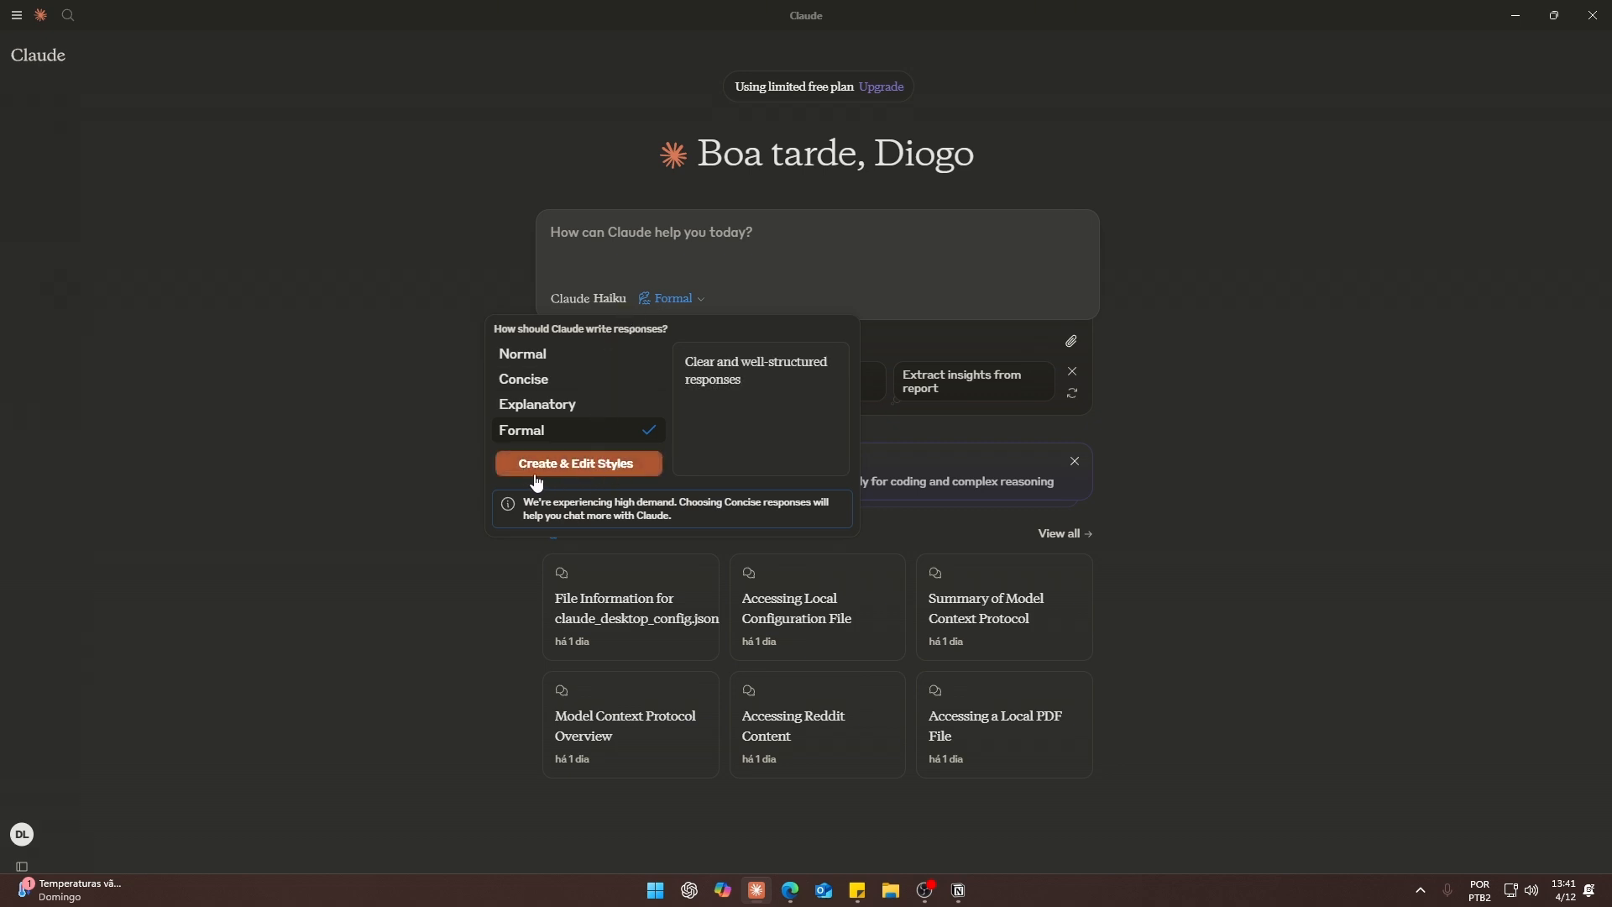
left_click(599, 472)
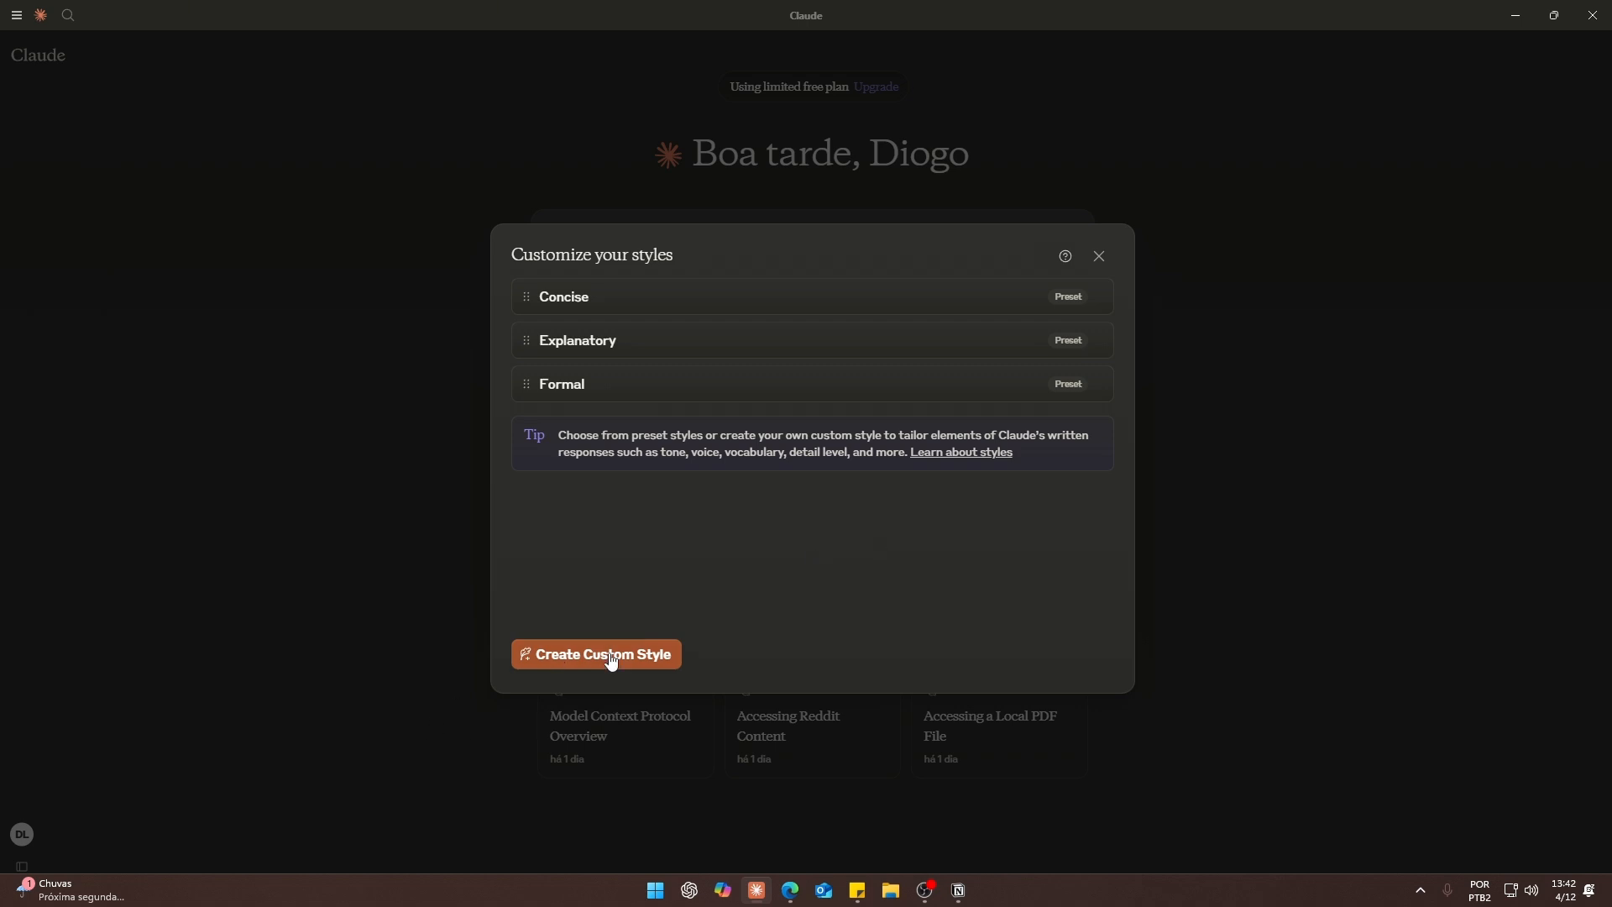
left_click(609, 656)
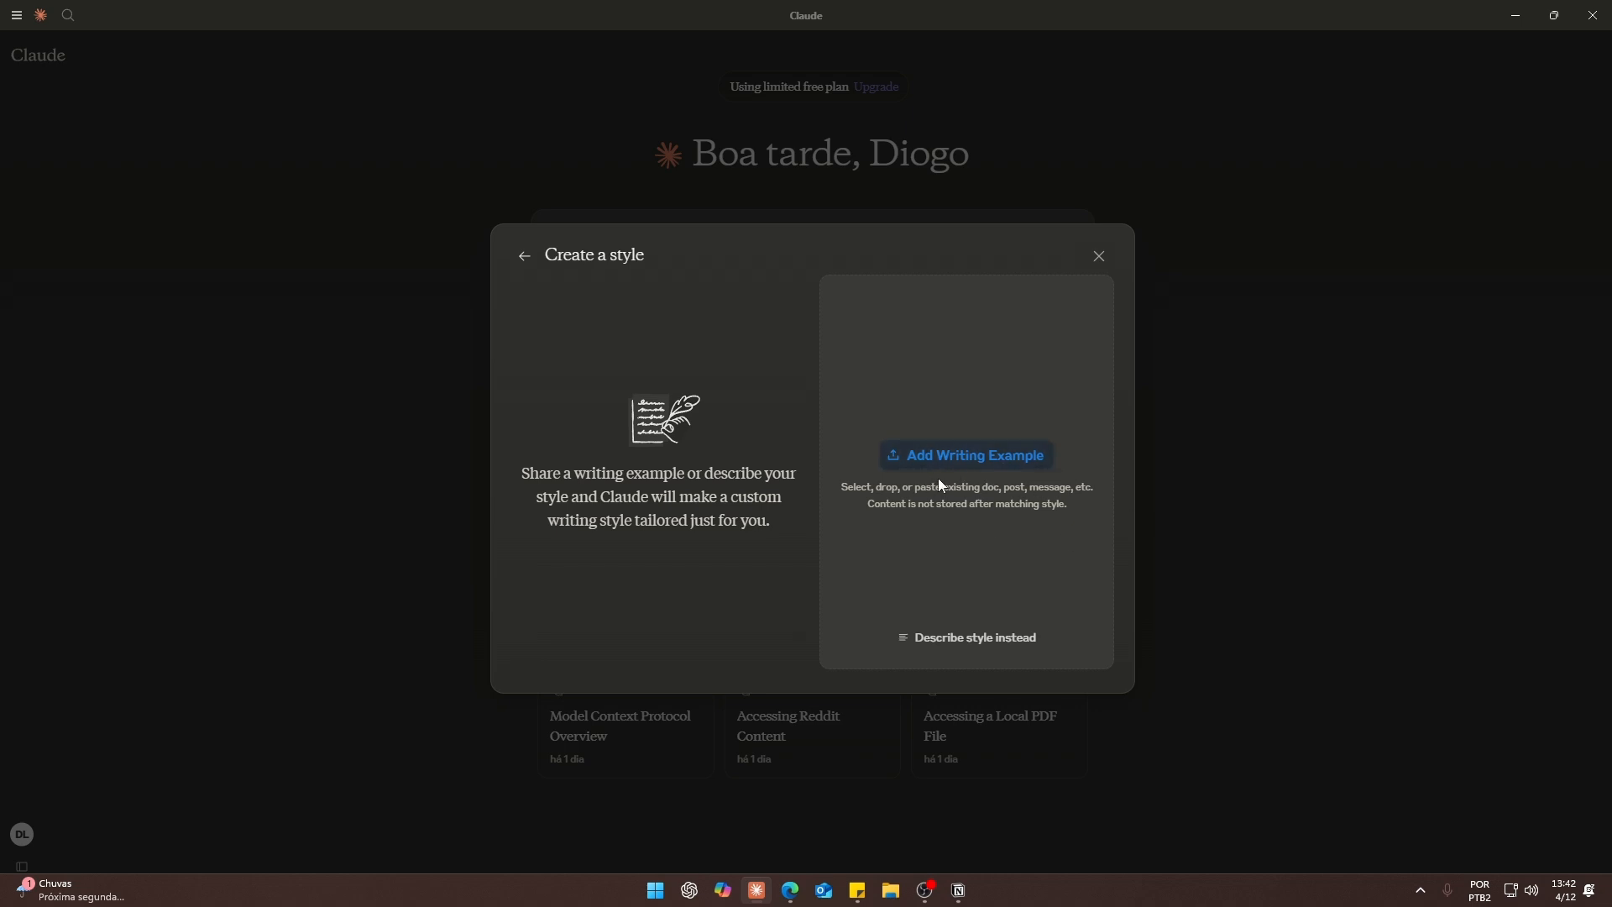
left_click(951, 640)
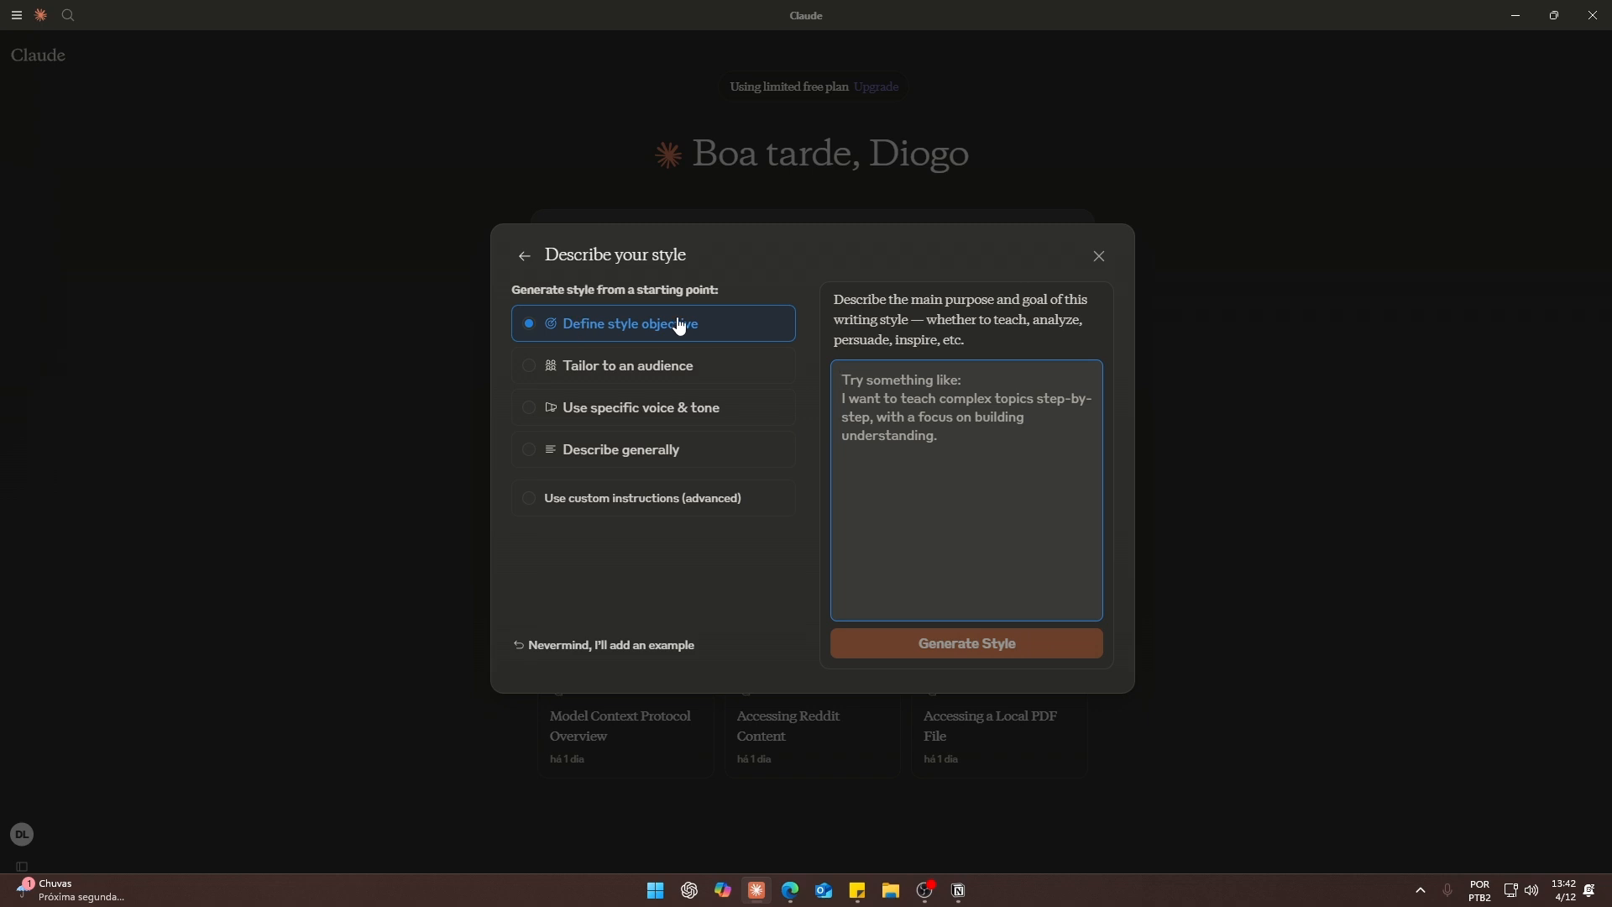
Examine the guidance for each style starting point, from Define style objective to Use custom instructions (advanced), and leave the style creator.
left_click_drag(834, 299, 976, 349)
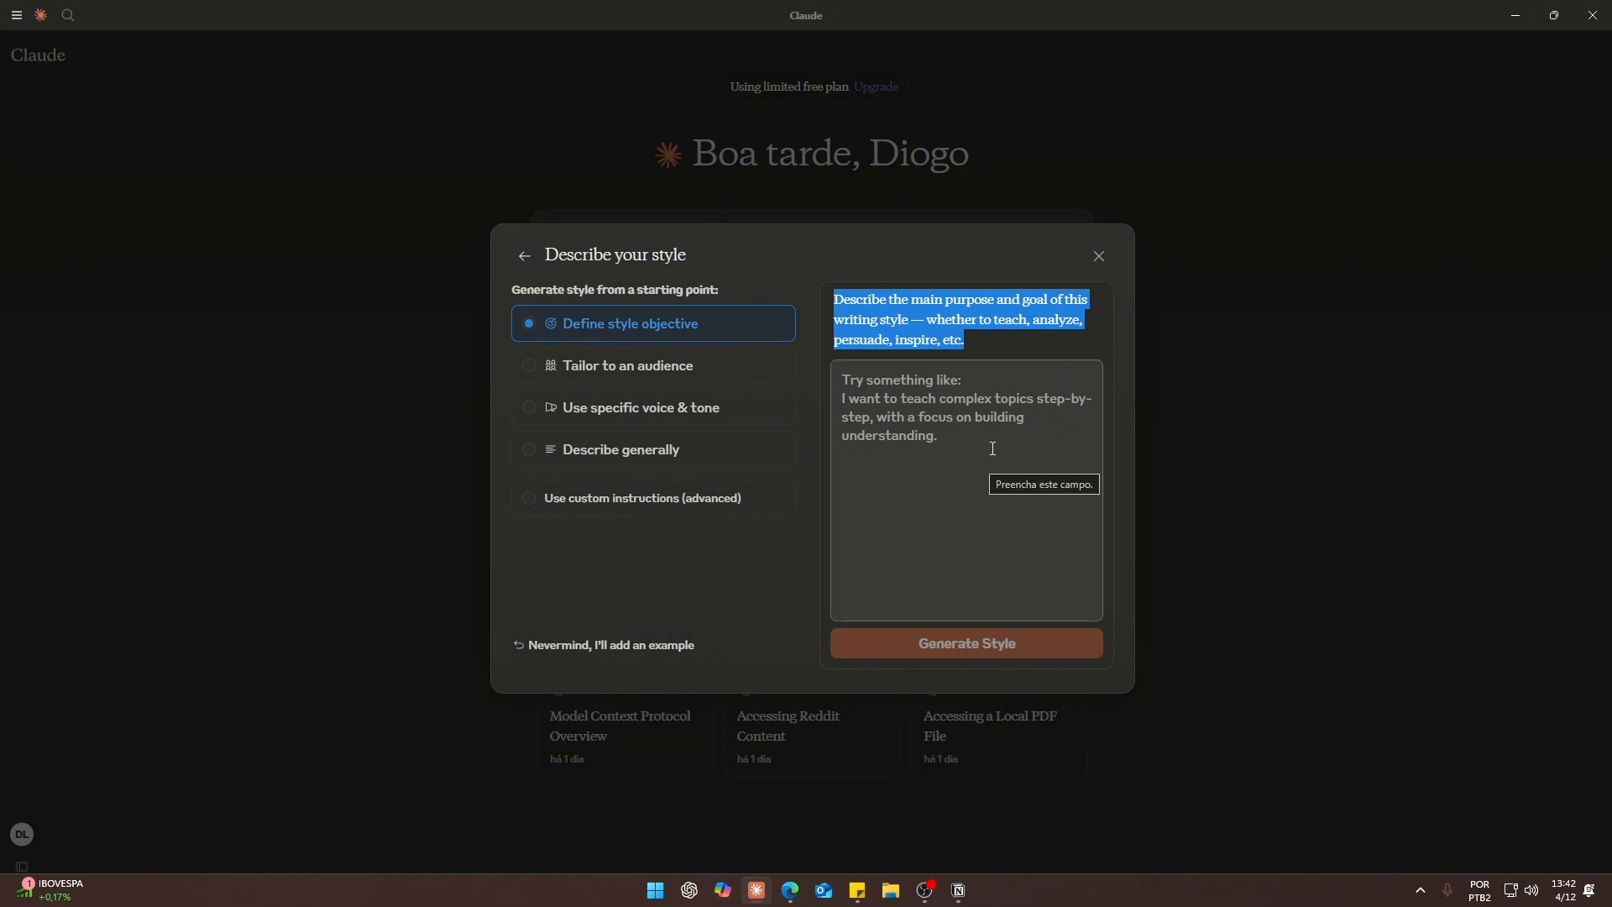
left_click(1011, 420)
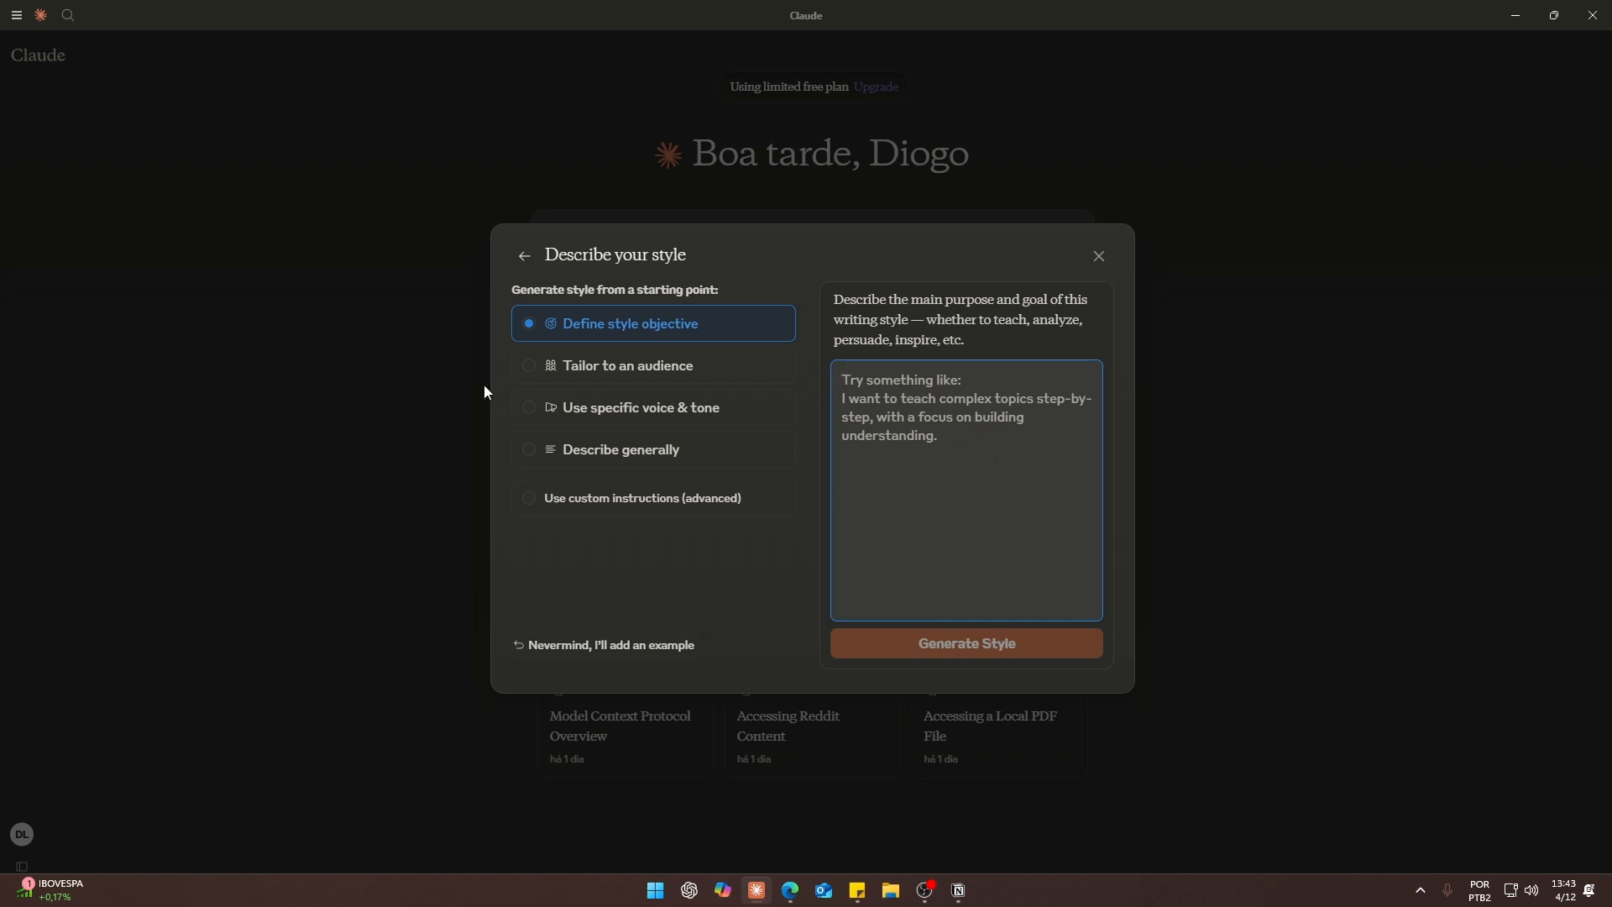
left_click(628, 379)
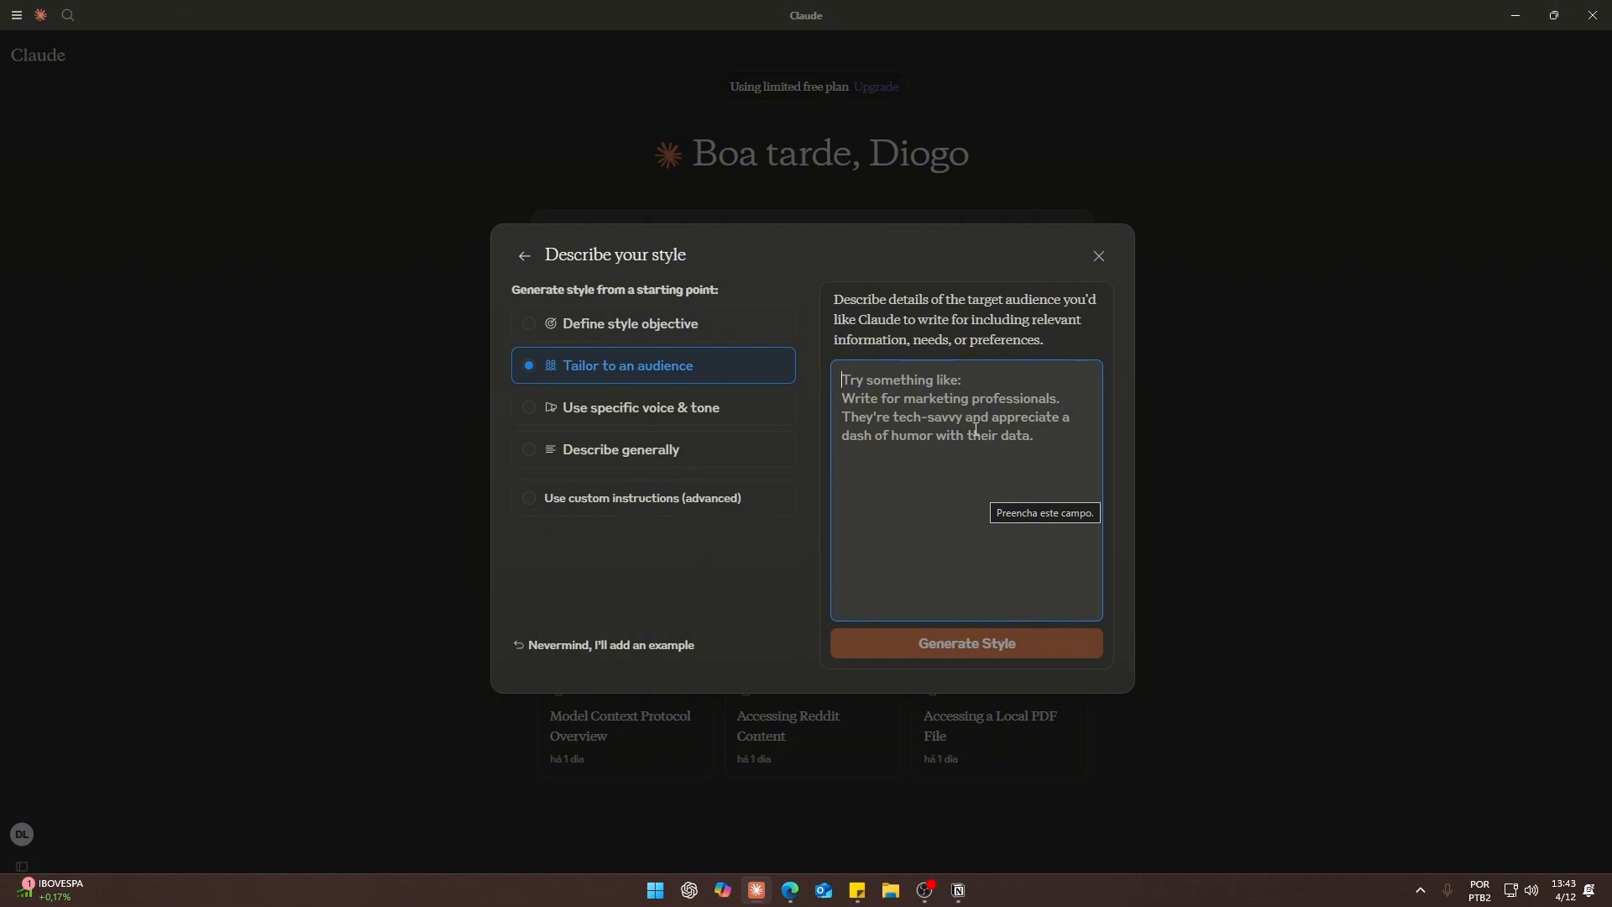
left_click(688, 418)
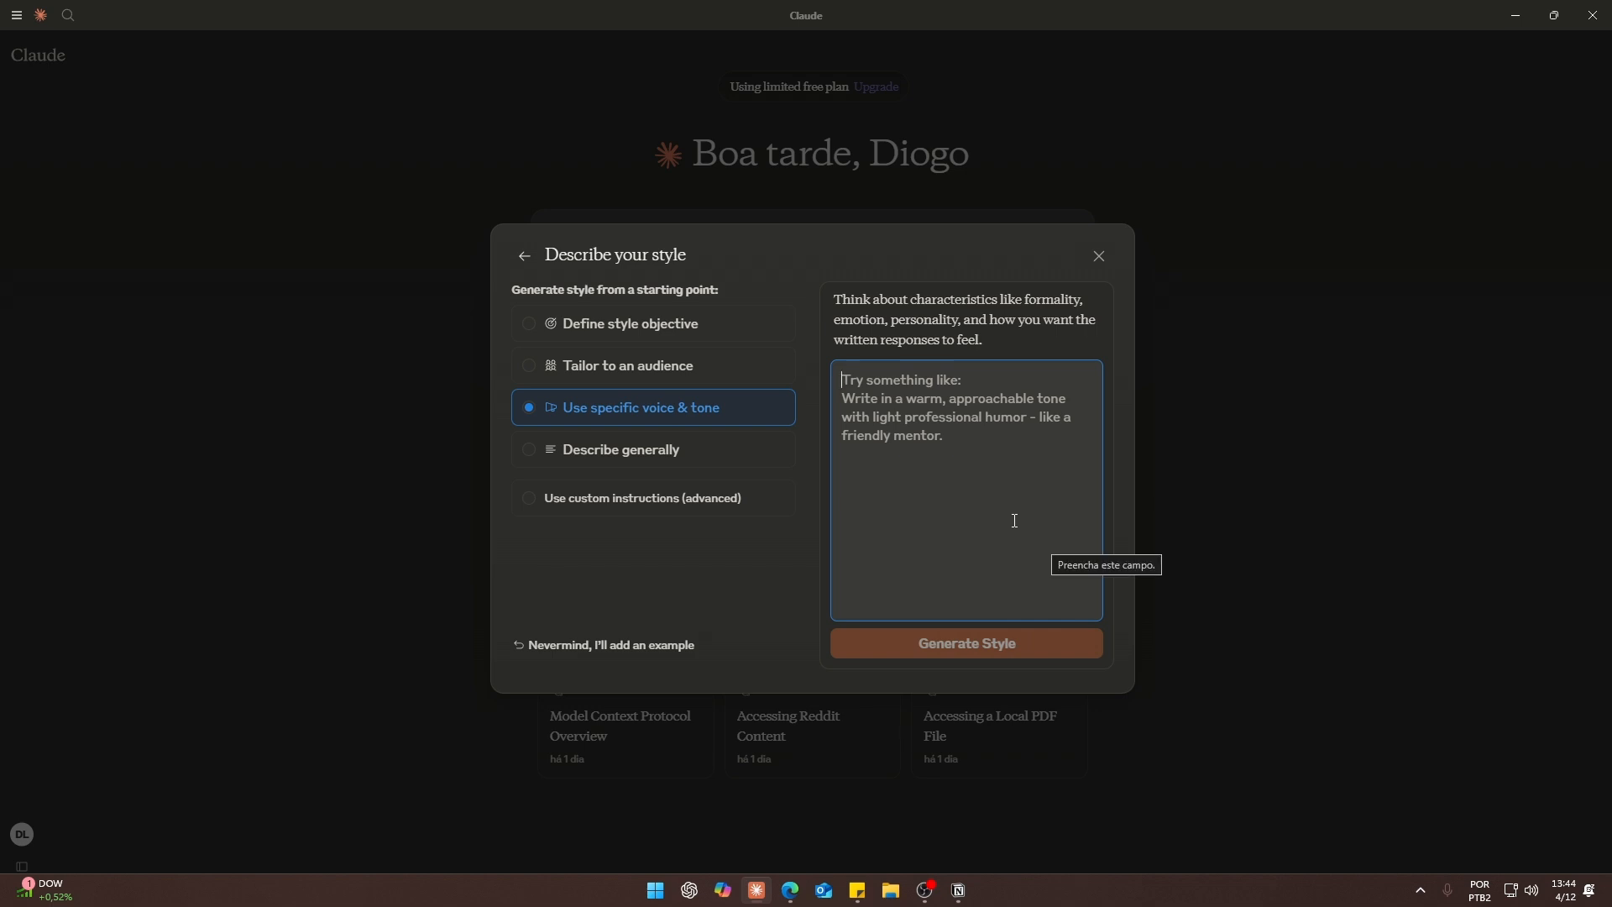
left_click(779, 459)
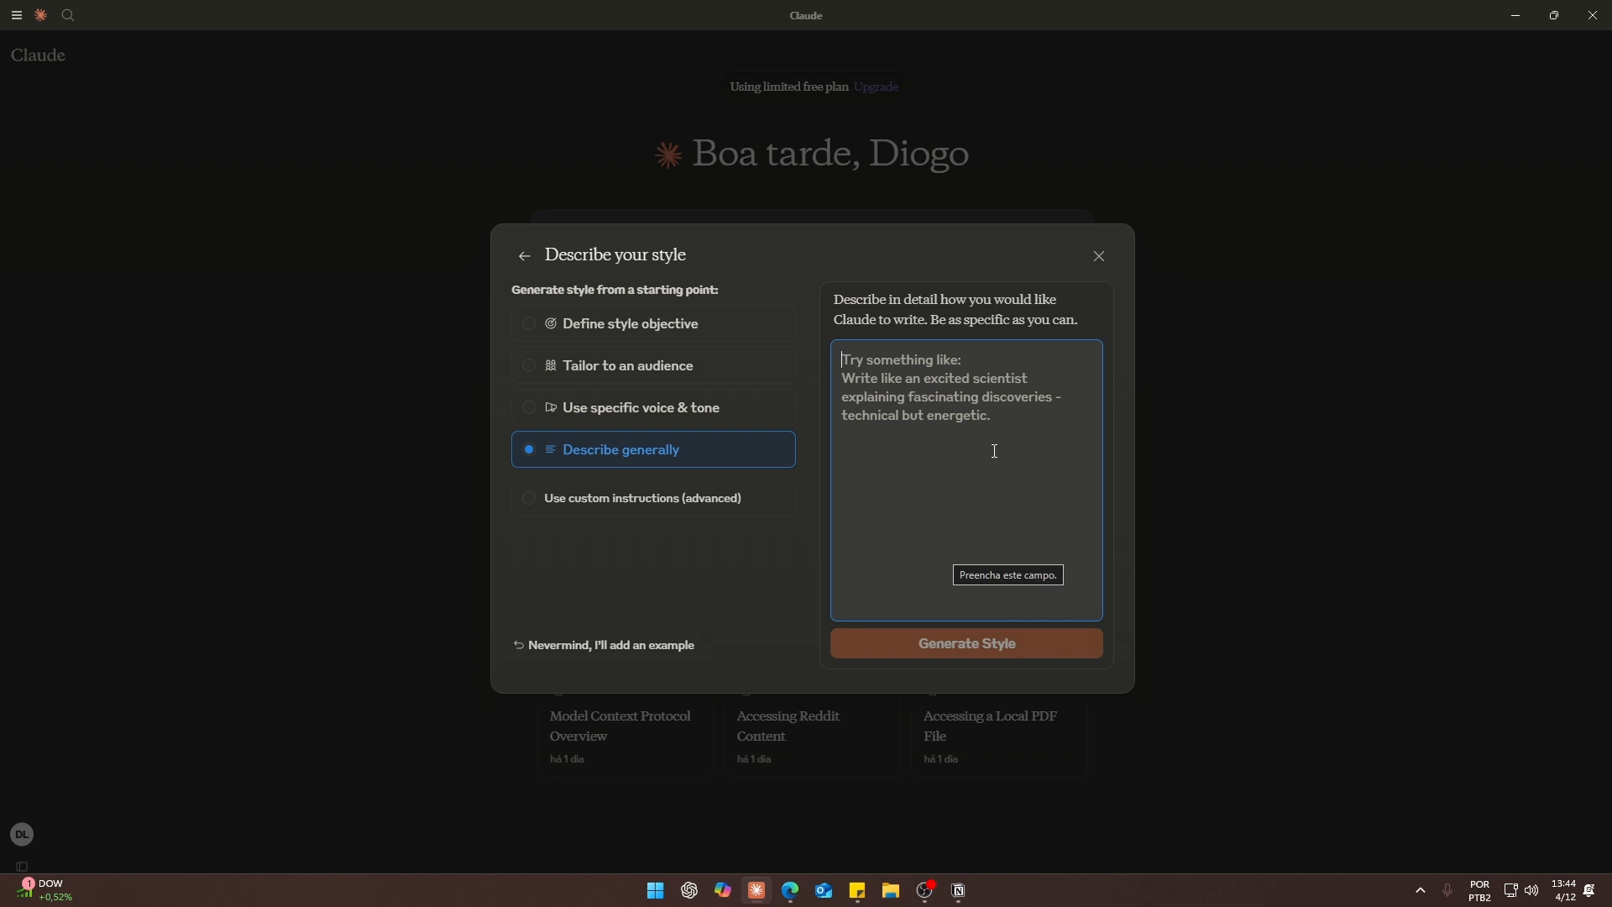
left_click(582, 506)
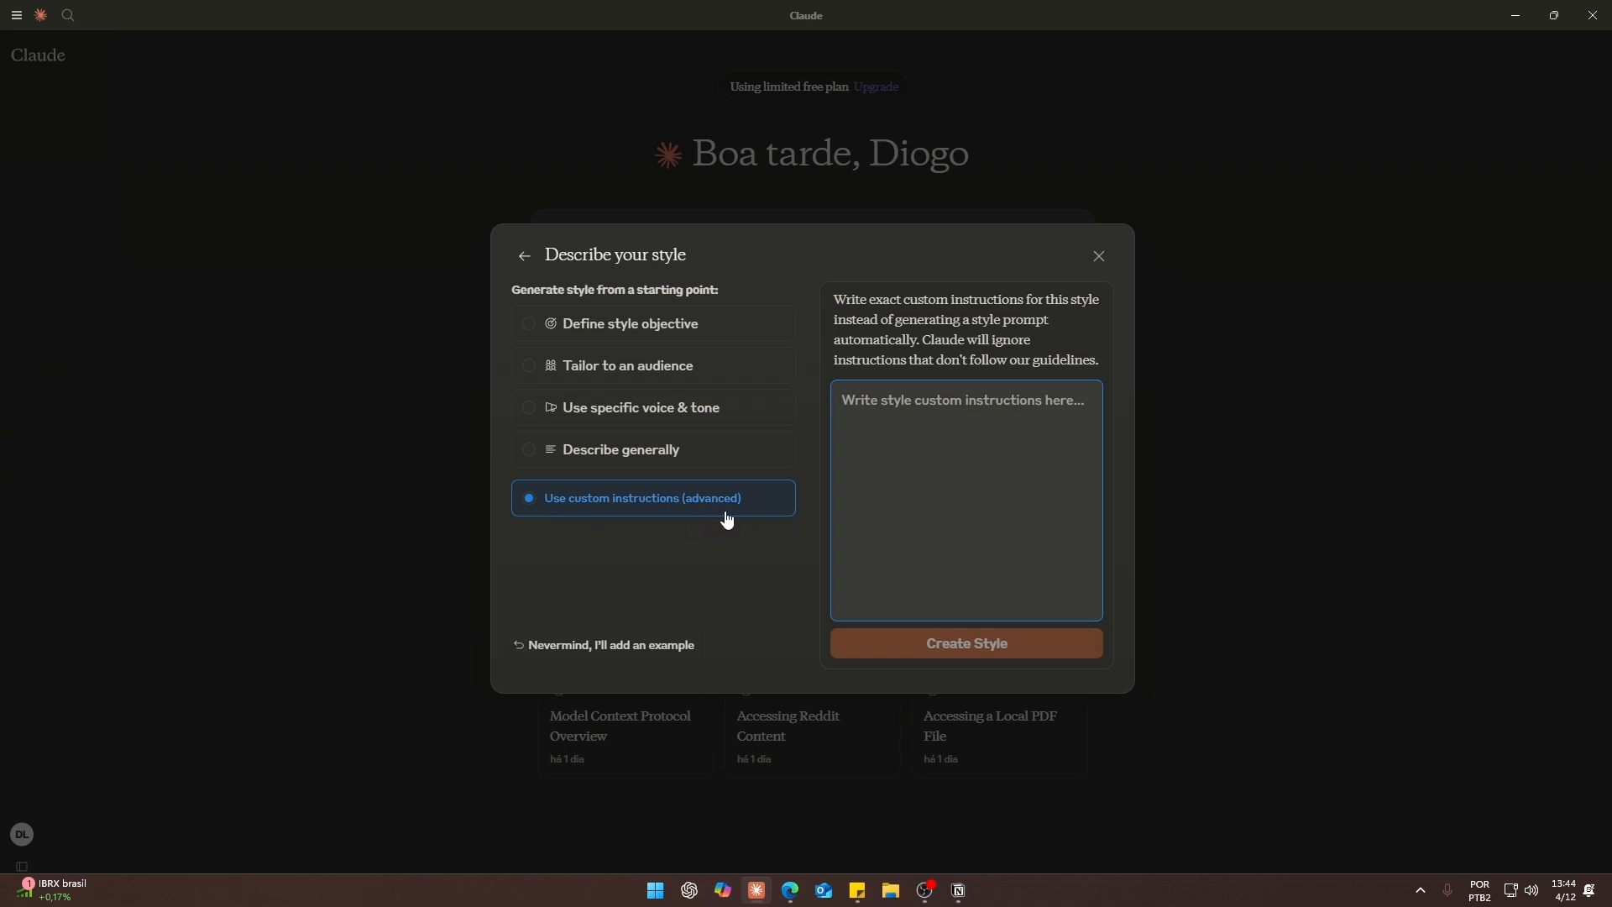
triple_click(1044, 369)
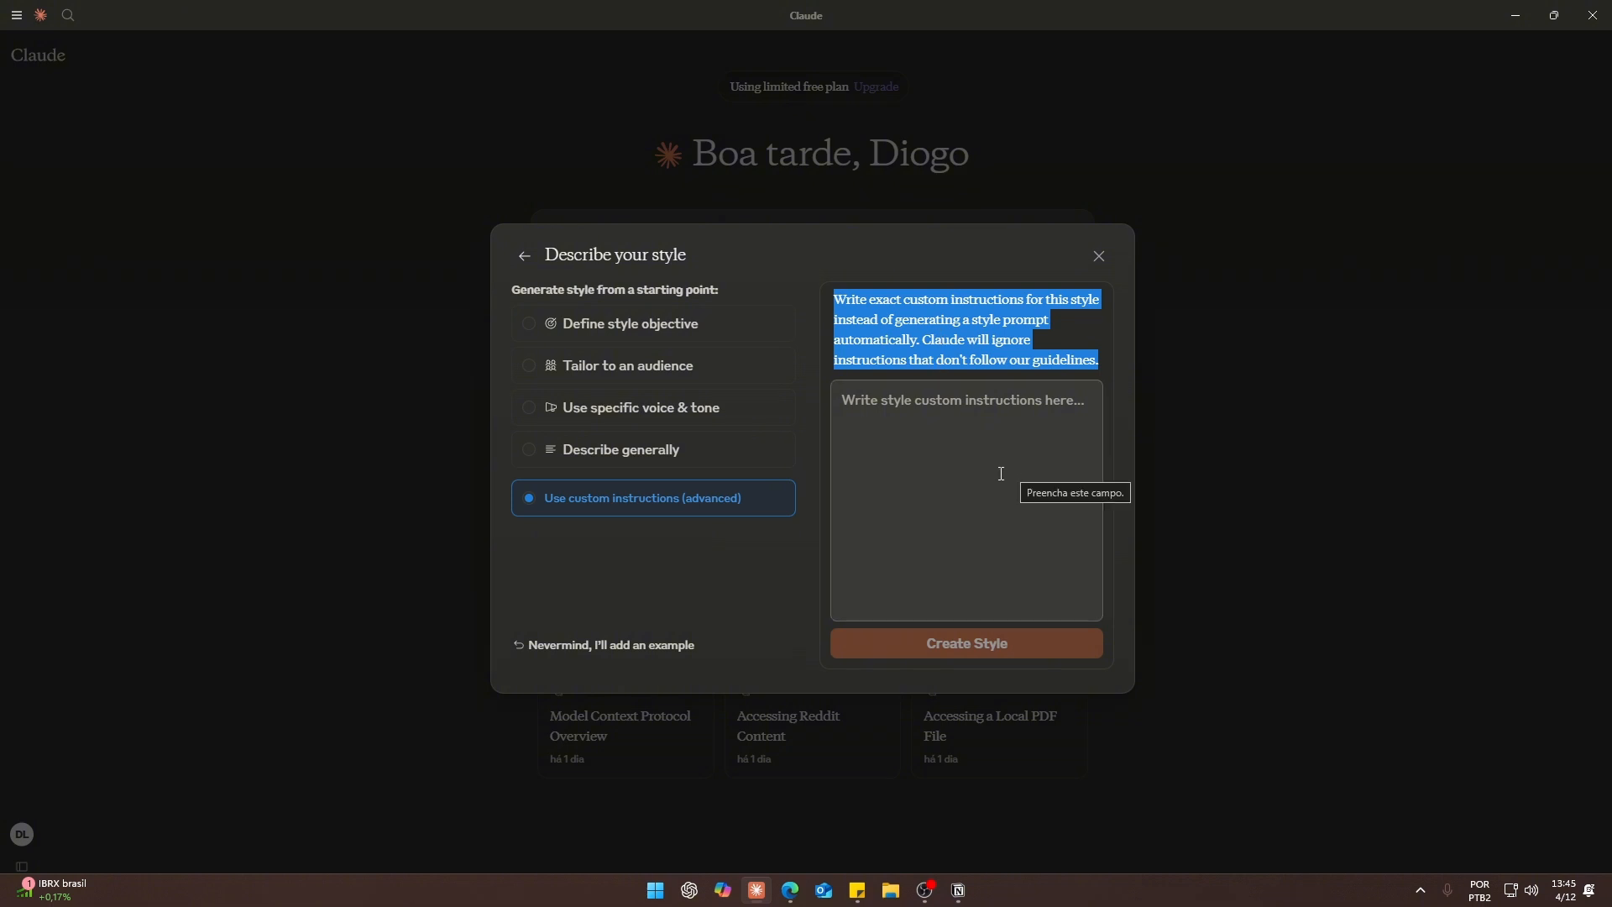
left_click(971, 470)
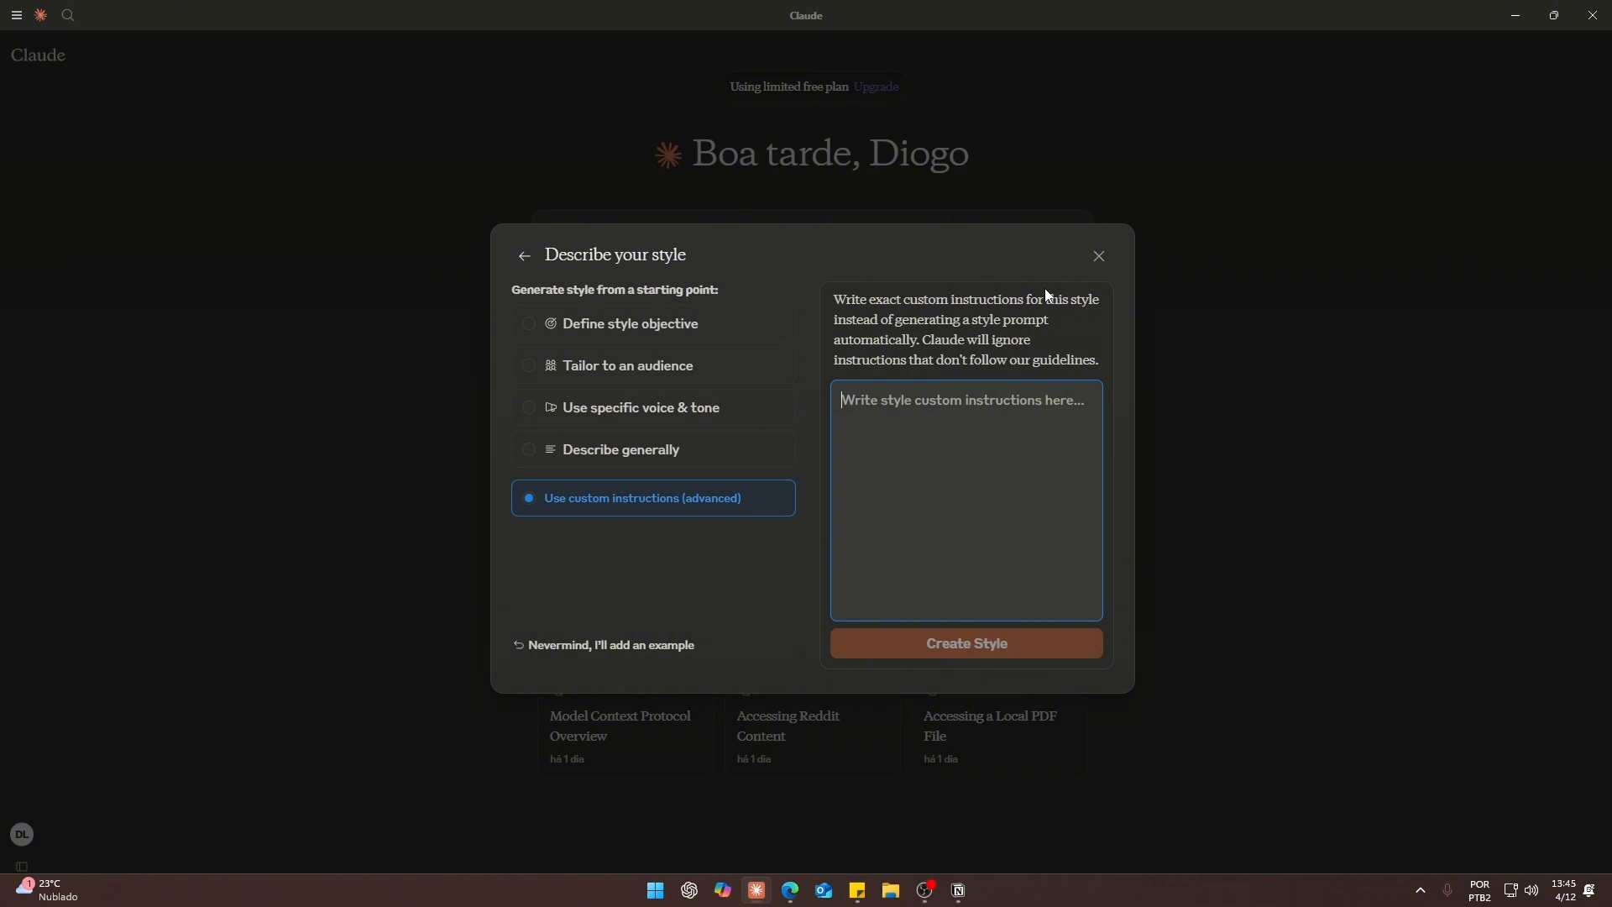
key("Escape")
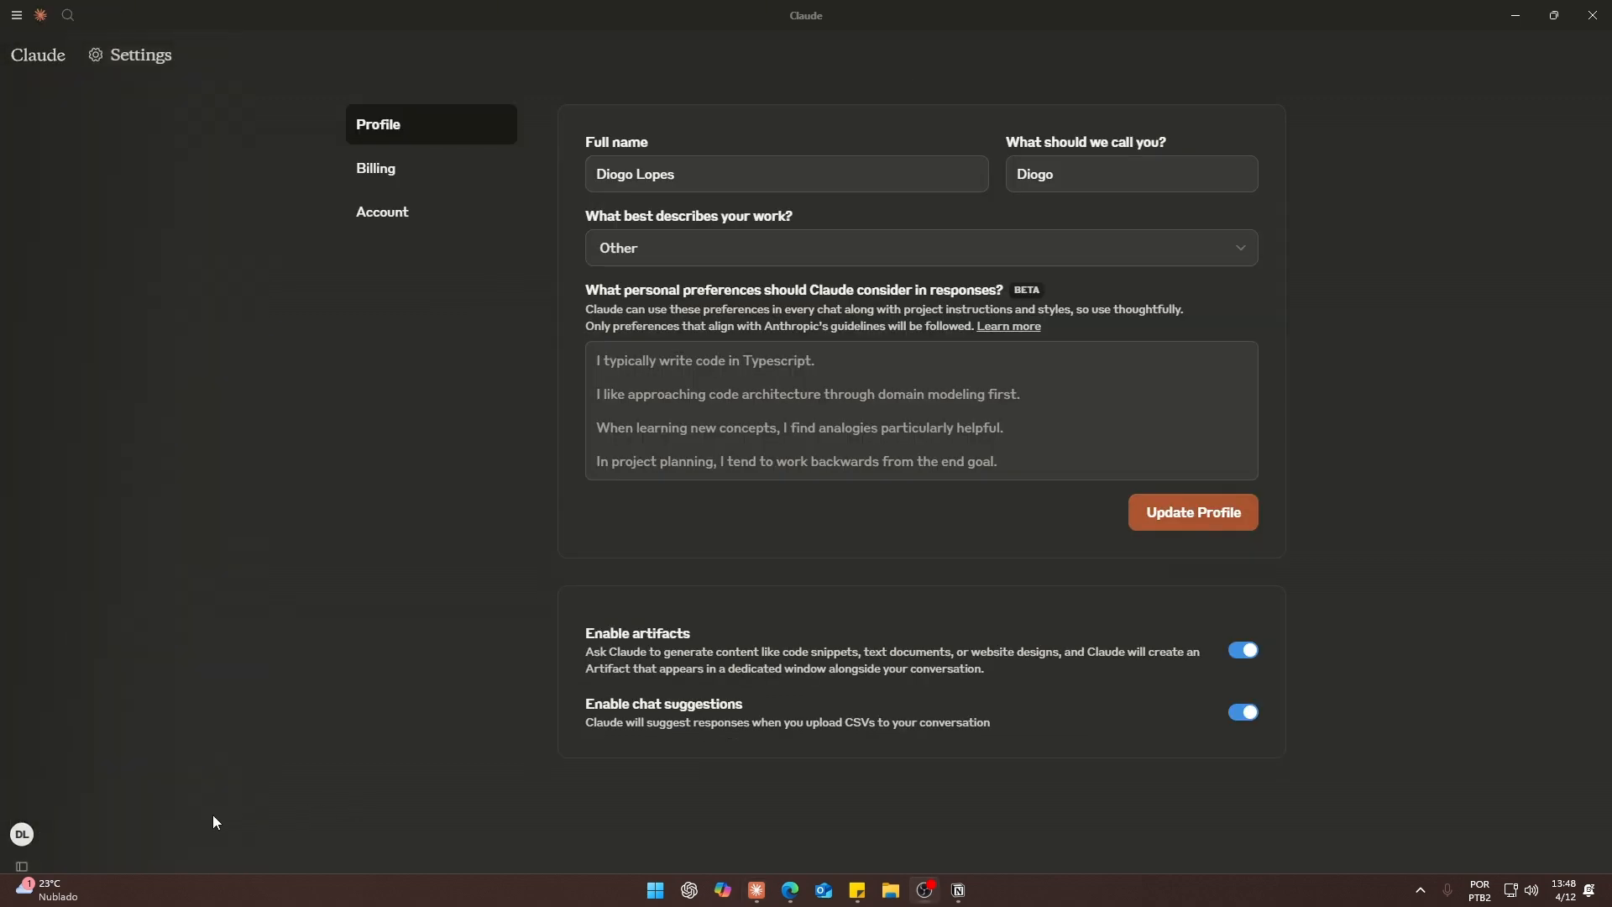
Open the account's profile settings and activate the personal preferences field without entering any text.
left_click(101, 834)
mouse_move(53, 646)
left_click(52, 619)
left_click(829, 400)
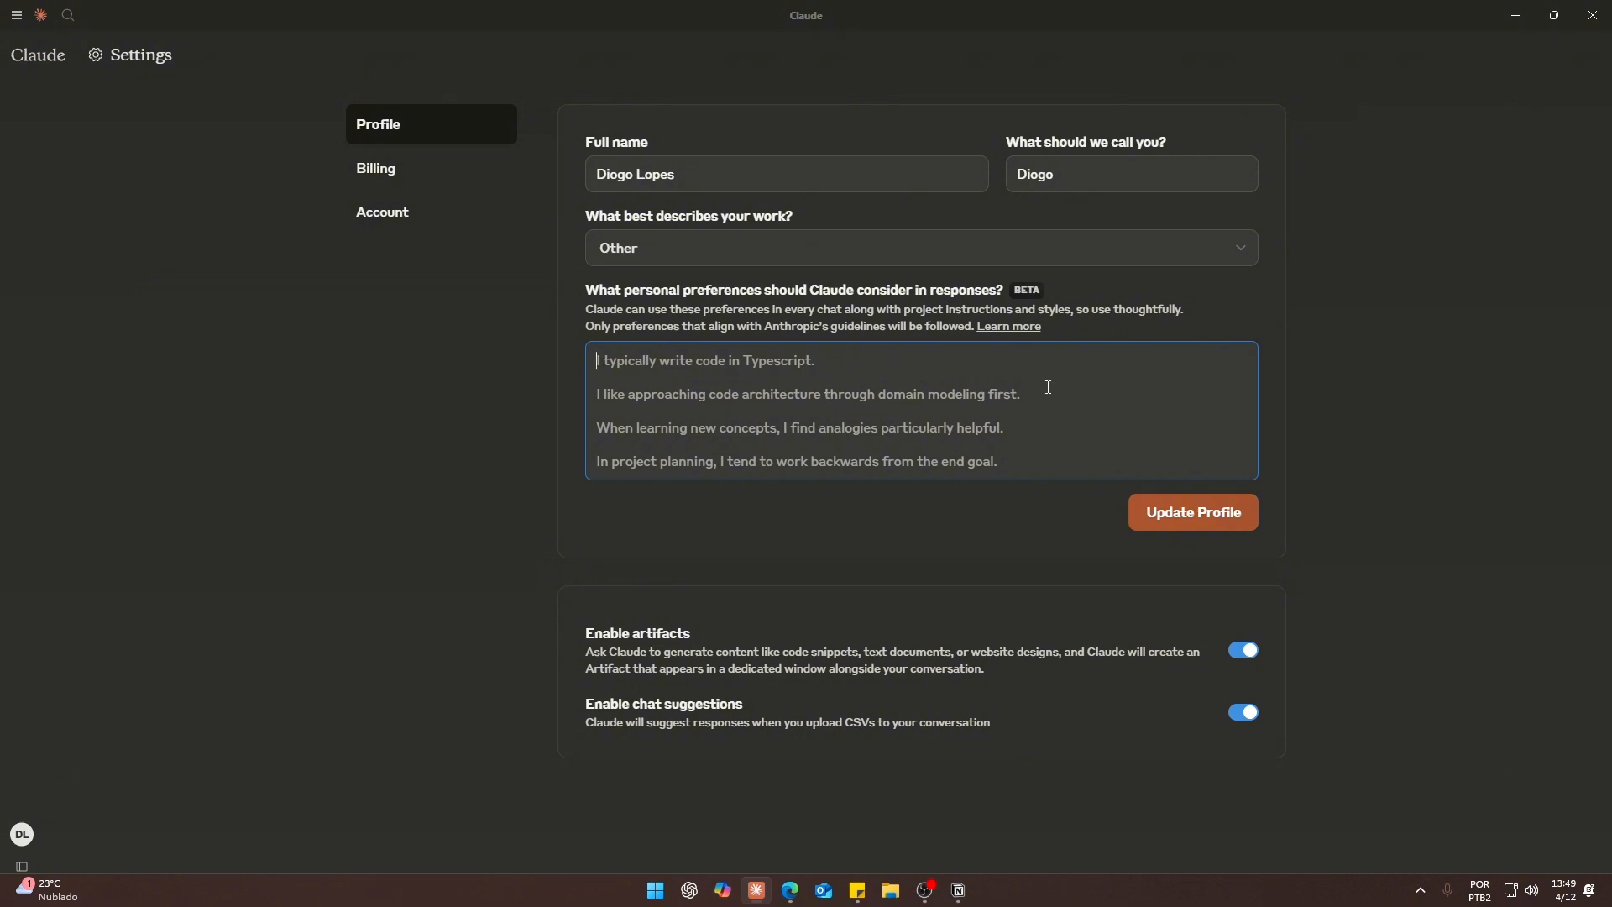
Examine the full name, preferred name, work function and personal preferences fields in the profile without changing them.
left_click(764, 170)
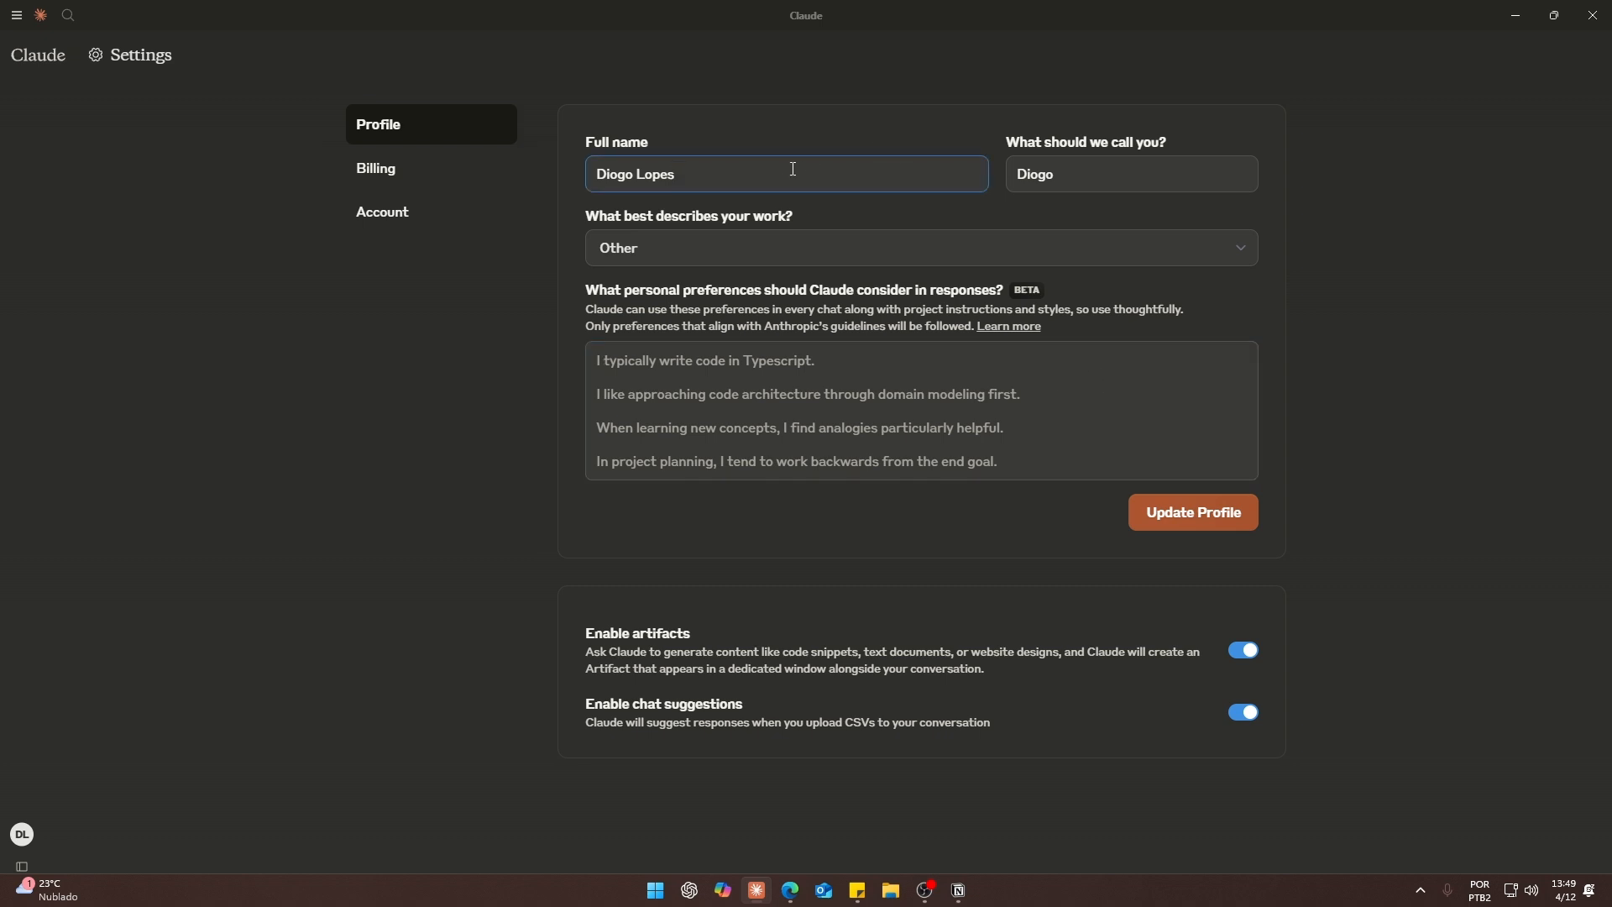
double_click(1008, 176)
left_click(1119, 172)
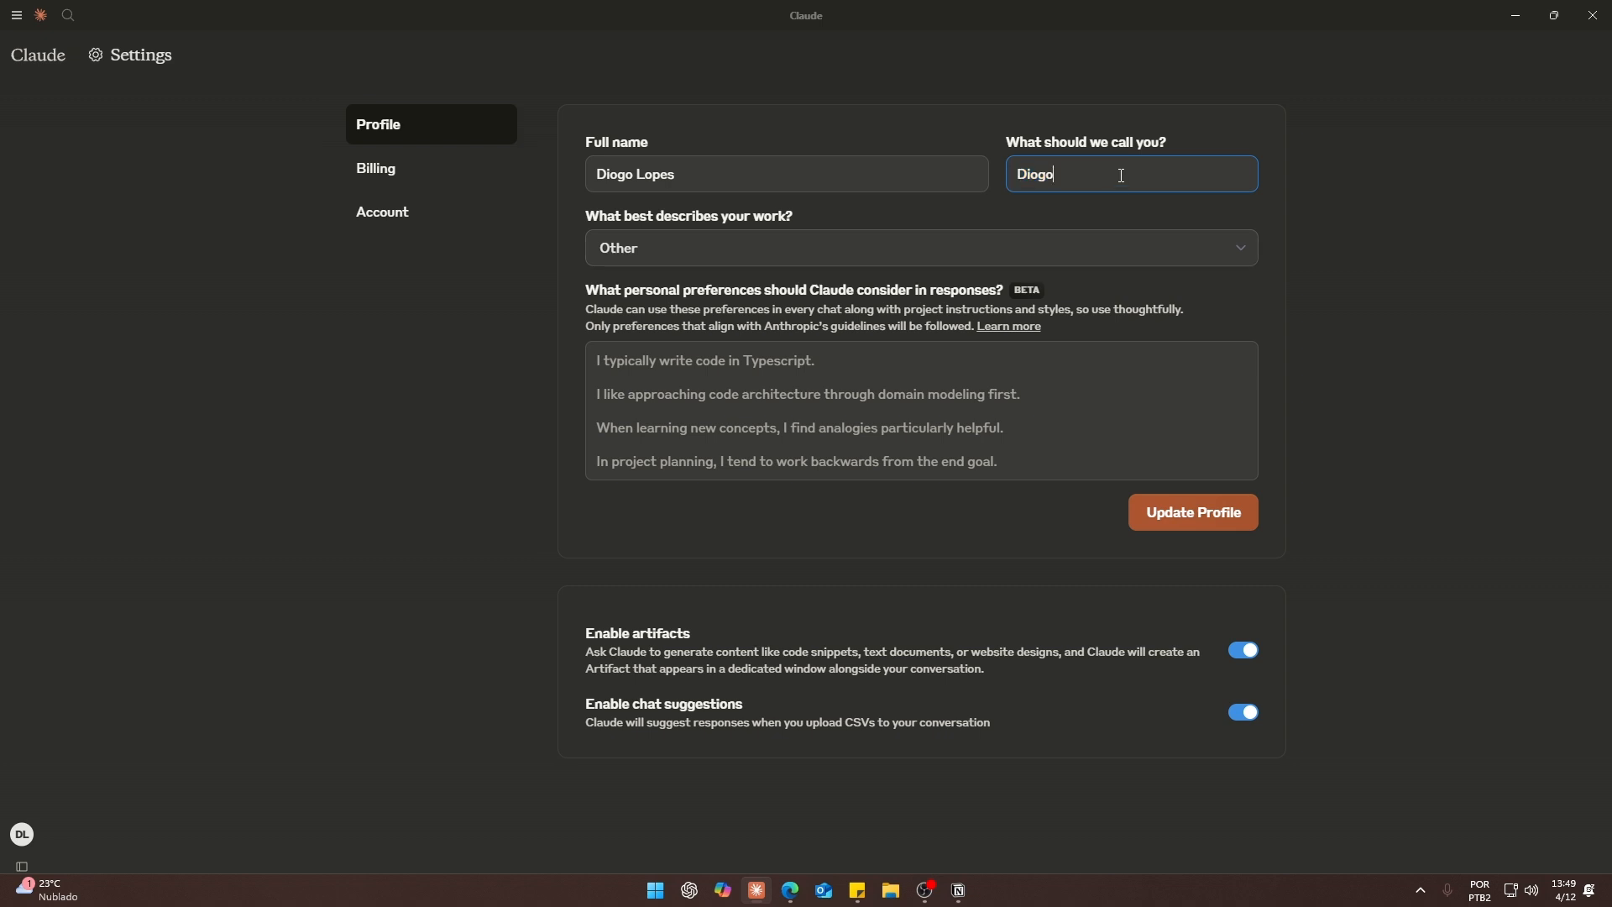
left_click(671, 245)
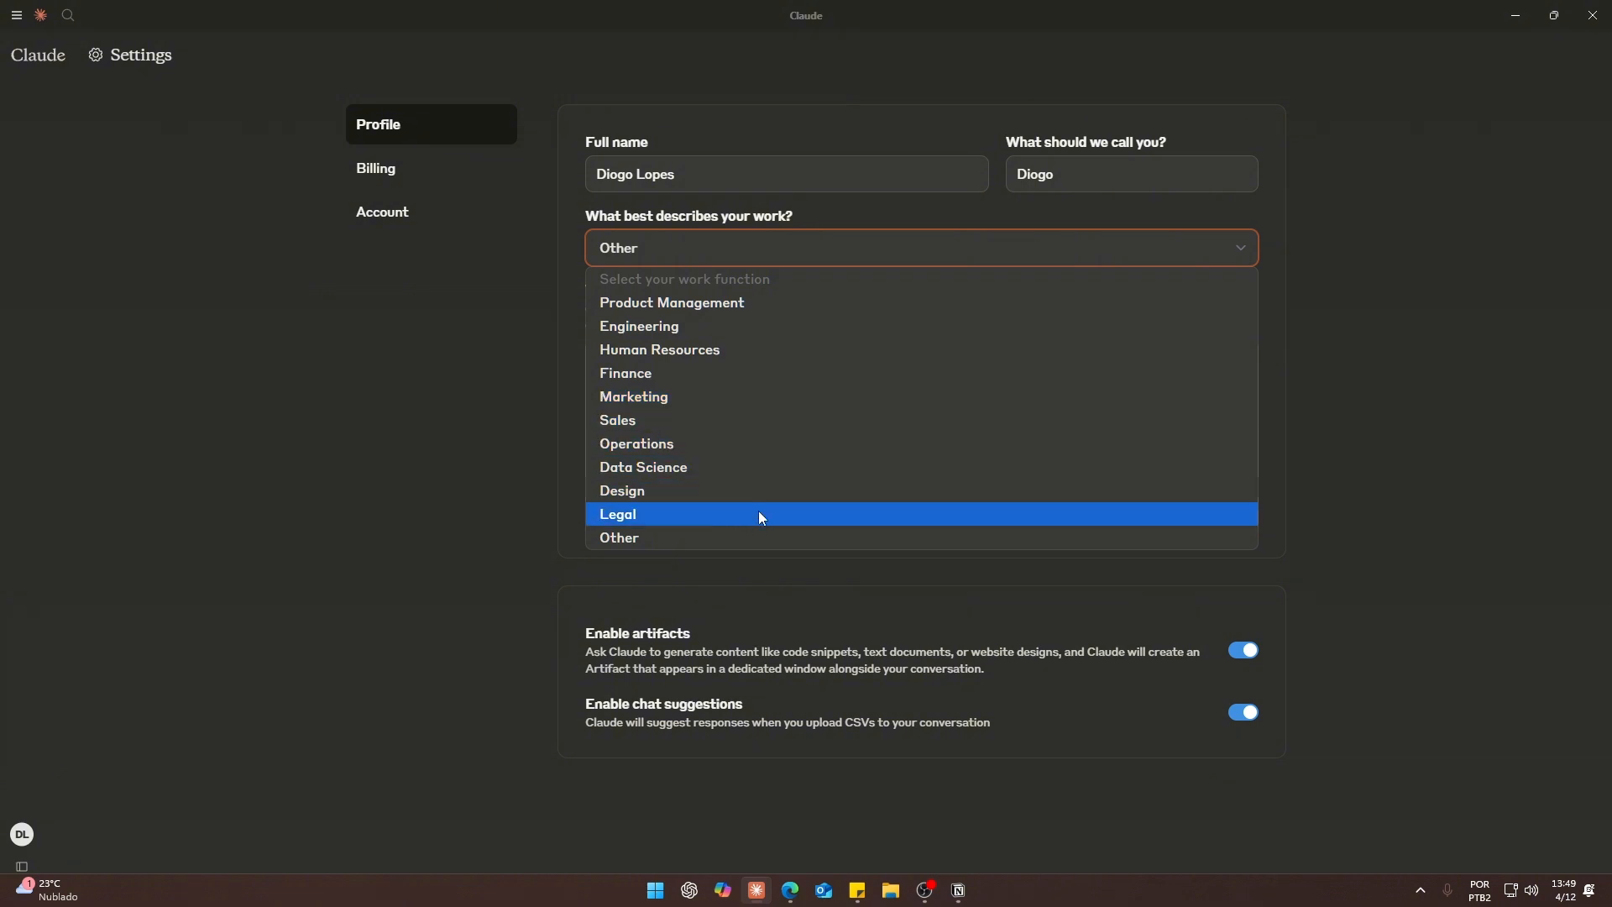
key("Escape")
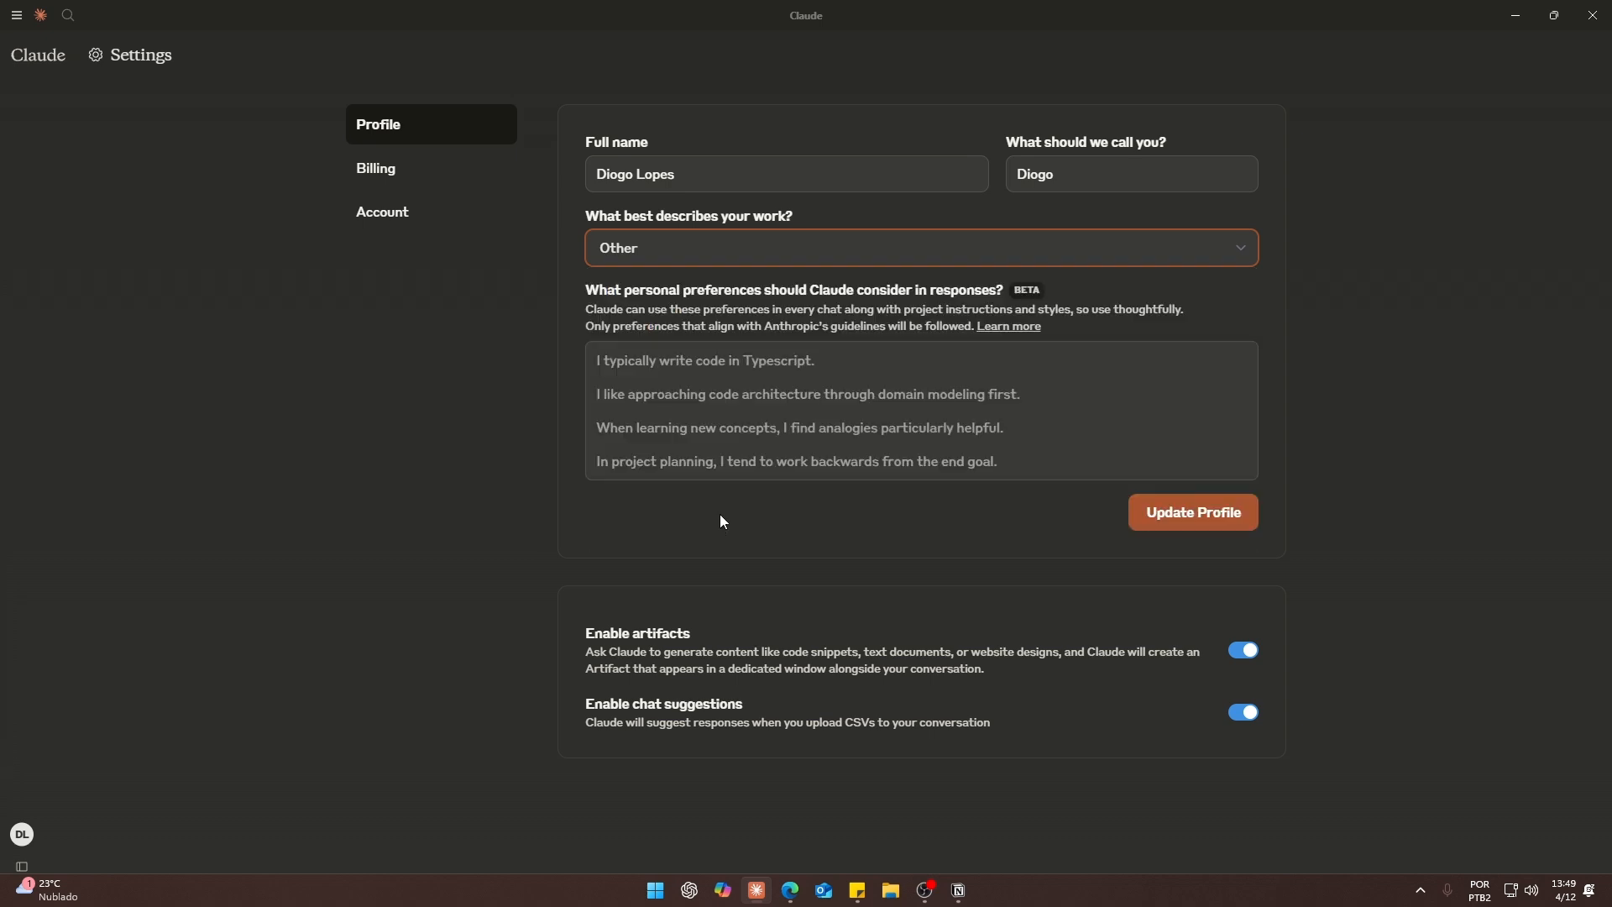
left_click(666, 378)
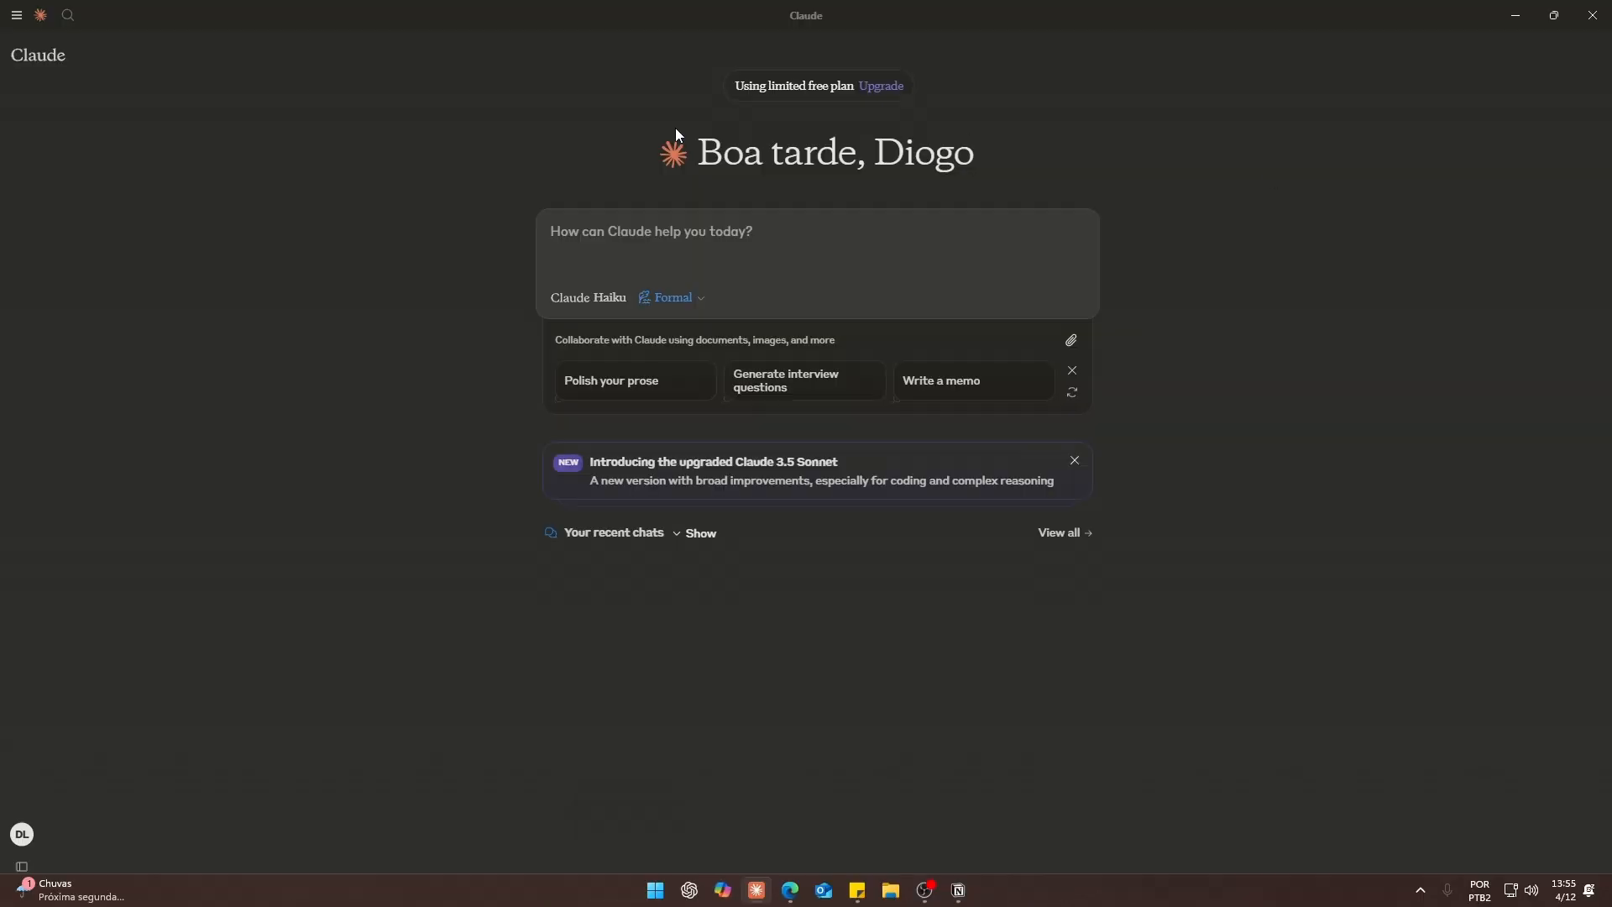
Switch to Edge and examine the desktop and mobile download options on the claude.ai/download page.
key("alt+Tab")
left_click(276, 52)
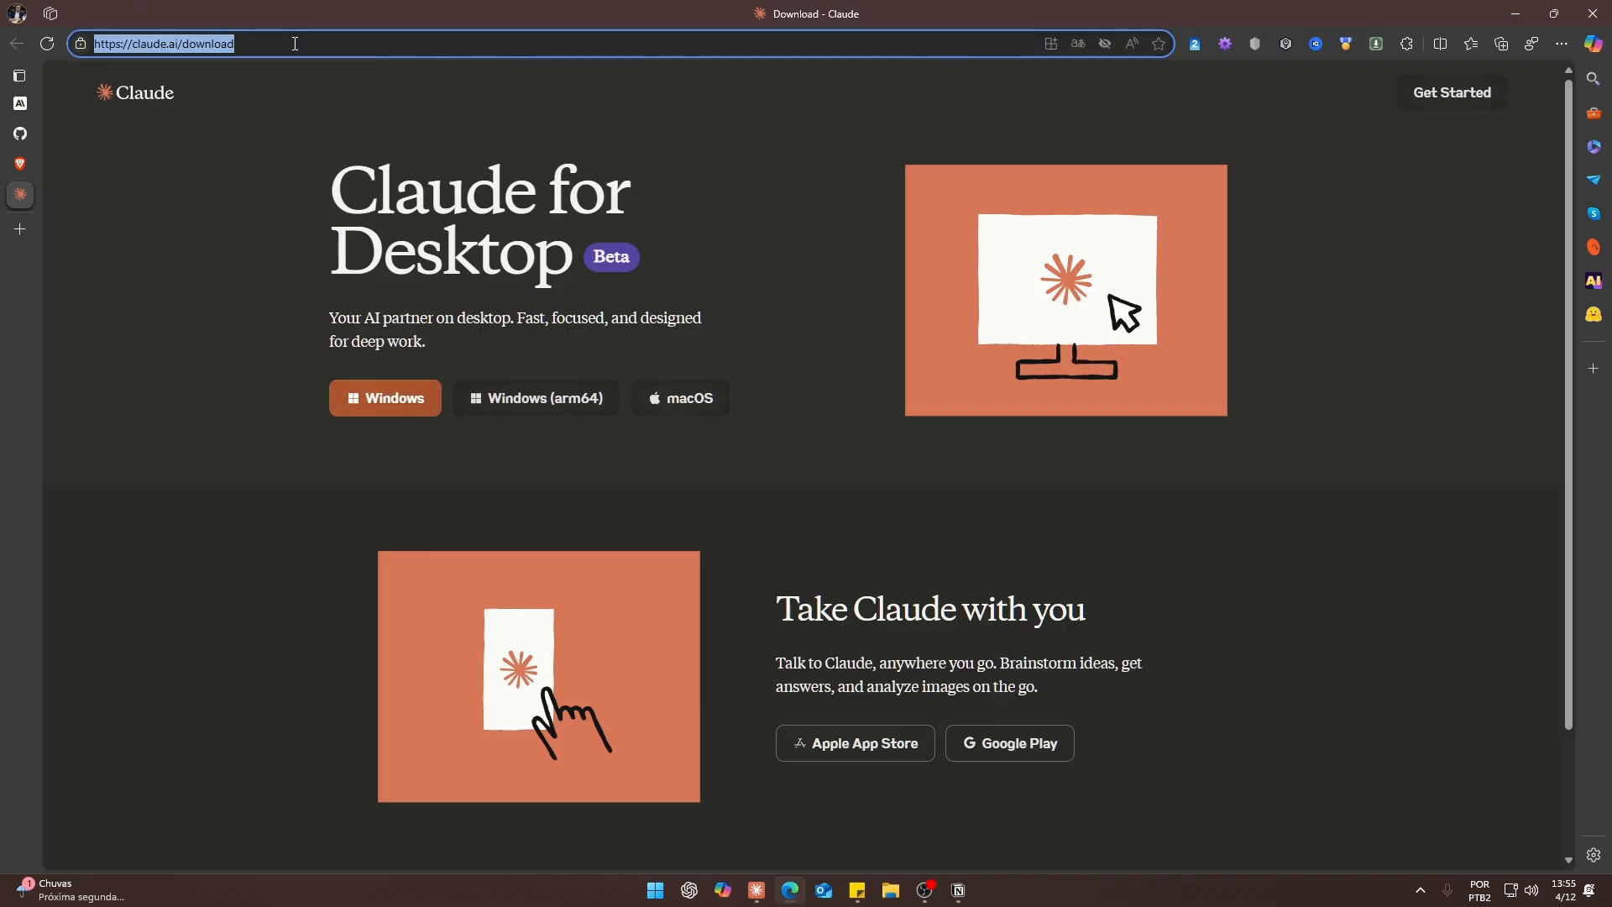
left_click(1423, 437)
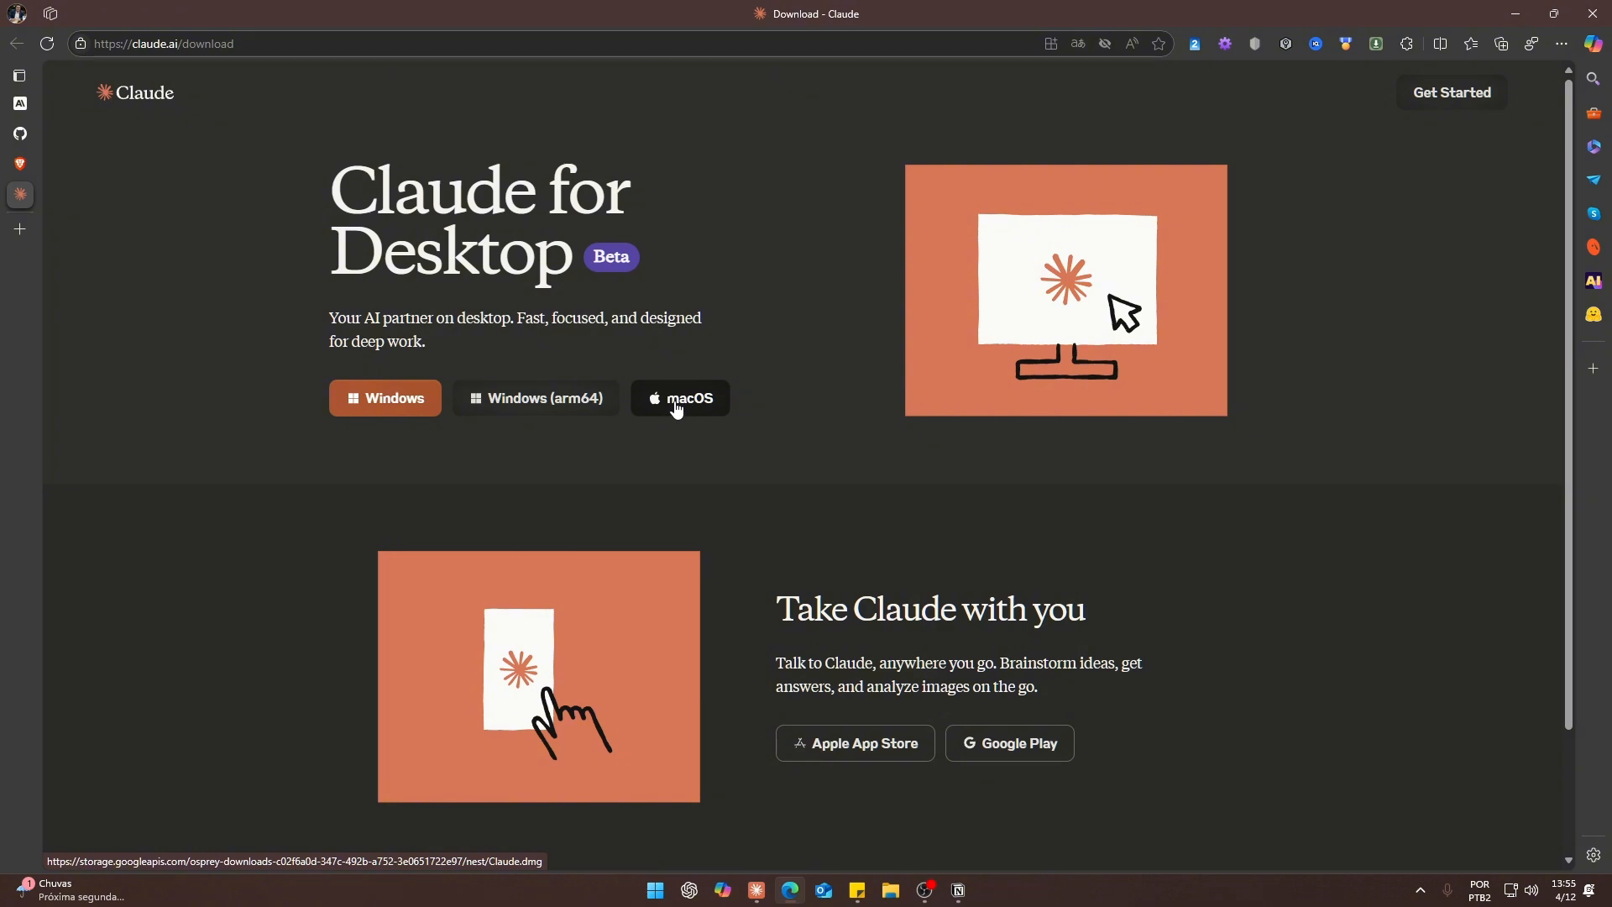
scroll(835, 724, "down", 3)
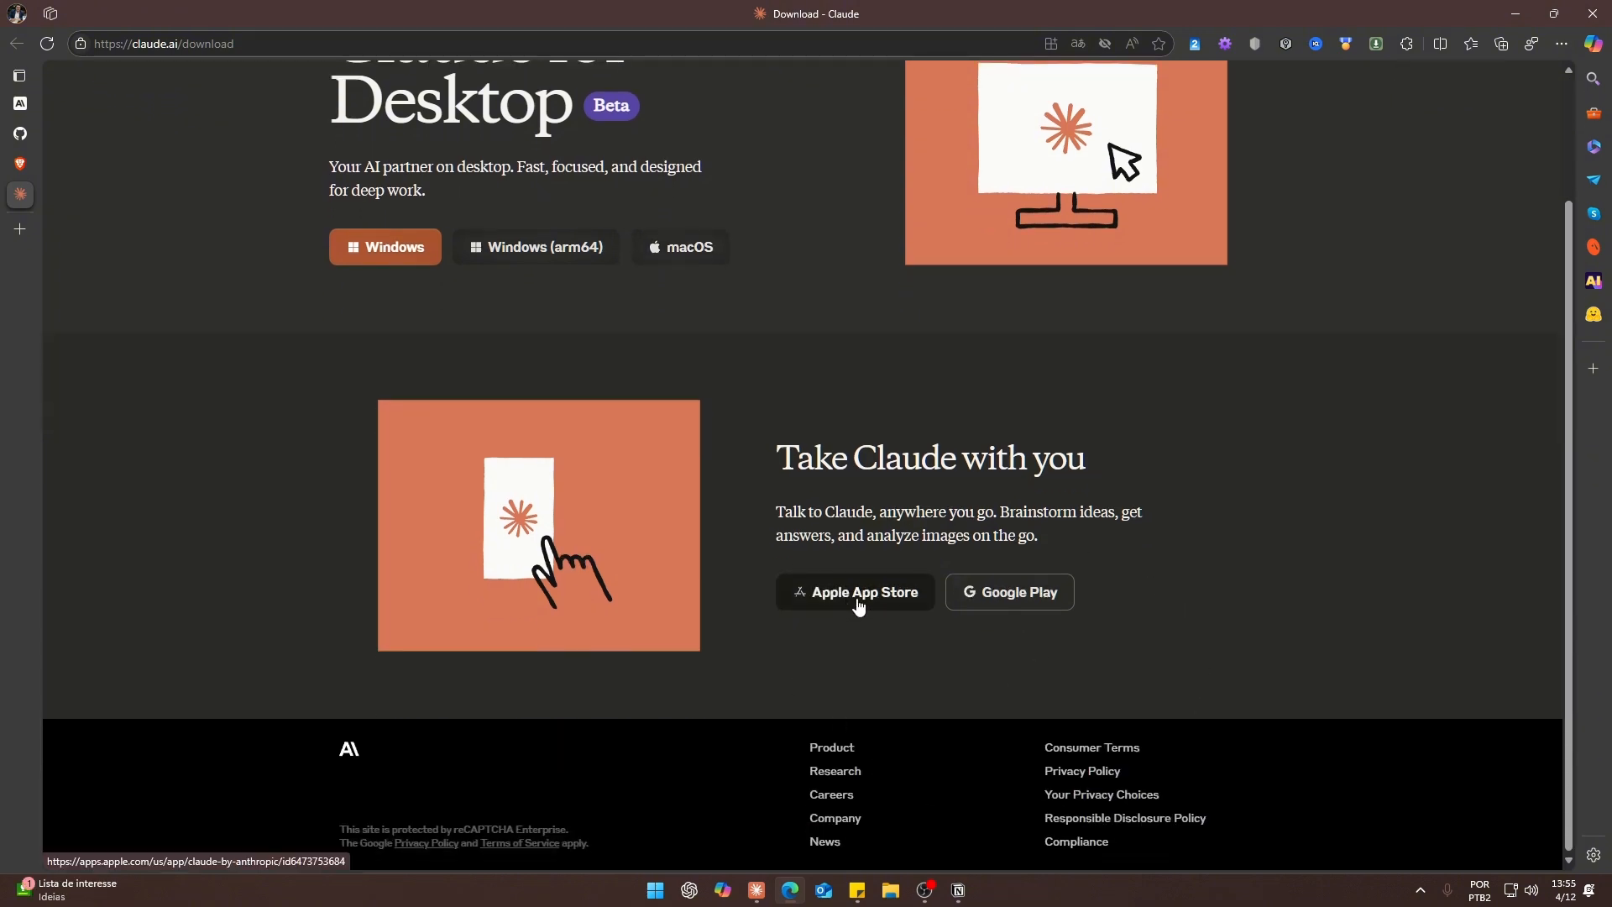
scroll(962, 647, "up", 2)
scroll(1083, 663, "up", 2)
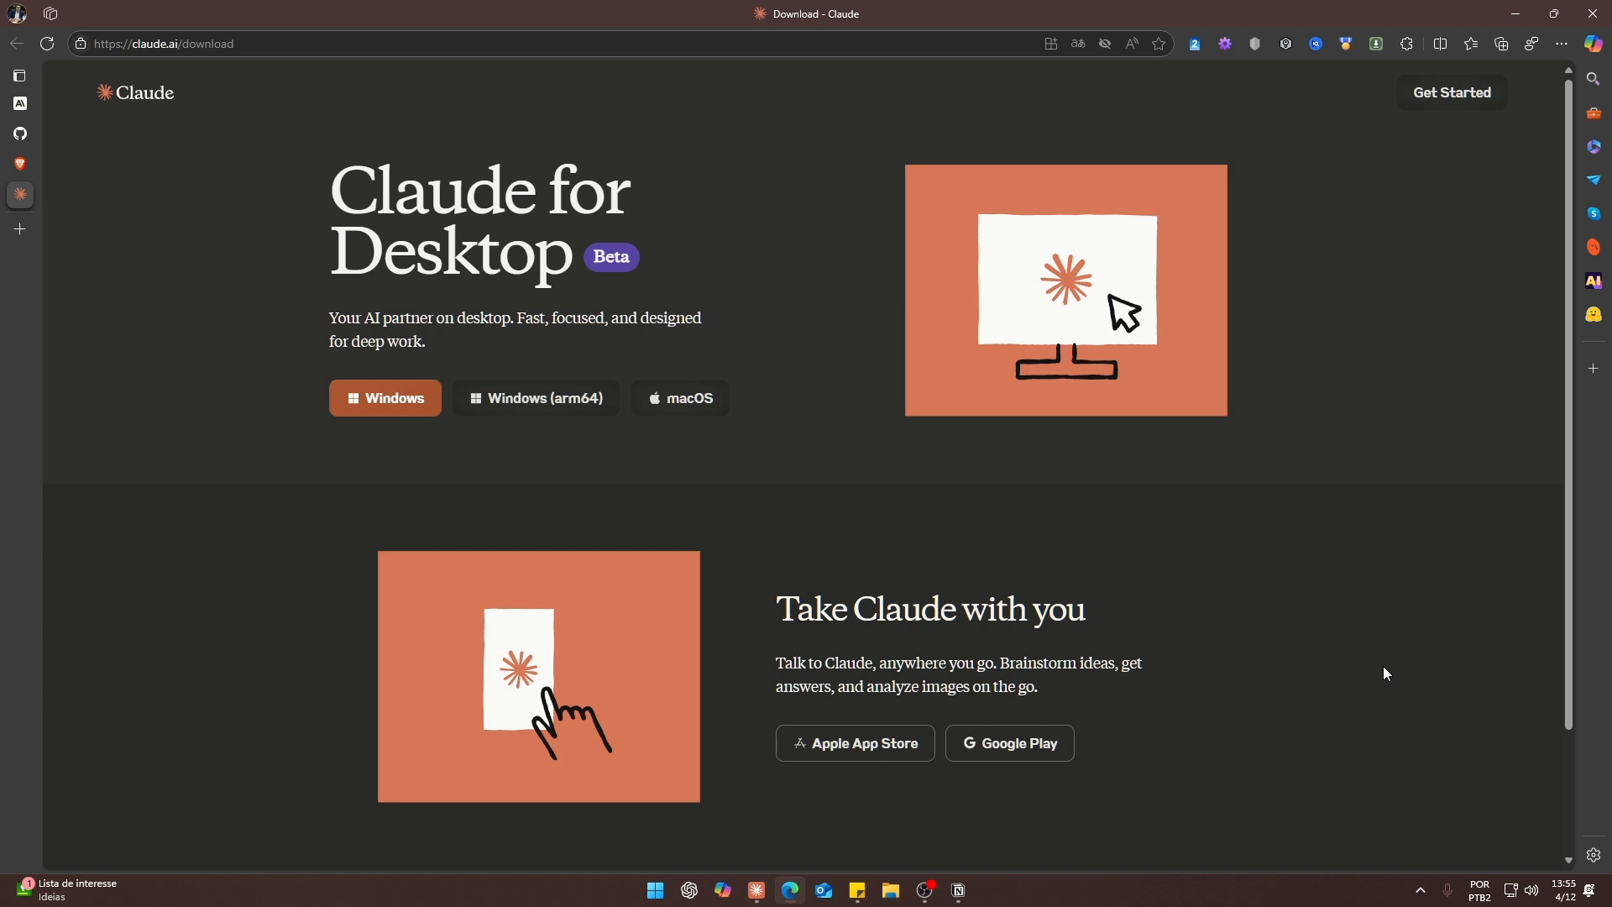
Return to the Claude desktop app and open the Developer section of its application settings.
left_click(757, 890)
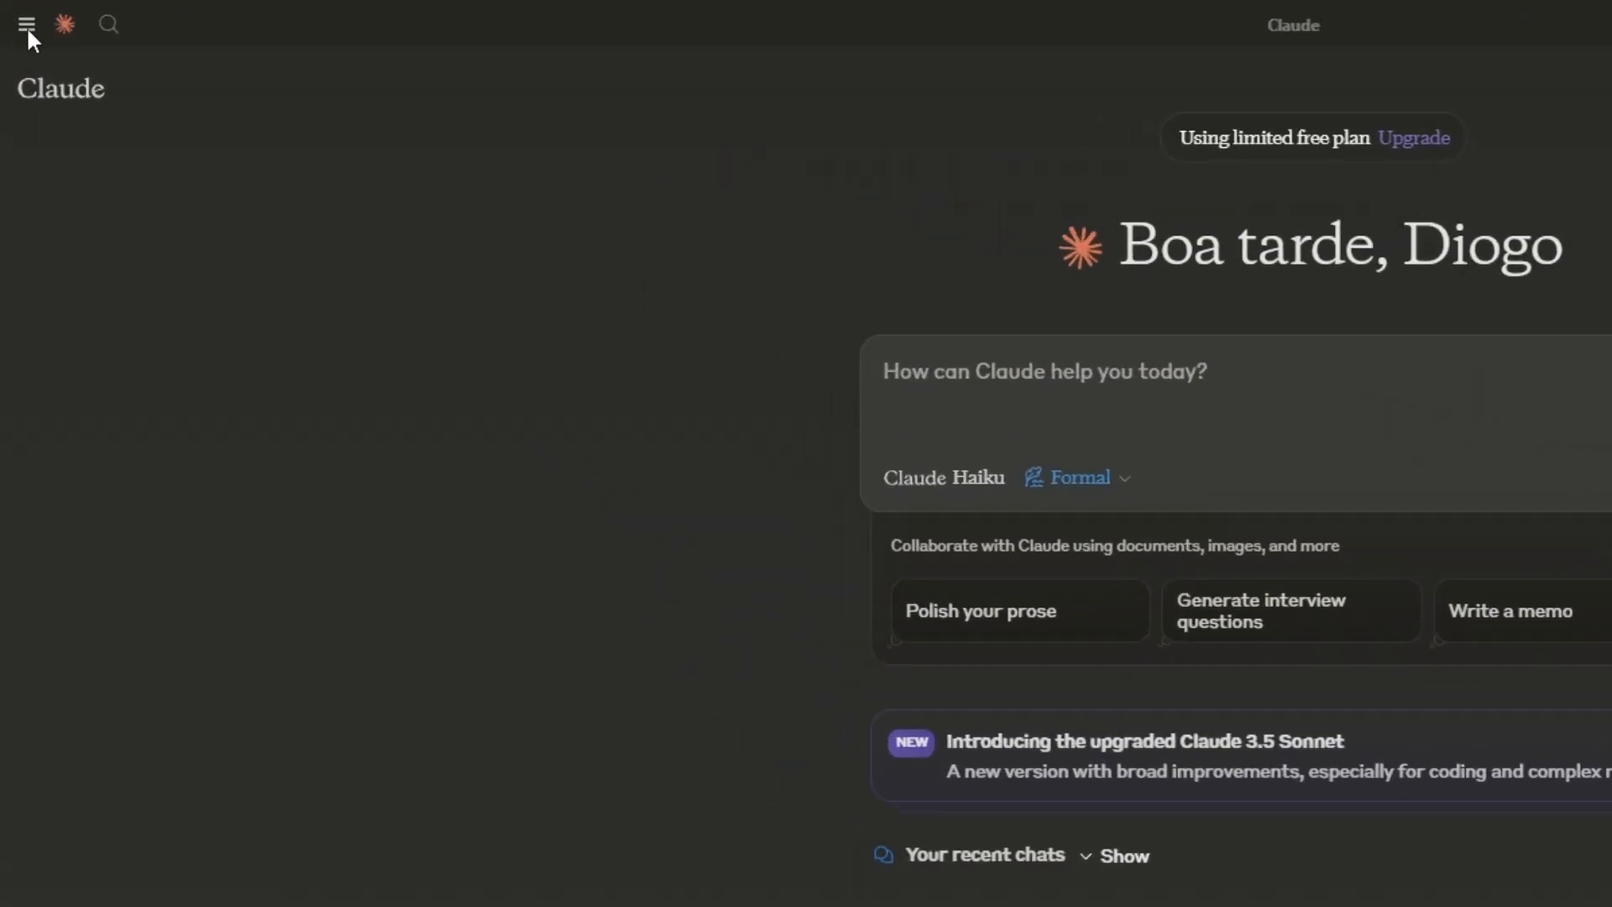
left_click(28, 31)
mouse_move(68, 53)
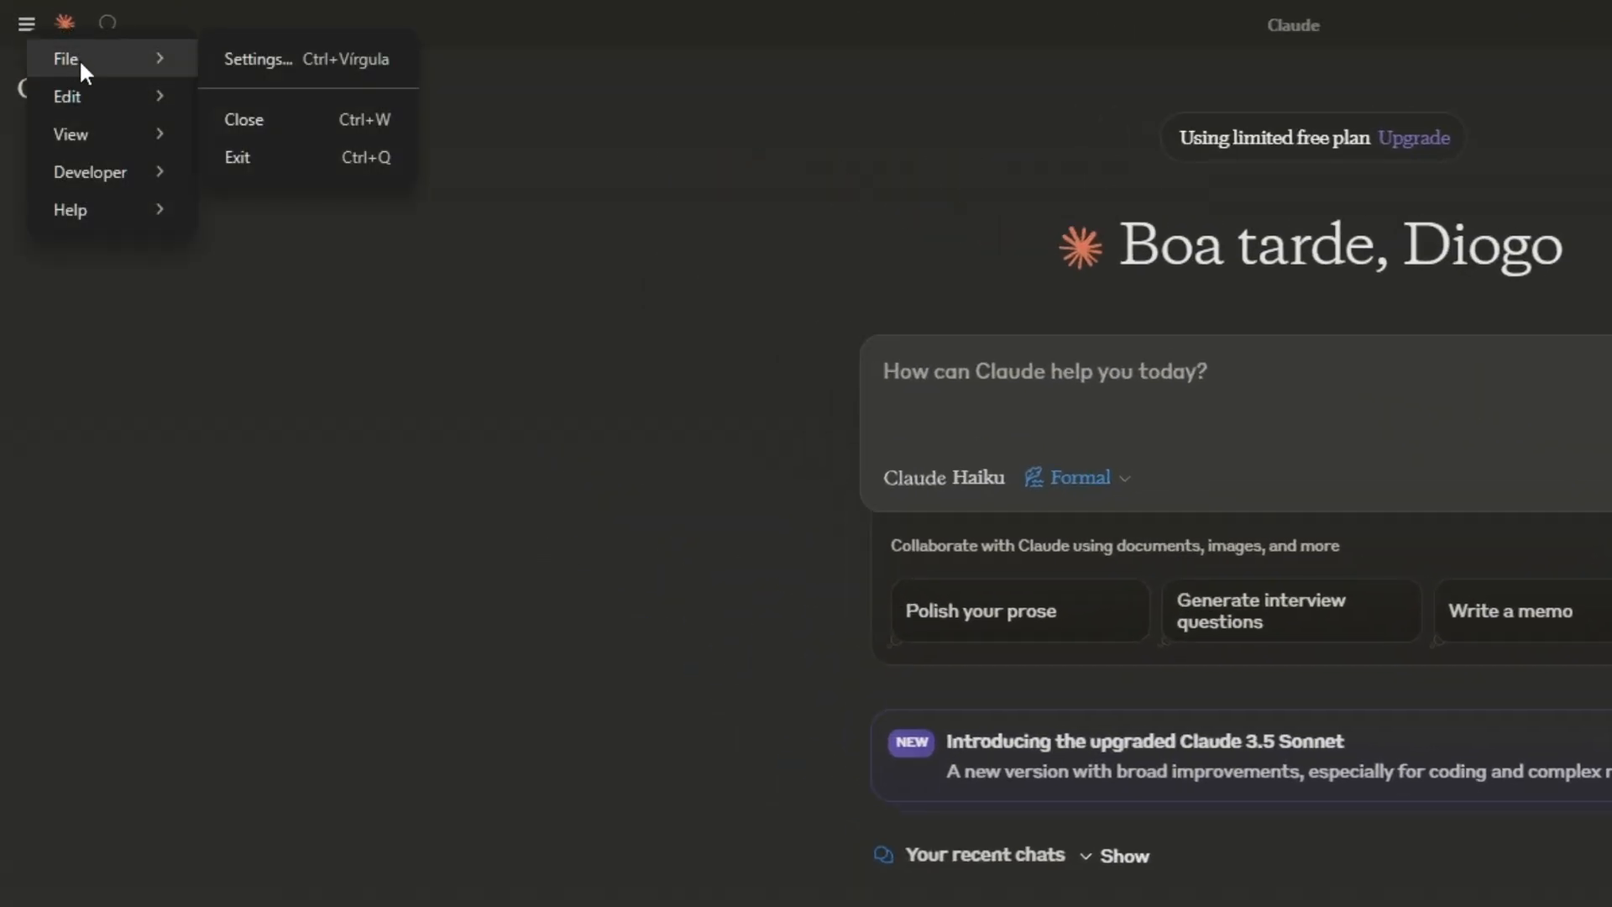
left_click(251, 60)
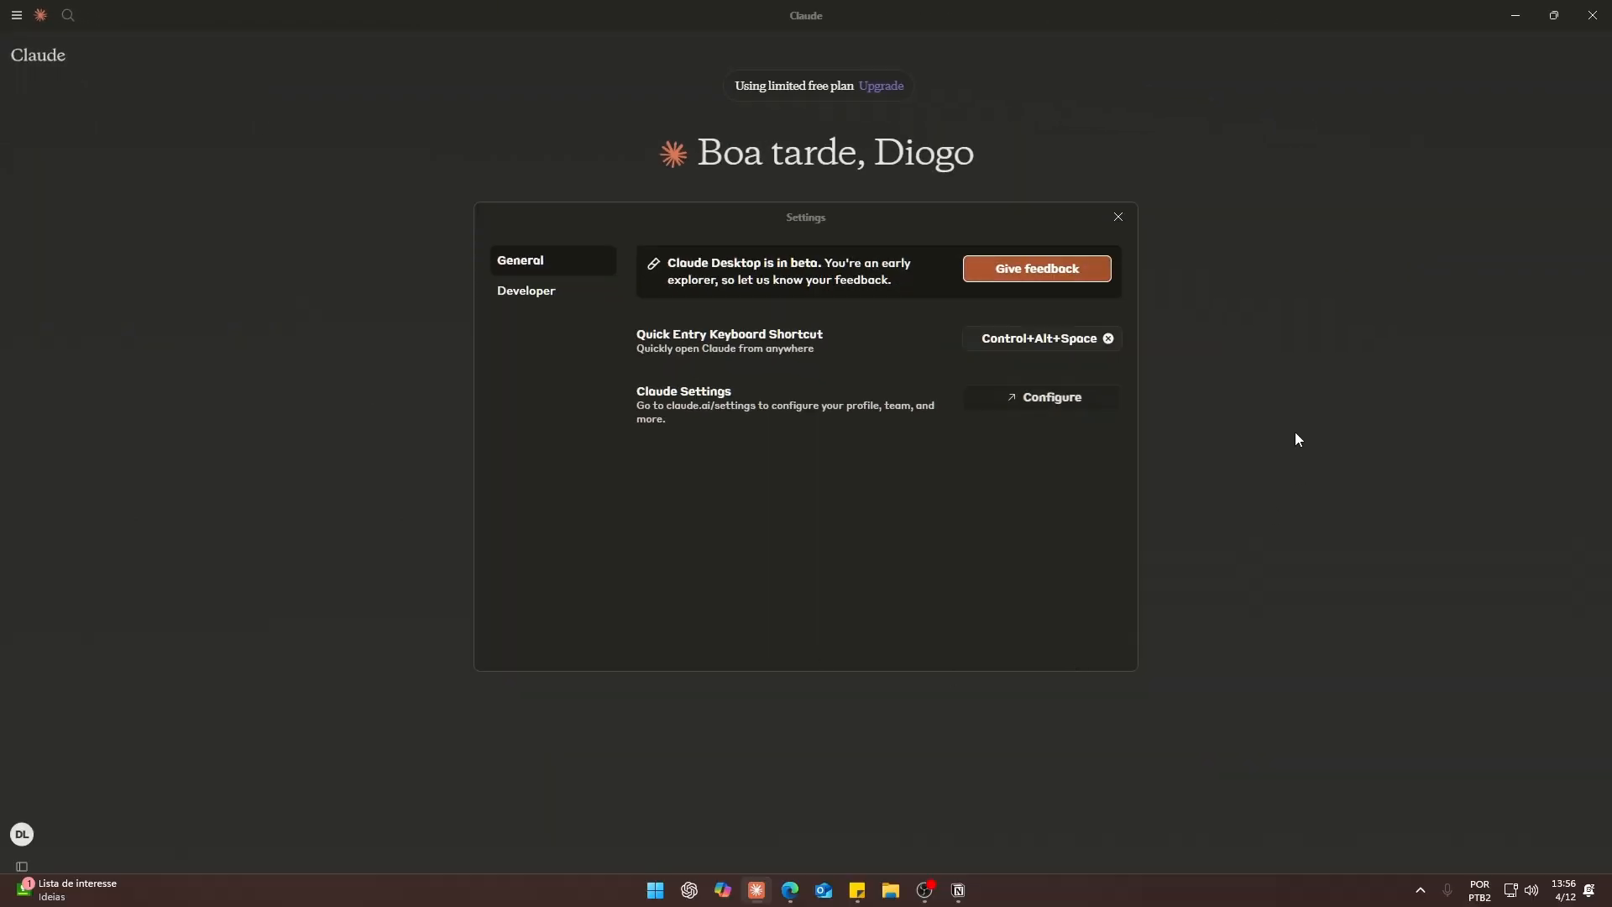
left_click(521, 294)
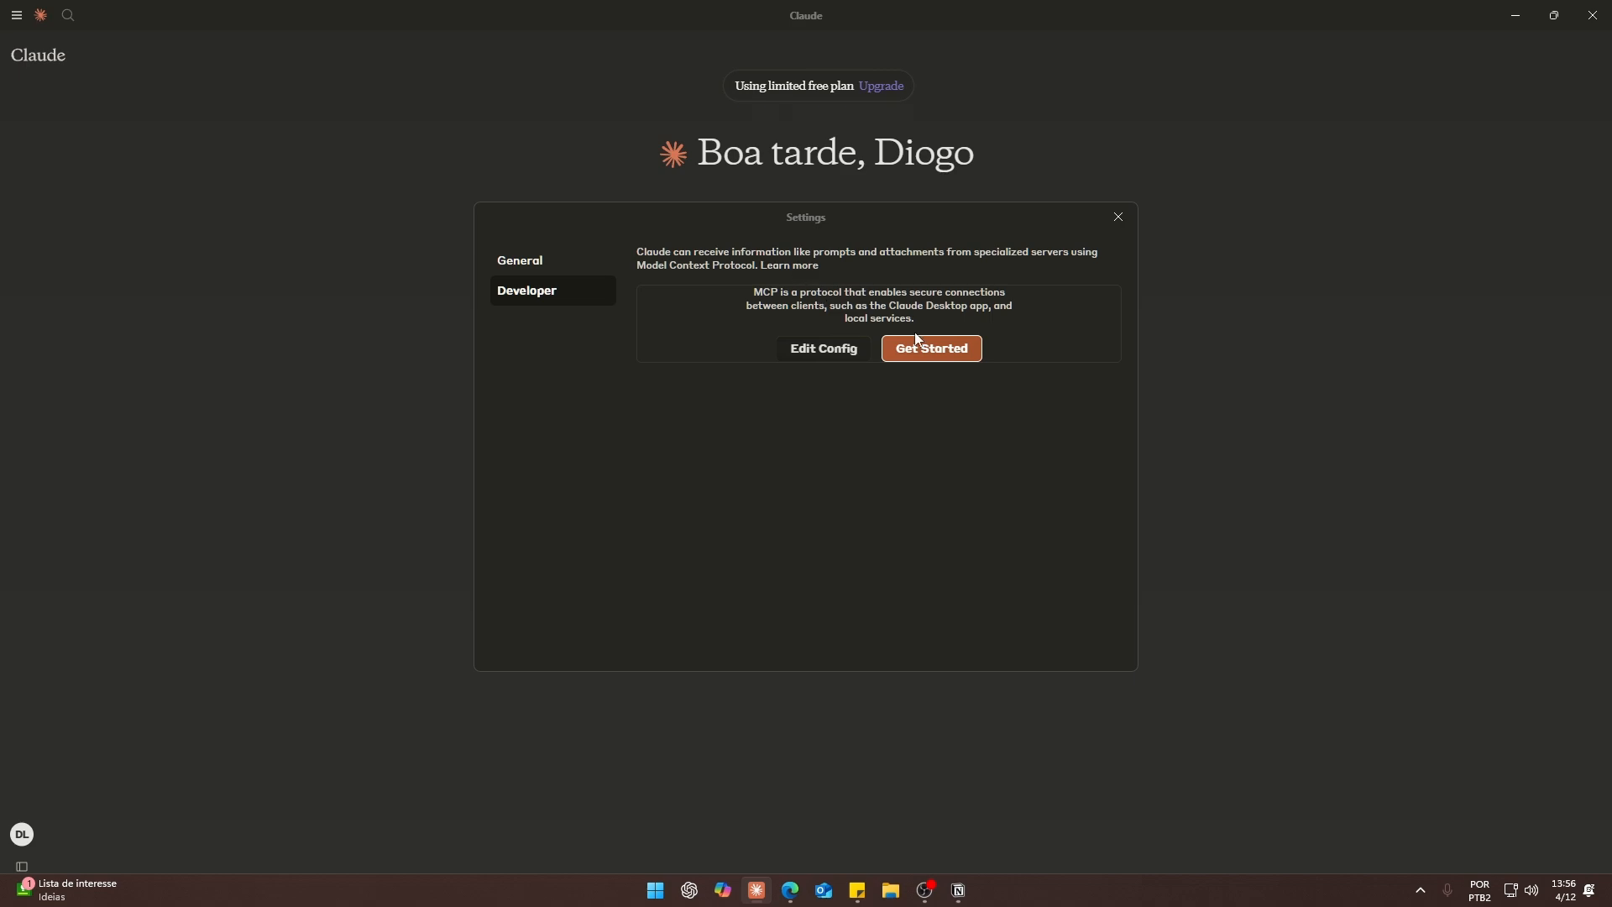
Open the Model Context Protocol documentation from the Developer settings, dismiss the translation offer and look over the Introduction page.
left_click(789, 267)
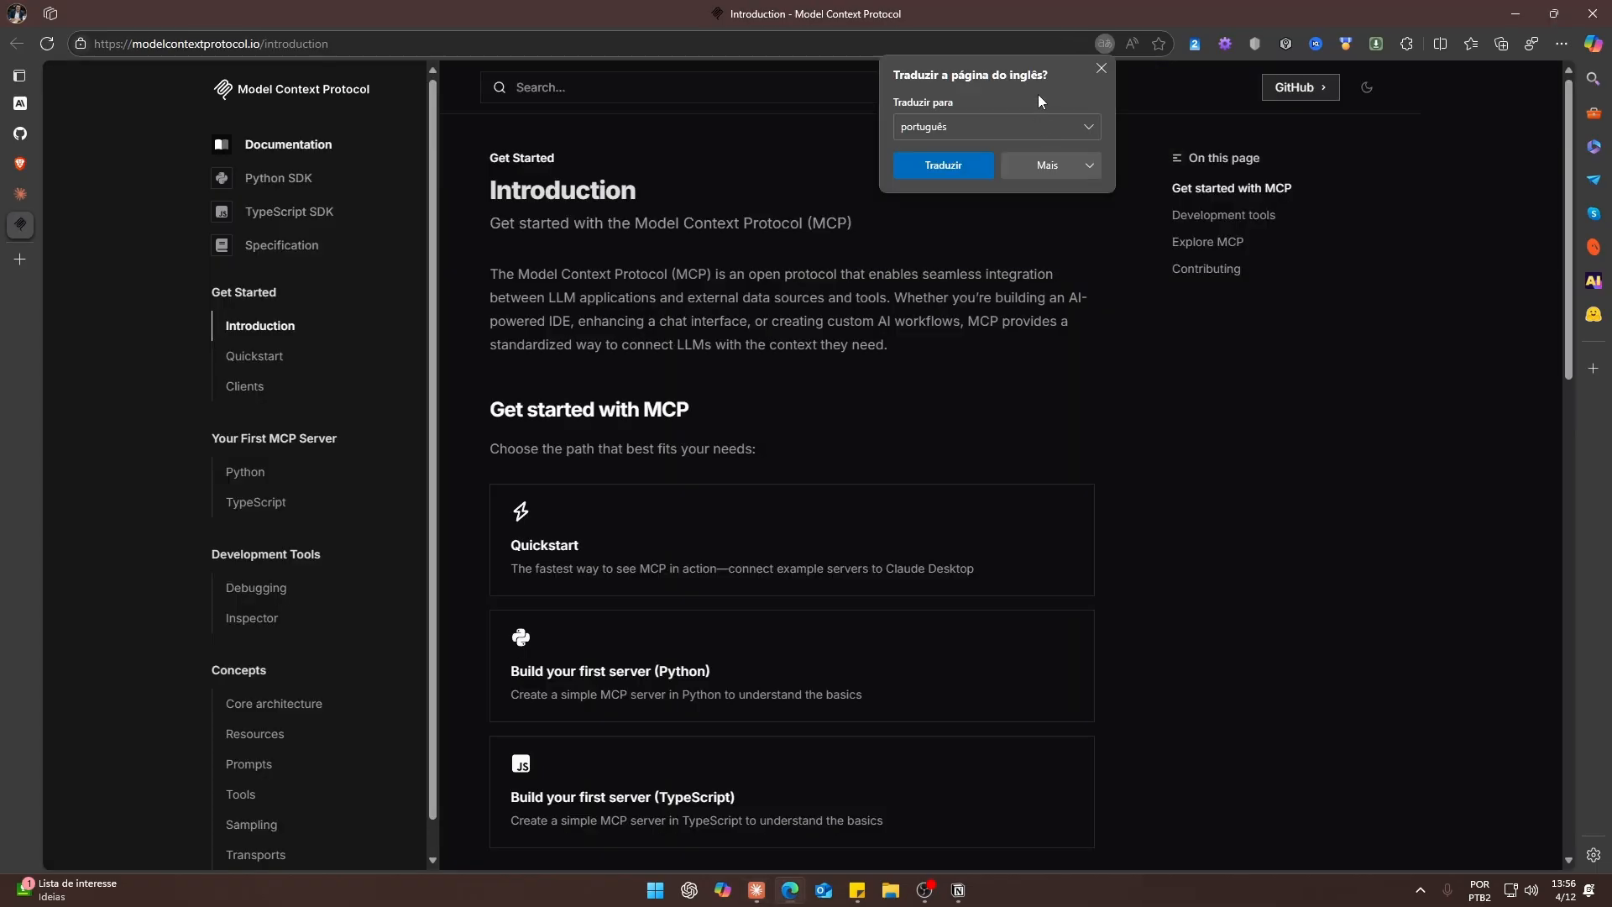
left_click(1102, 67)
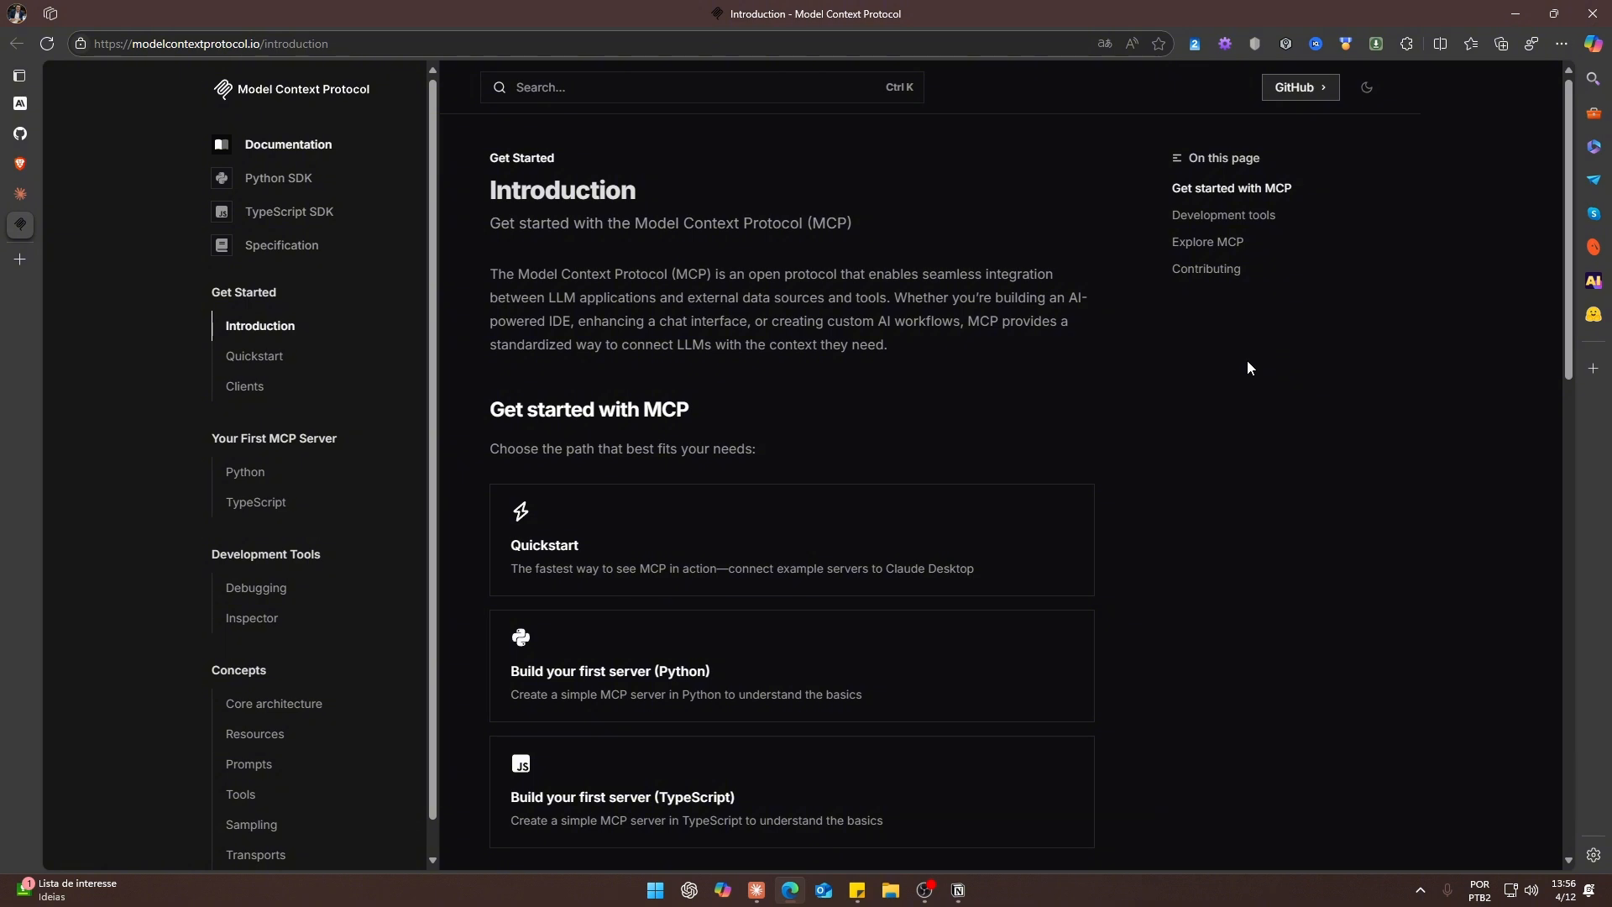
scroll(1039, 265, "down", 1)
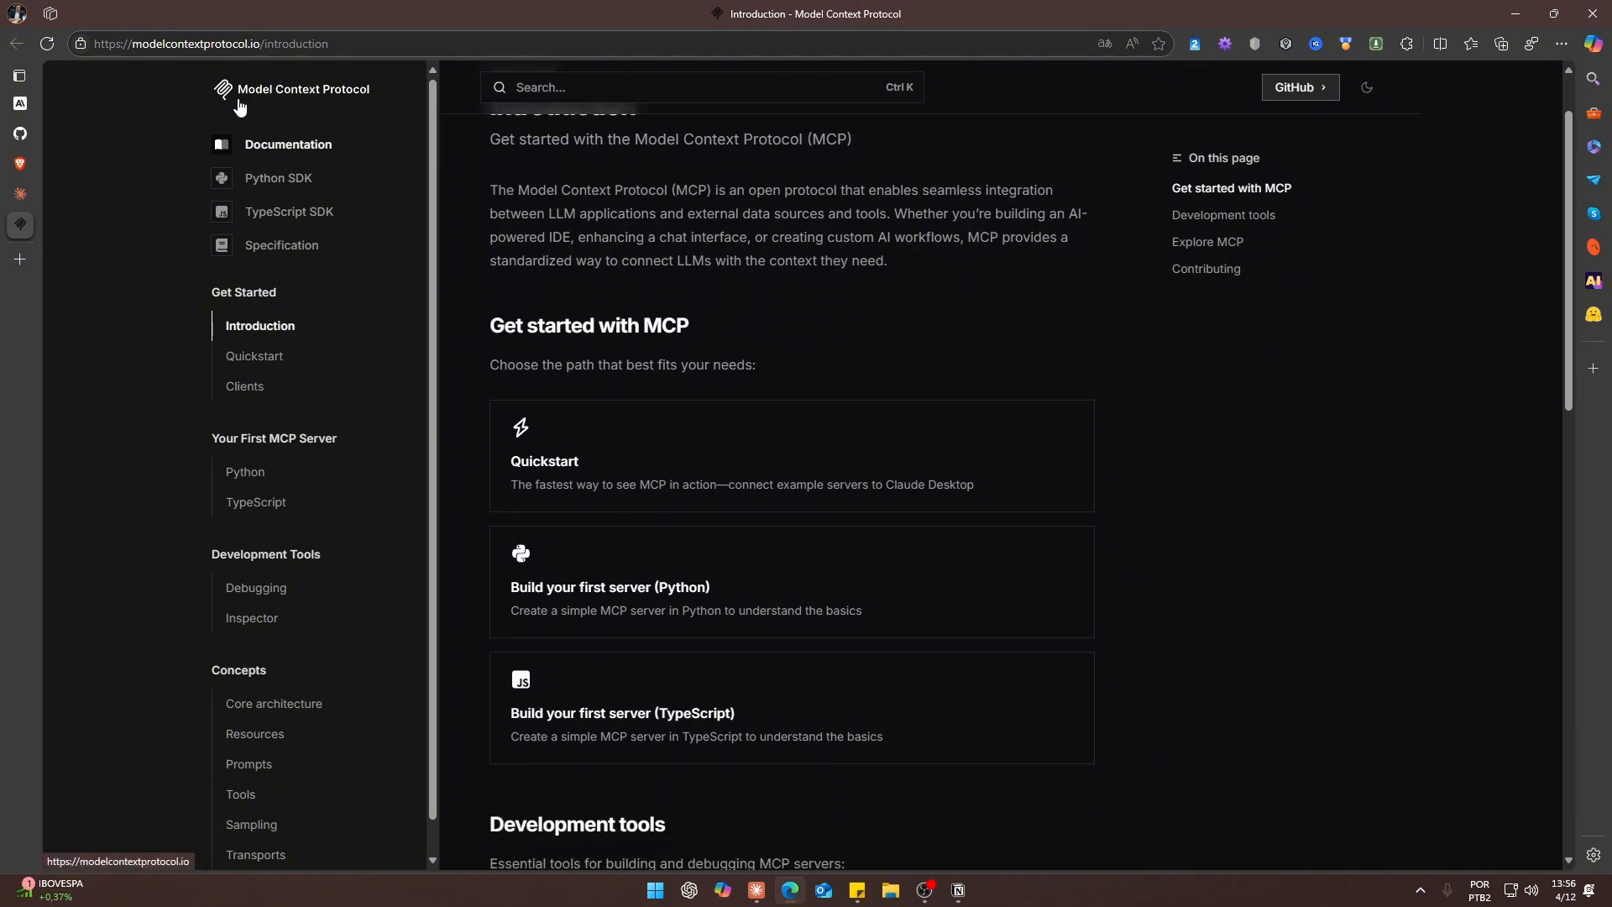
Look through the Introduction page's Get started with MCP, Development tools and Explore MCP sections.
scroll(1211, 447, "up", 1)
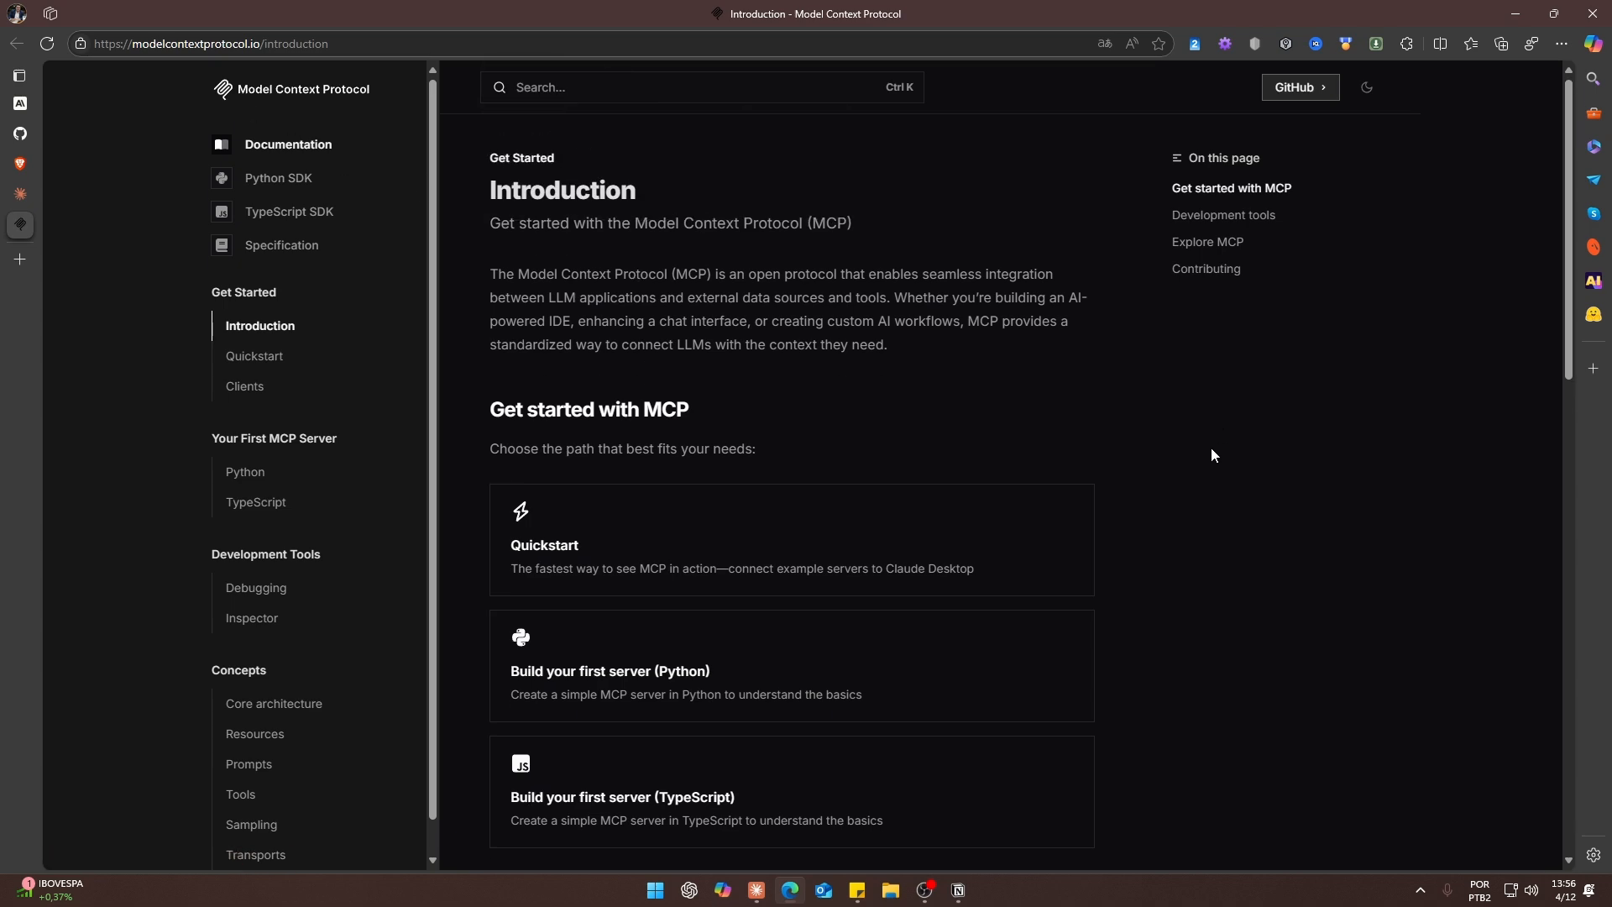
scroll(1131, 455, "down", 5)
scroll(774, 310, "down", 3)
scroll(1150, 403, "up", 5)
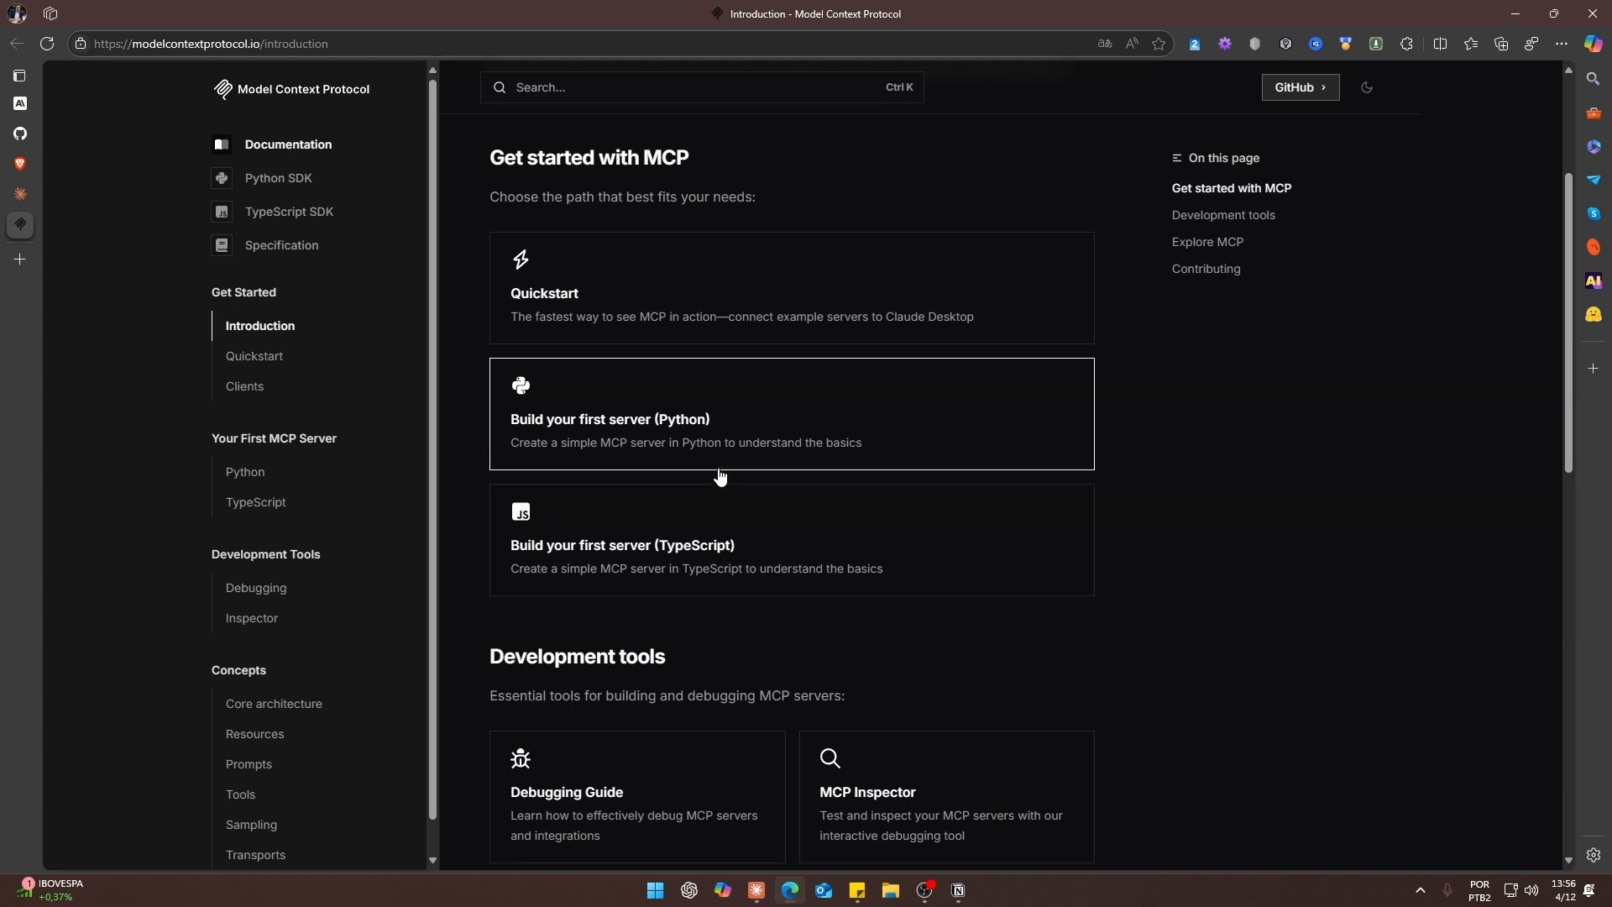
scroll(1196, 504, "down", 6)
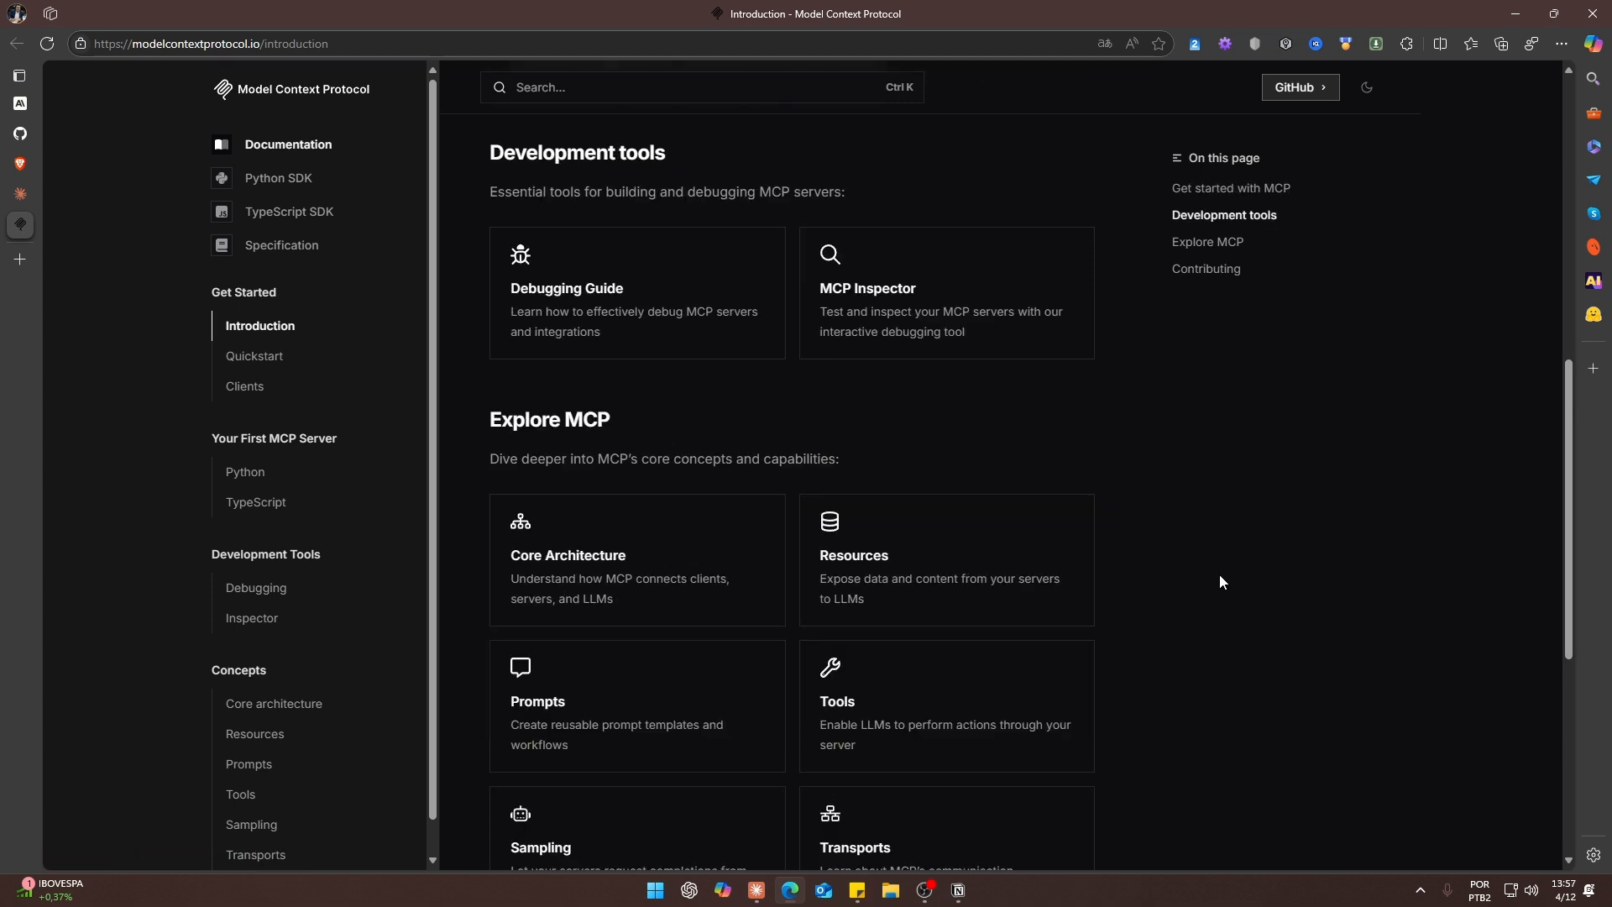
scroll(1206, 571, "down", 3)
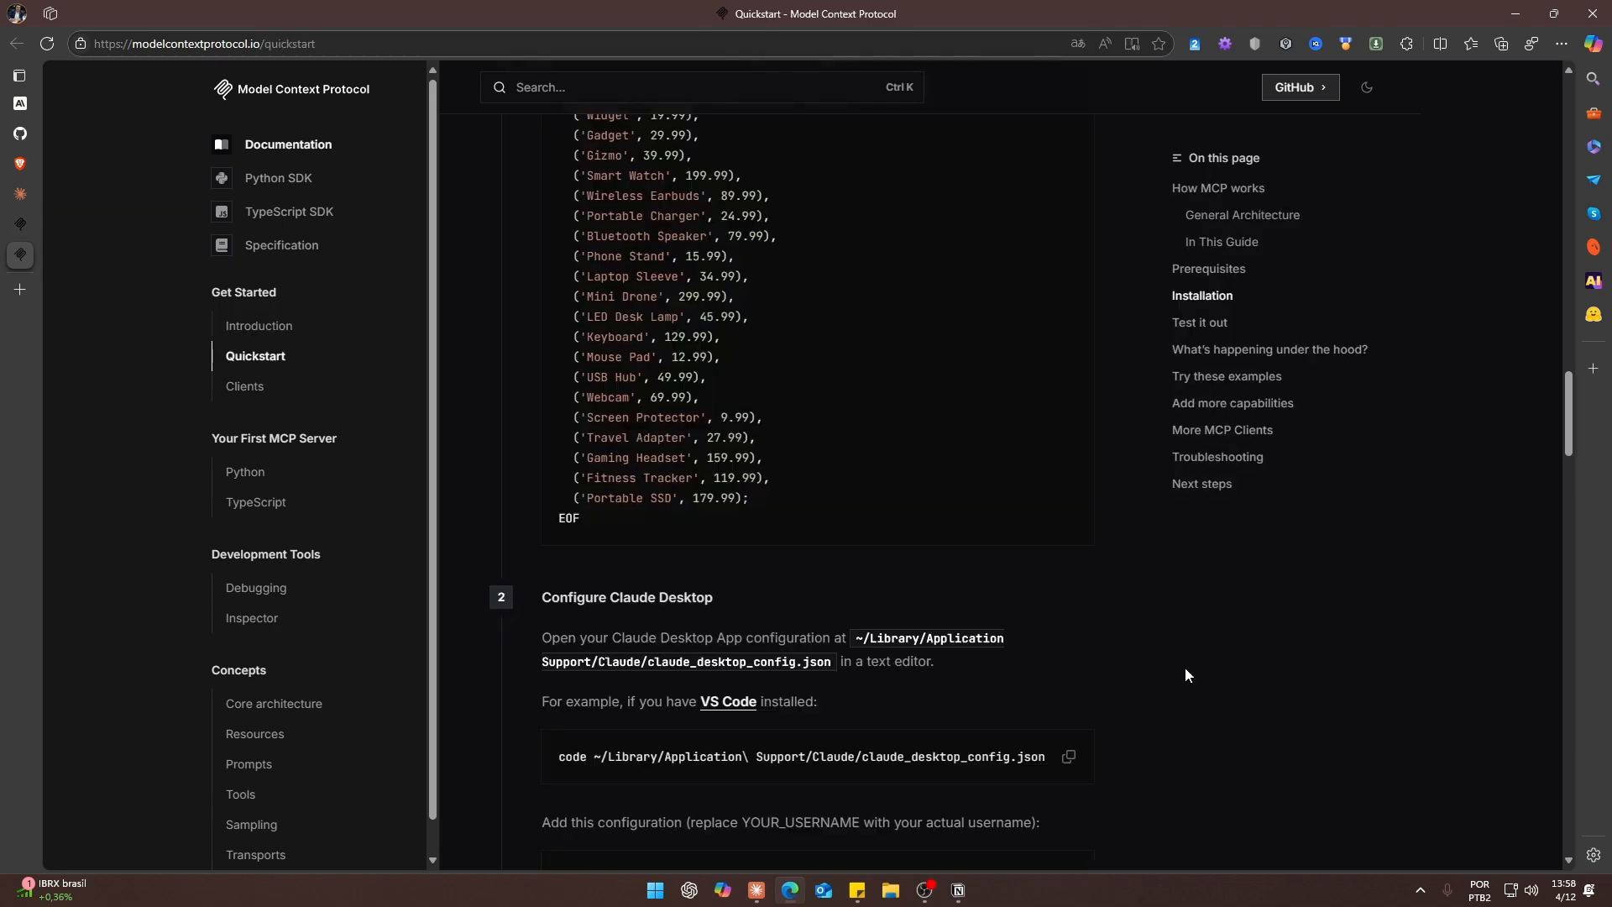
Look back over the Quickstart guide from installation up to its introduction, and switch to the Claude desktop app's Developer settings.
scroll(1185, 670, "up", 1)
scroll(1184, 674, "up", 15)
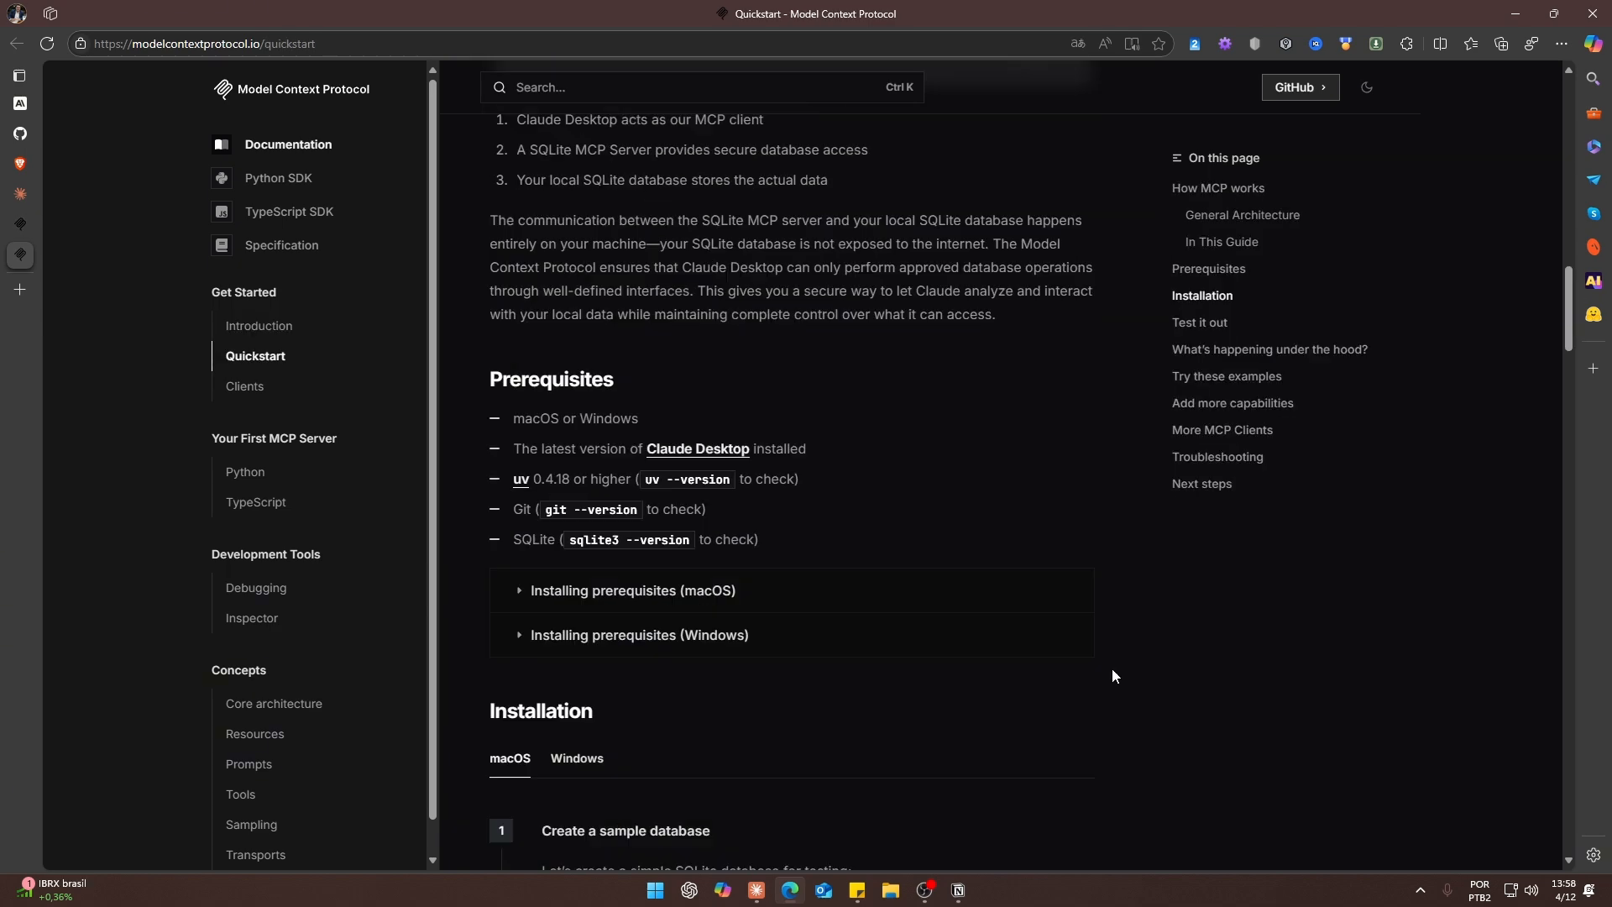
scroll(1130, 673, "up", 1)
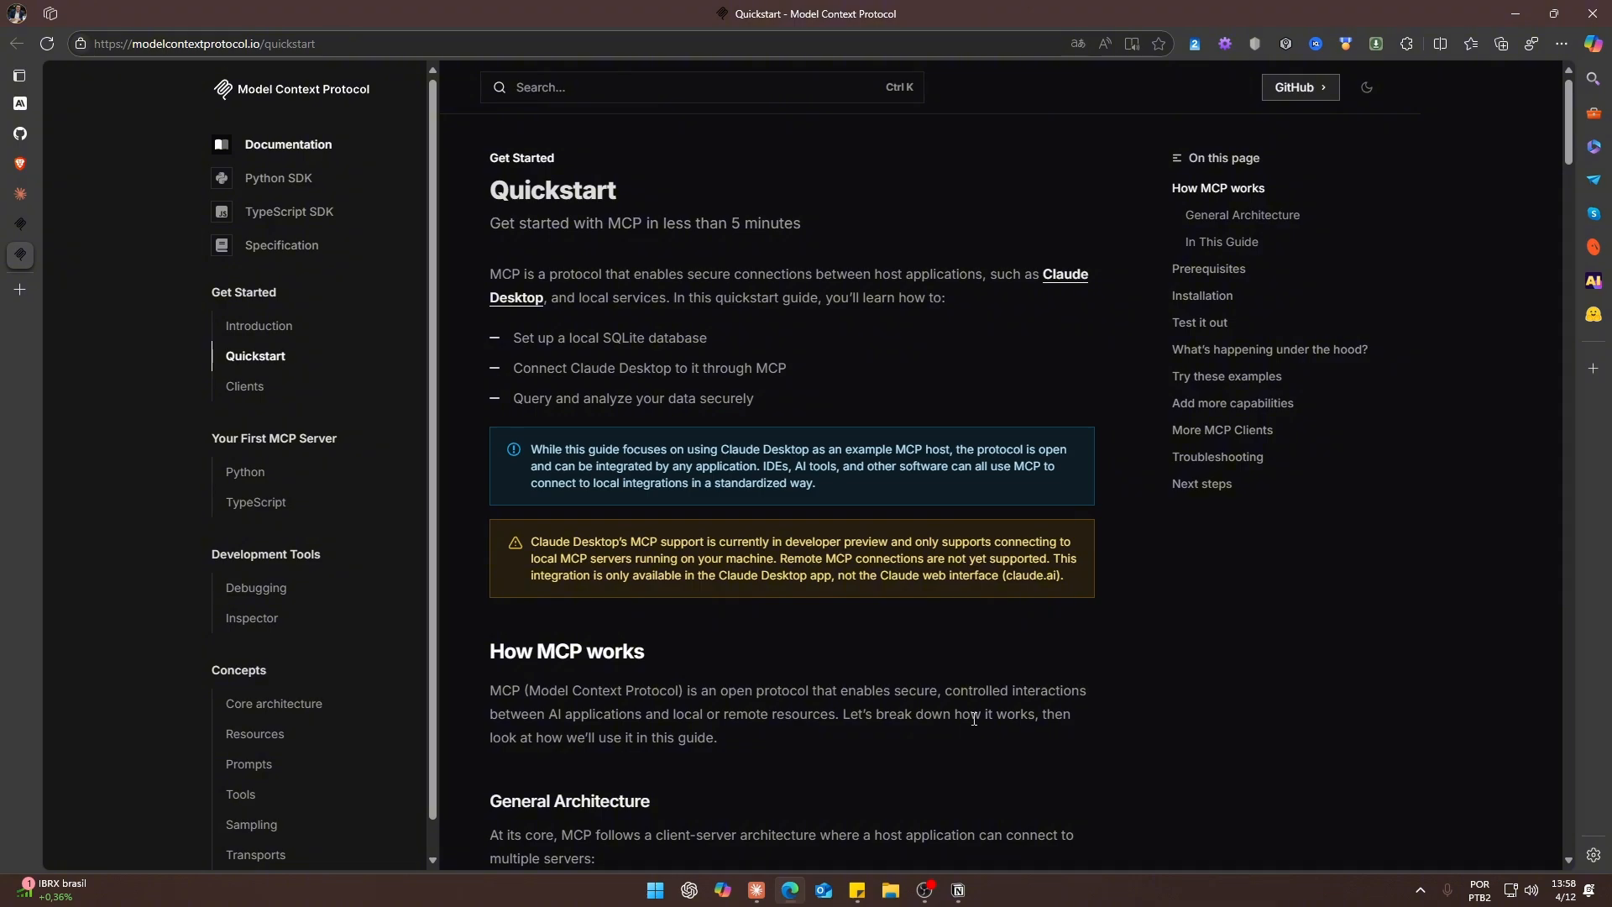
left_click(756, 890)
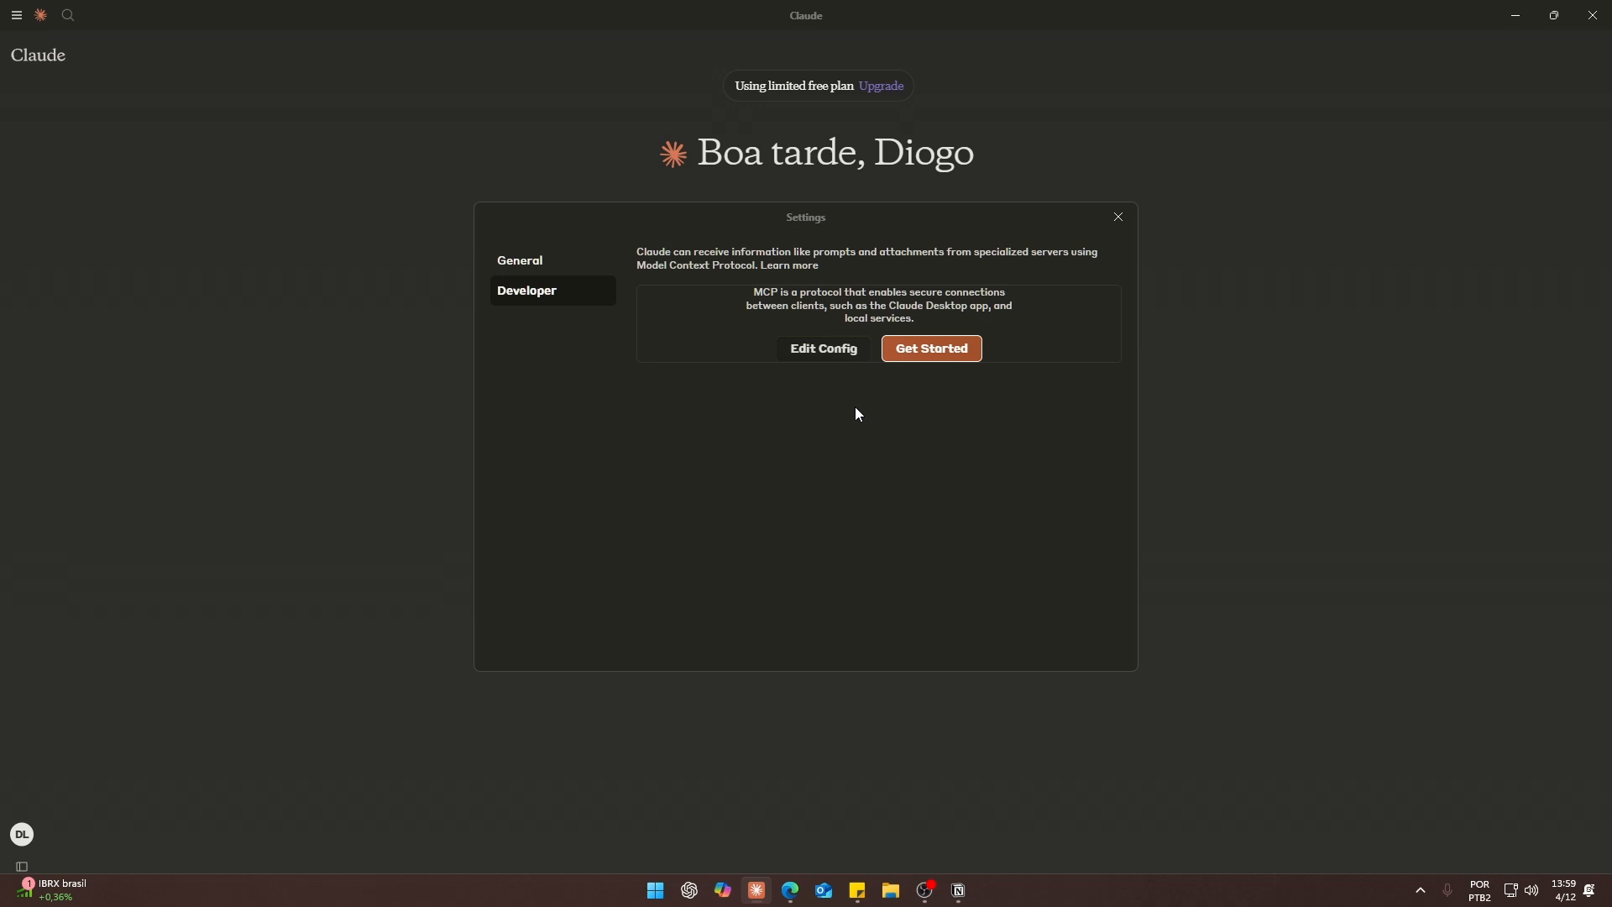
Switch back to Edge and examine the Reference Servers list in the README of the modelcontextprotocol/servers GitHub repository.
key("alt+Tab")
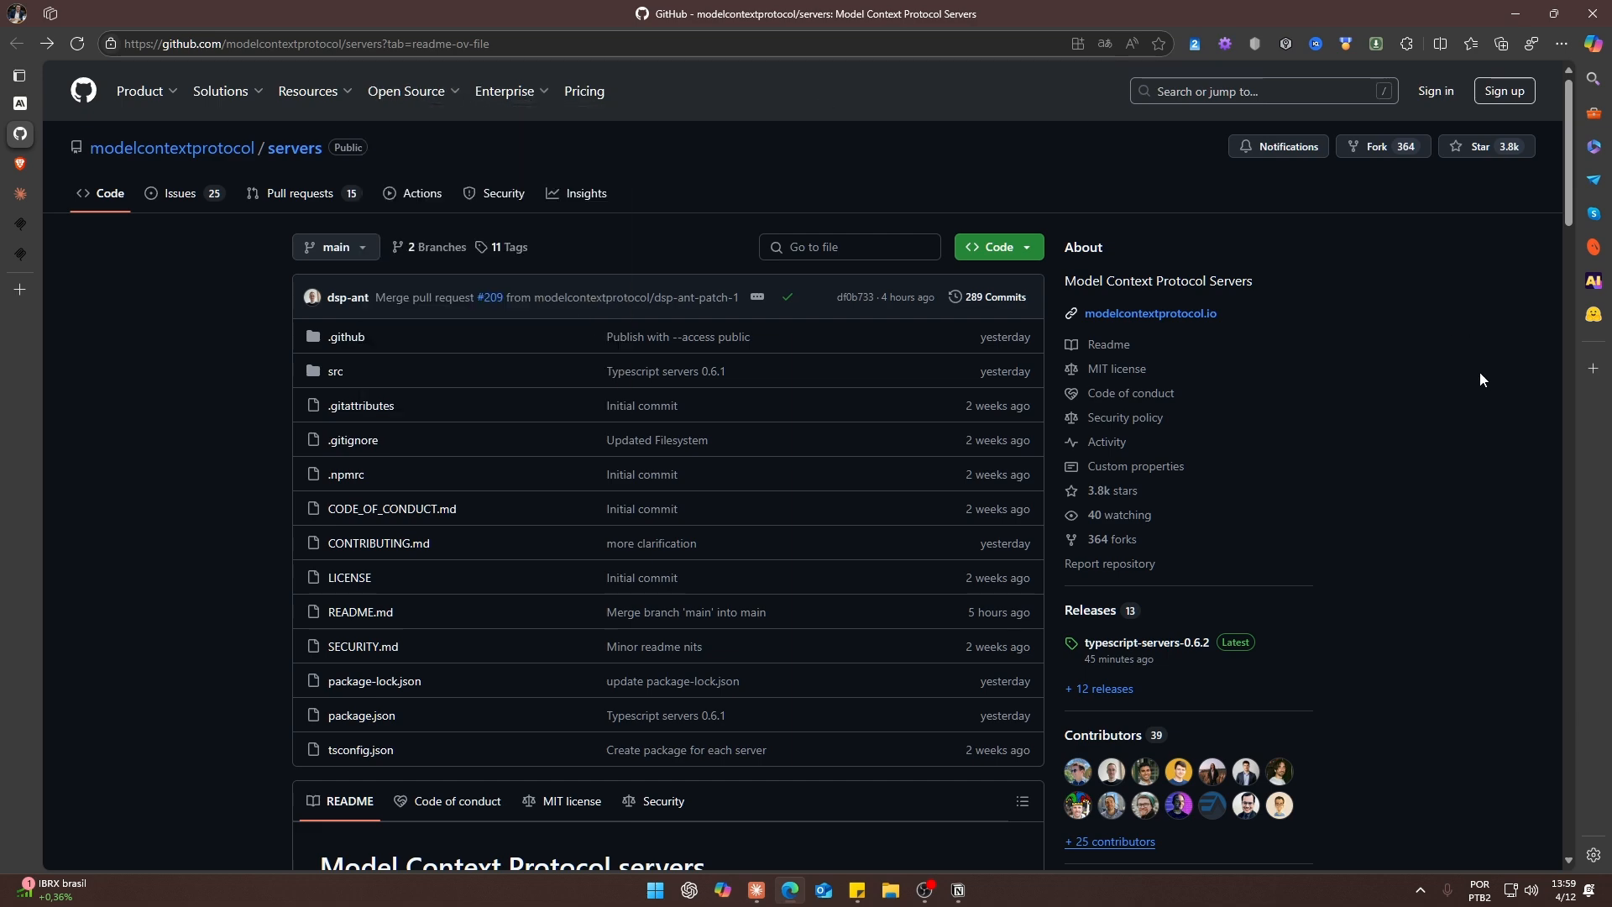
scroll(190, 408, "down", 1)
scroll(181, 413, "up", 1)
scroll(181, 415, "down", 9)
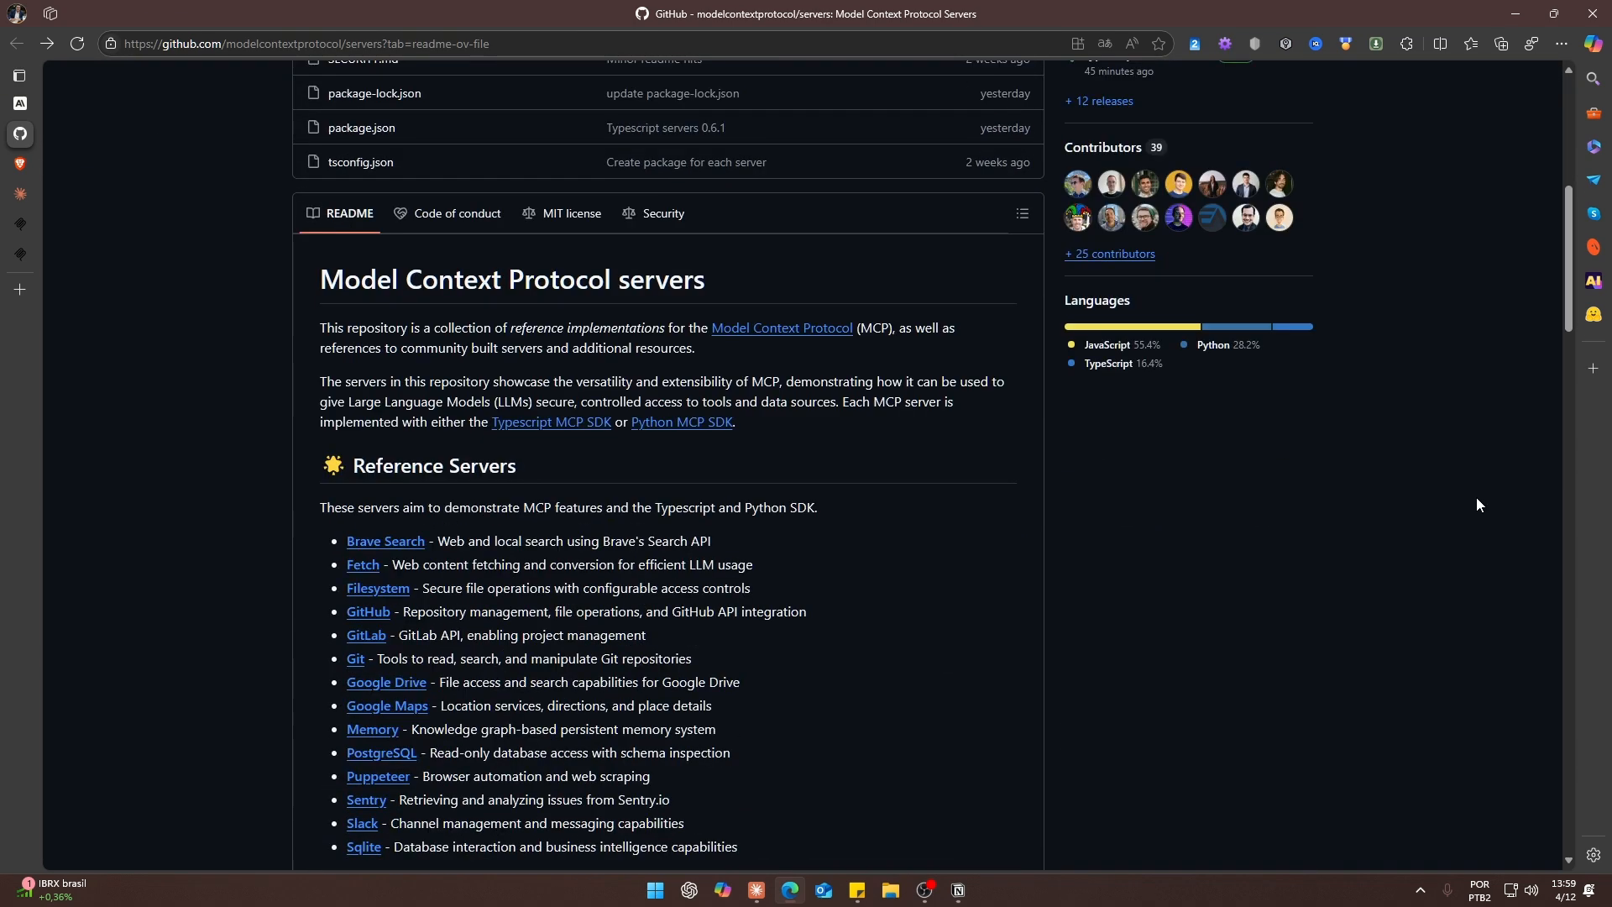
scroll(1415, 491, "down", 1)
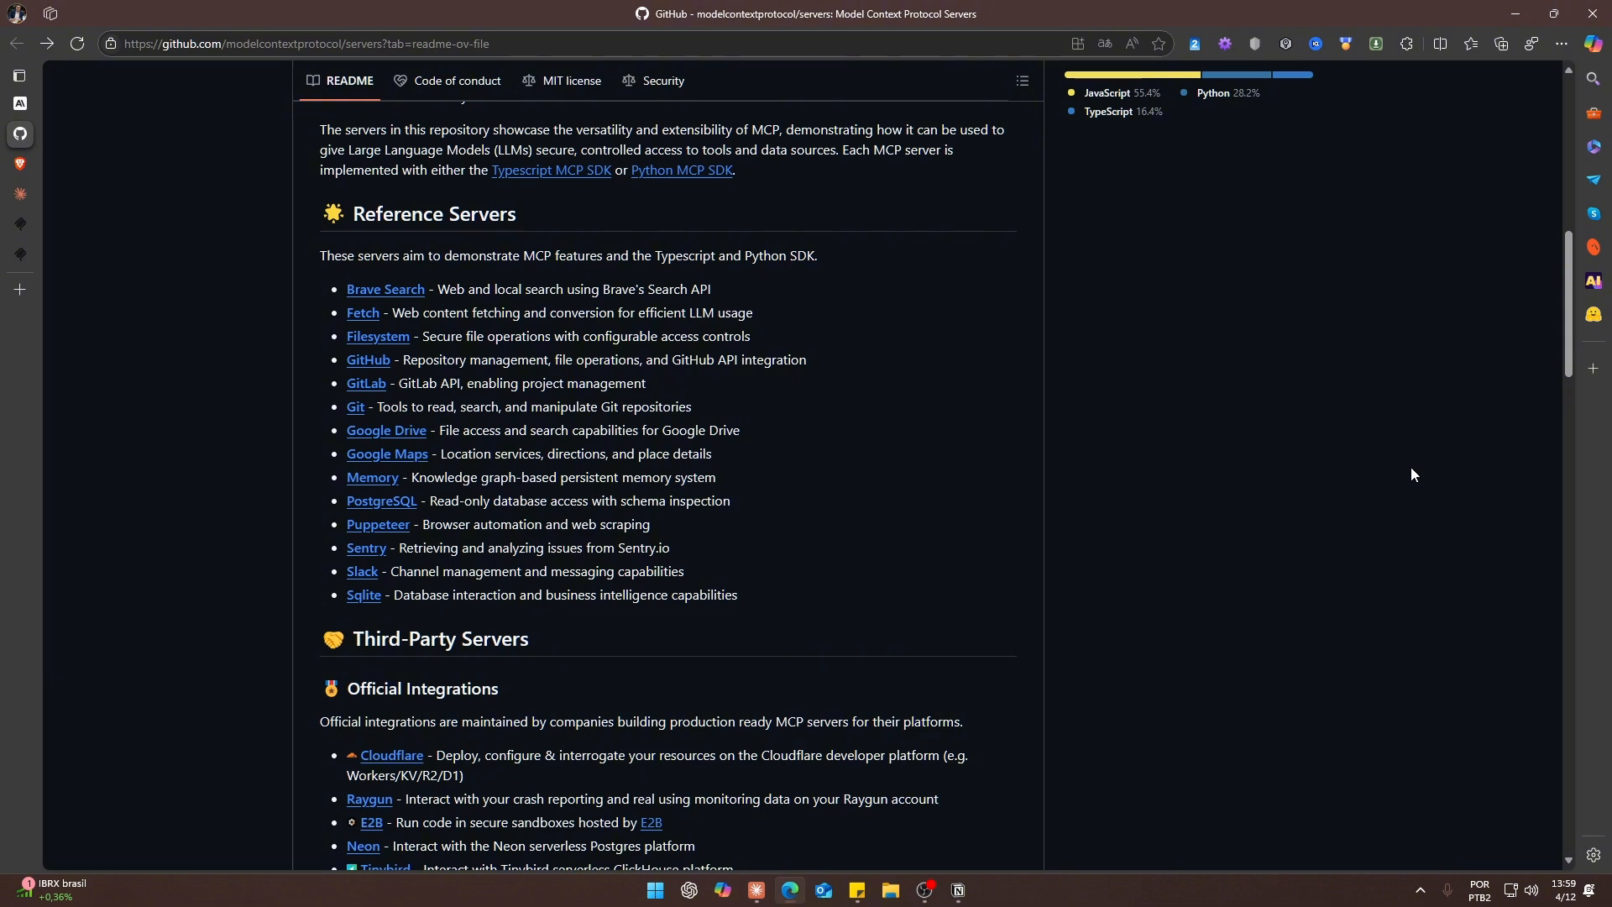
scroll(1389, 463, "down", 1)
scroll(1394, 472, "up", 1)
Open the Brave Search reference server and examine its API key and Claude Desktop configuration instructions.
left_click_drag(438, 288, 684, 306)
left_click(893, 346)
left_click(386, 290)
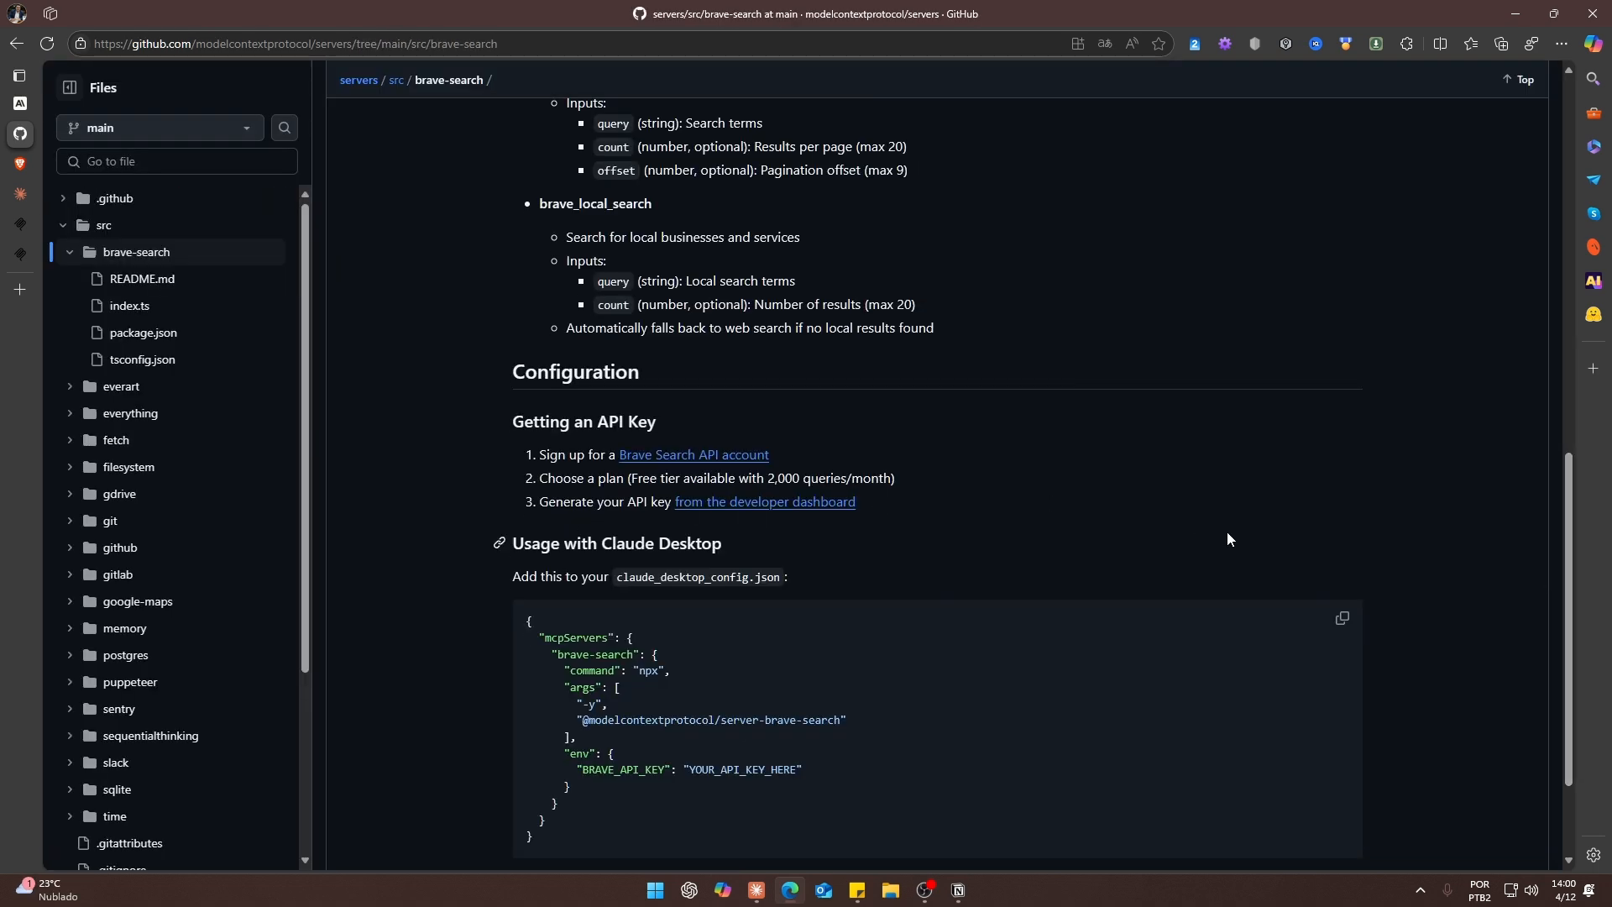
scroll(1569, 607, "down", 1)
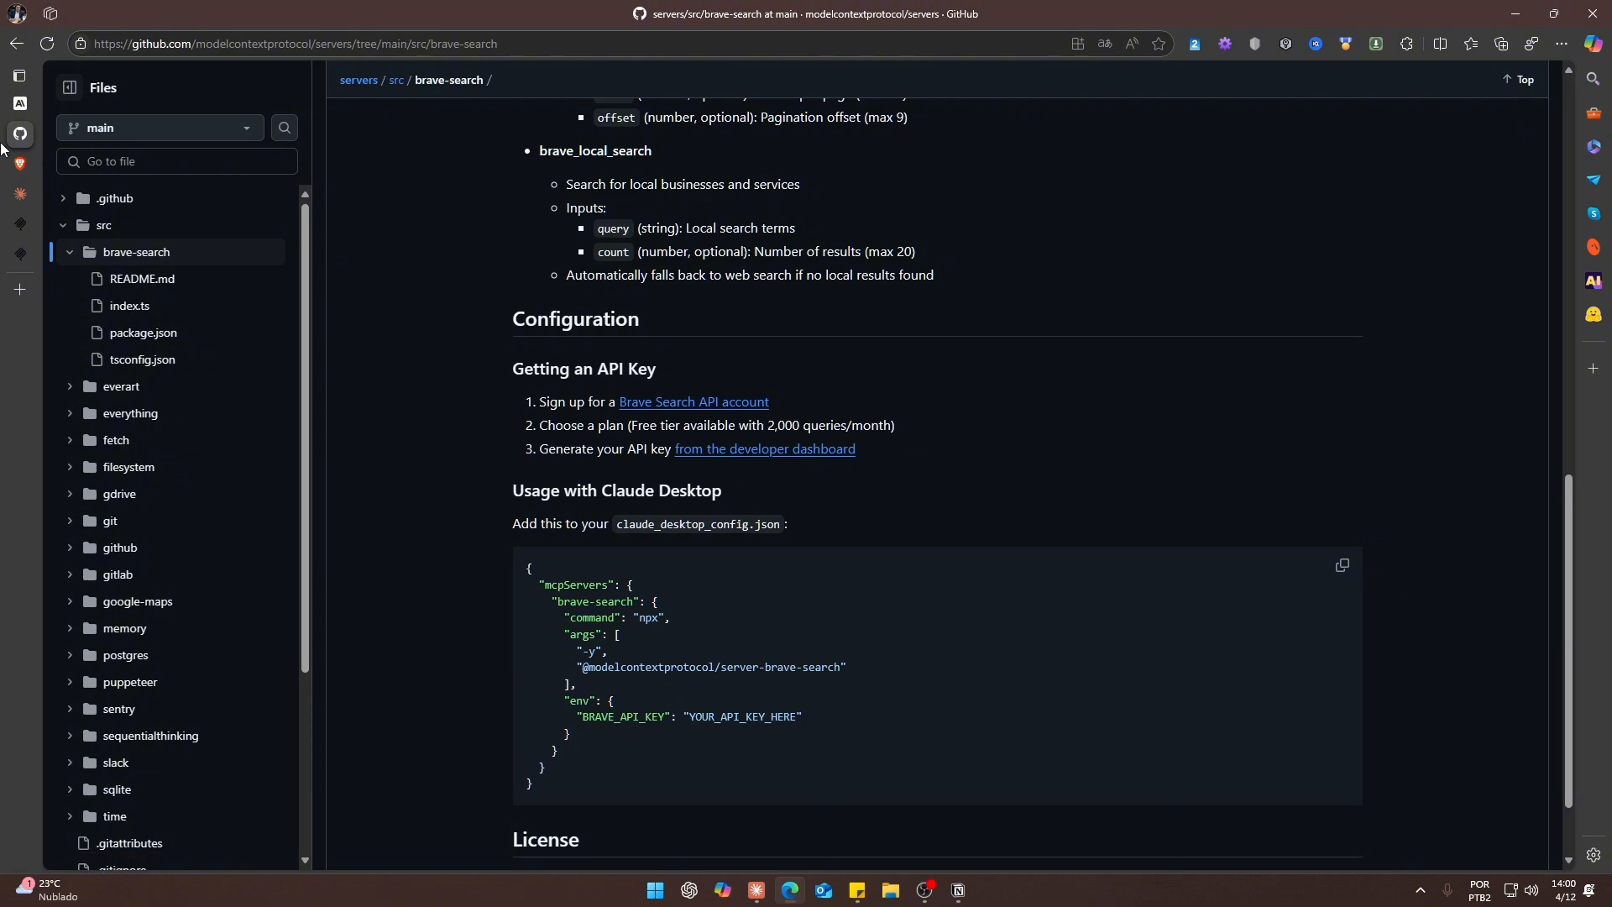
Open the Brave Search API website and examine the free plan's query allowance under Plans.
left_click(21, 164)
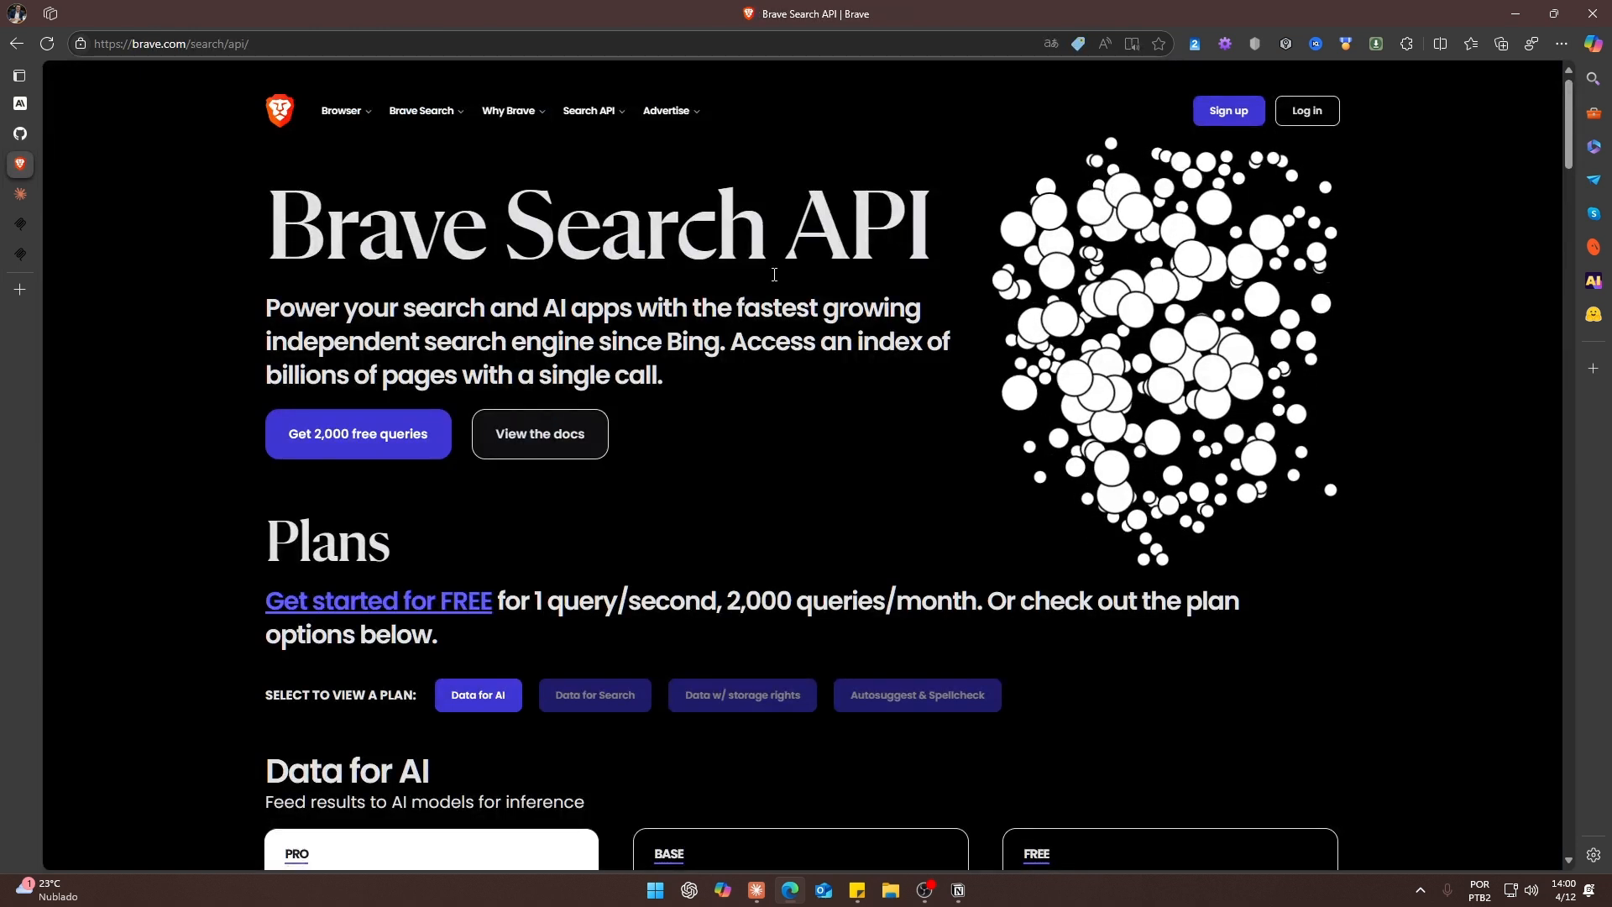
left_click_drag(267, 542, 746, 601)
left_click(616, 636)
left_click(839, 535)
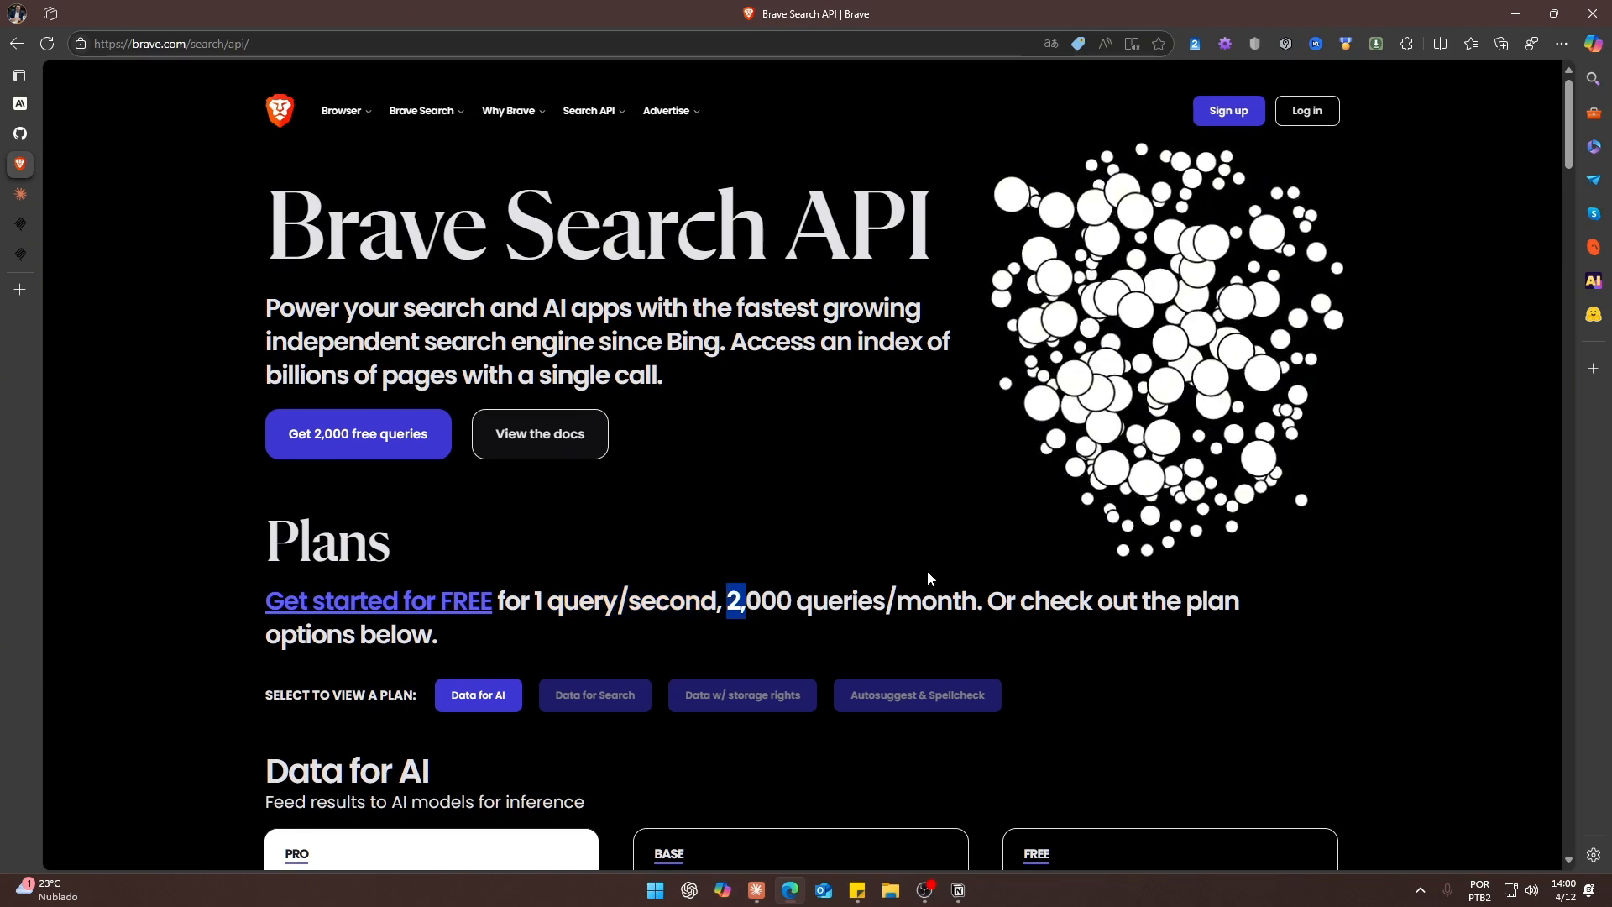
left_click(948, 626)
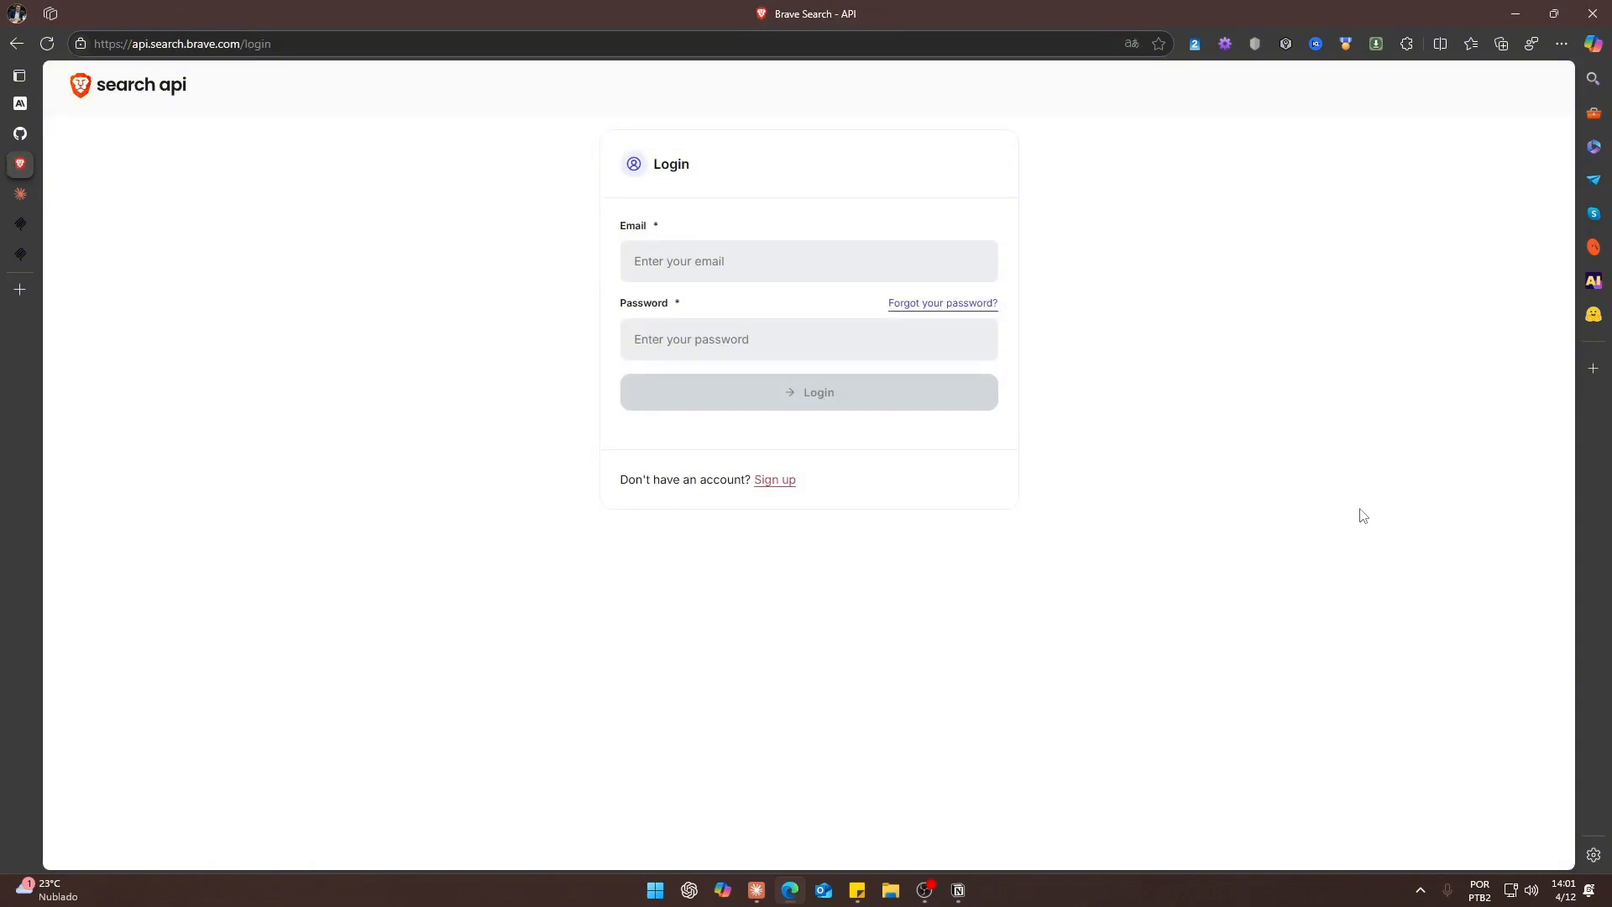
Log in to the Brave Search API account with the e-mail, password and e-mailed verification code.
left_click(883, 390)
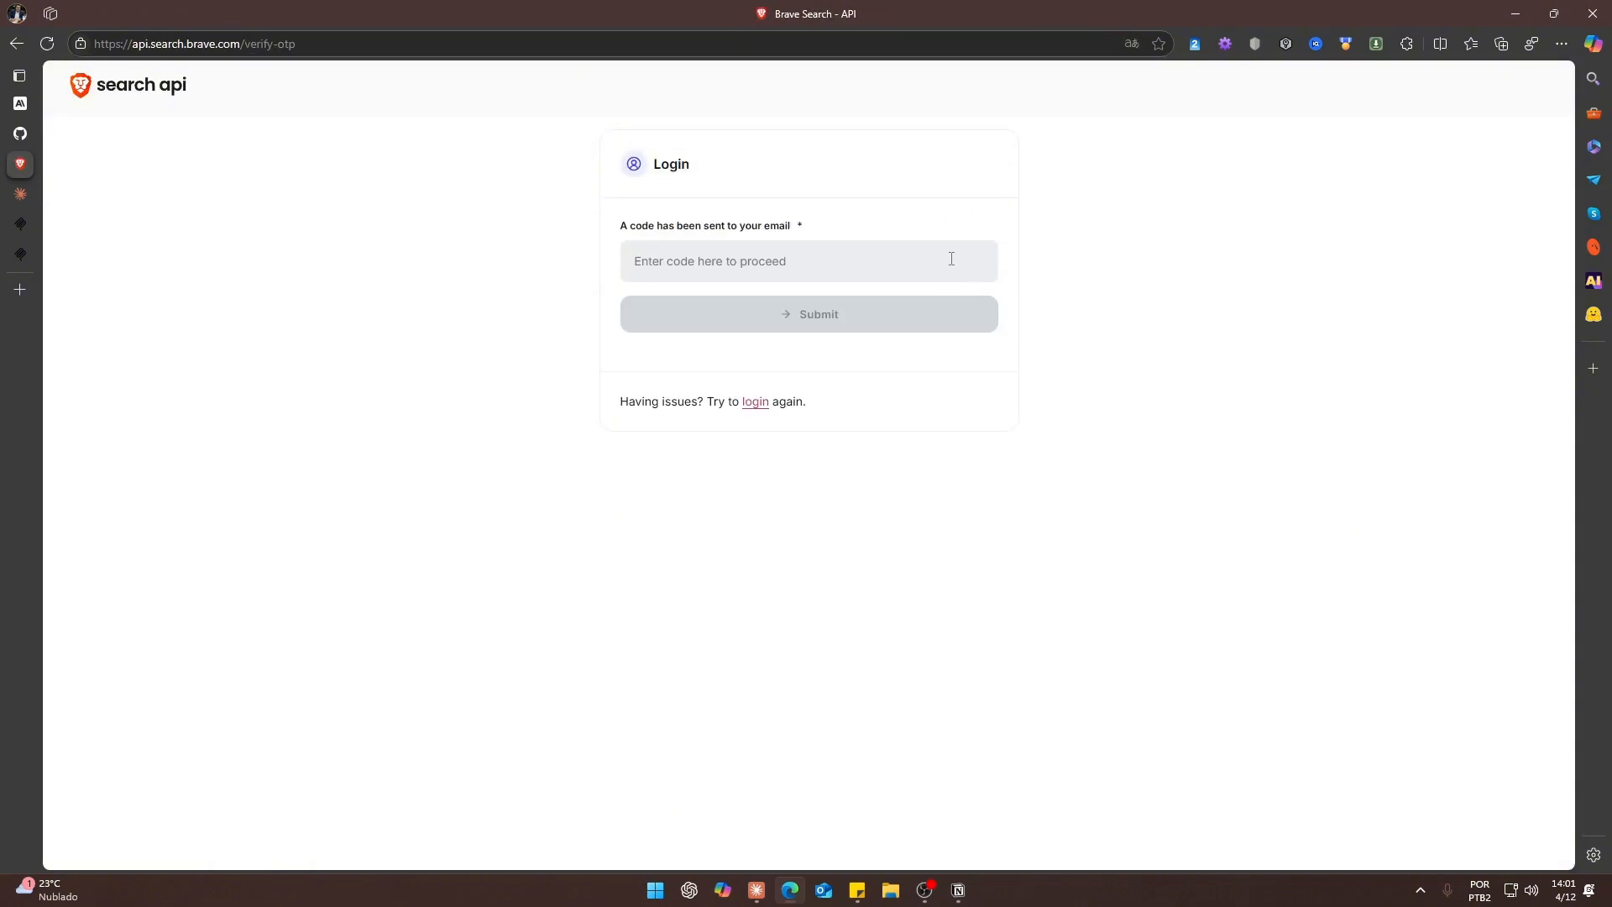
left_click(886, 265)
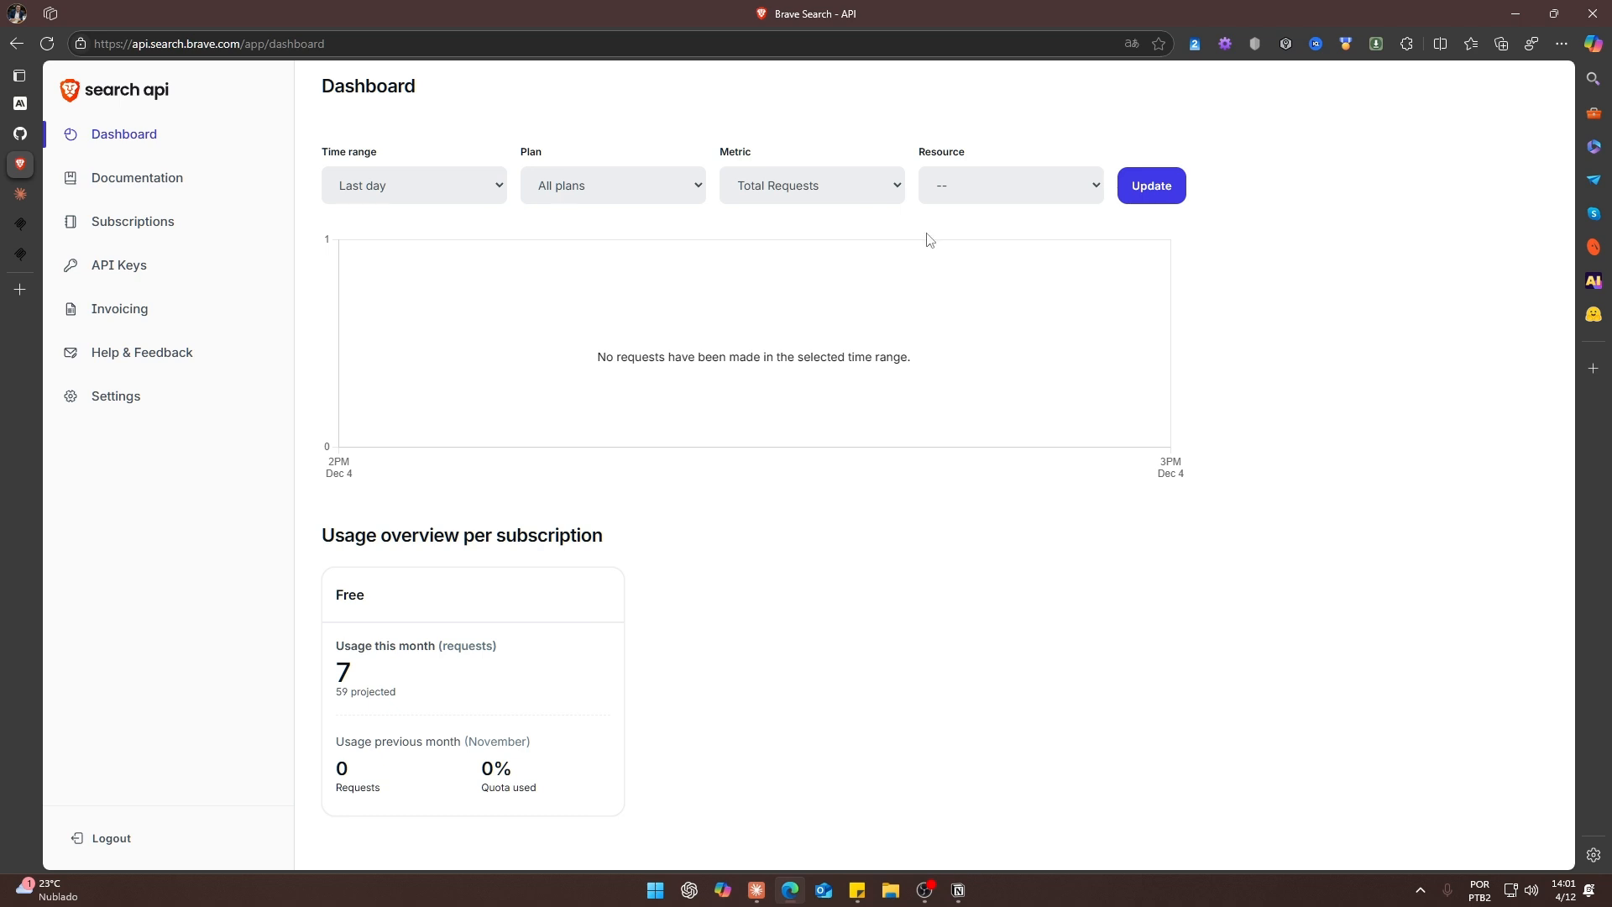
Open the available Brave Search API subscriptions and examine the credit card requirement of the Free plan.
left_click(117, 240)
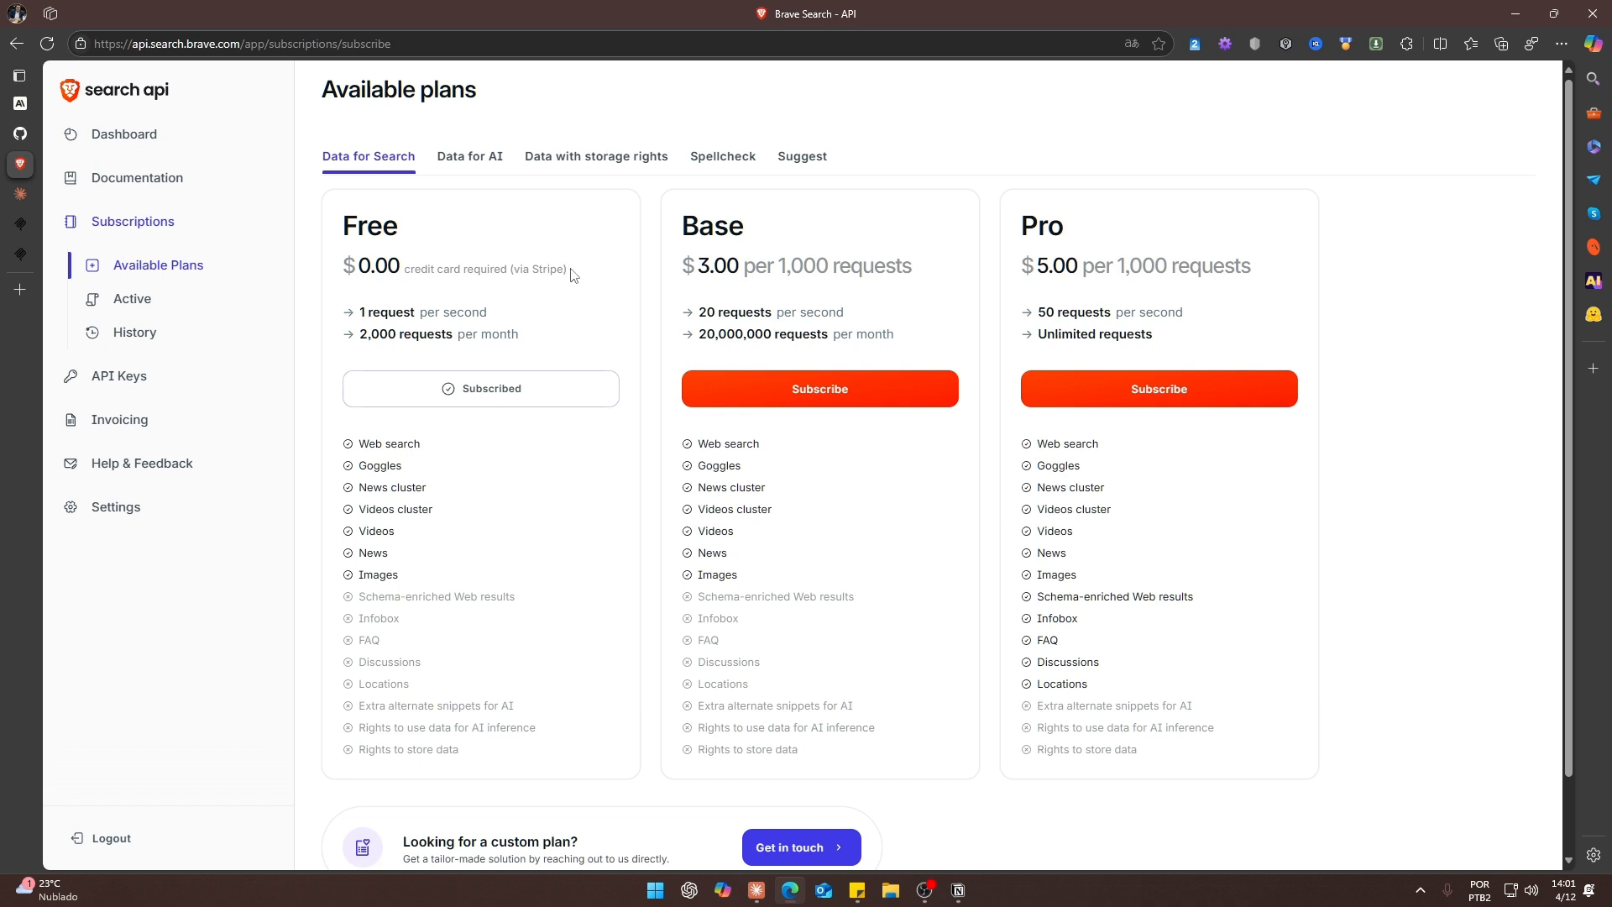
left_click_drag(573, 275, 405, 271)
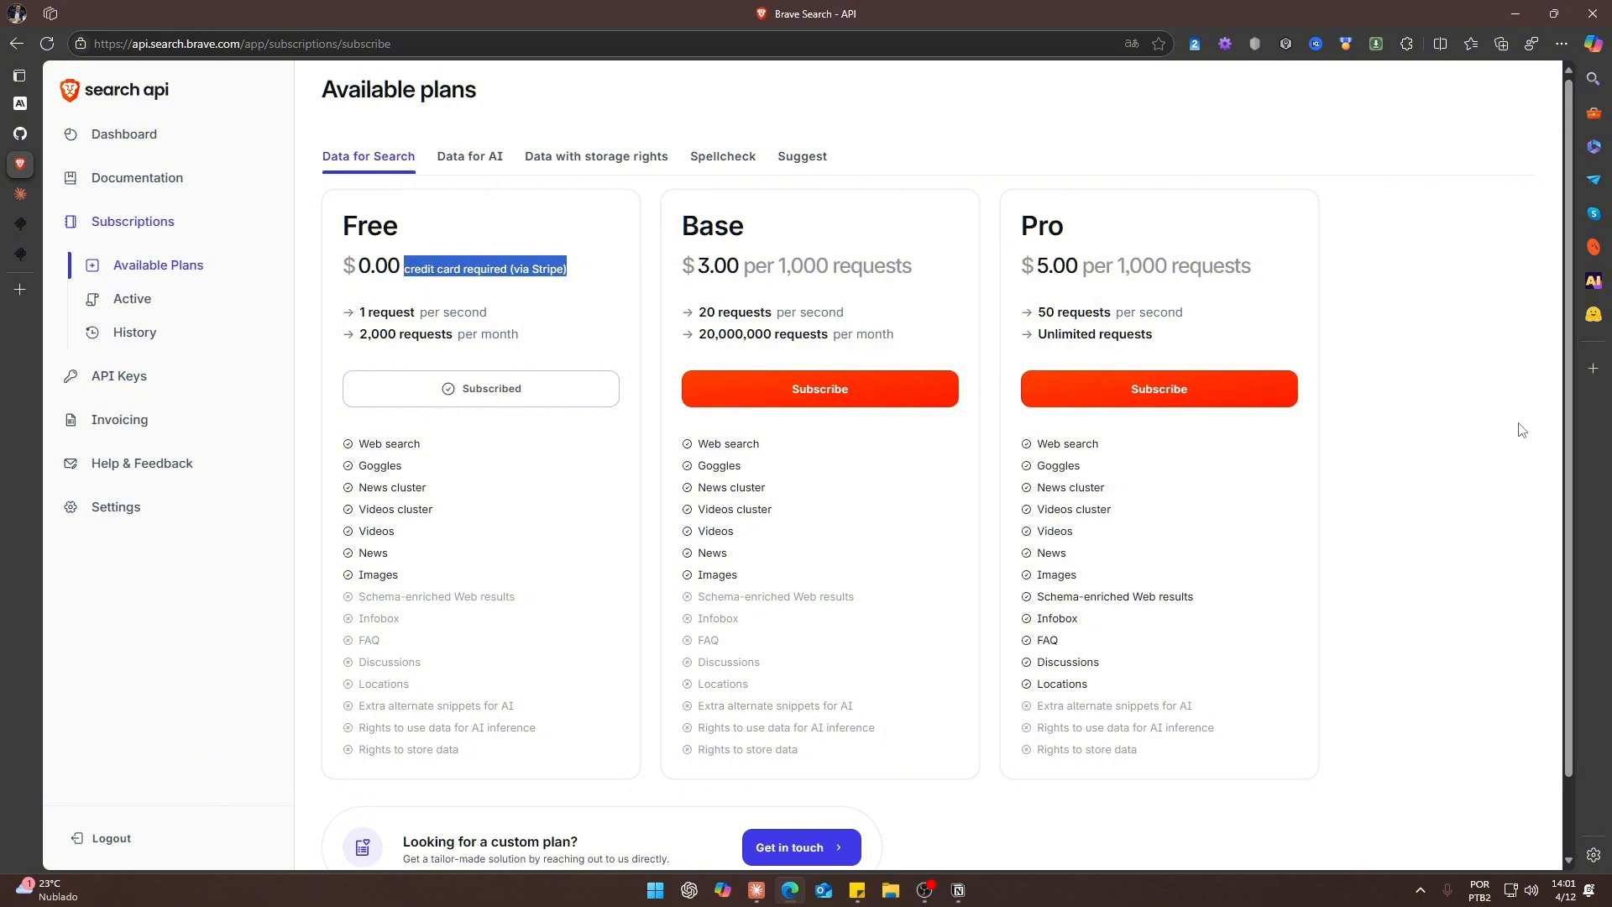
left_click(1491, 428)
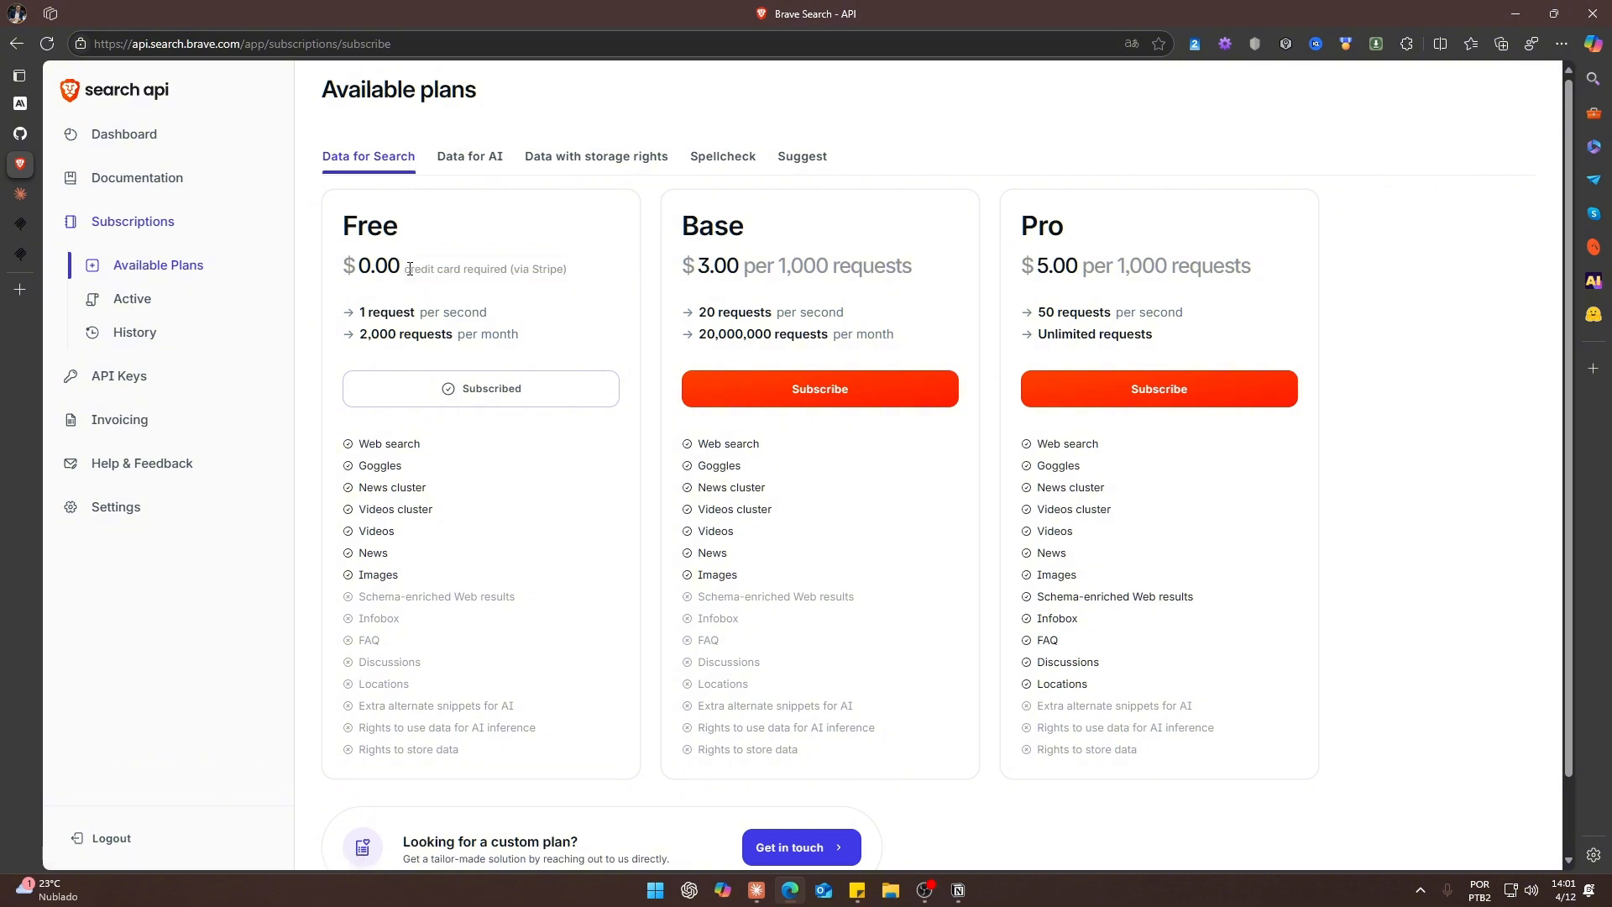
left_click_drag(410, 269, 564, 270)
left_click(579, 295)
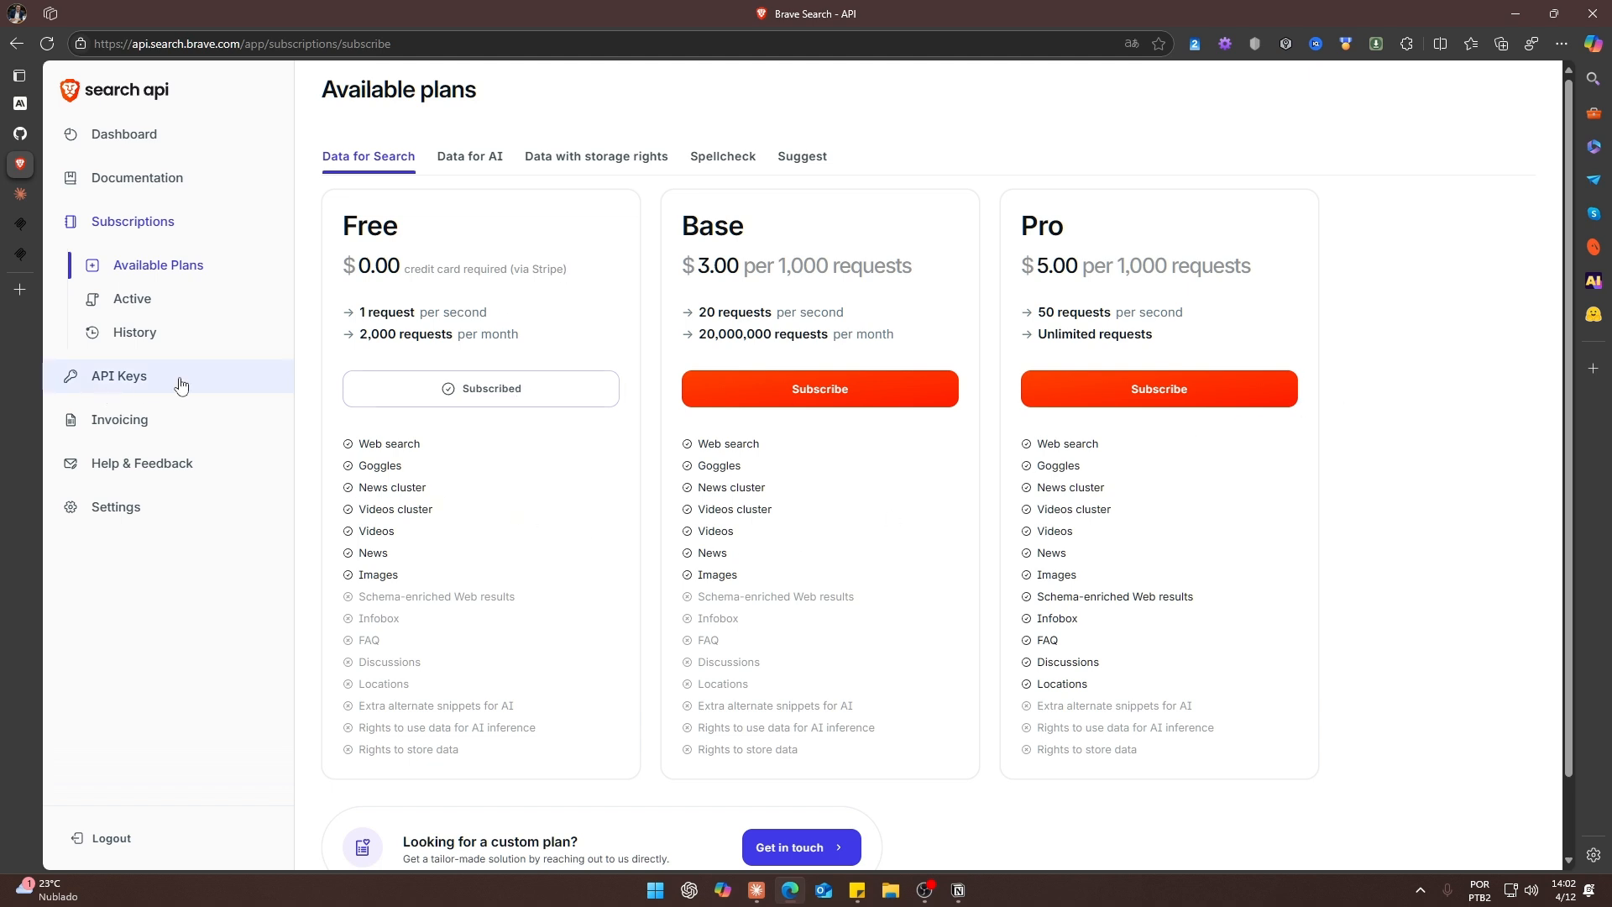
Open the Brave API Keys page and examine the name and subscription fields for a new key, without adding one.
left_click(127, 387)
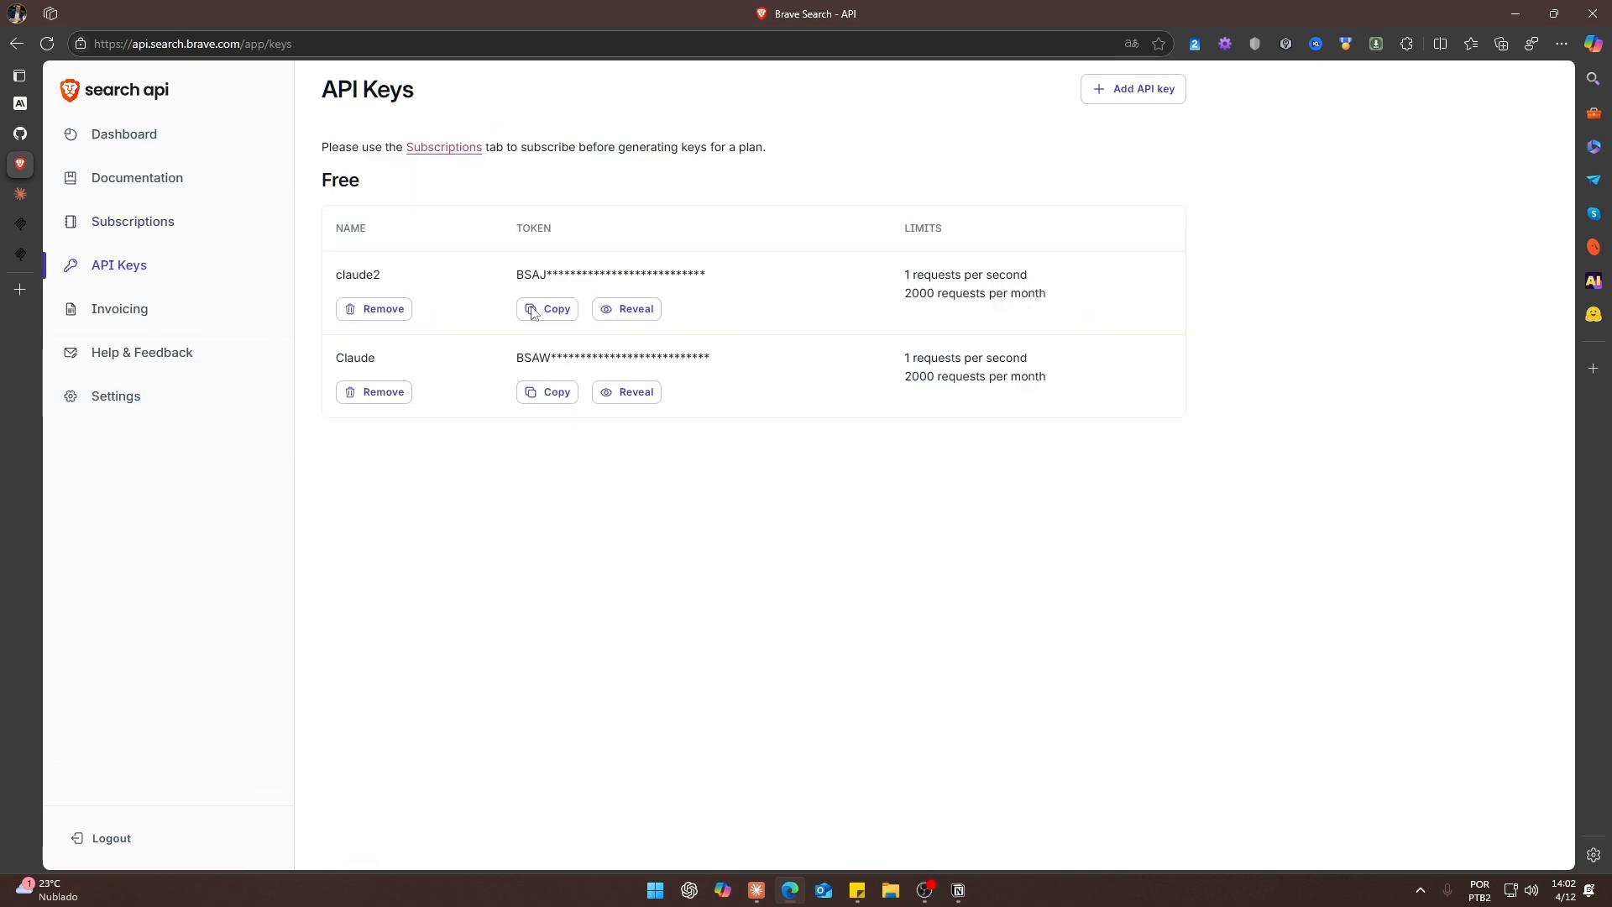
left_click(1118, 92)
left_click(952, 360)
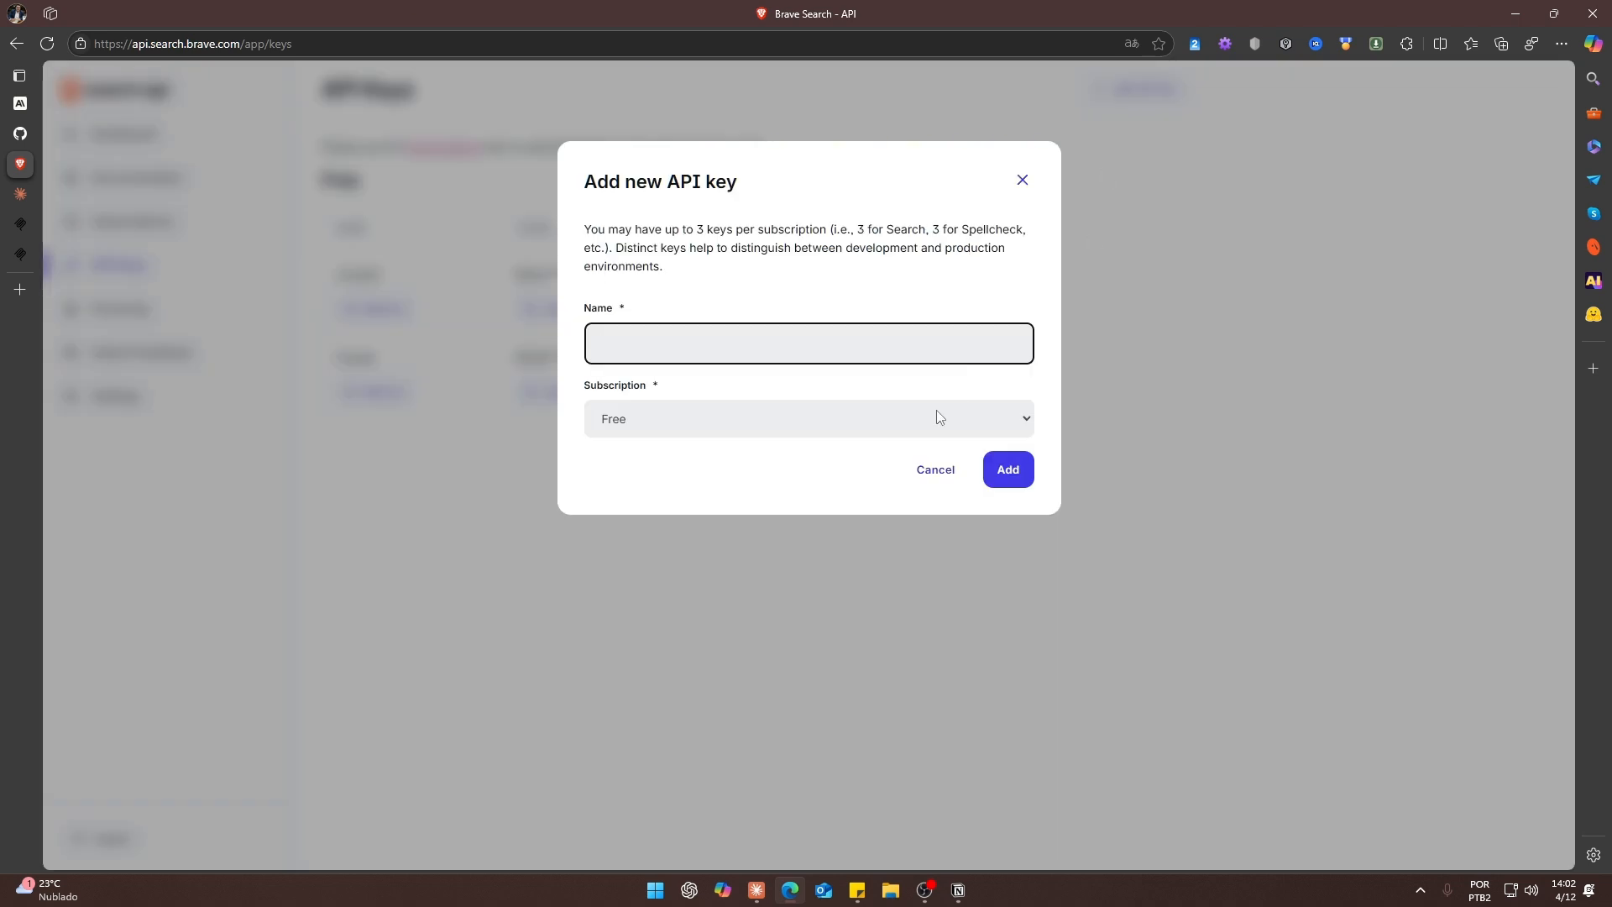
key("Tab")
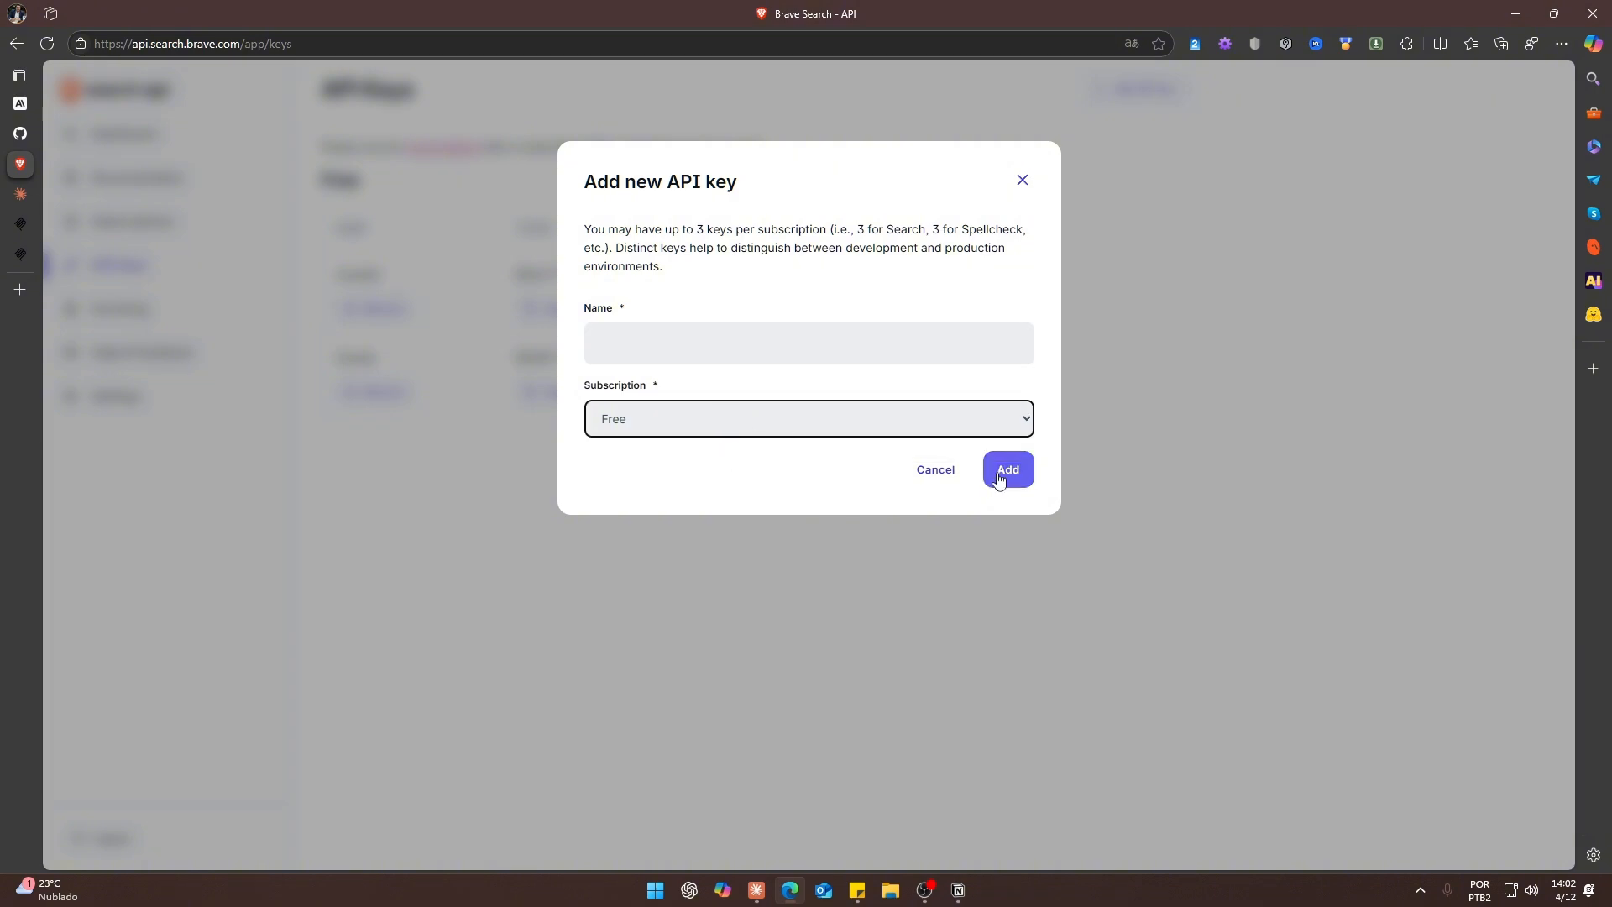
left_click(926, 475)
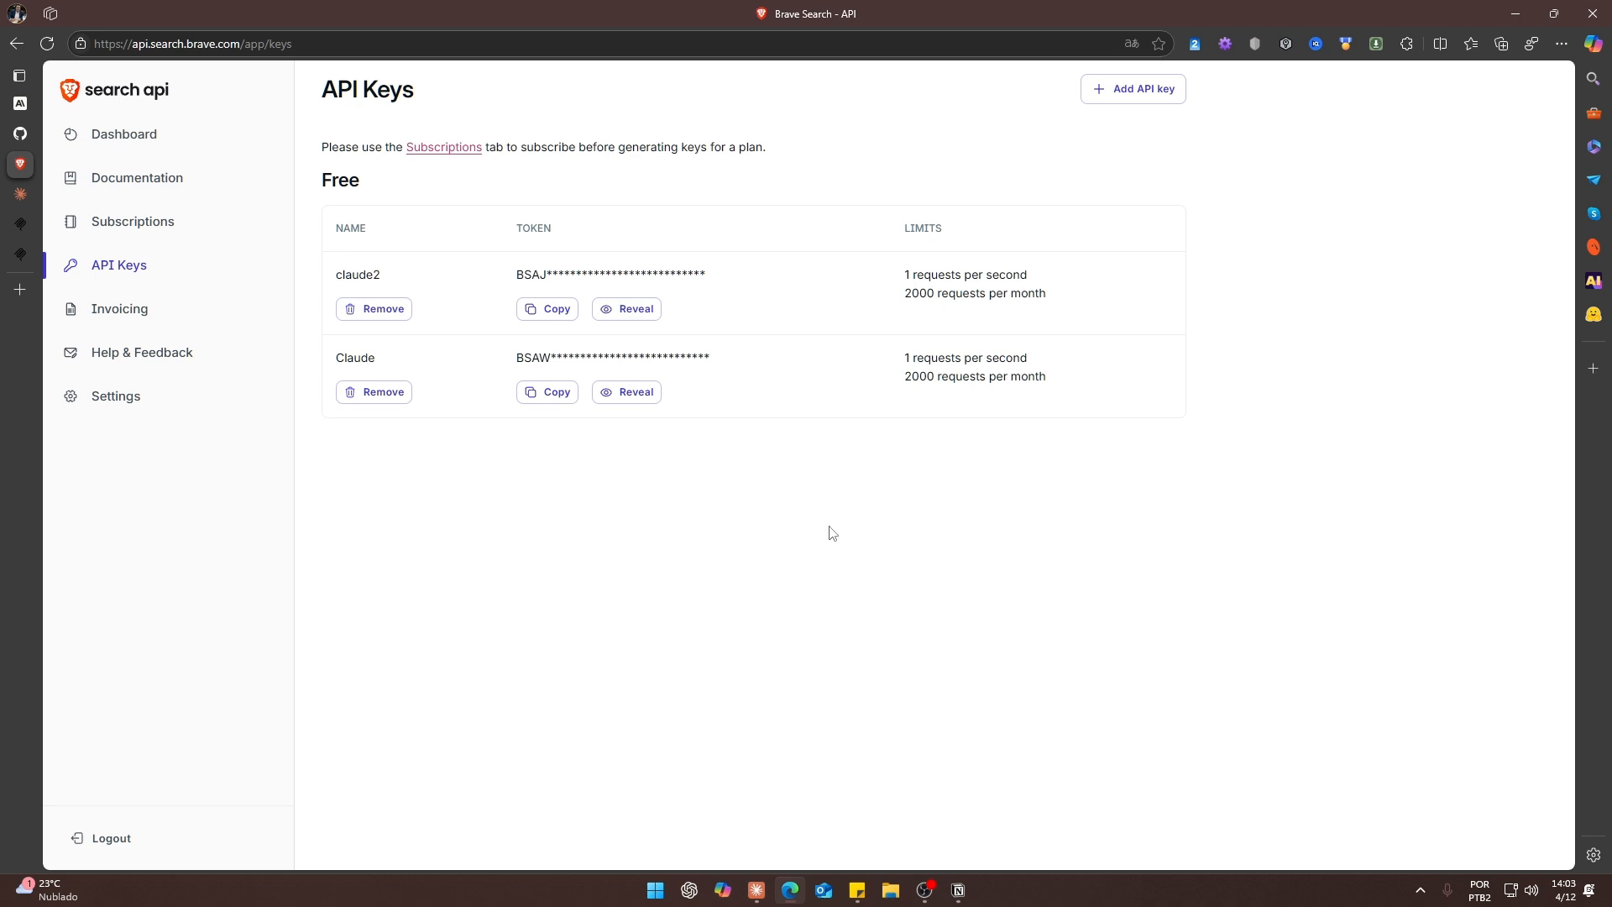
Return to the brave-search README on GitHub, review the API key instructions and copy the Claude Desktop configuration snippet.
key("ctrl+shift+Tab")
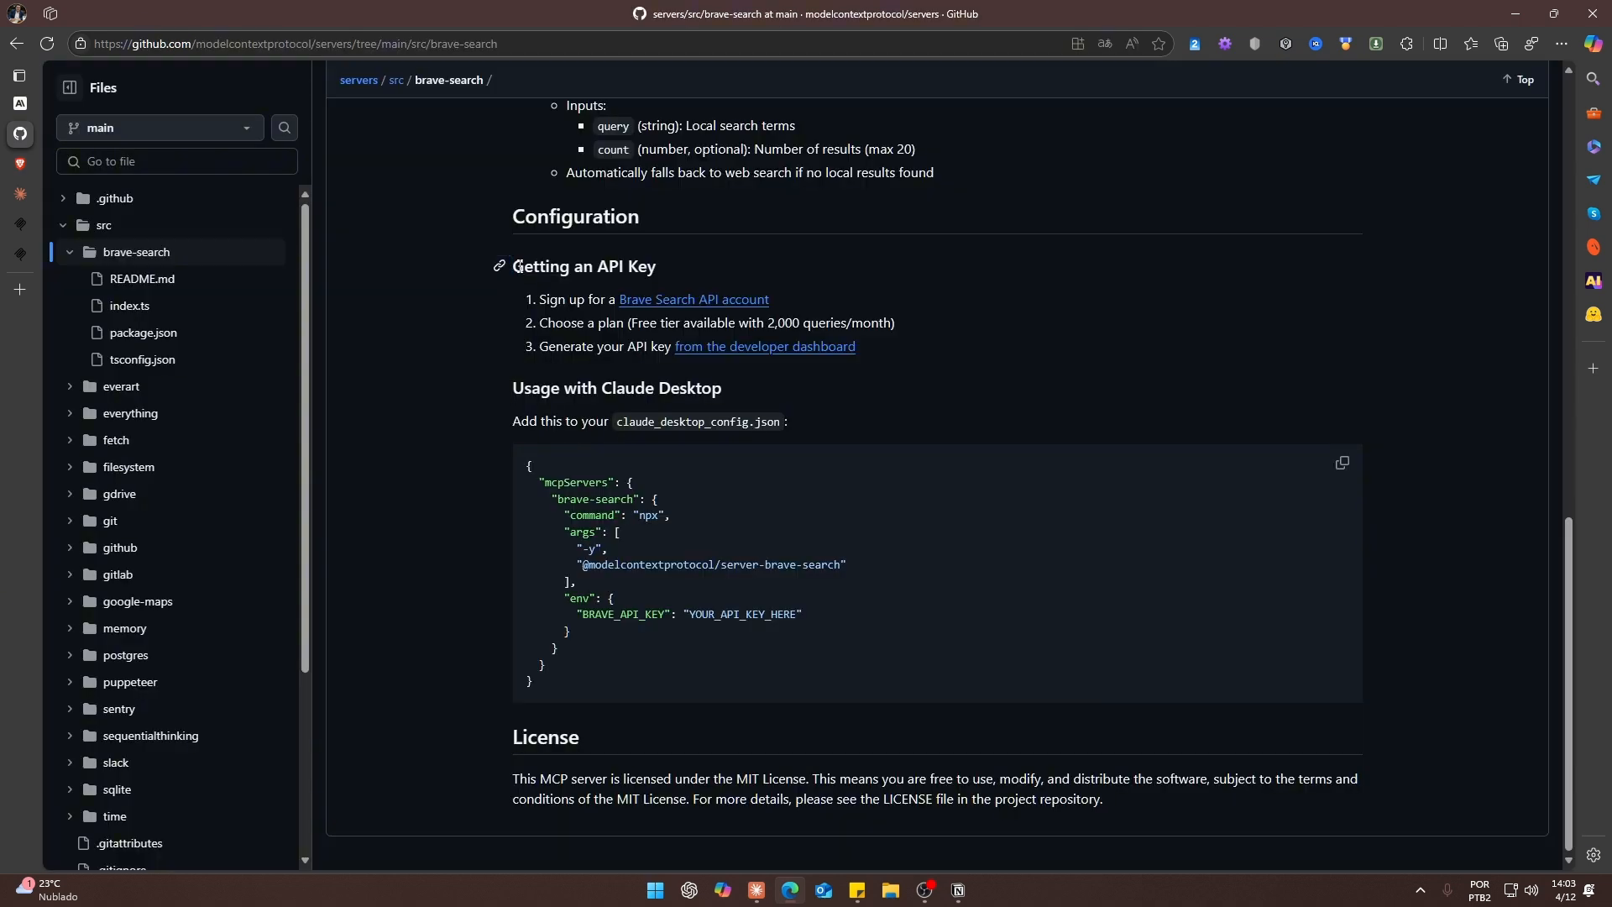
left_click_drag(518, 267, 904, 340)
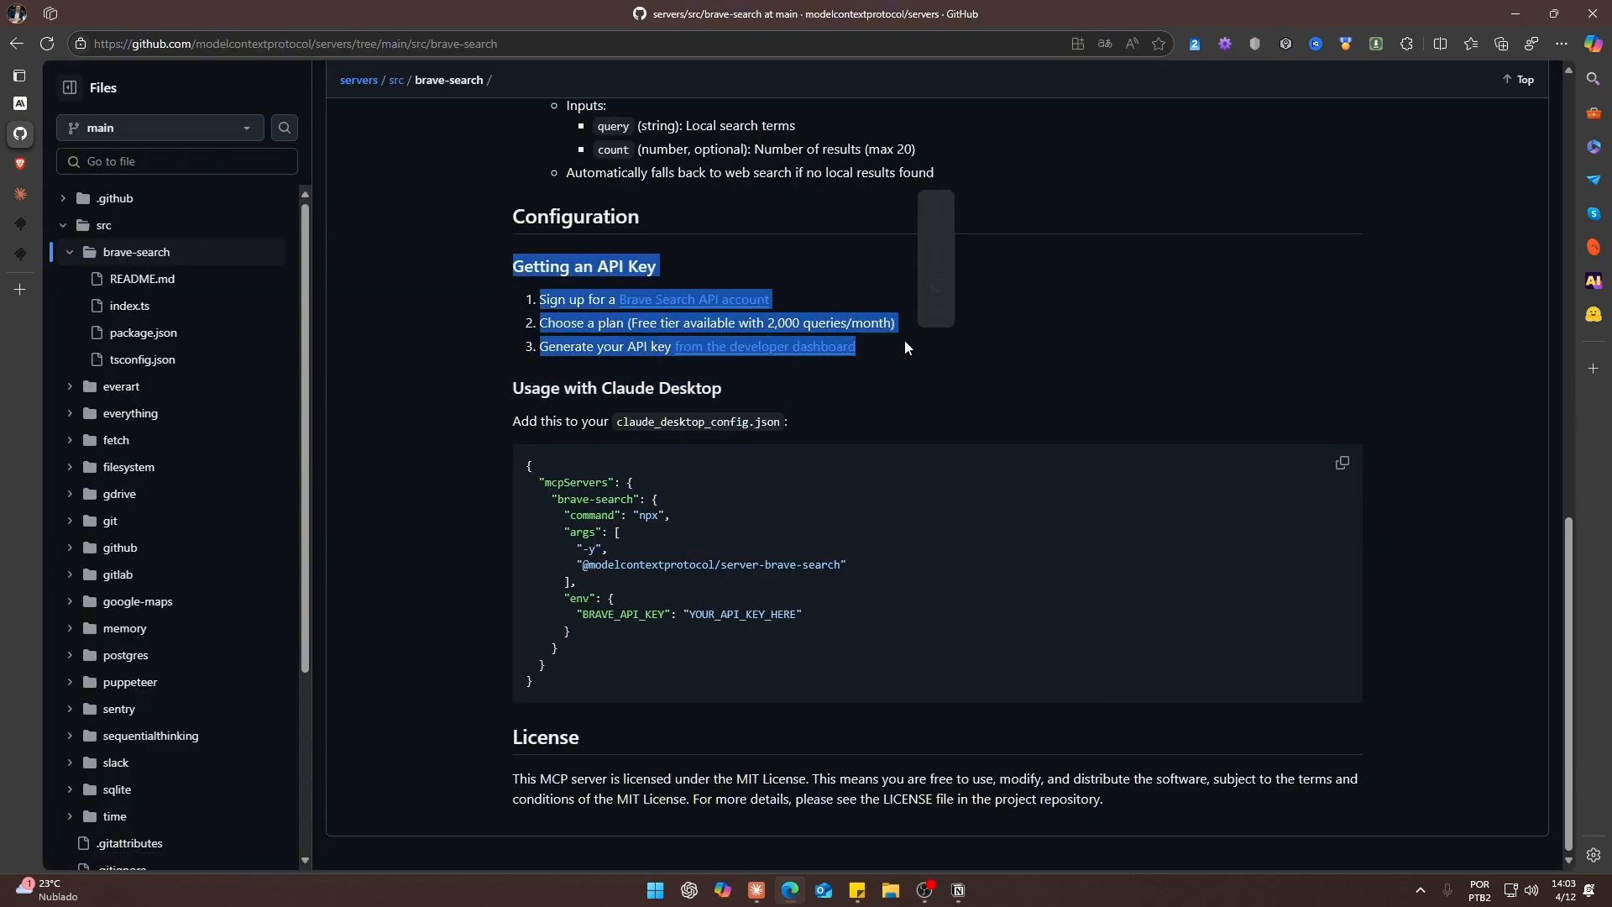
left_click(905, 340)
scroll(1108, 450, "up", 3)
scroll(1150, 471, "down", 2)
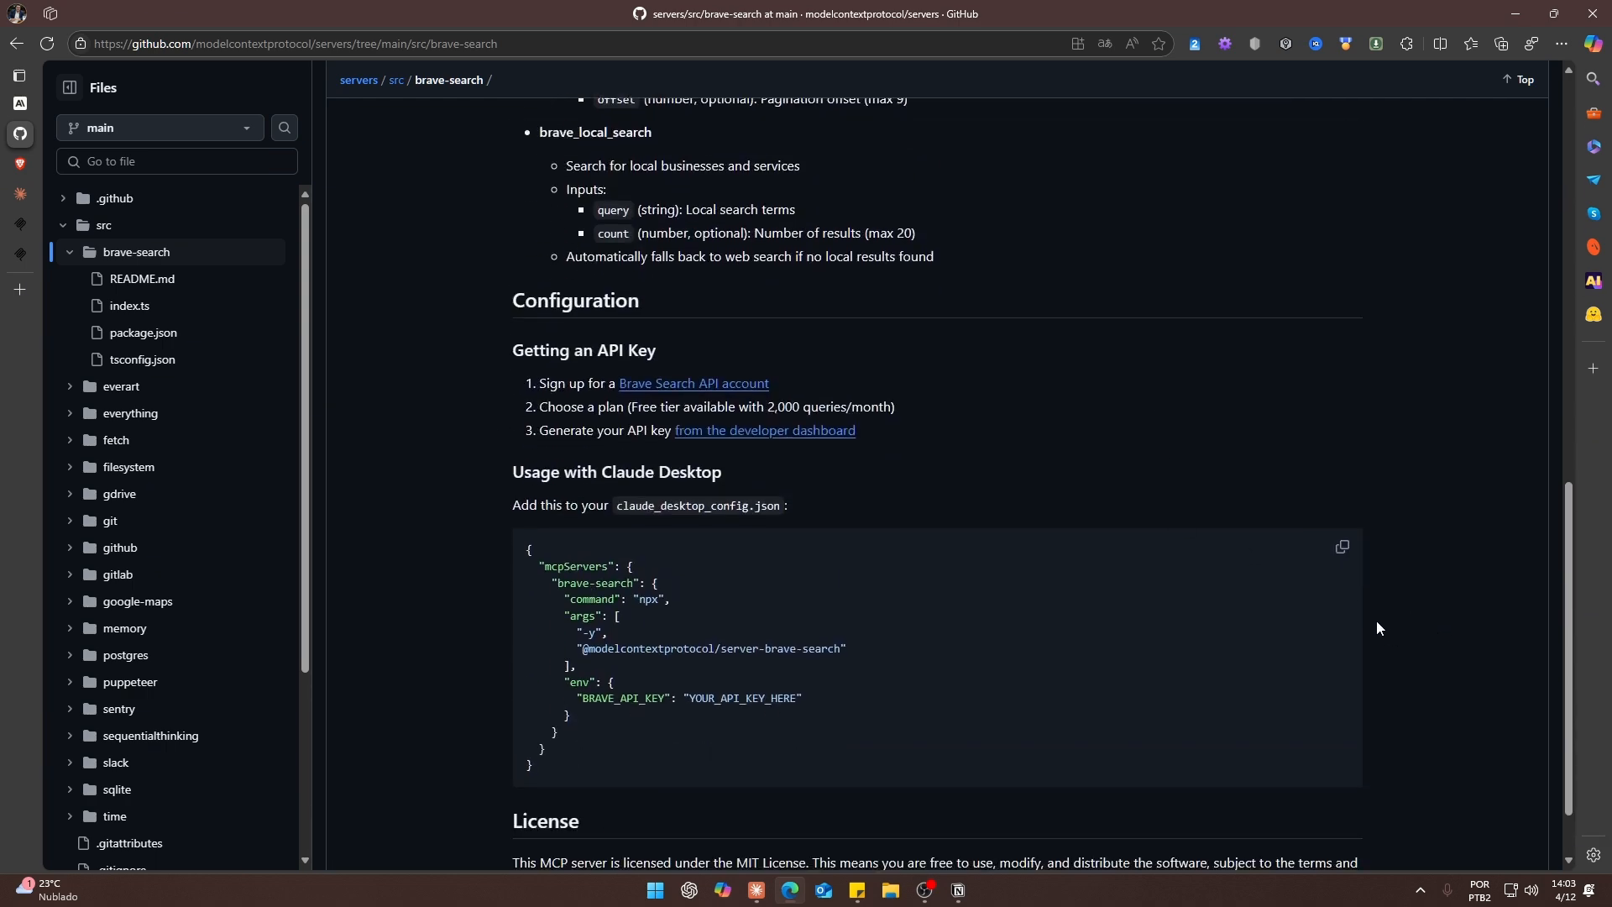
left_click(1342, 548)
Switch to the Claude desktop app, open its configuration folder from the Developer settings and open claude_desktop_config.json in Notepad (Bloco de notas).
left_click(756, 890)
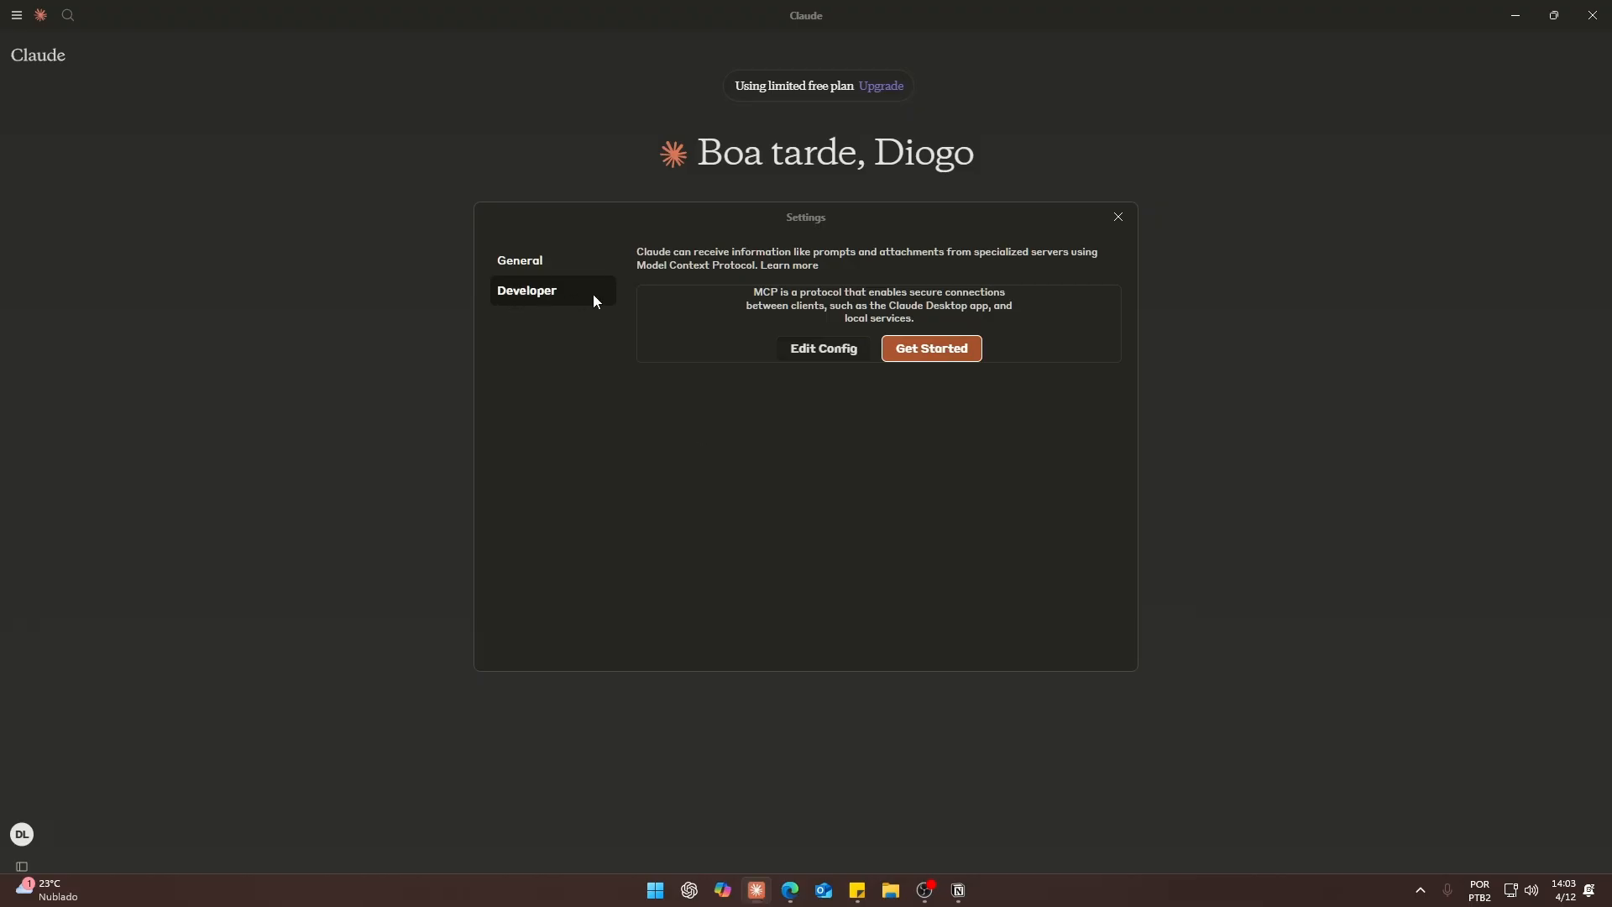
left_click(822, 356)
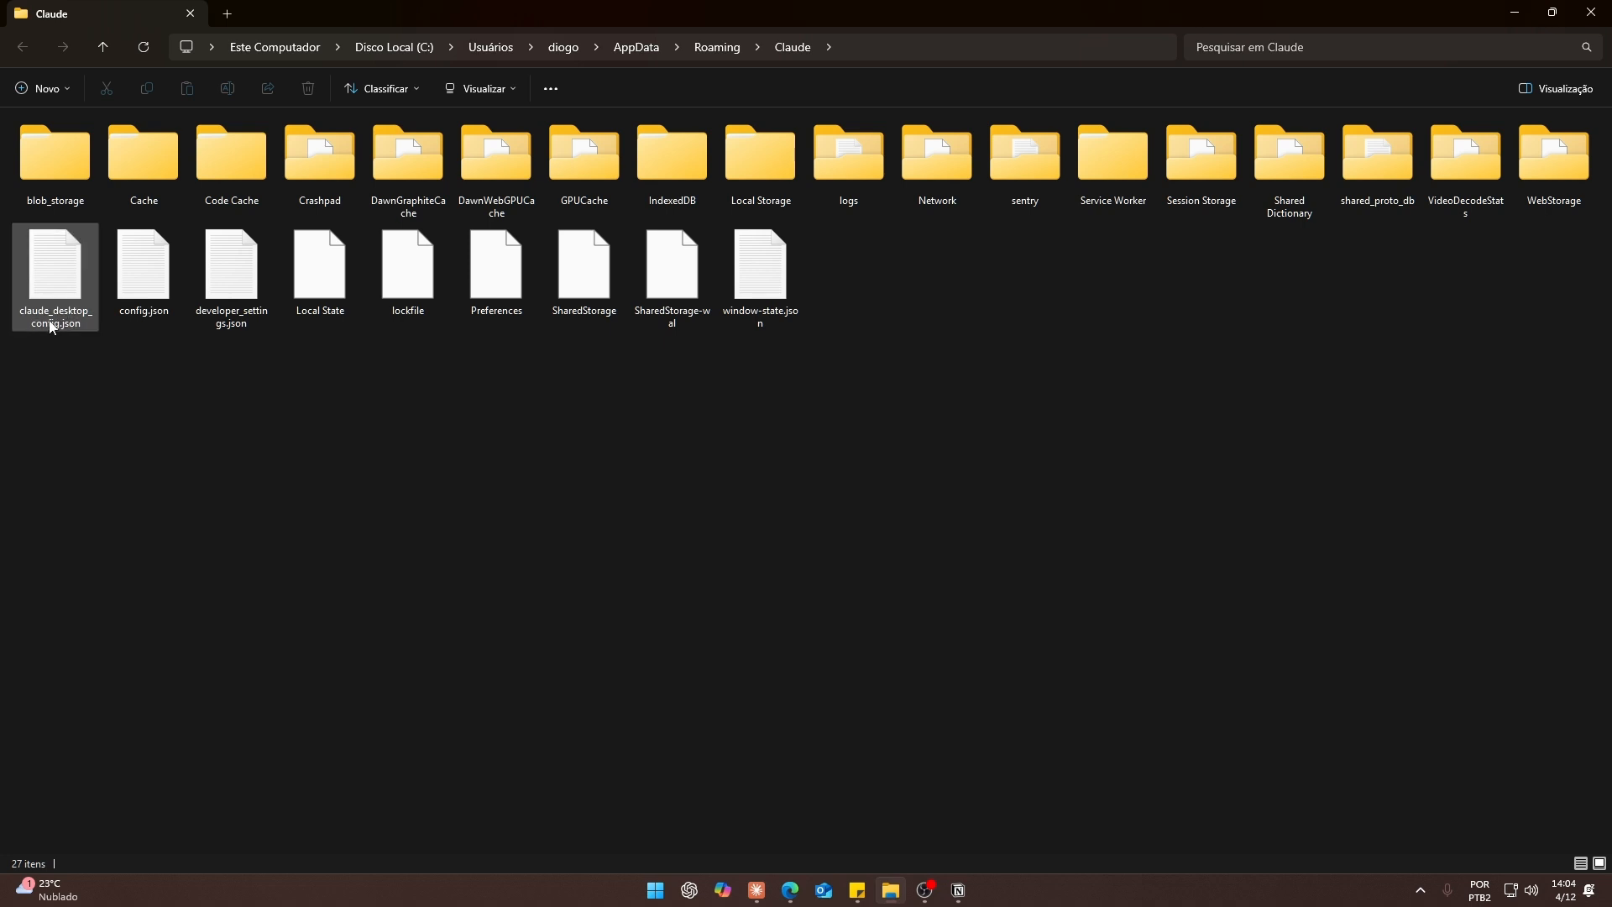
left_click(43, 297)
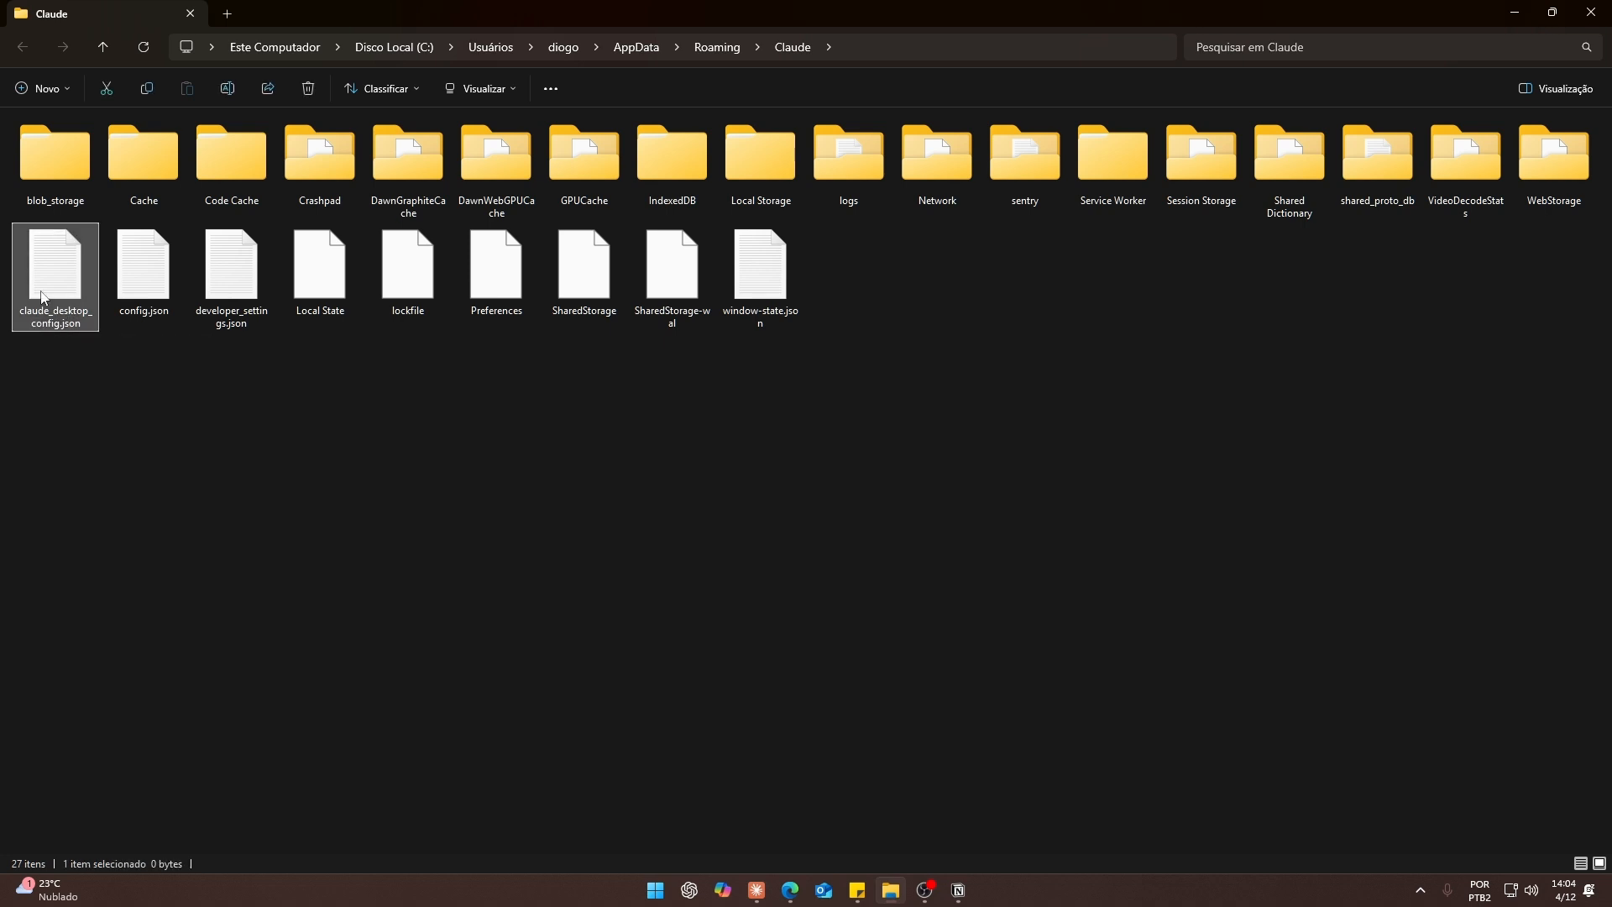
right_click(41, 296)
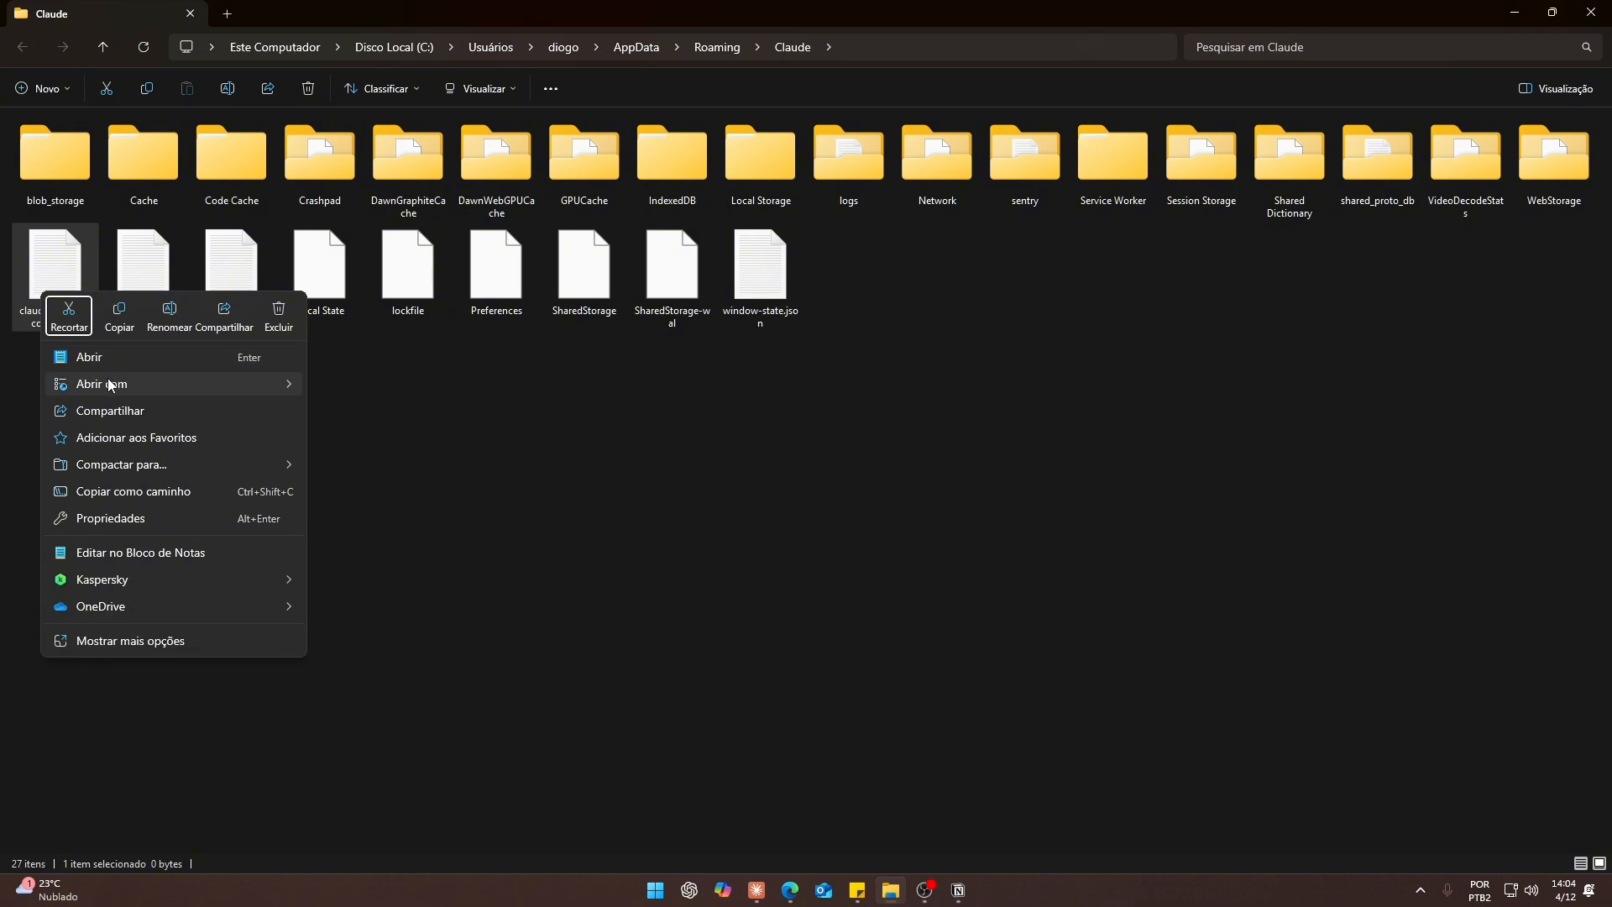
mouse_move(178, 388)
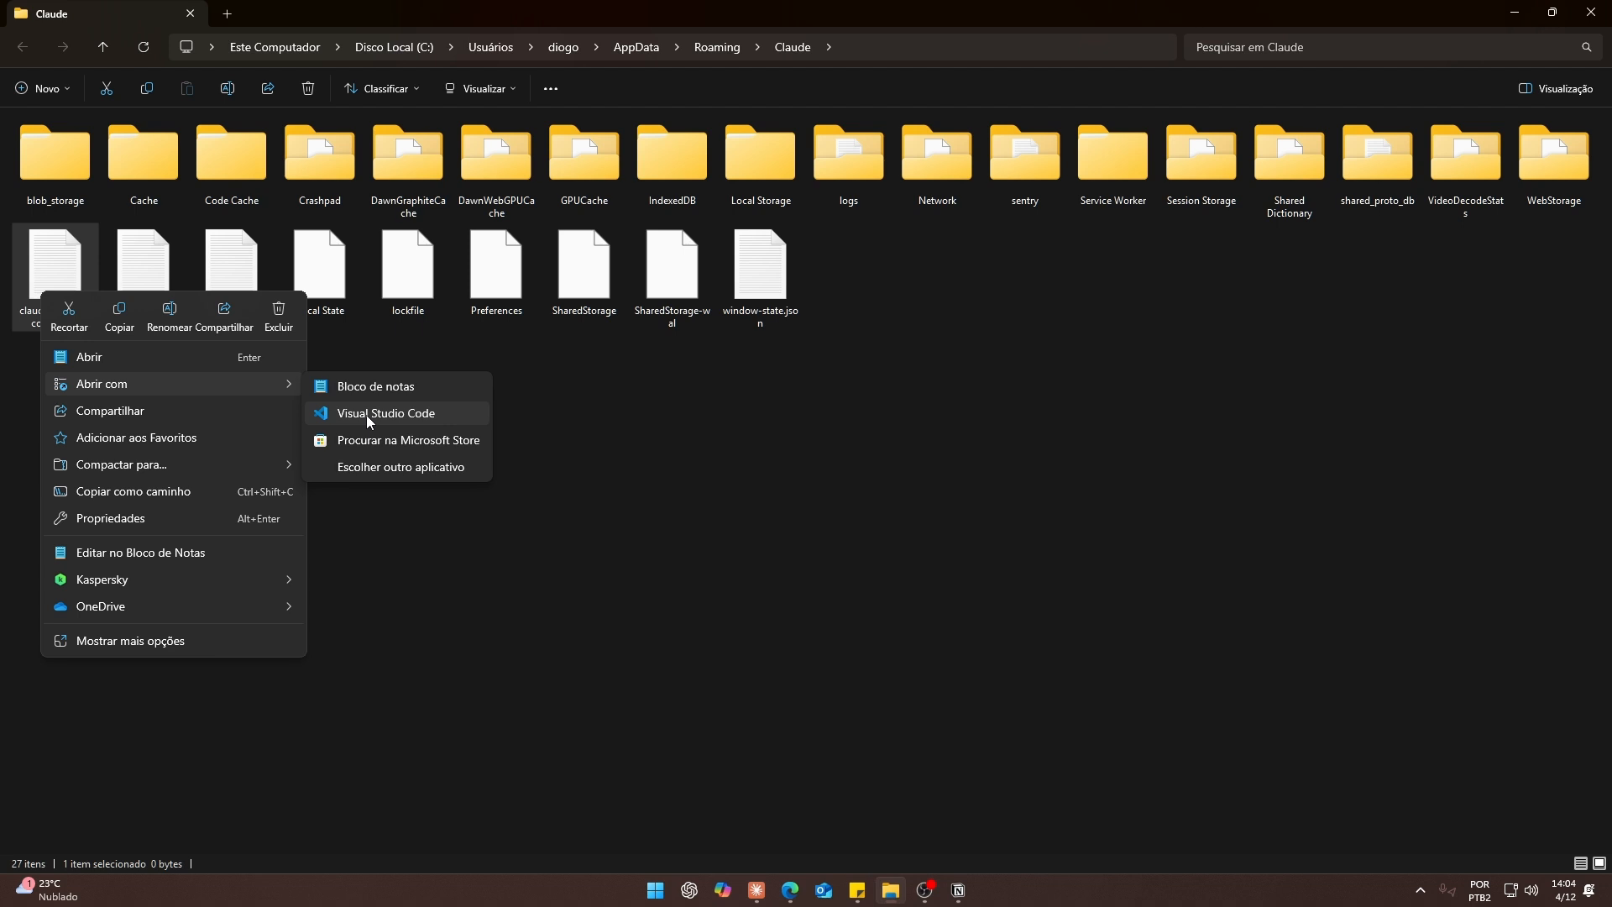
left_click(374, 386)
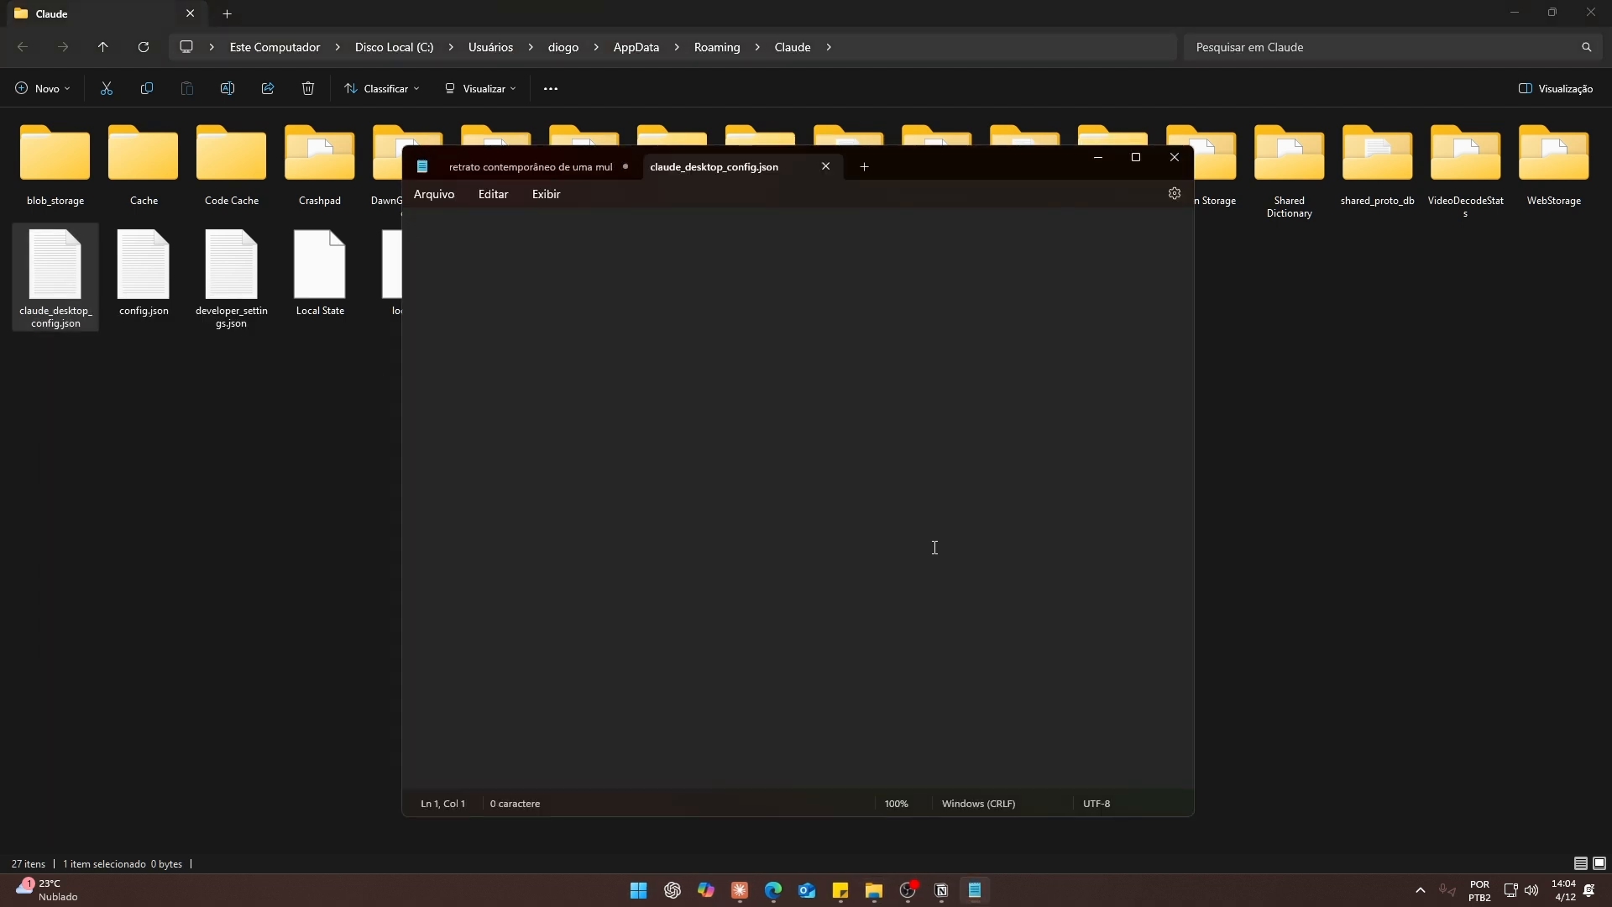
Paste the copied brave-search mcpServers configuration into the empty claude_desktop_config.json and select the whole pasted block.
key("ctrl+v")
left_click_drag(456, 431, 413, 235)
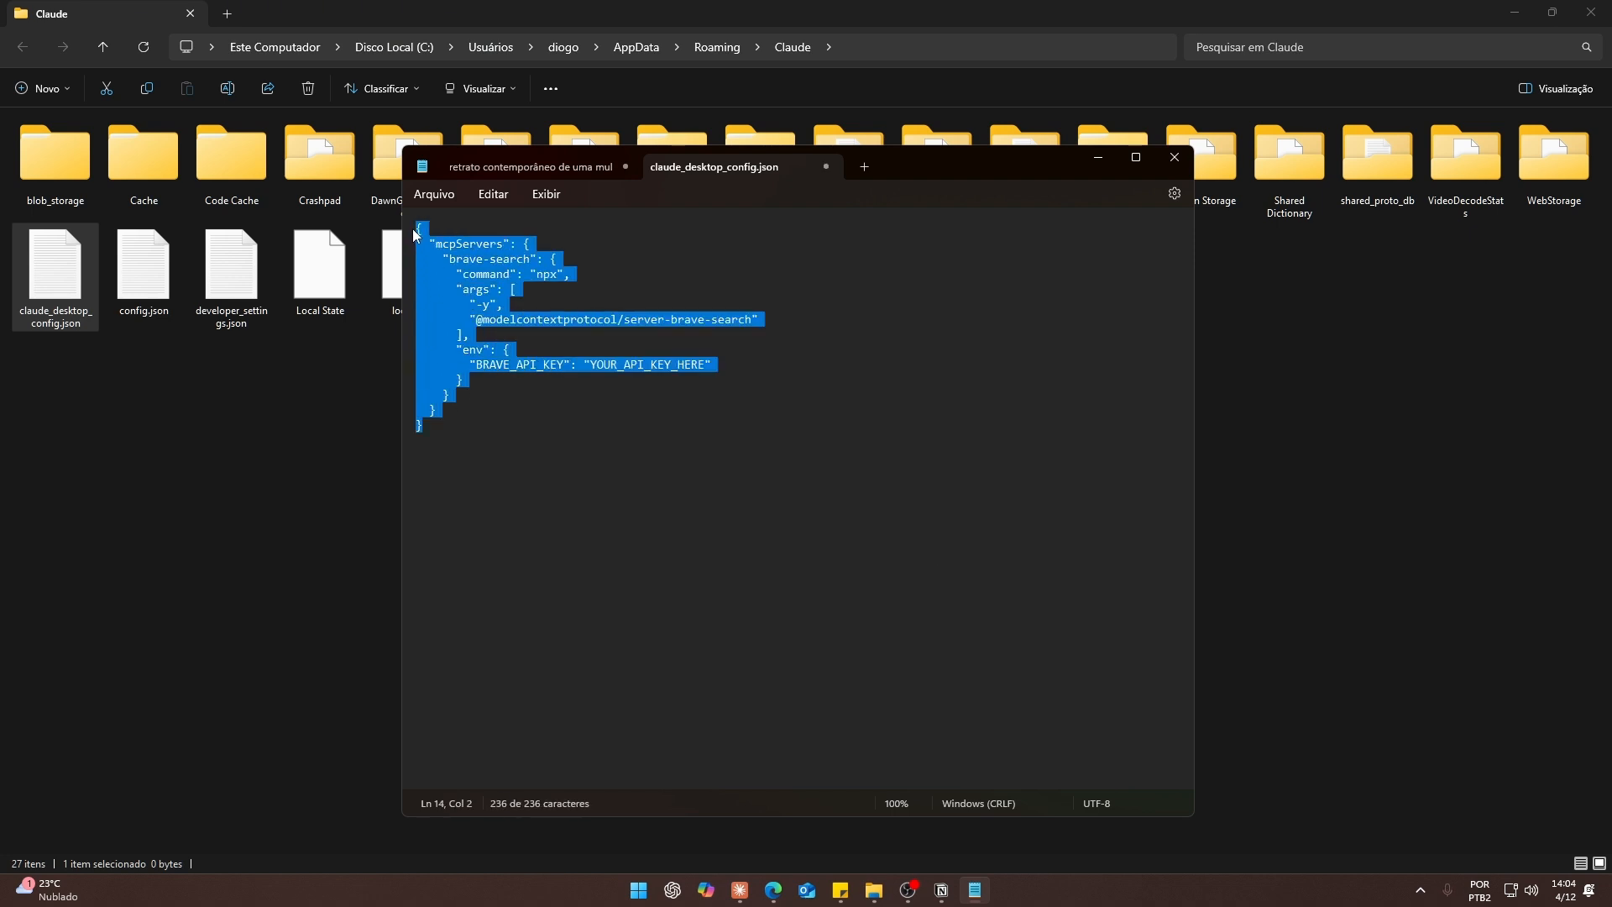
Save the pasted brave-search configuration in claude_desktop_config.json and minimise Notepad.
left_click(887, 334)
left_click(434, 194)
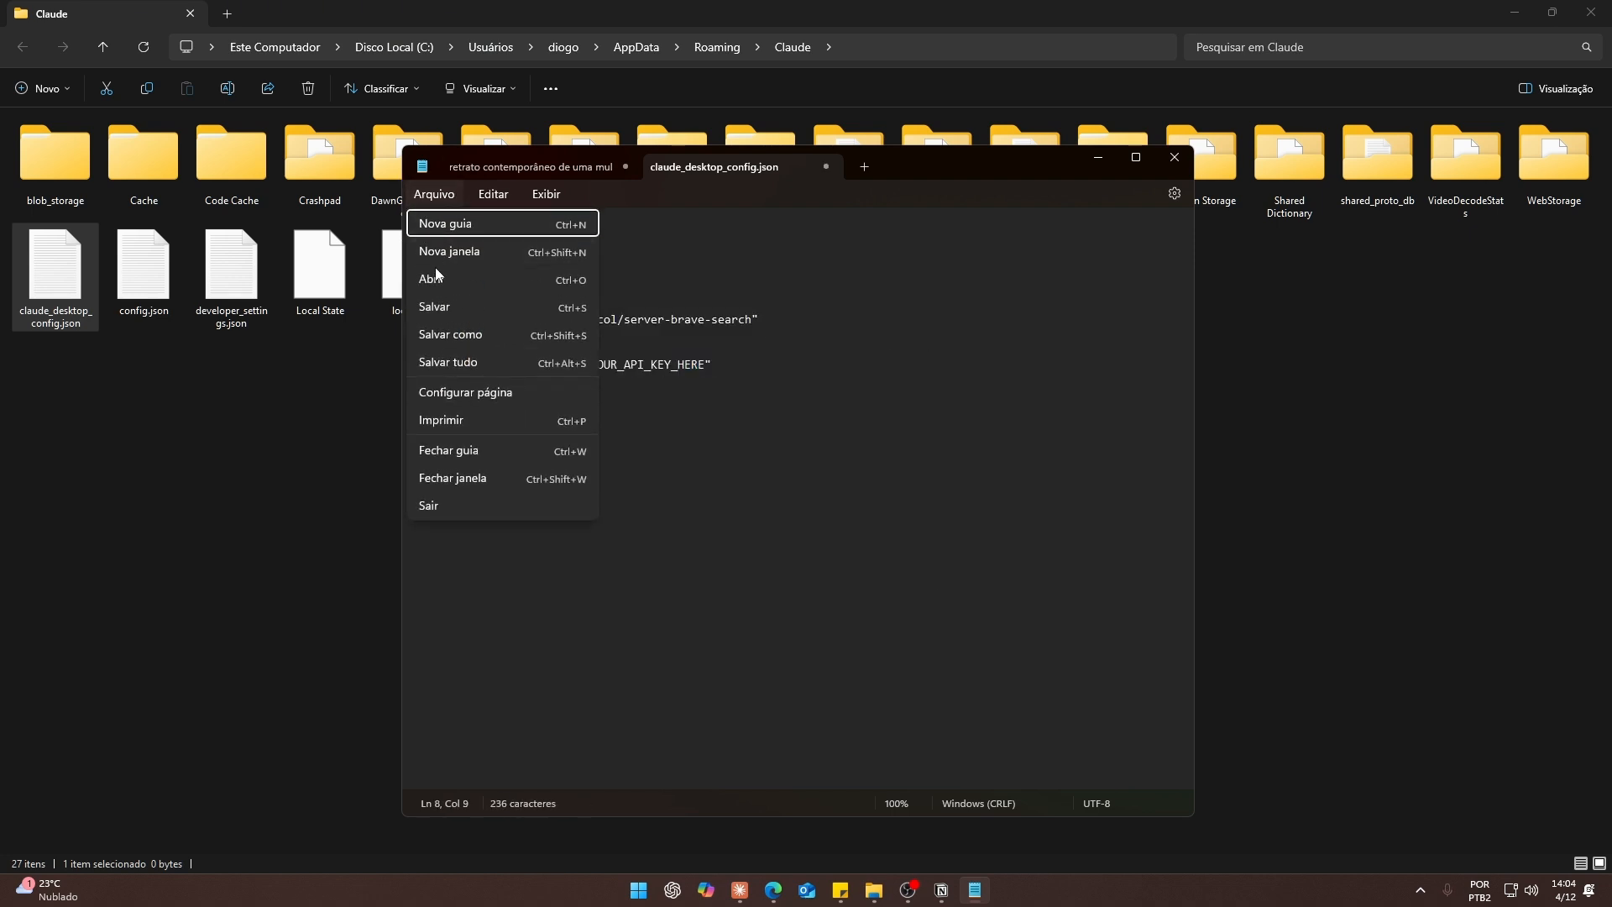
left_click(433, 306)
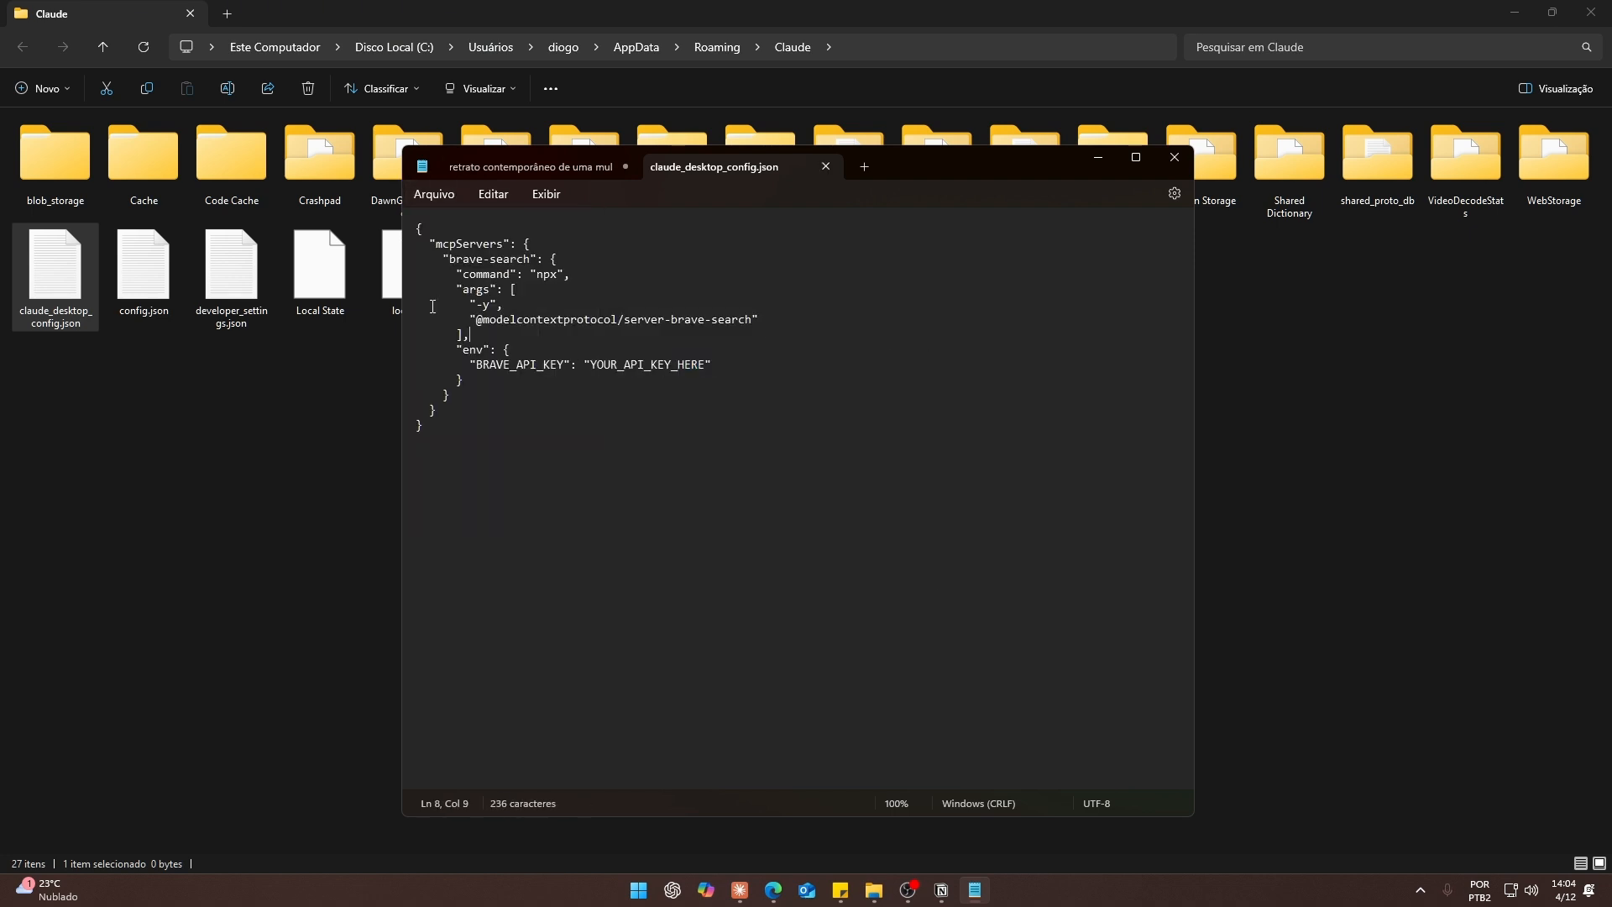
left_click(1096, 163)
Close the settings window in the Claude desktop app and quit Claude completely, including its background process.
left_click(740, 890)
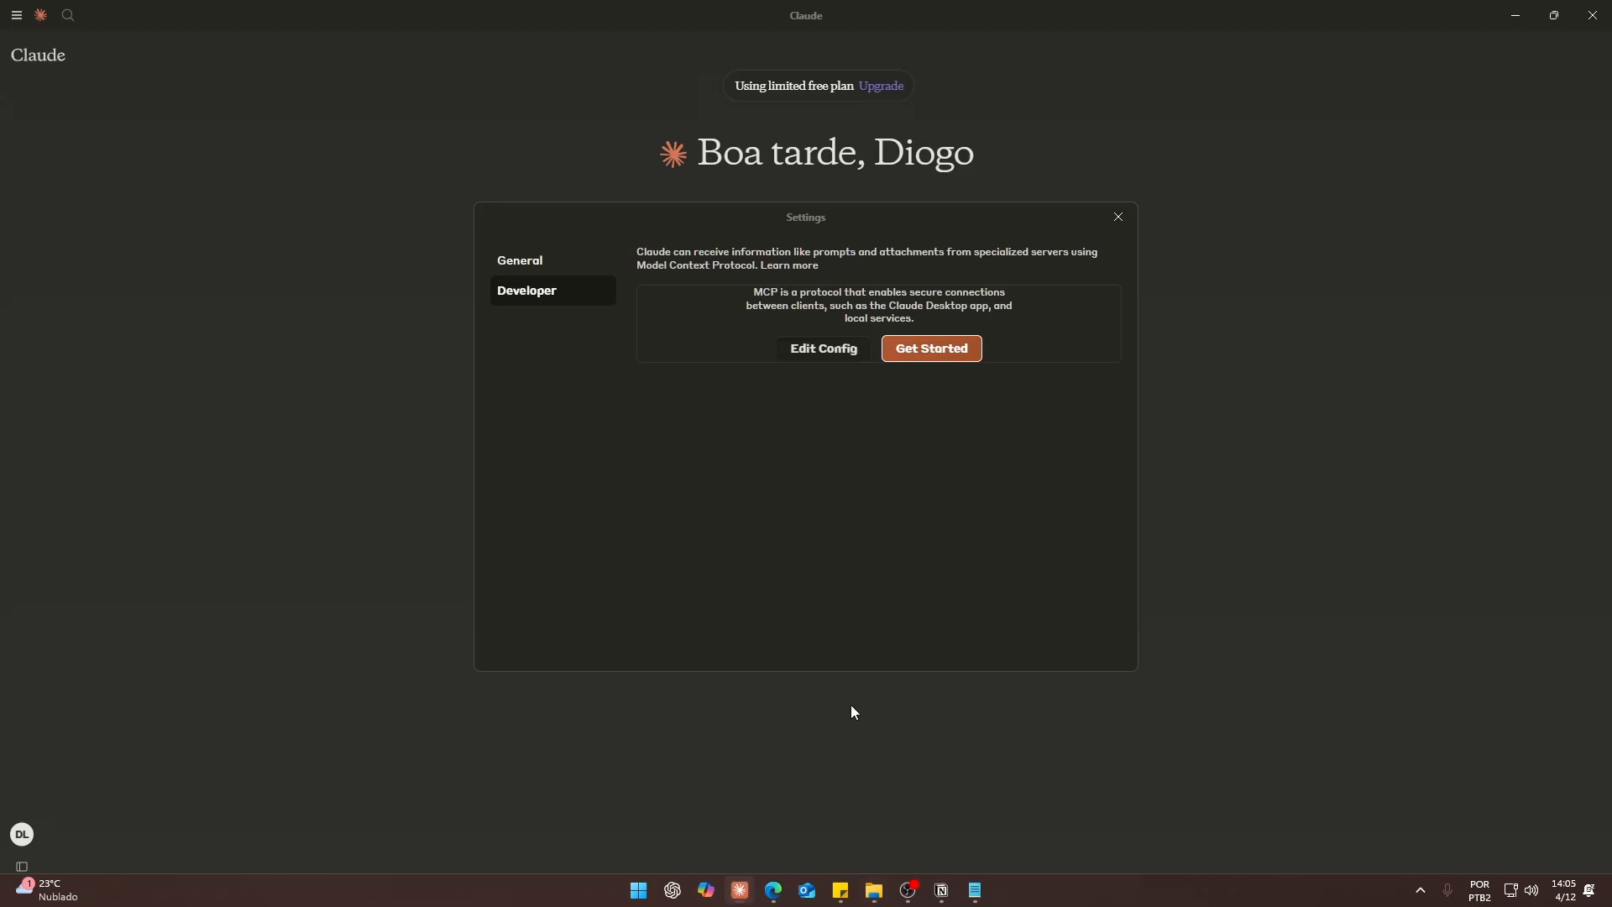
left_click(1125, 214)
left_click(1515, 15)
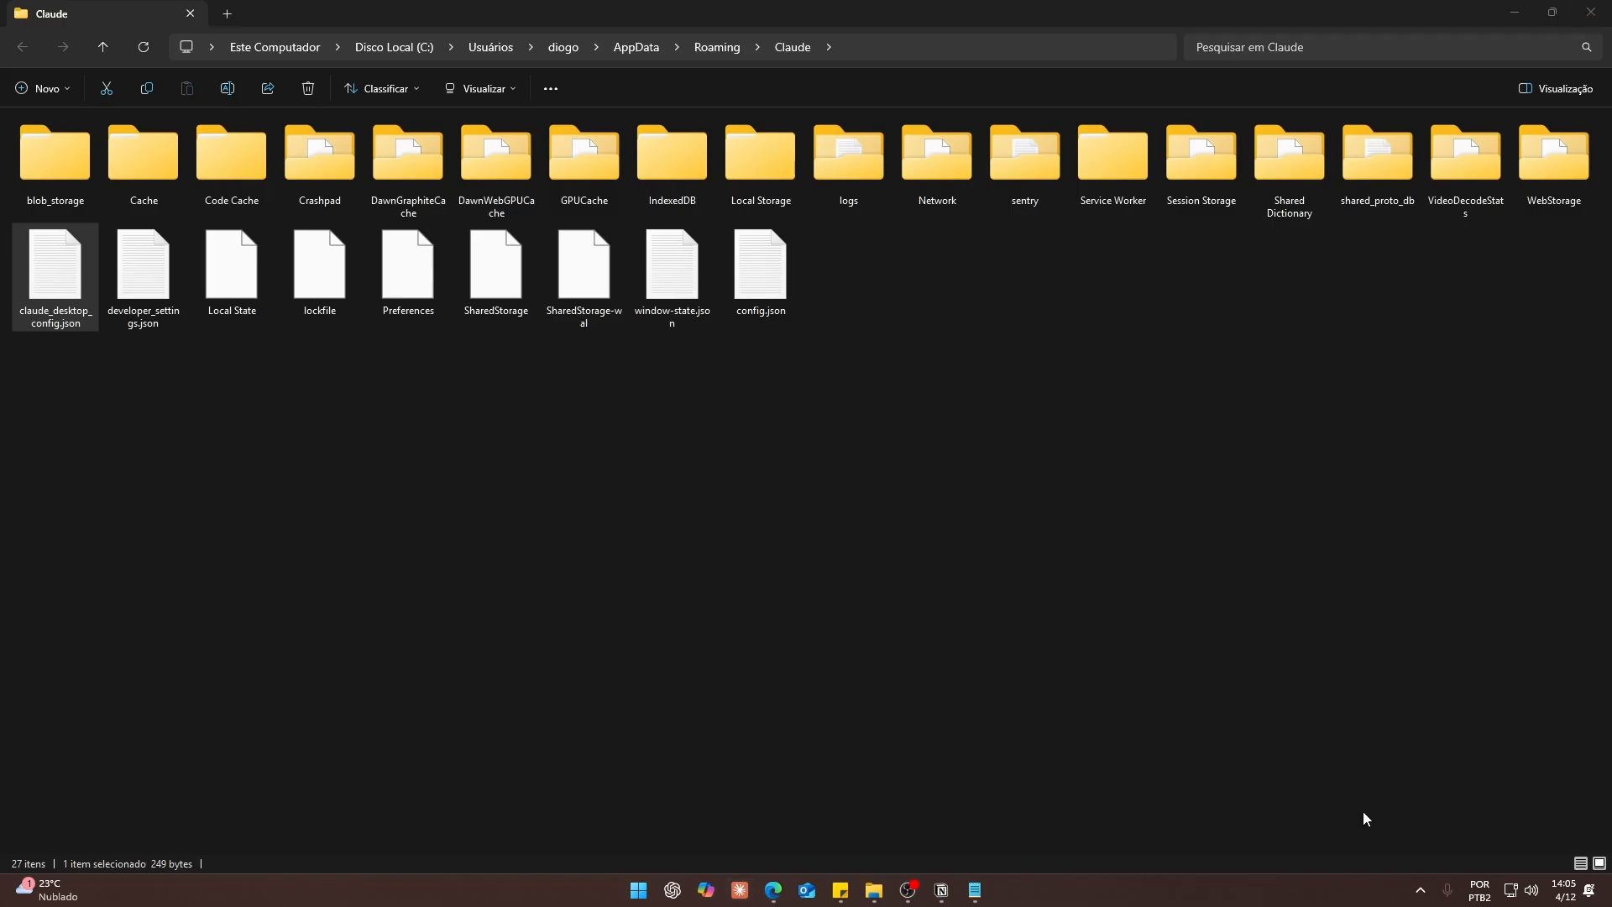
left_click(1423, 895)
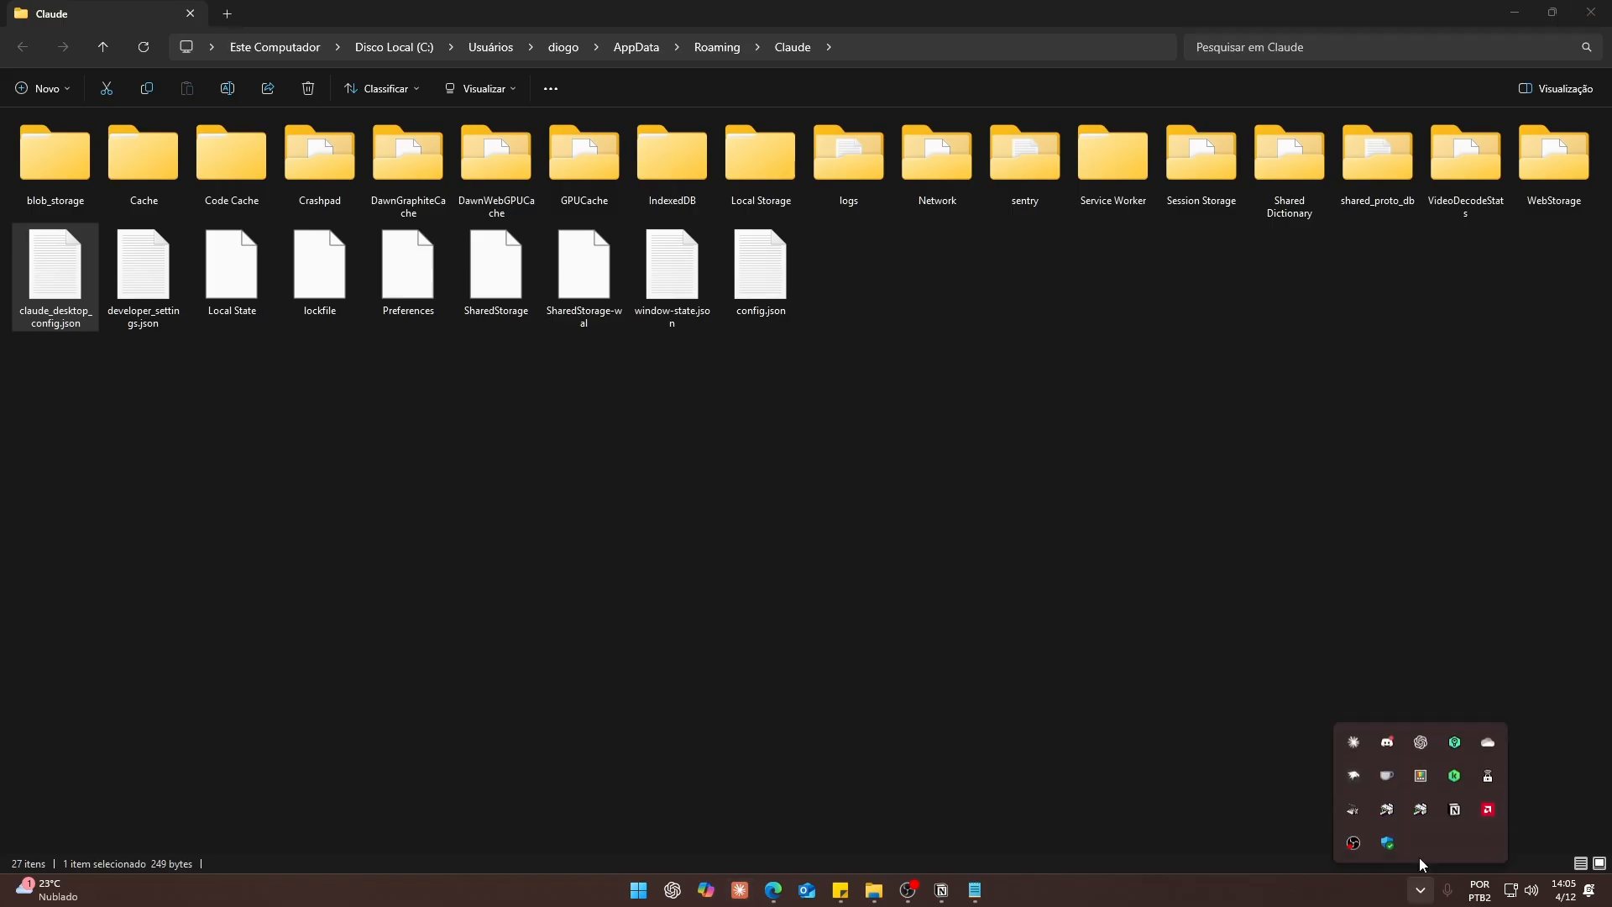
right_click(1355, 746)
left_click(1378, 785)
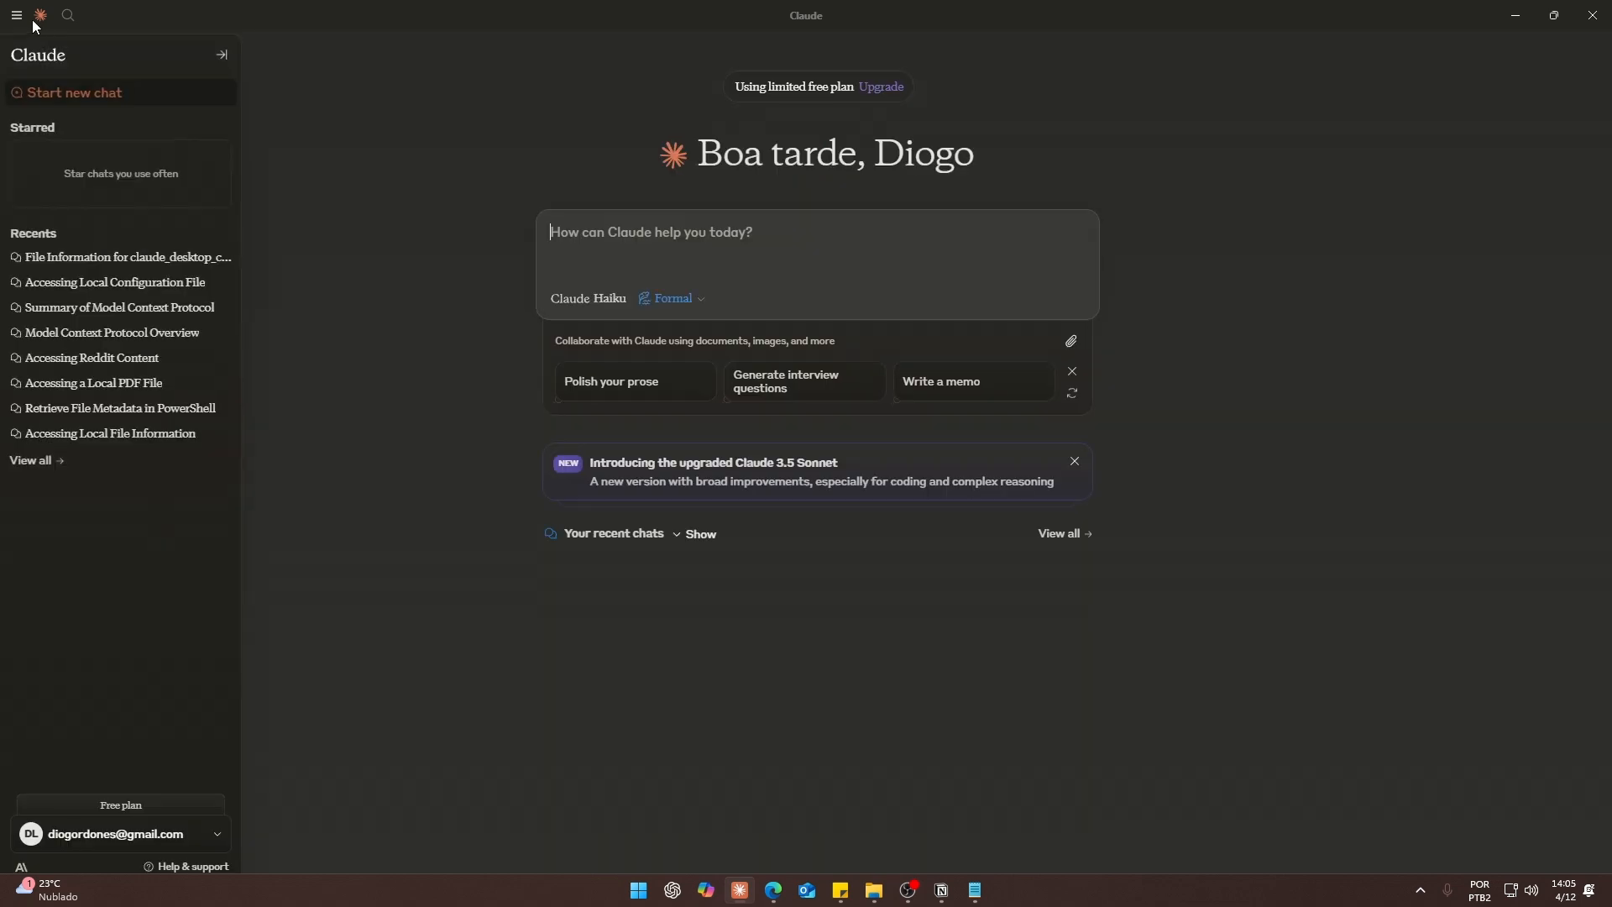
In the relaunched Claude desktop app, examine the brave-search server entry in the Developer settings, then close the settings.
left_click(17, 15)
mouse_move(31, 32)
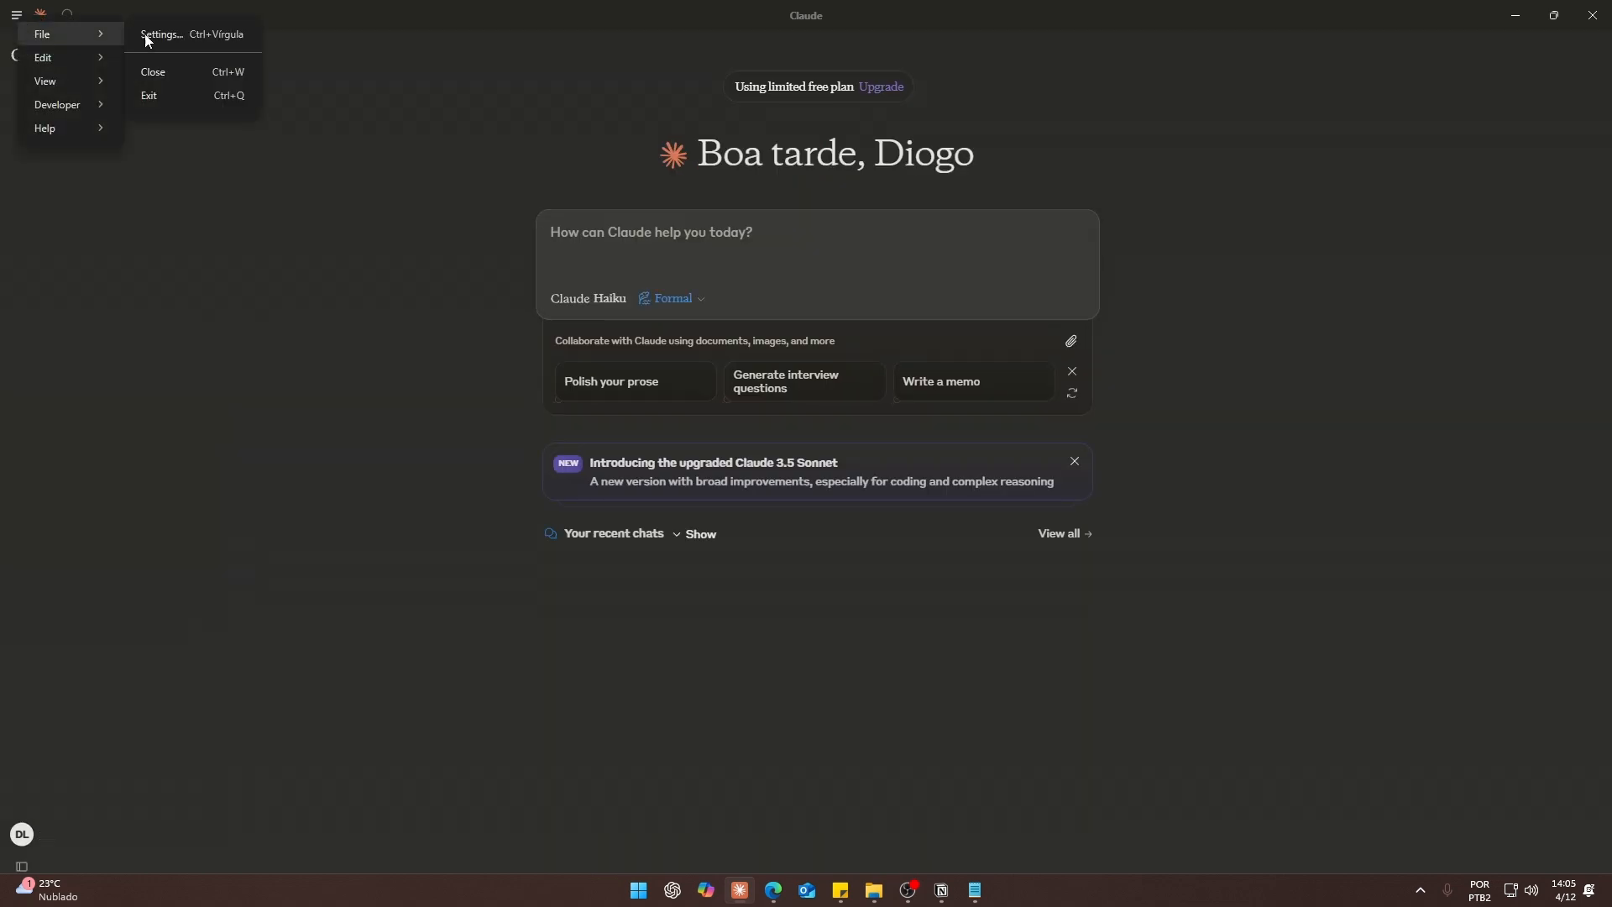
left_click(188, 33)
left_click(512, 296)
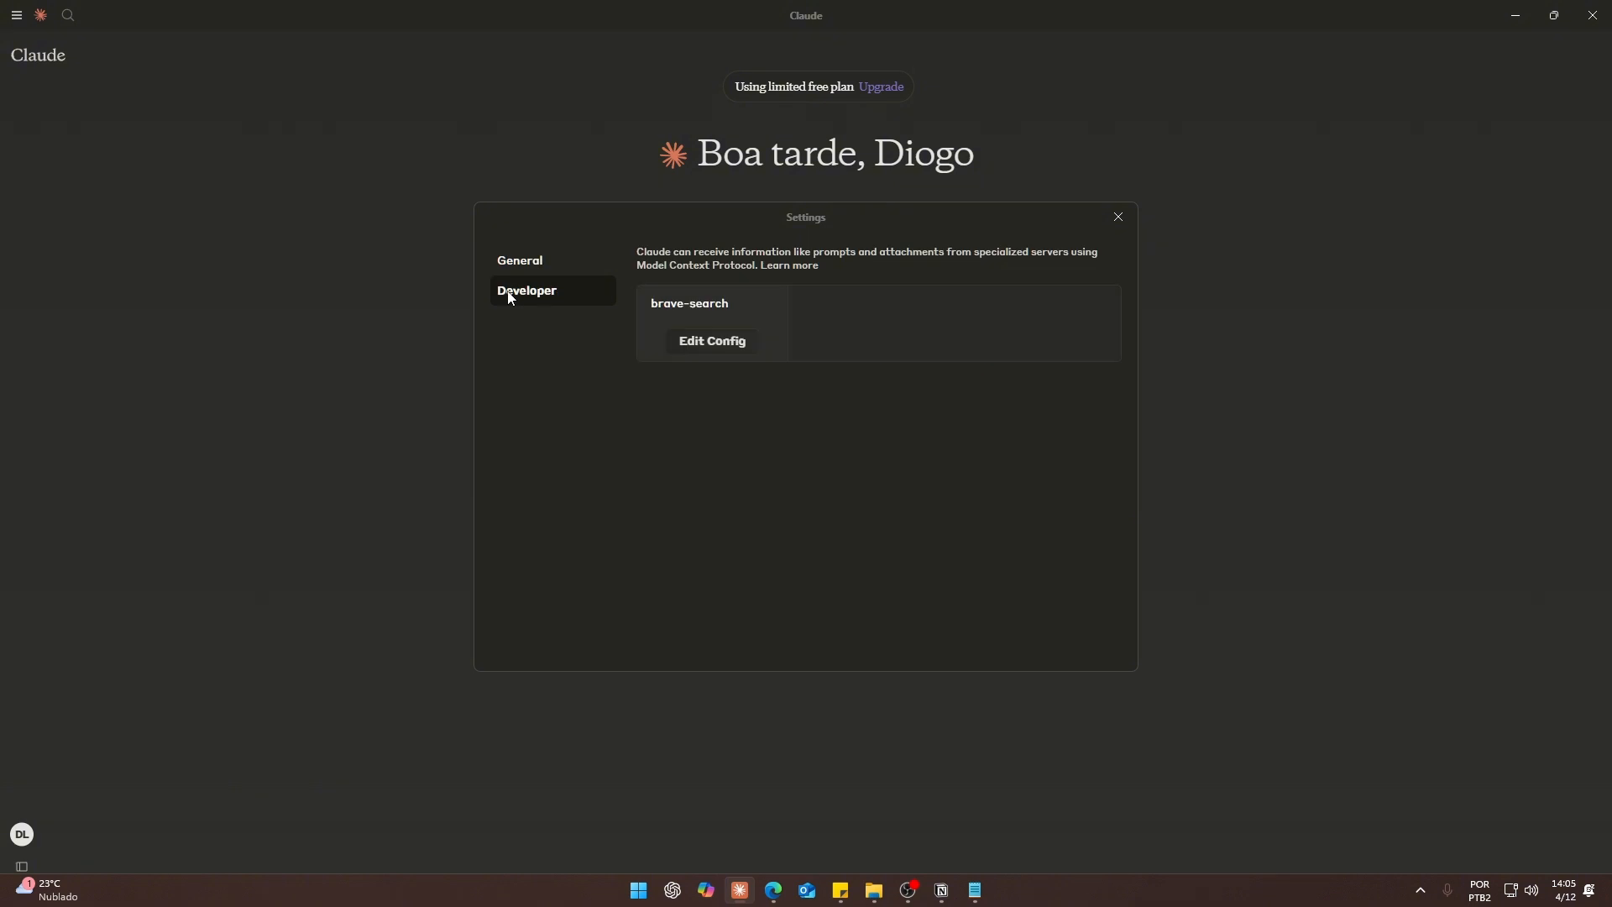
left_click(715, 307)
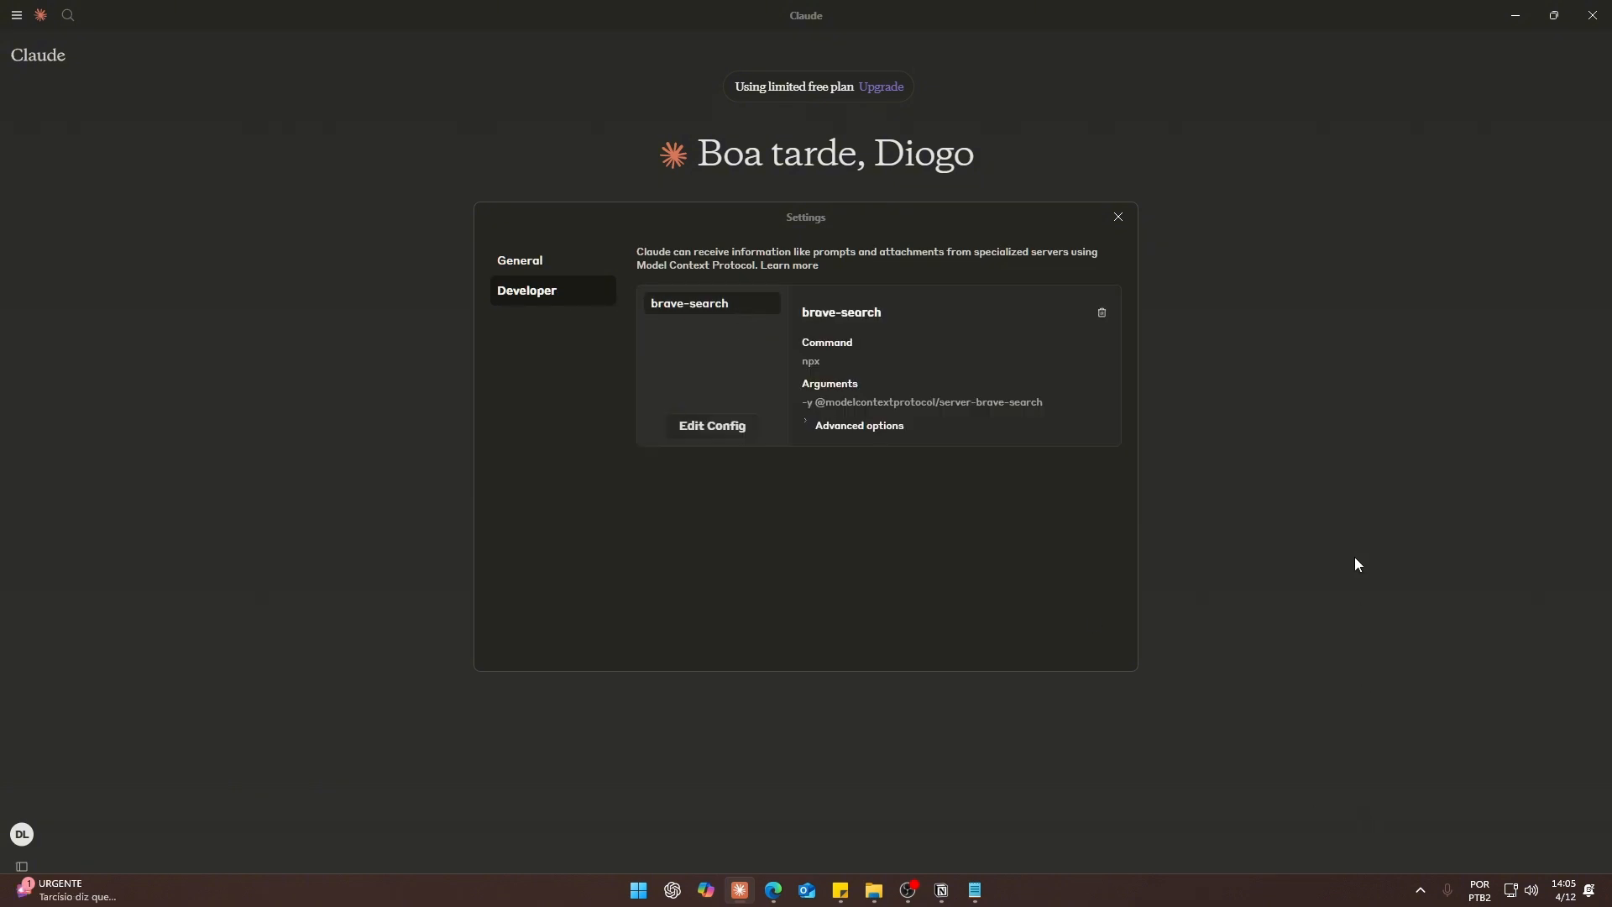
left_click(1117, 217)
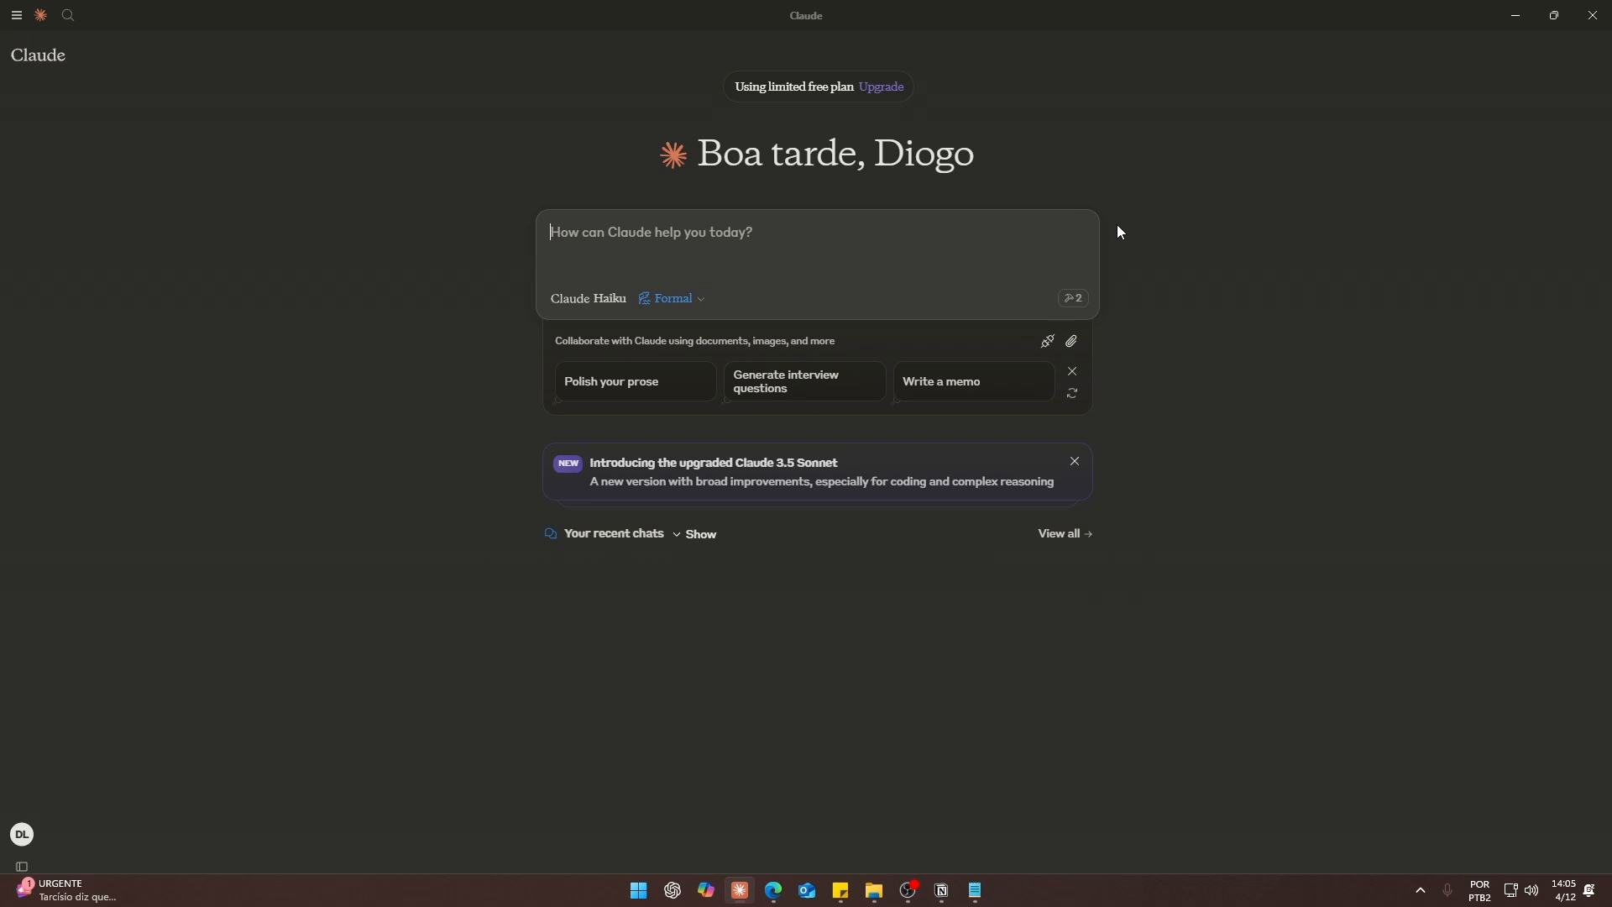
Review the available MCP tools for the chat, brave_local_search and brave_web_search, and close the list.
left_click(1069, 308)
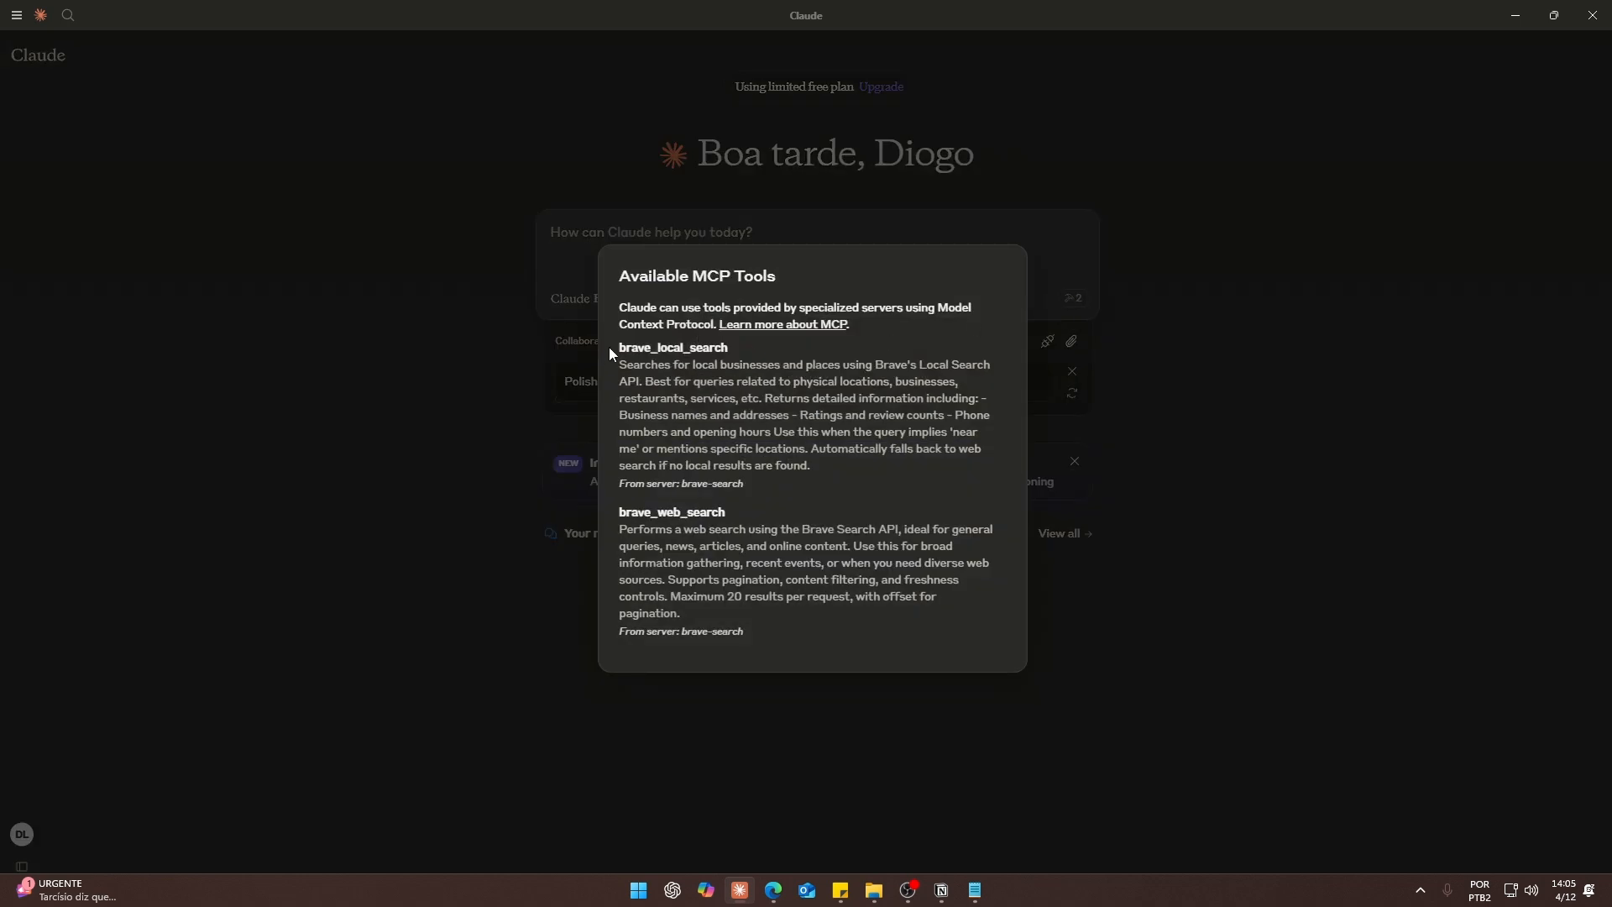
left_click_drag(613, 347, 743, 357)
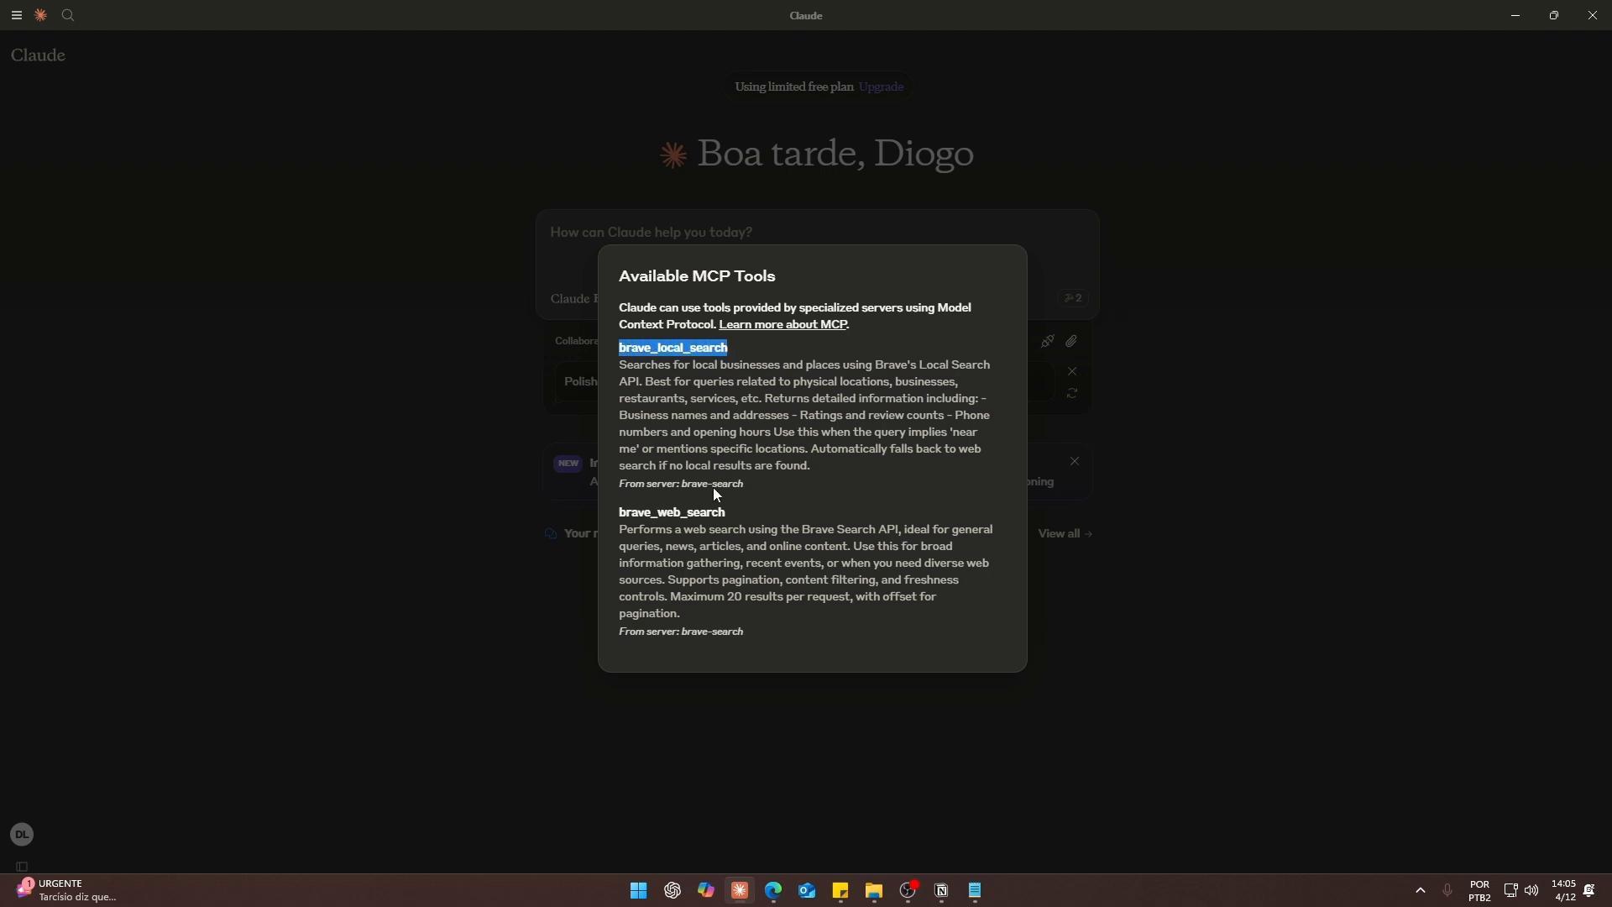
left_click_drag(616, 512, 729, 514)
left_click(826, 512)
key("Escape")
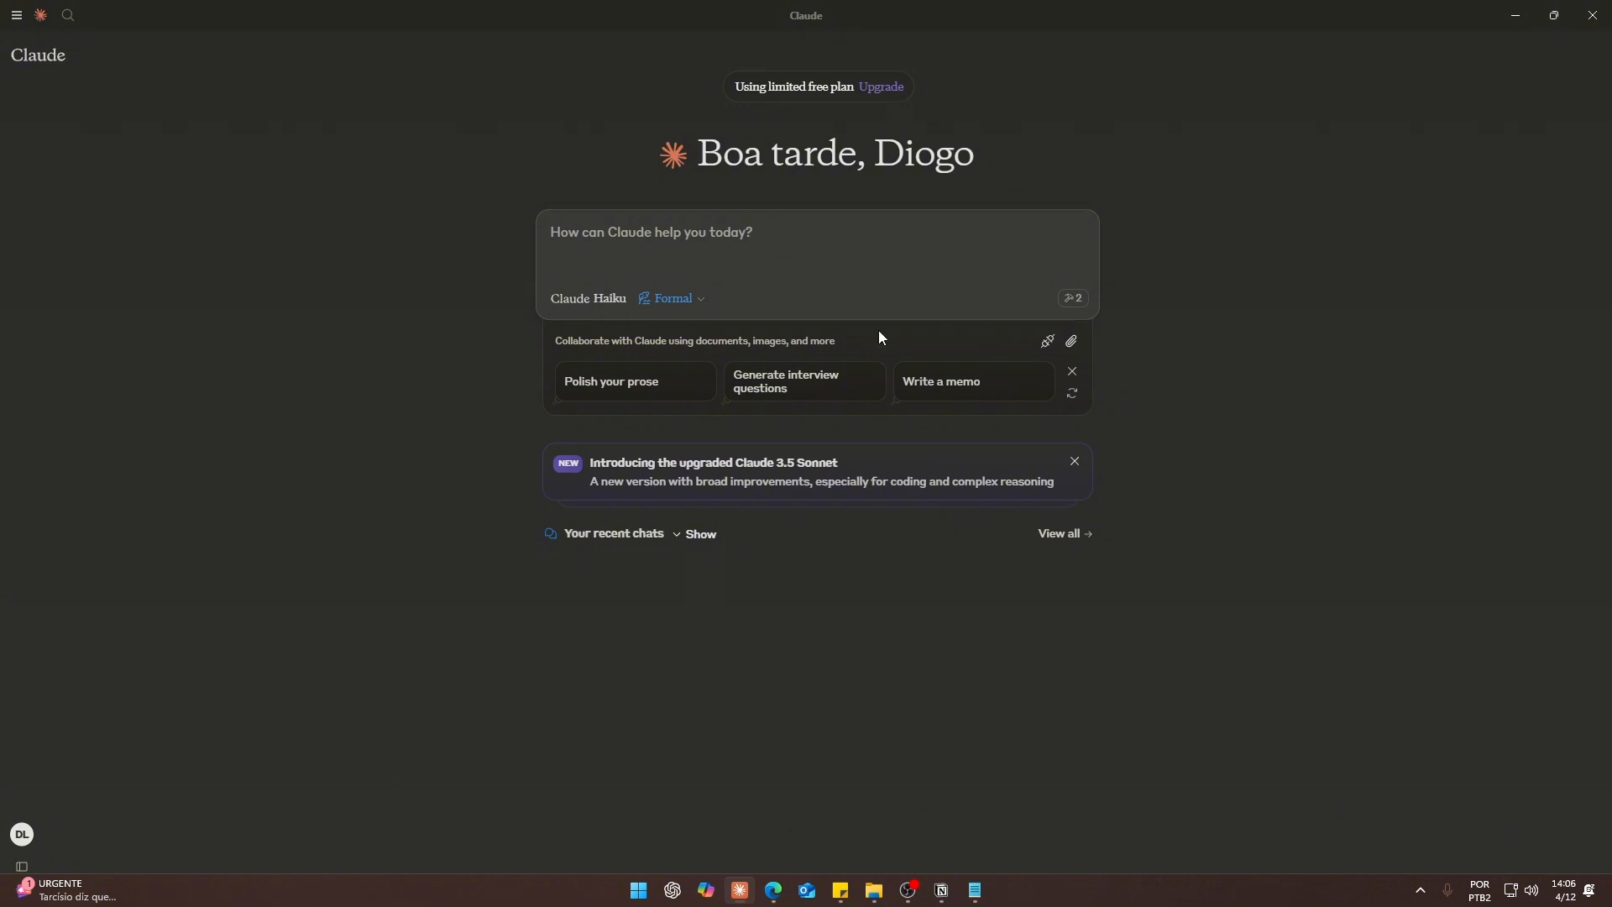
Close the Claude window and quit its process still running in the background.
left_click(1590, 17)
left_click(1420, 889)
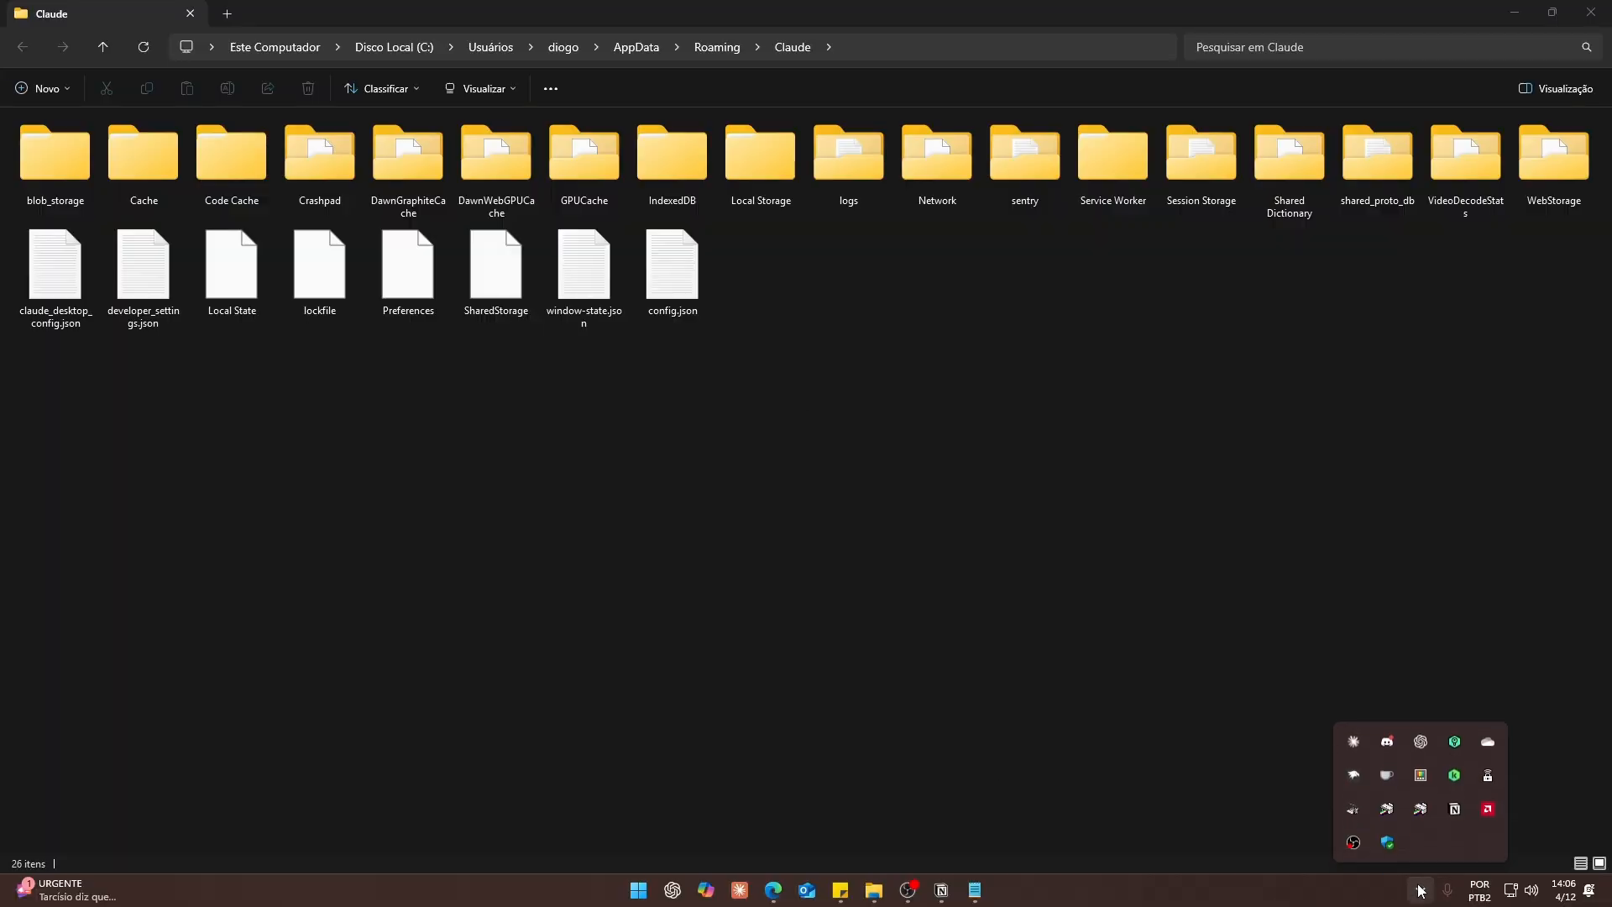
right_click(1348, 744)
left_click(1368, 786)
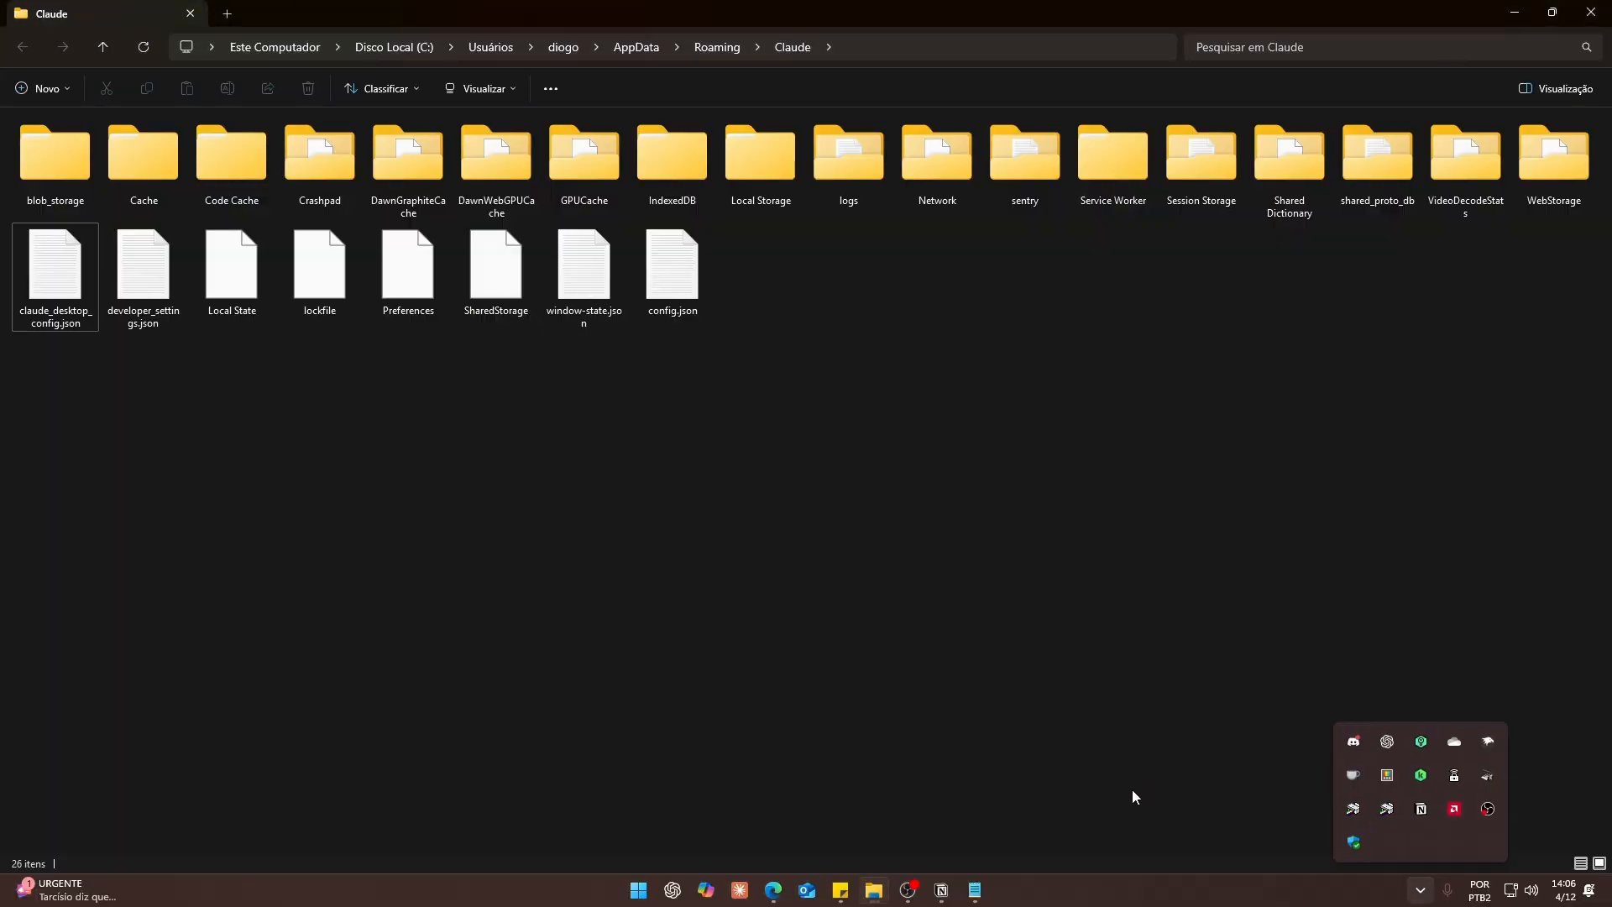
Switch to the browser and copy the claude2 token from the Brave Search API Keys page.
left_click(773, 890)
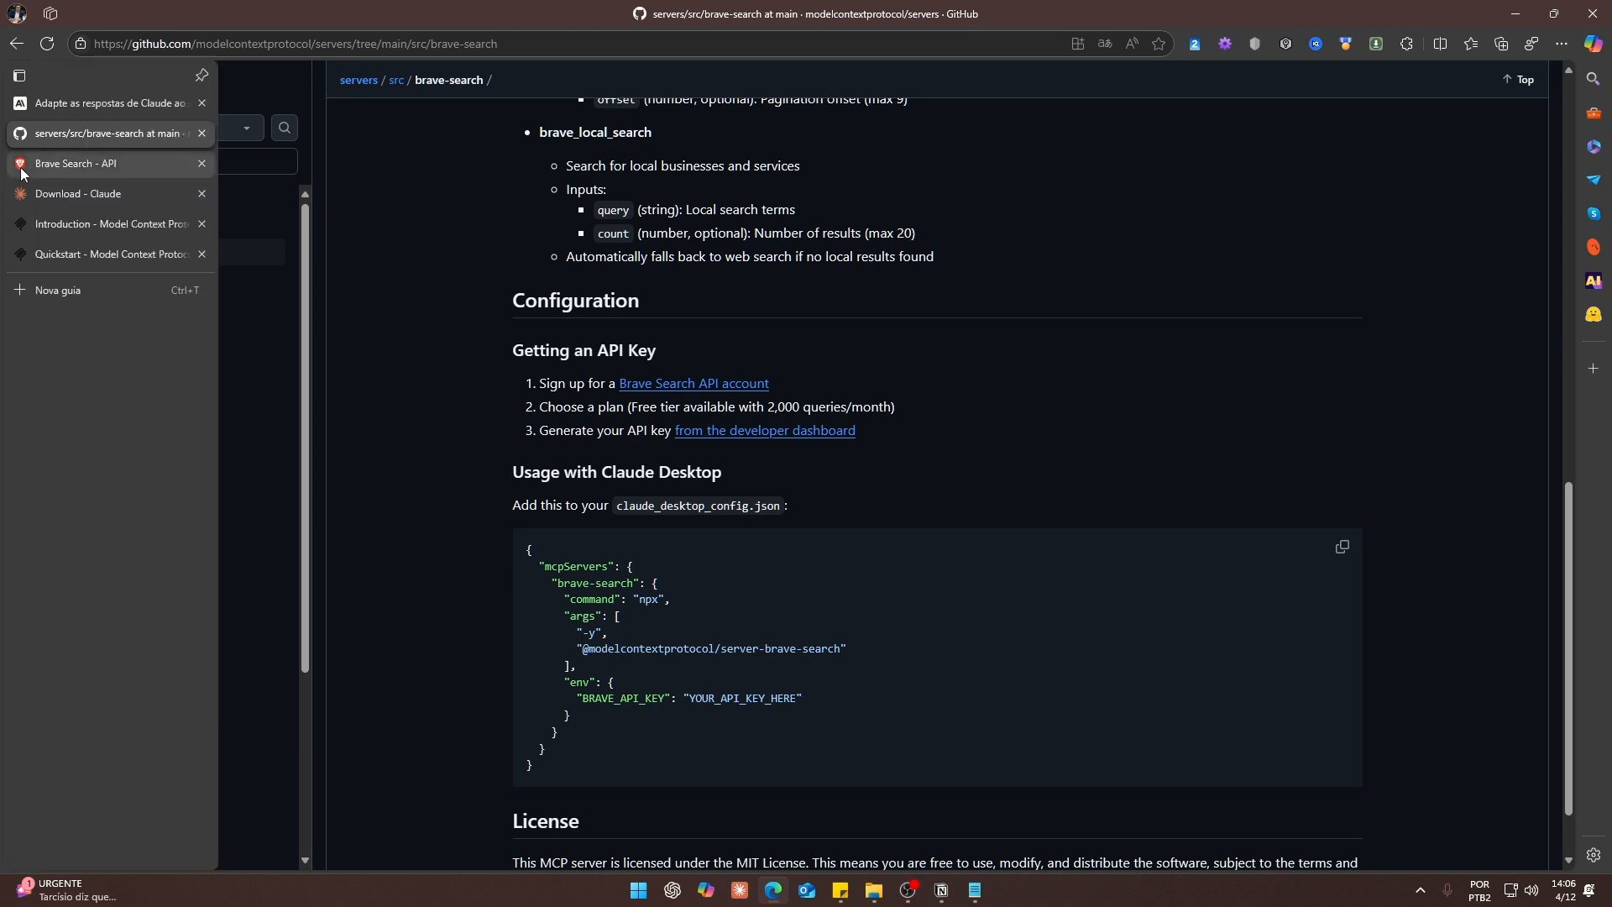
left_click(21, 168)
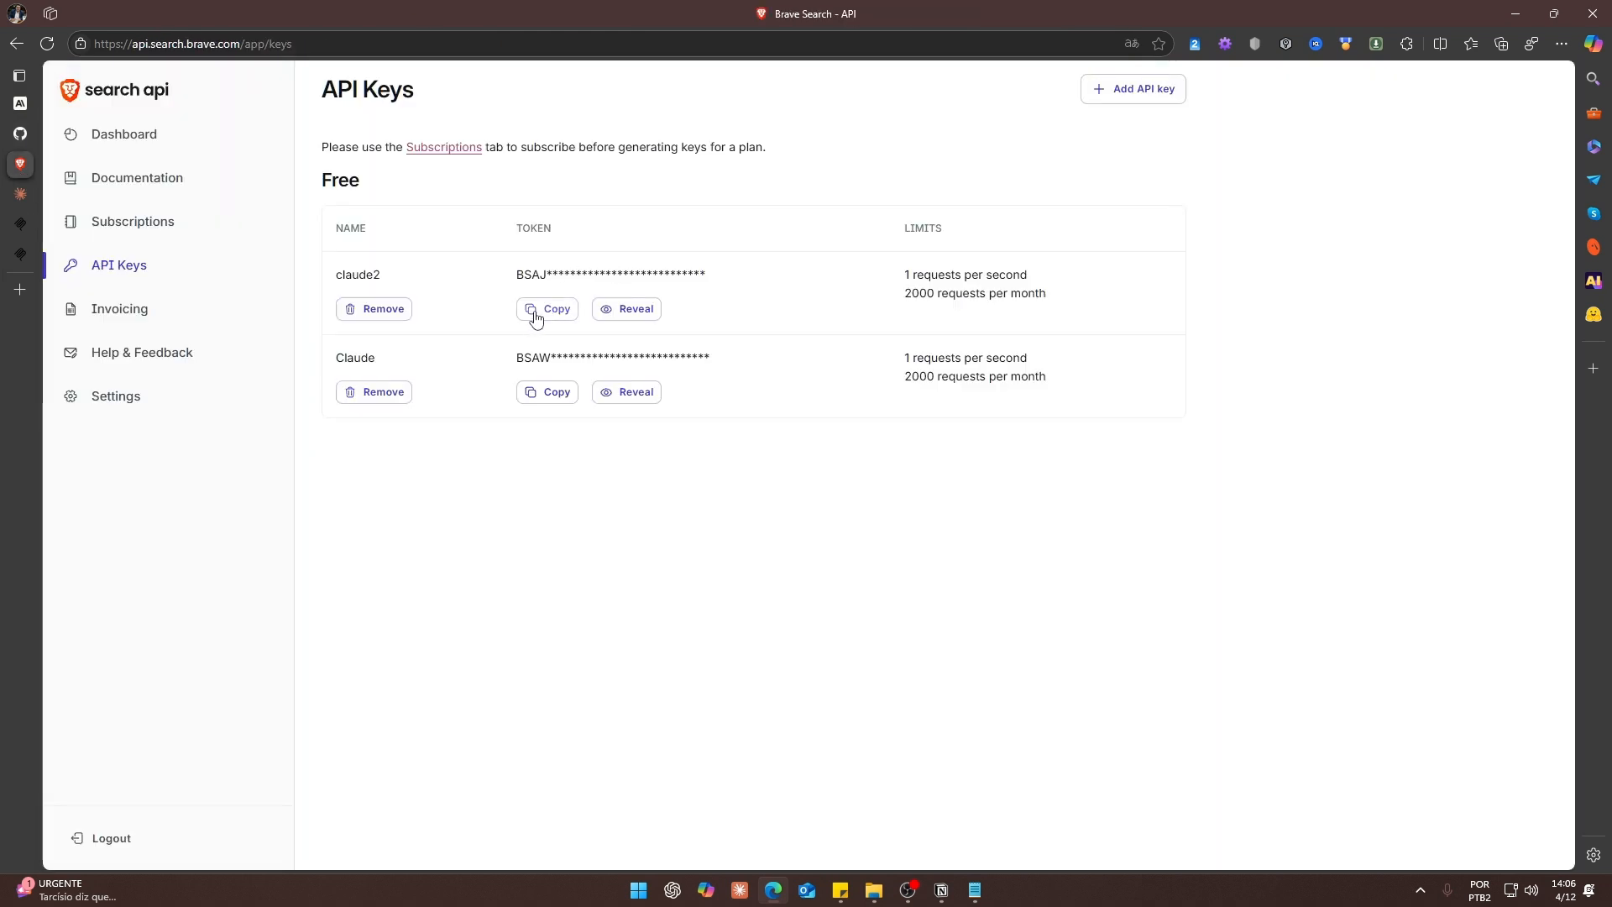
left_click(535, 311)
Replace the YOUR_API_KEY_HERE placeholder for BRAVE_API_KEY in claude_desktop_config.json with the copied API key and save the file.
key("alt+Tab")
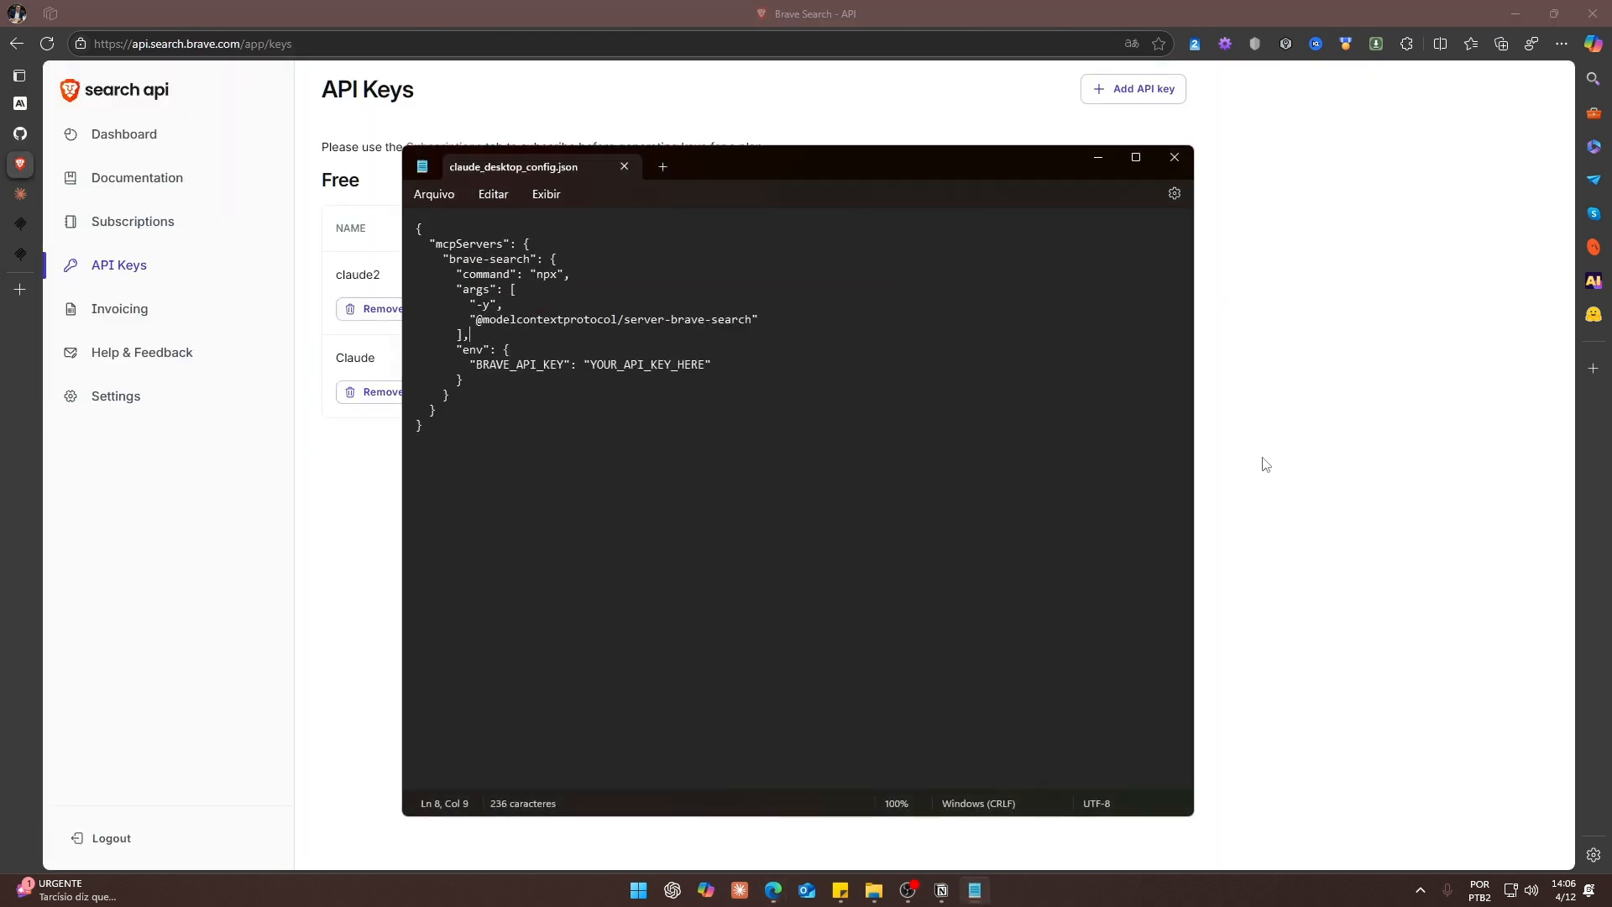
left_click(591, 364)
left_click_drag(592, 364, 677, 369)
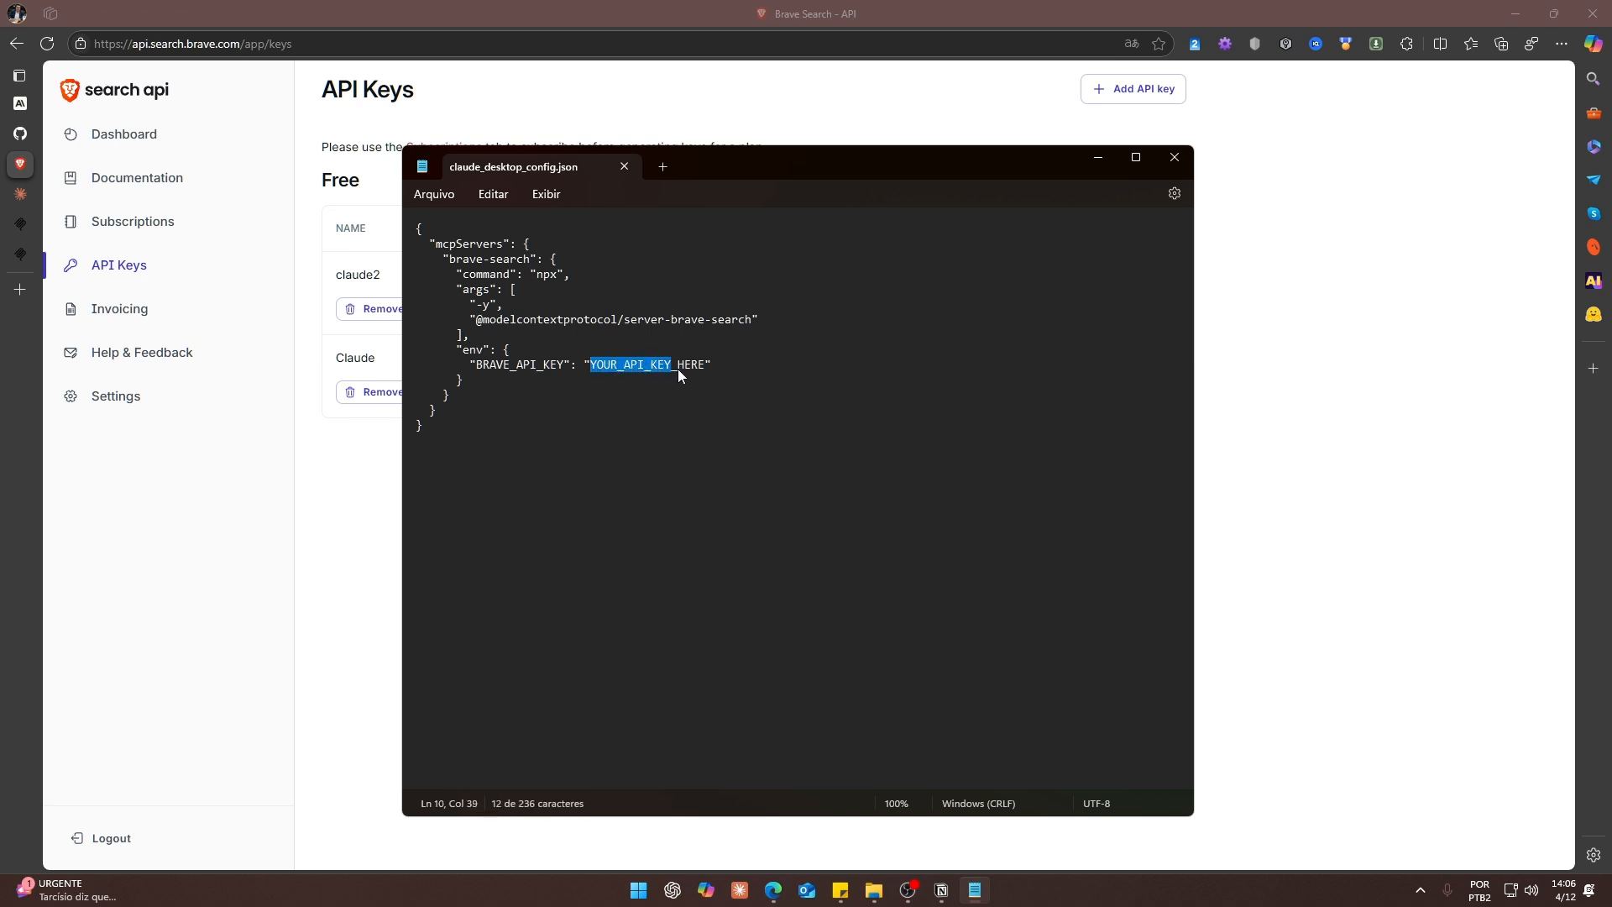
key("ctrl+v")
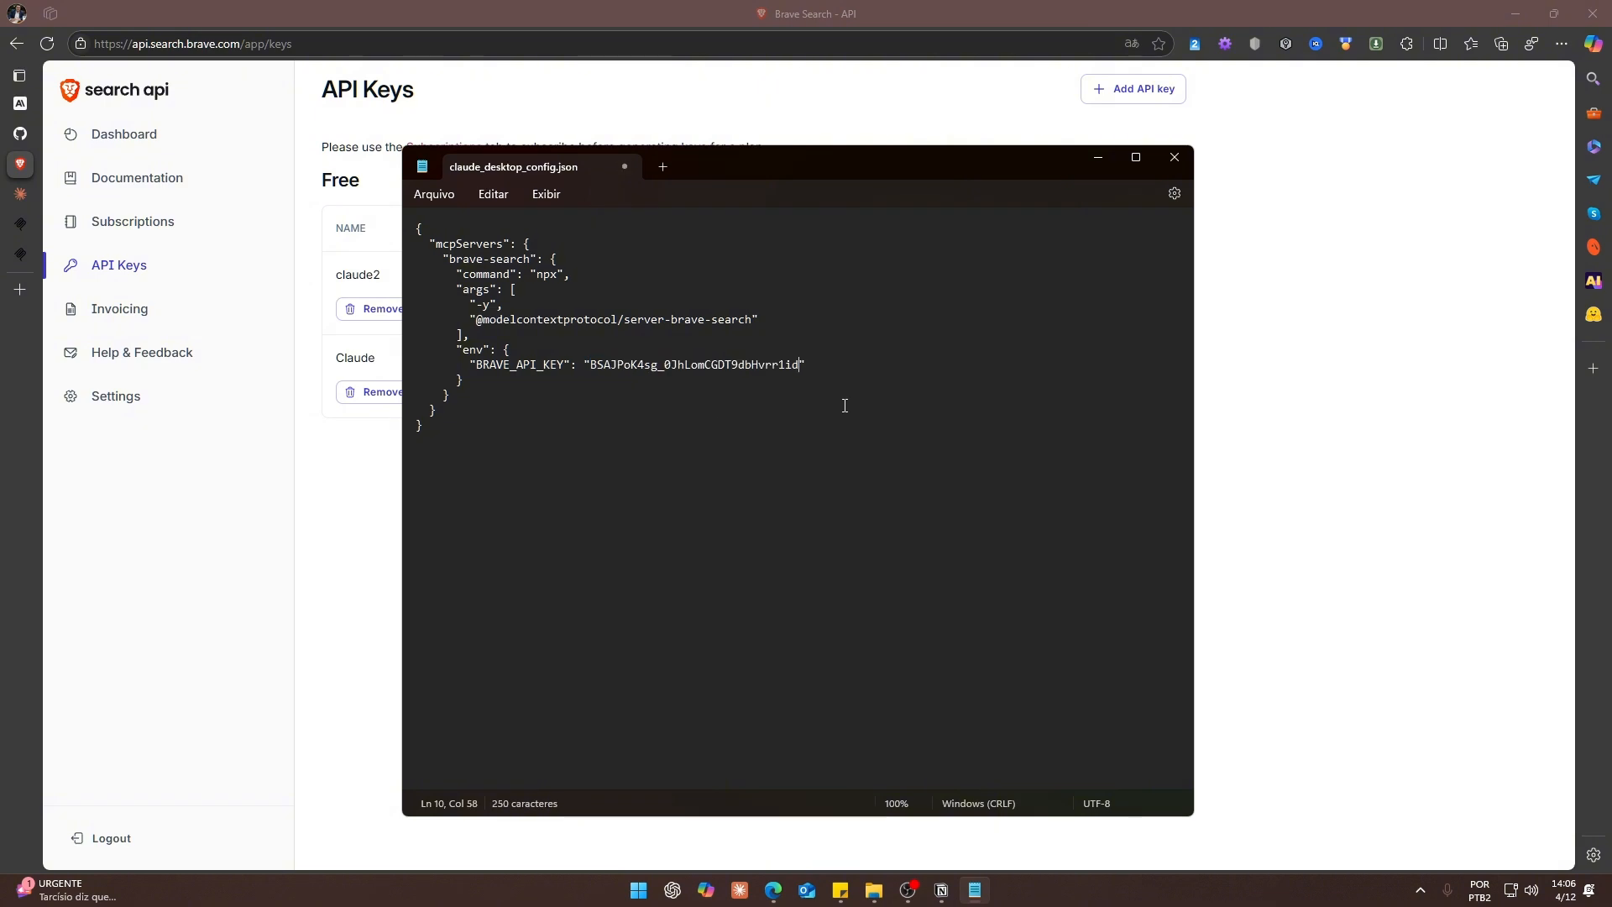
left_click(839, 396)
left_click(443, 196)
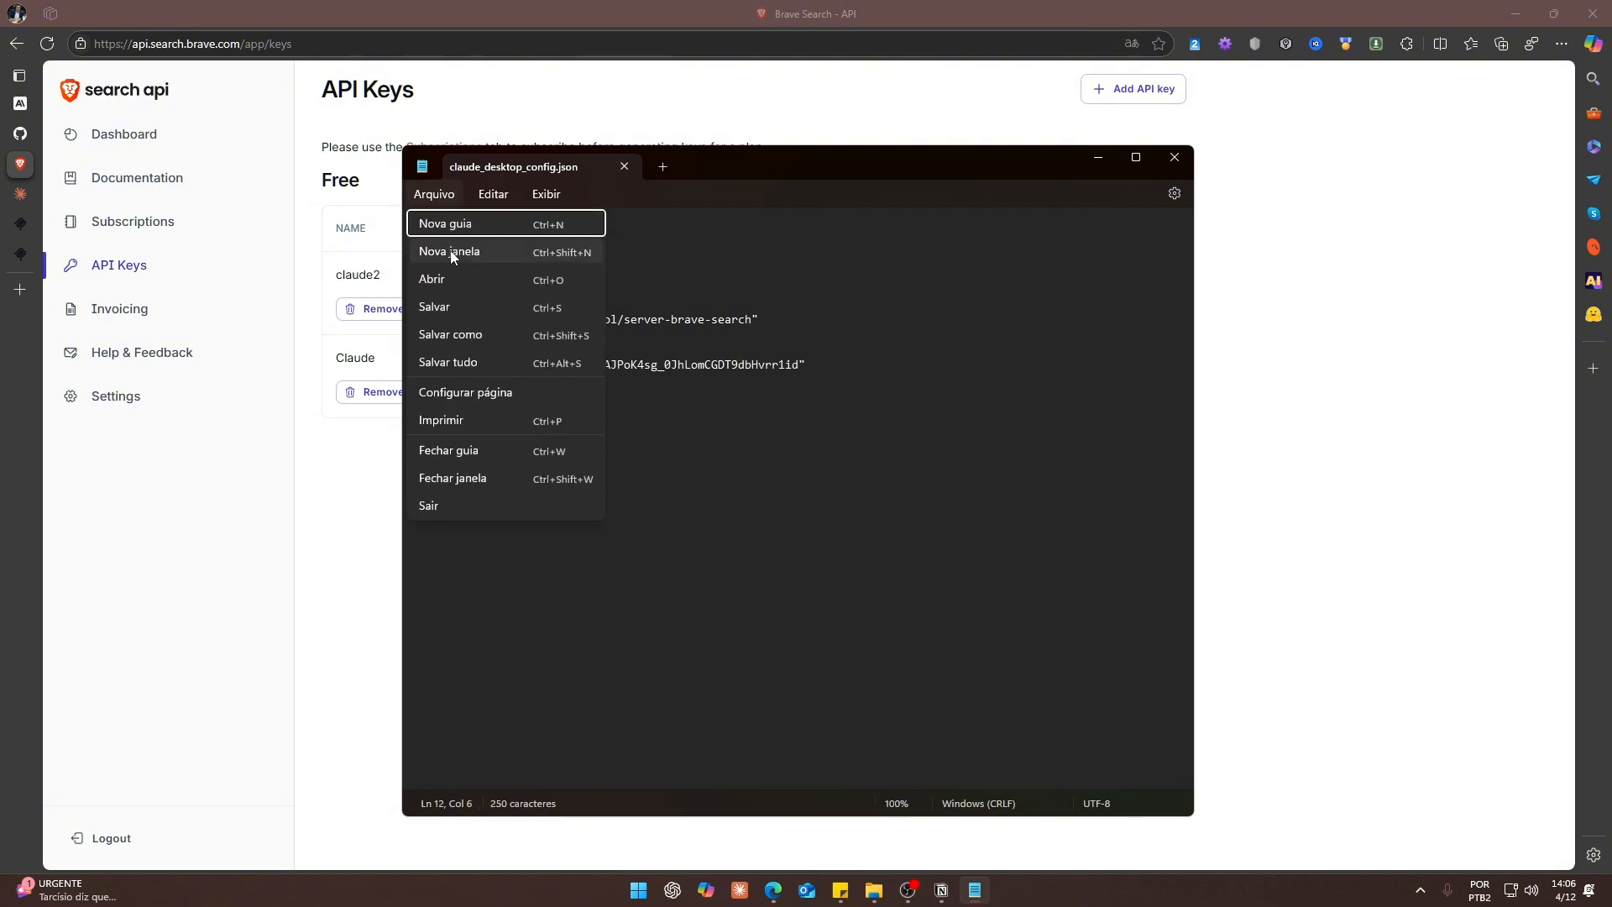
left_click(437, 309)
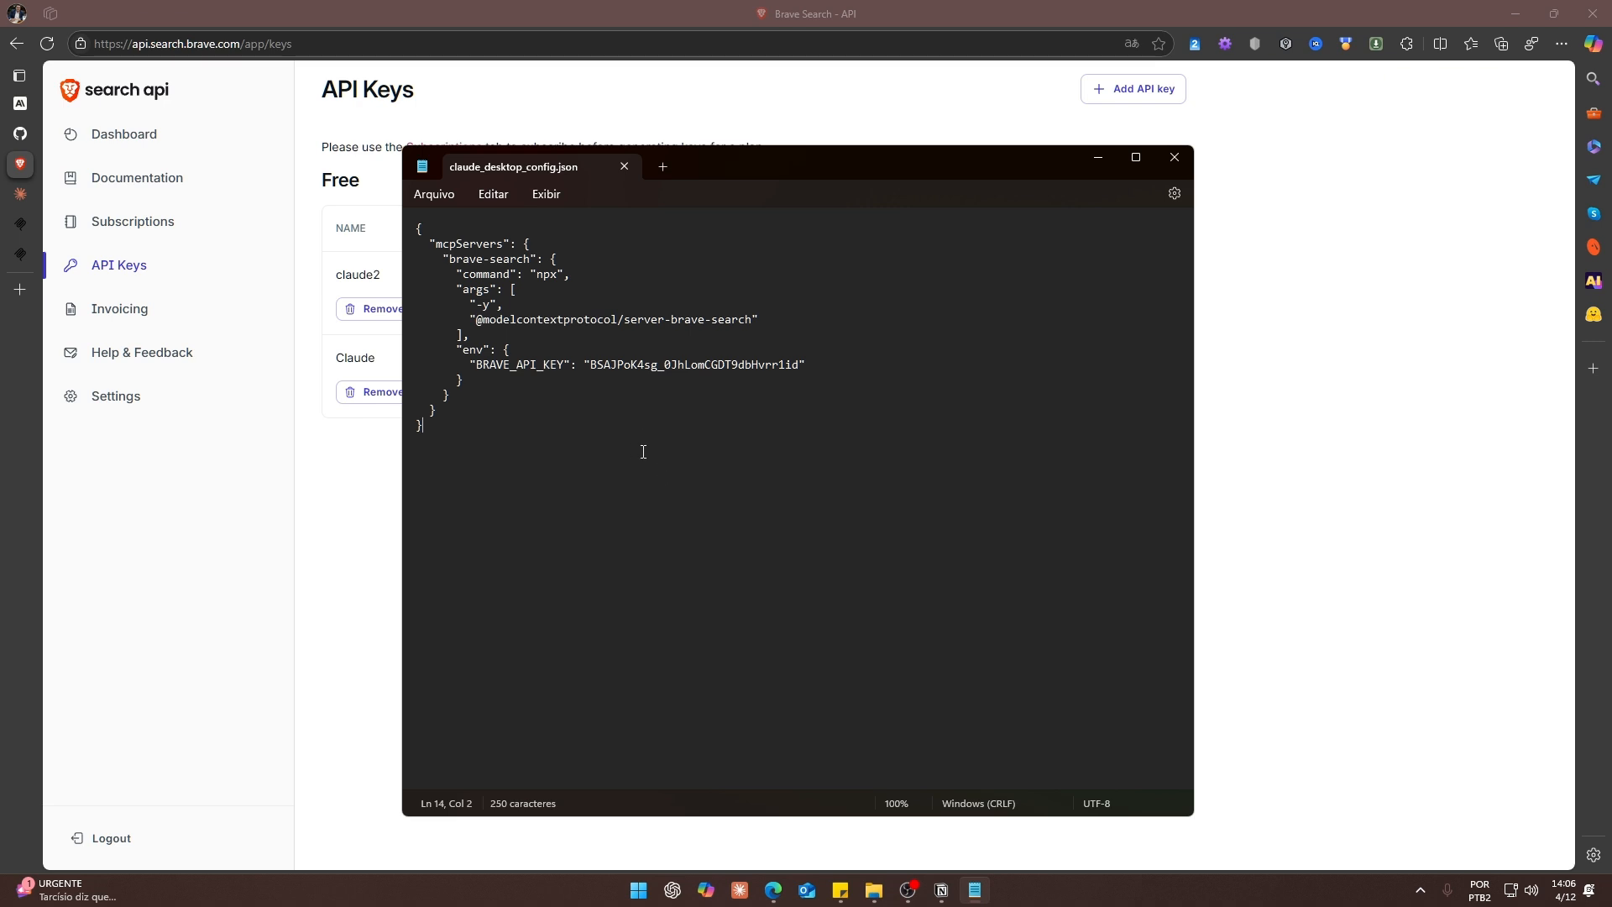
Open the Filesystem server's README from the modelcontextprotocol servers repository on GitHub and copy its Claude Desktop configuration snippet.
left_click(20, 134)
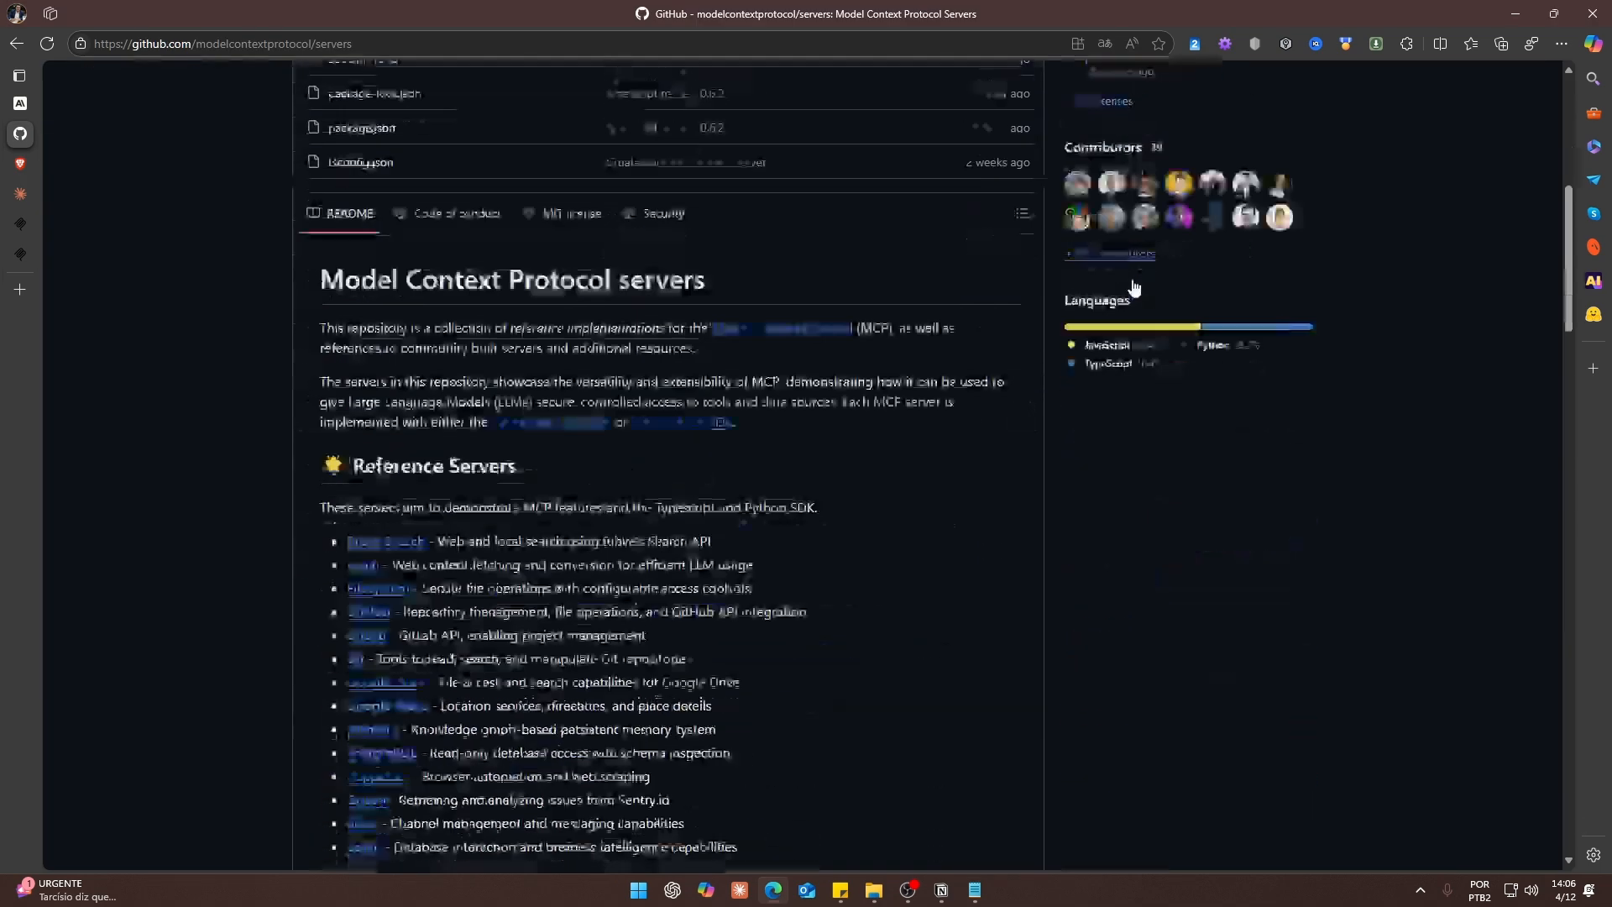
scroll(990, 321, "down", 5)
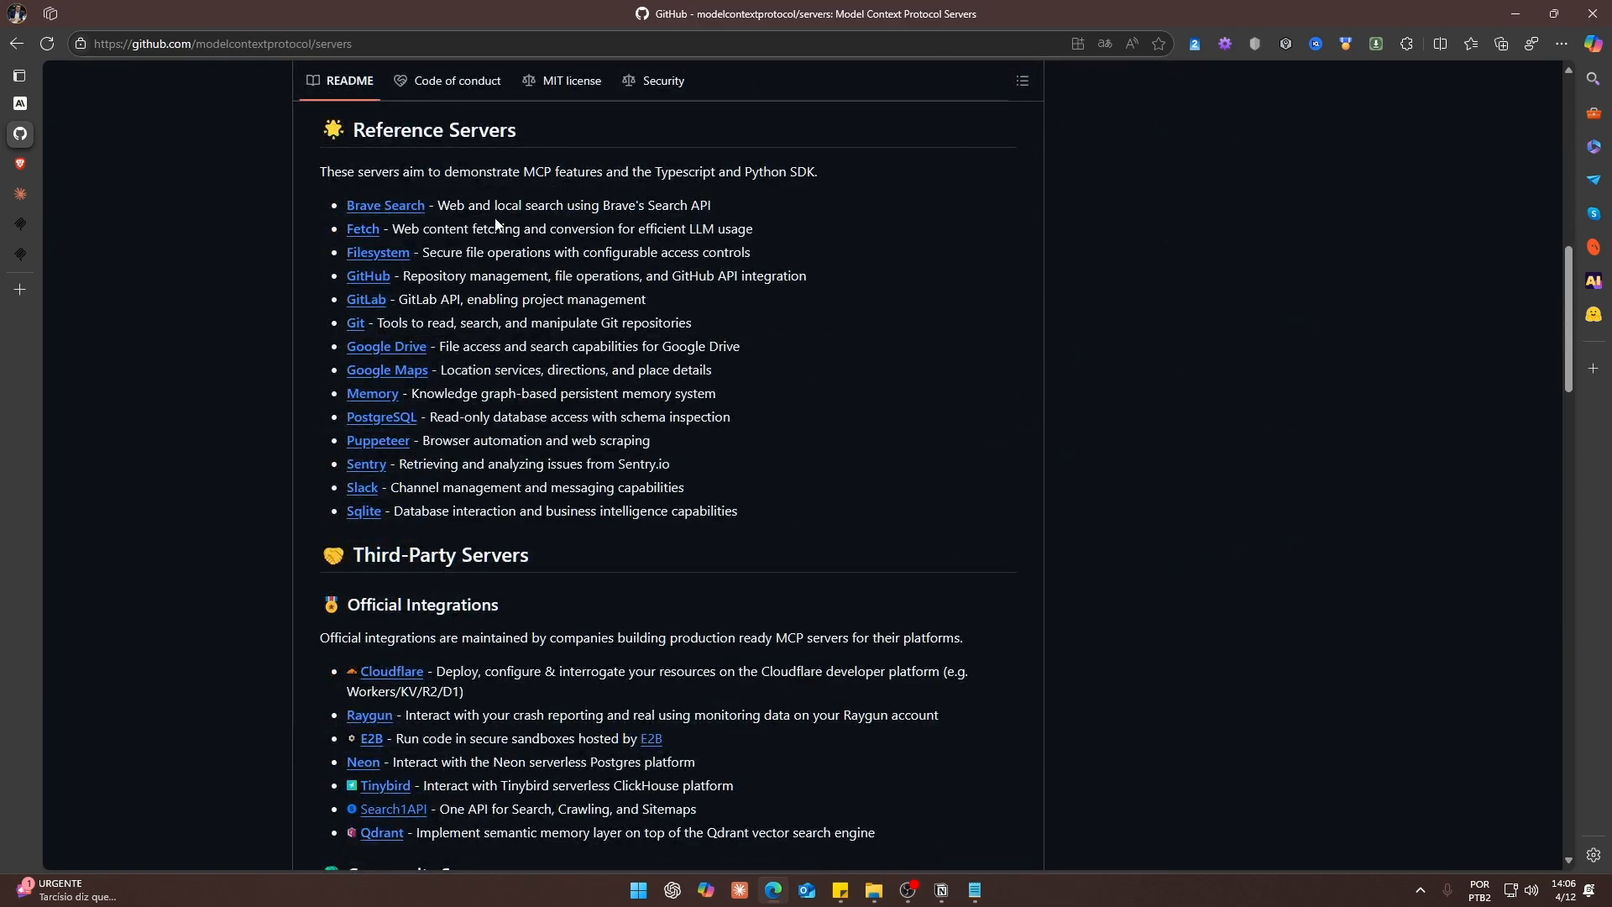
left_click(402, 262)
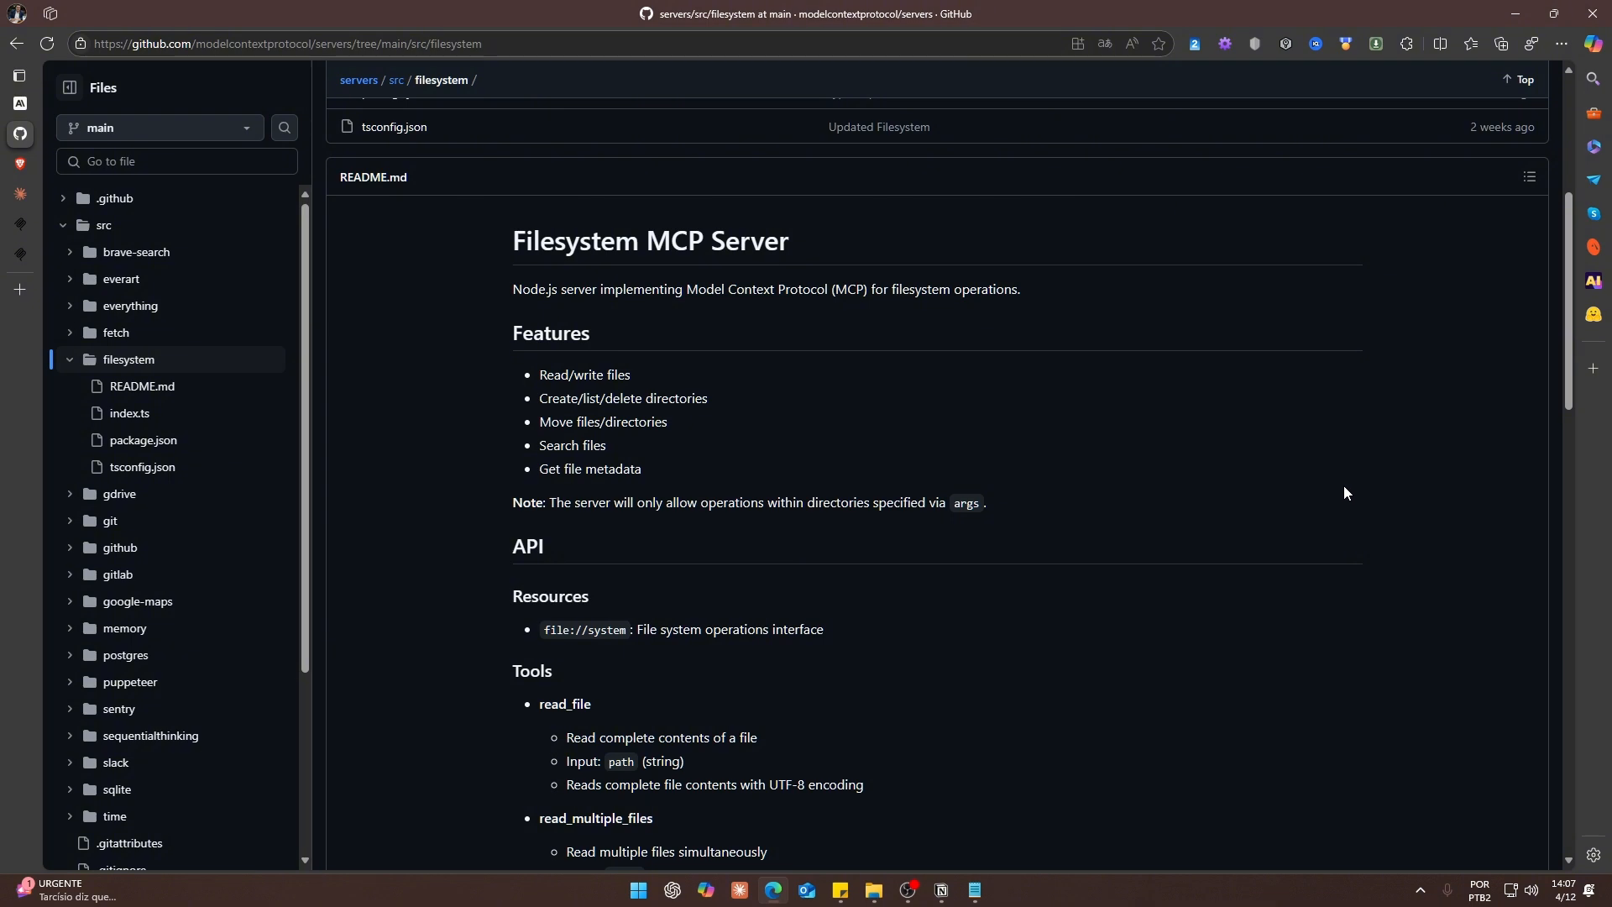
scroll(889, 604, "up", 5)
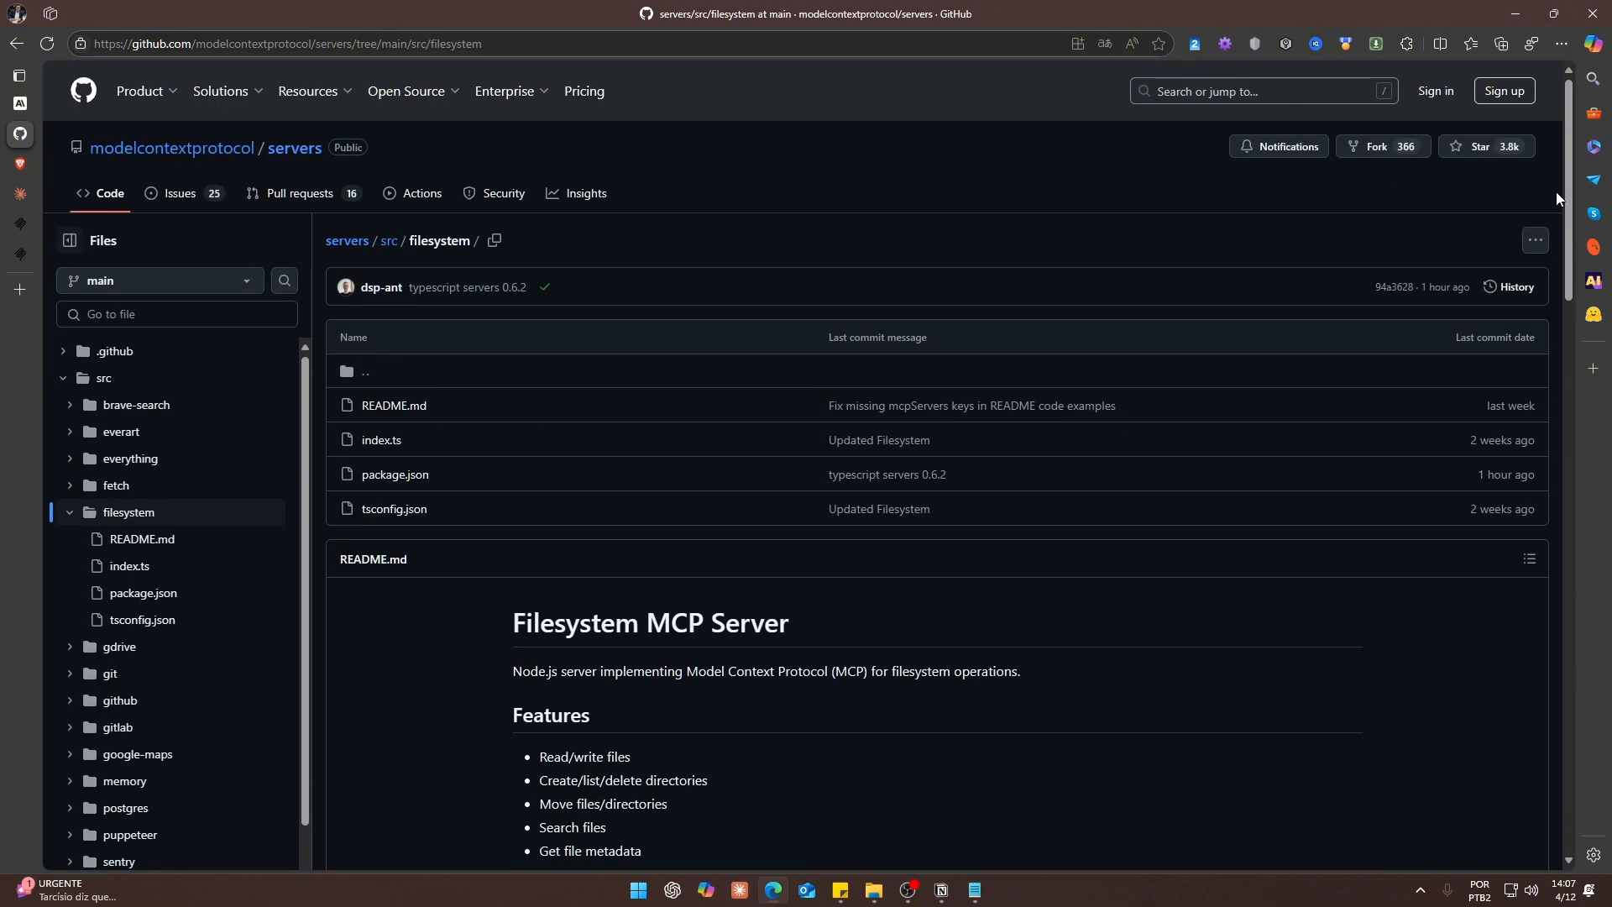
left_click_drag(1569, 200, 1603, 777)
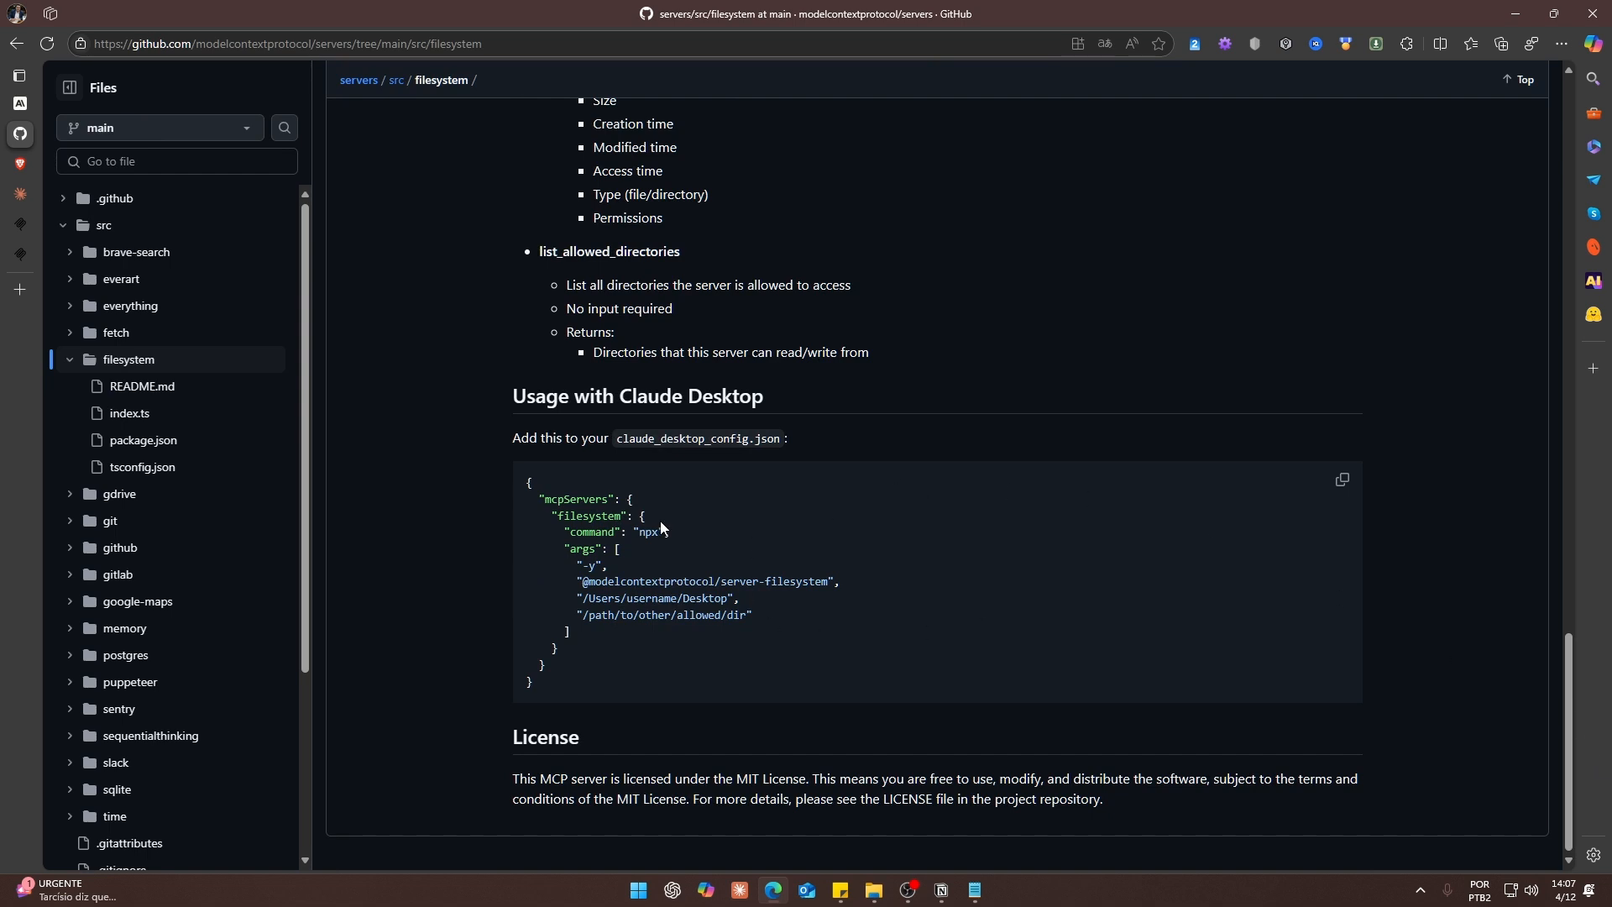
Paste the filesystem configuration below the brave-search block in claude_desktop_config.json and compare its mcpServers and filesystem lines.
key("alt+Tab")
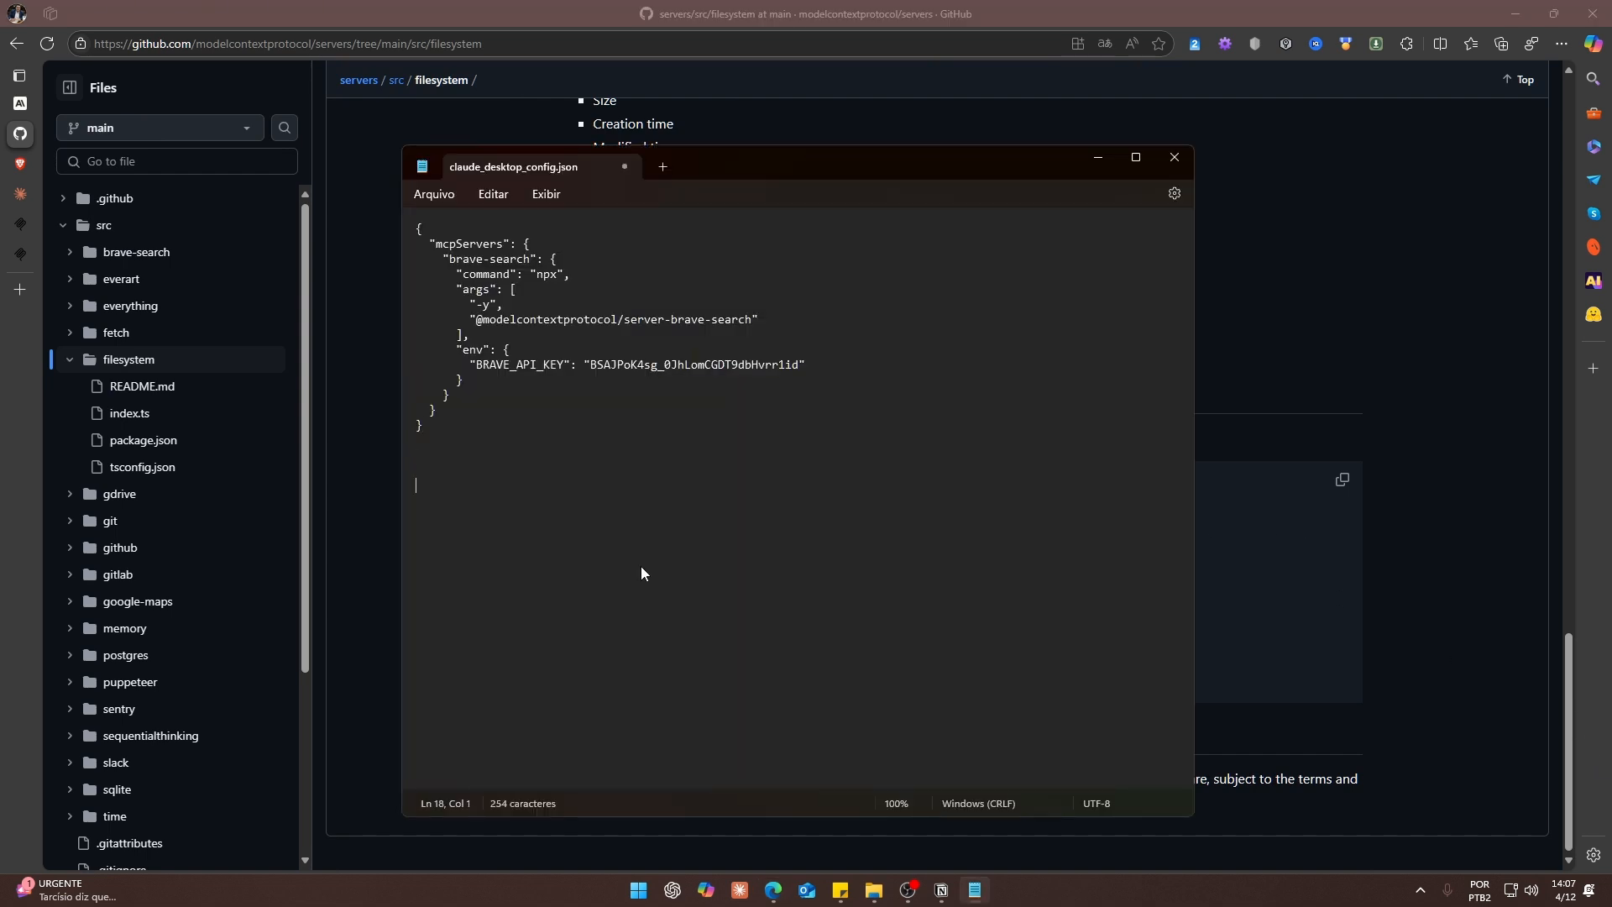
key("ctrl+v")
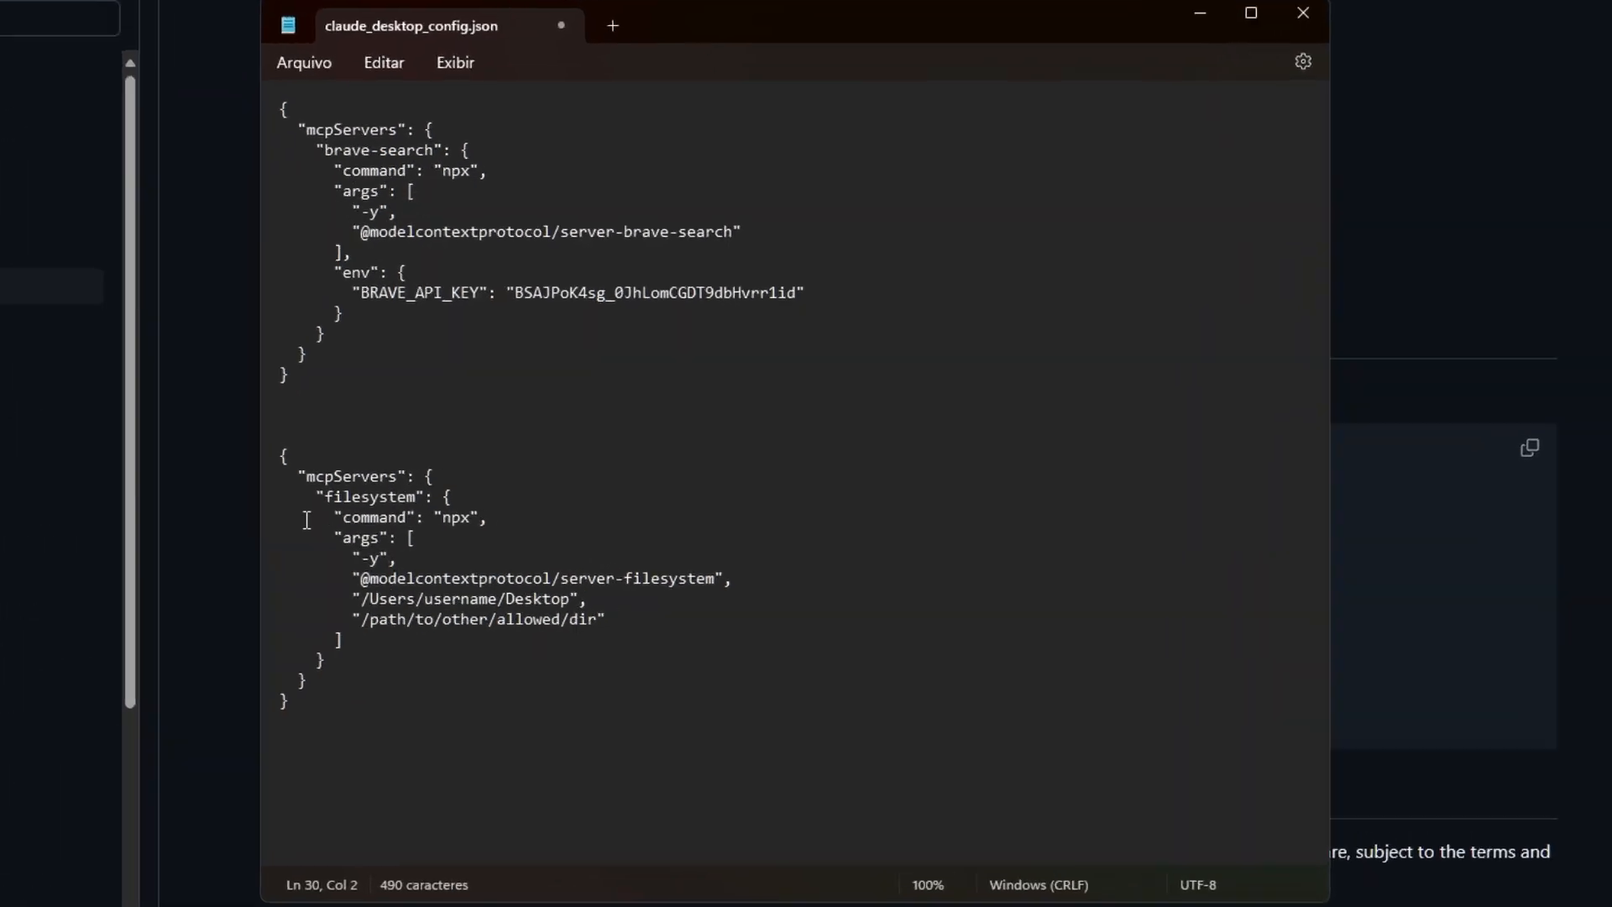
left_click_drag(435, 501, 491, 505)
left_click_drag(331, 474, 370, 468)
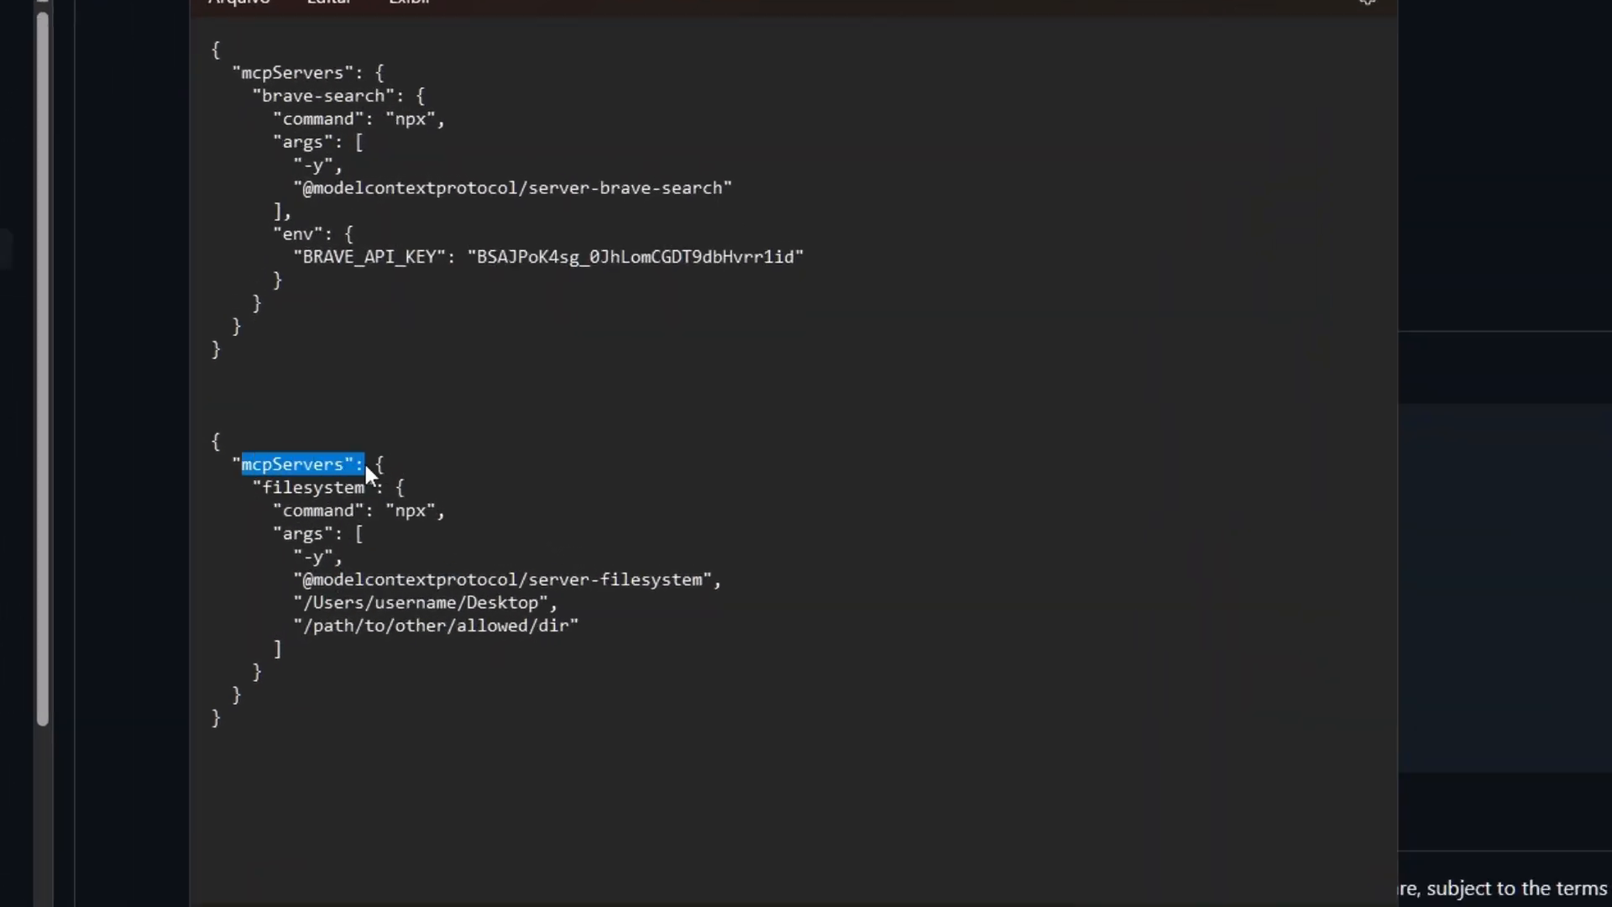
left_click(544, 427)
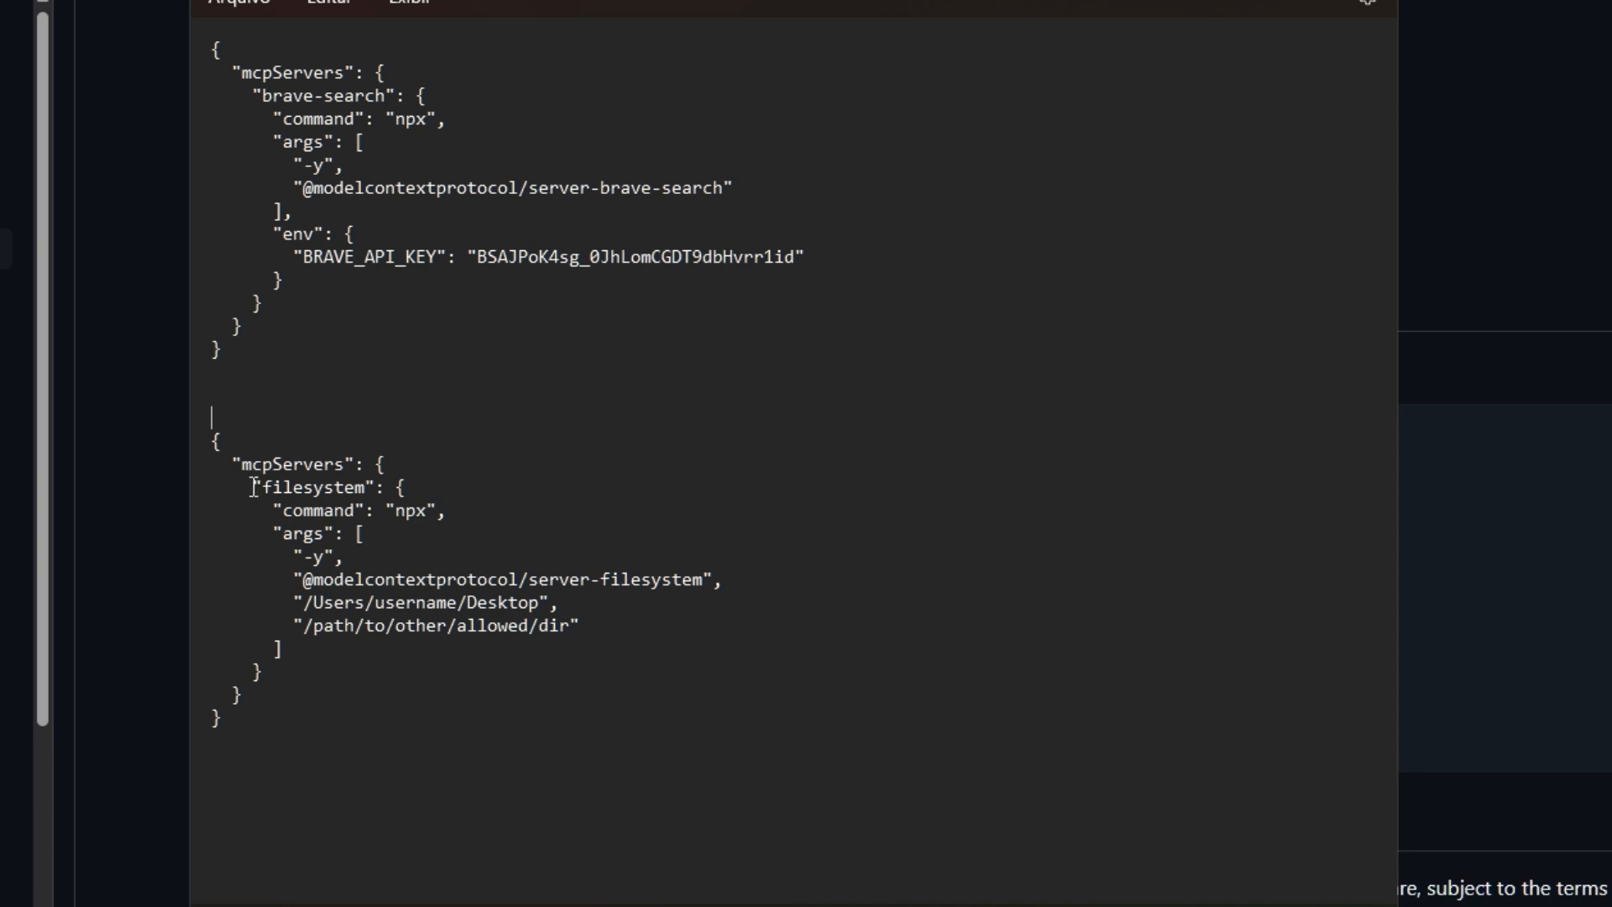
Insert an empty line after the brave-search env block and copy the filesystem entry from its name through the args list.
key("ctrl+z")
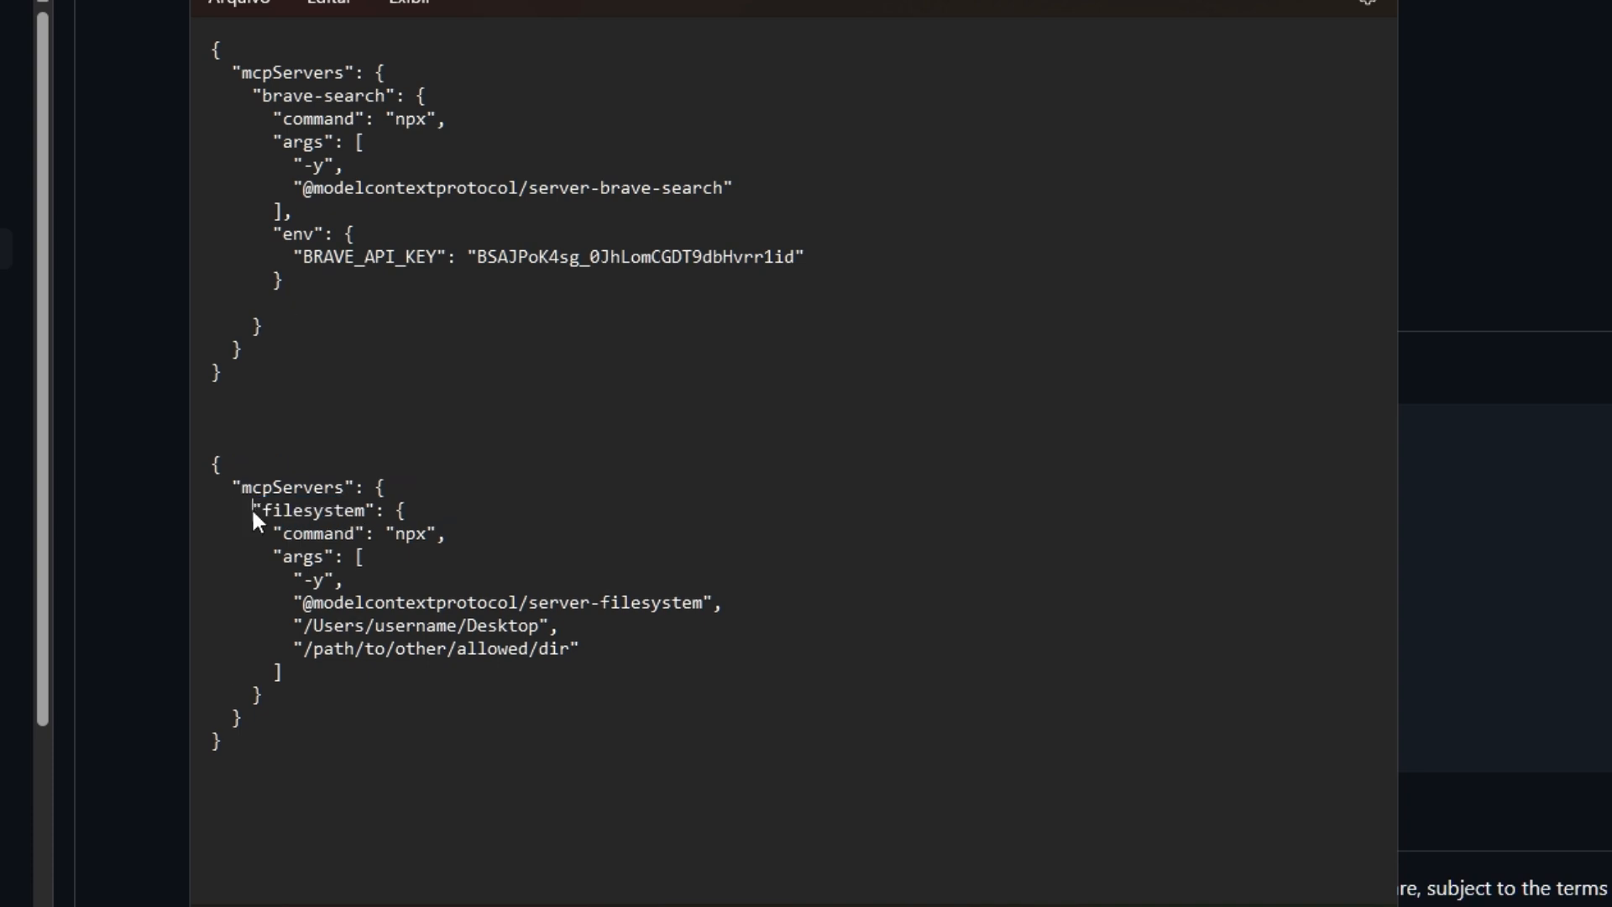
left_click_drag(252, 508, 302, 676)
key("ctrl+c")
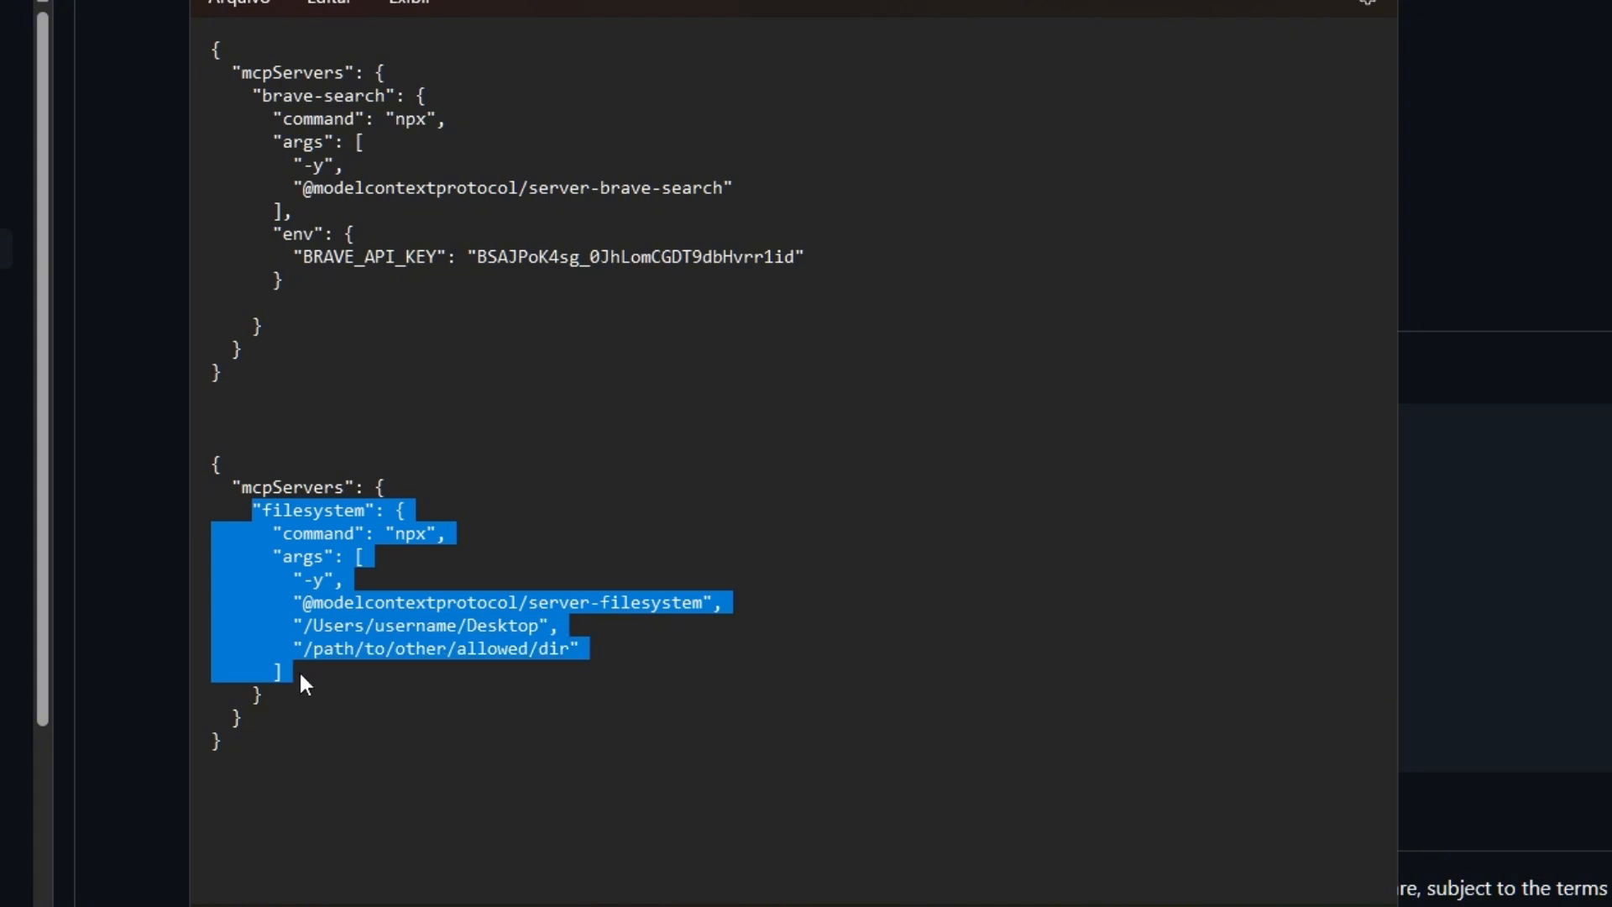
Add a comma after the brave-search env block and paste the copied filesystem entry directly below it.
left_click_drag(222, 372, 265, 325)
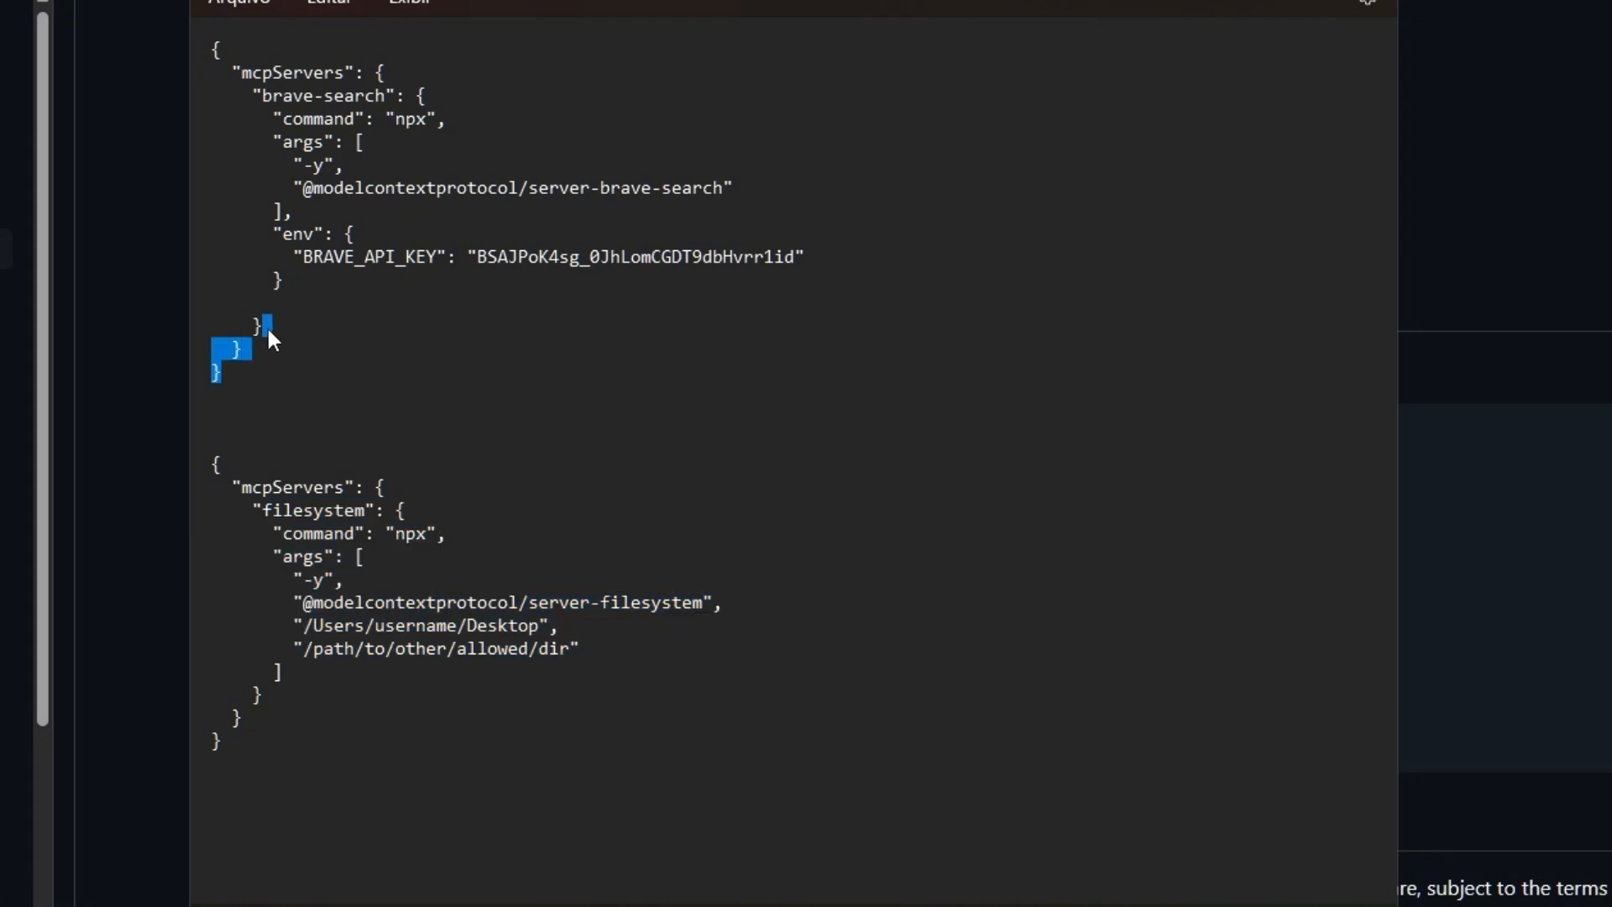
left_click(405, 381)
left_click(295, 278)
key("Return")
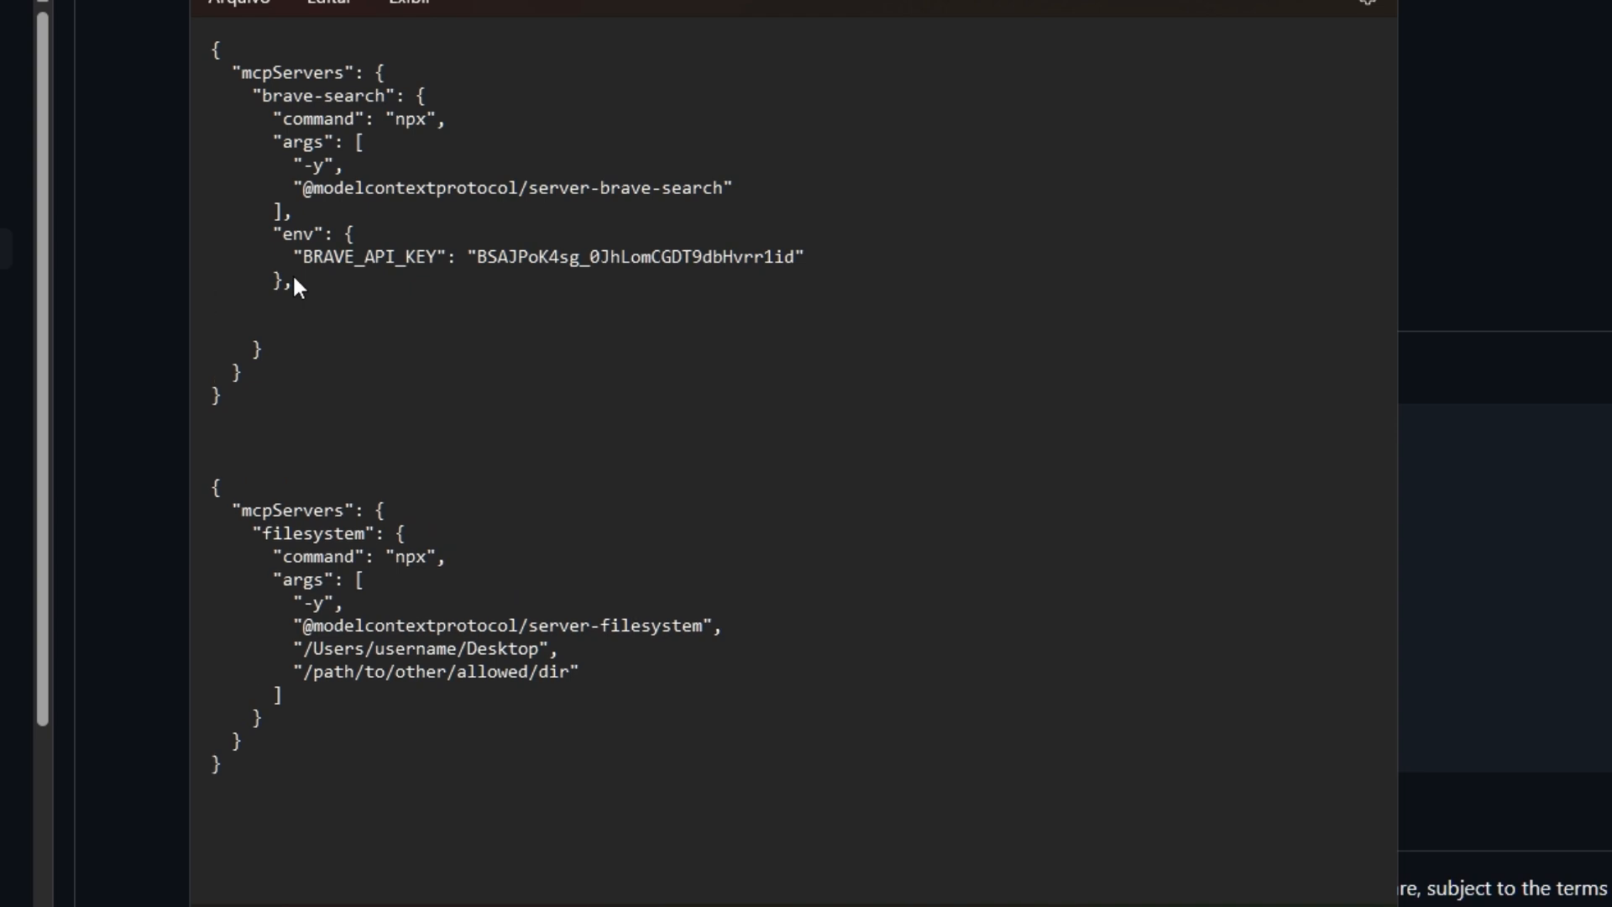
key("ctrl+v")
key("BackSpace")
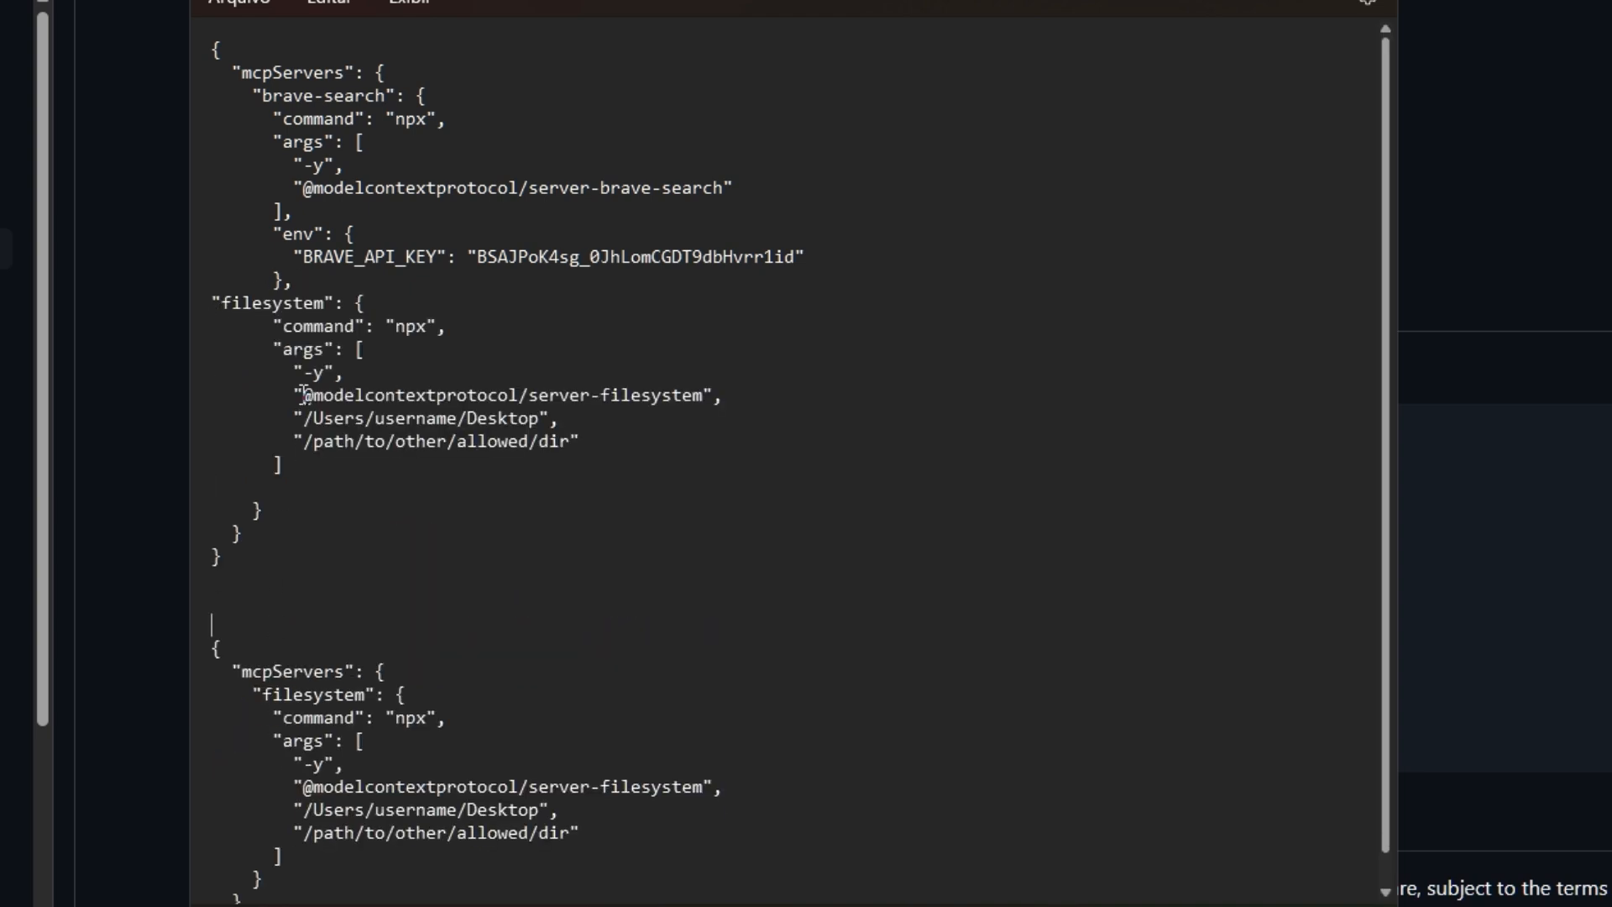
Delete the duplicate filesystem configuration from the end of the file and review the merged mcpServers block.
left_click(202, 625)
key("ctrl+shift+End")
key("Delete")
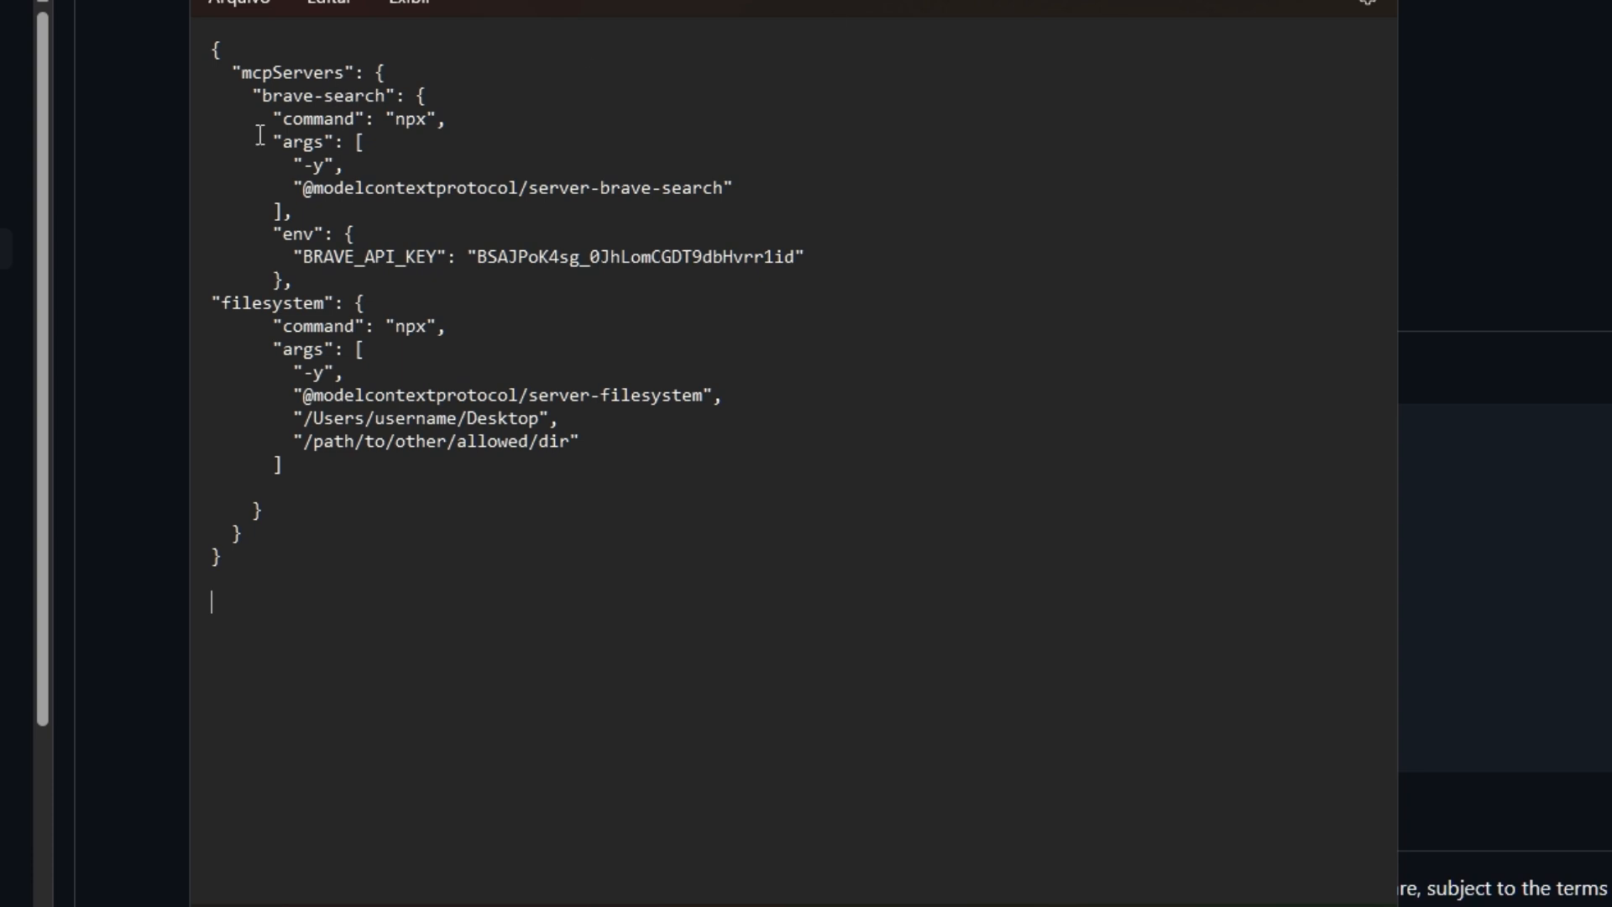
left_click_drag(241, 557, 265, 59)
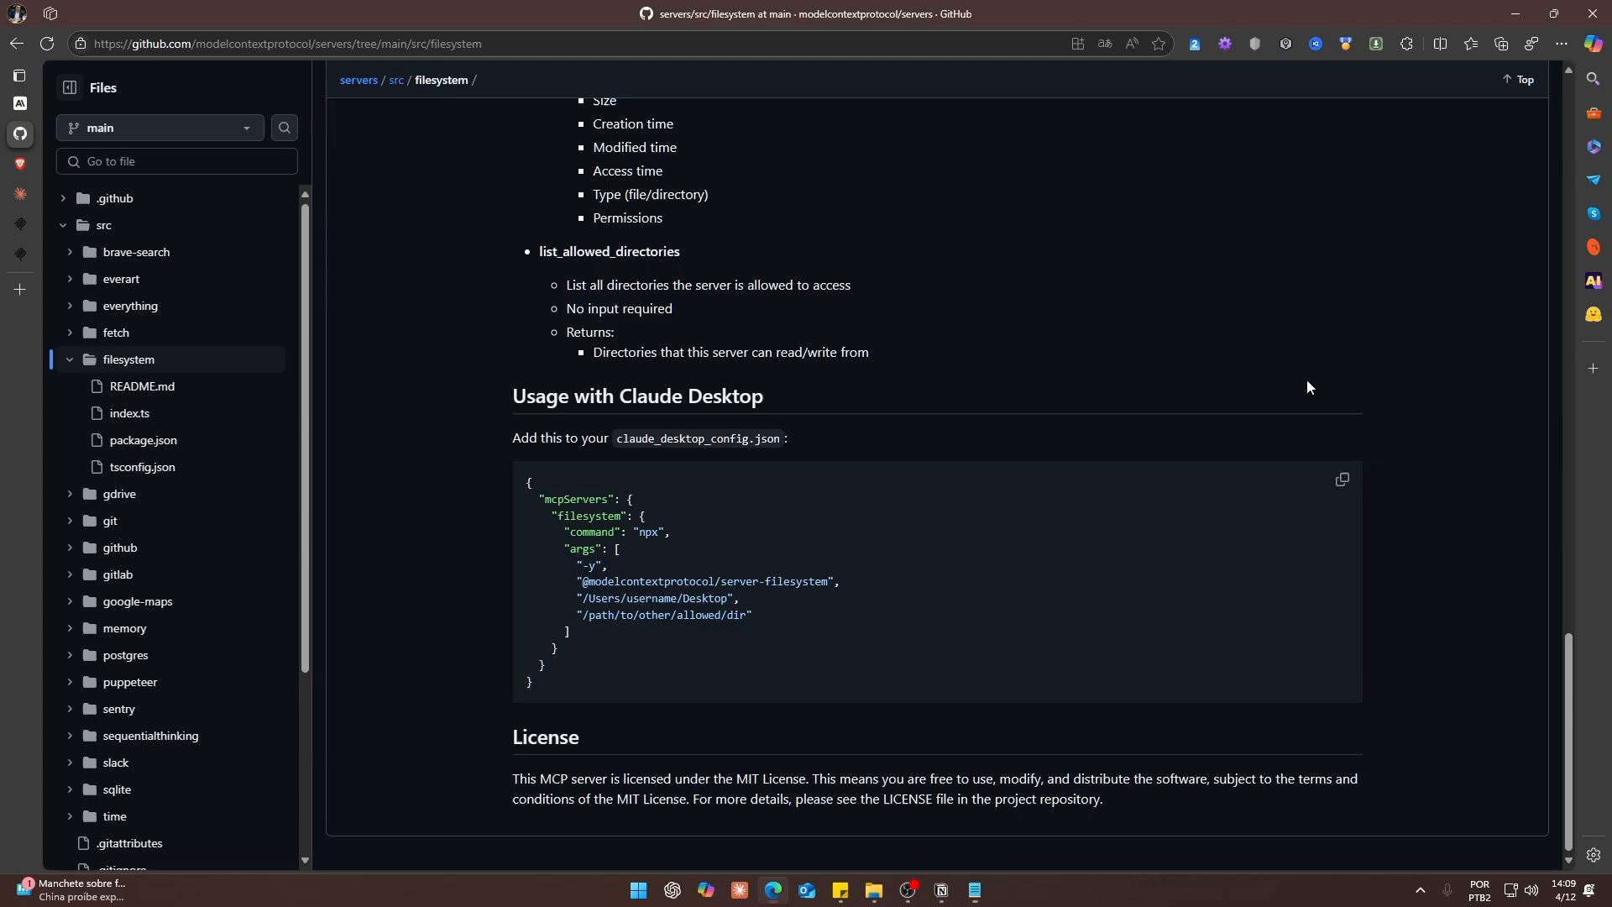
Examine how the README of the modelcontextprotocol servers repository combines filesystem, git, github and postgres entries under one mcpServers block.
scroll(1306, 380, "up", 1)
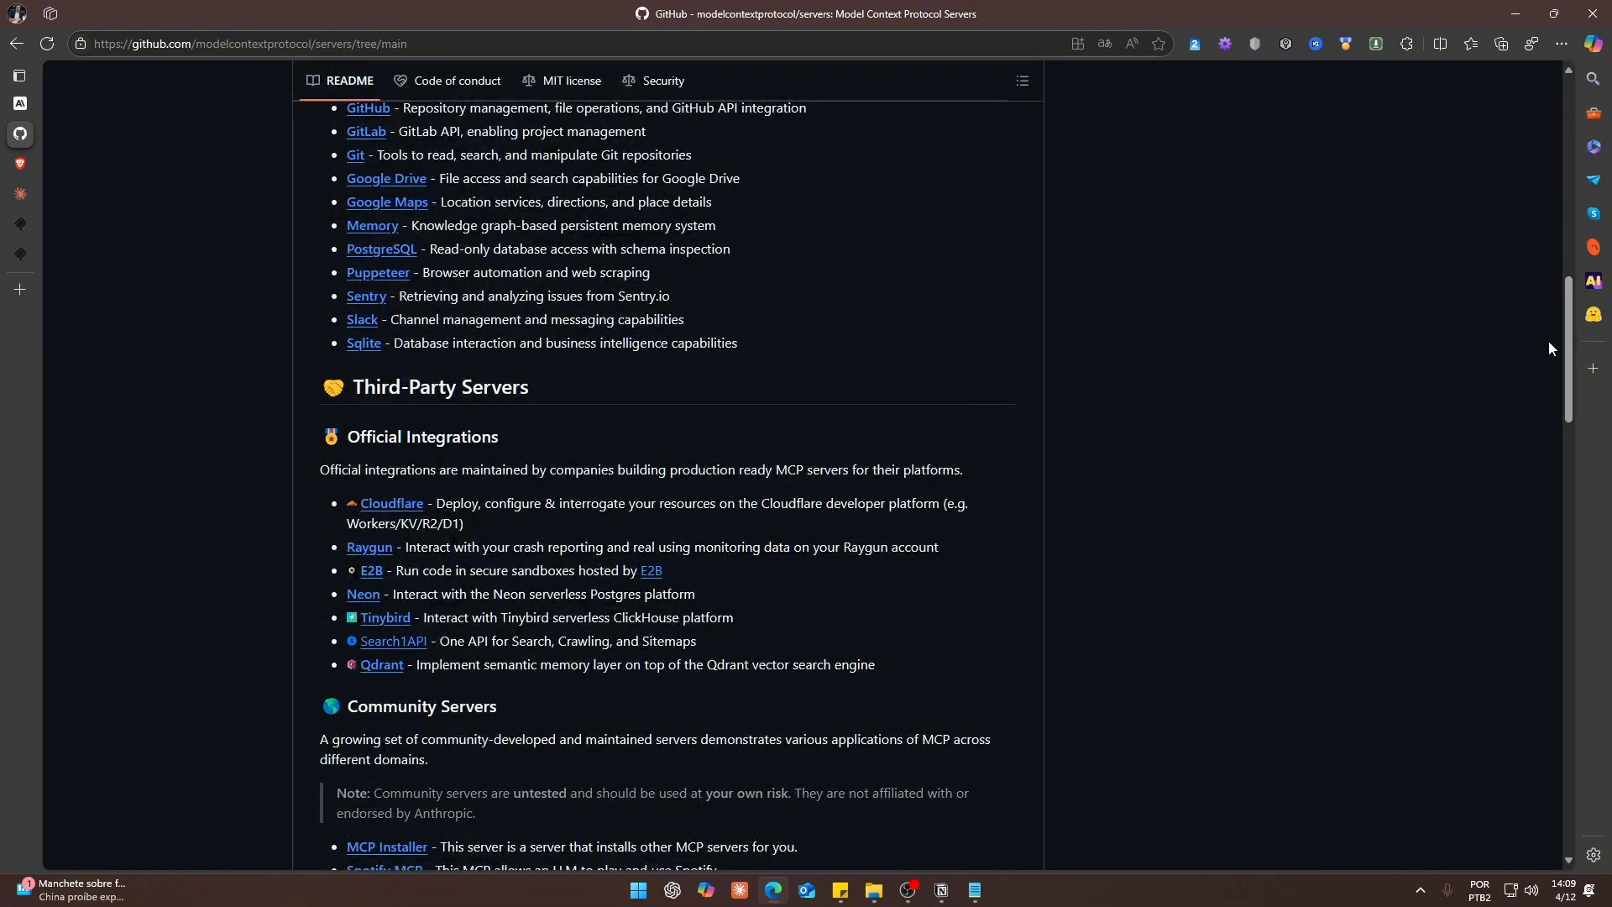
scroll(1549, 346, "down", 20)
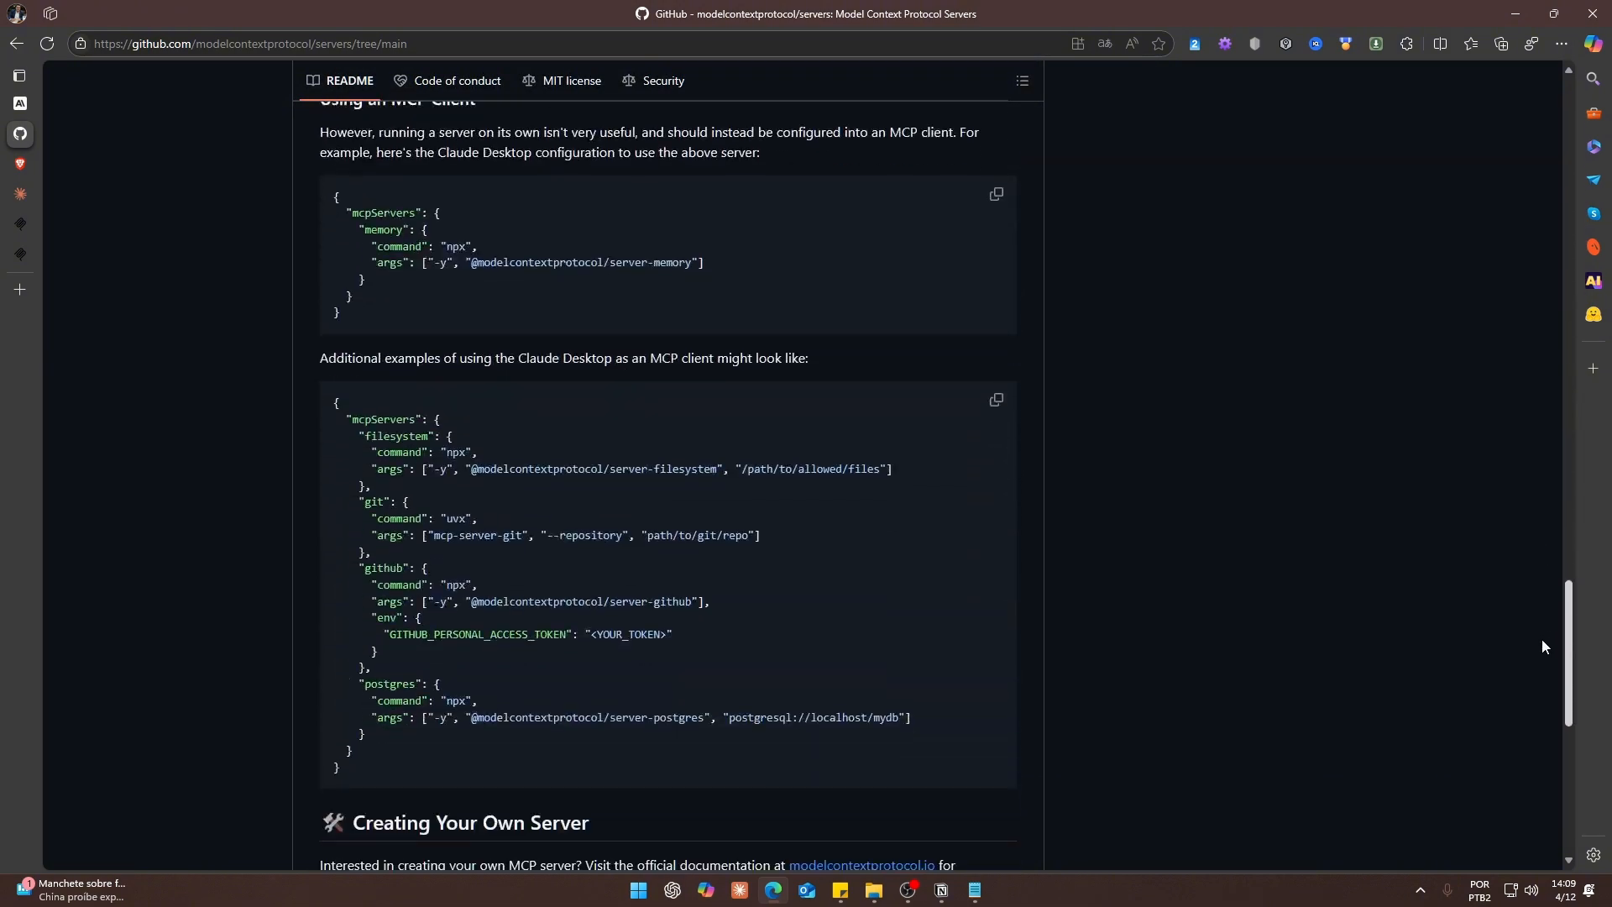
scroll(1541, 642, "down", 2)
scroll(1537, 658, "up", 1)
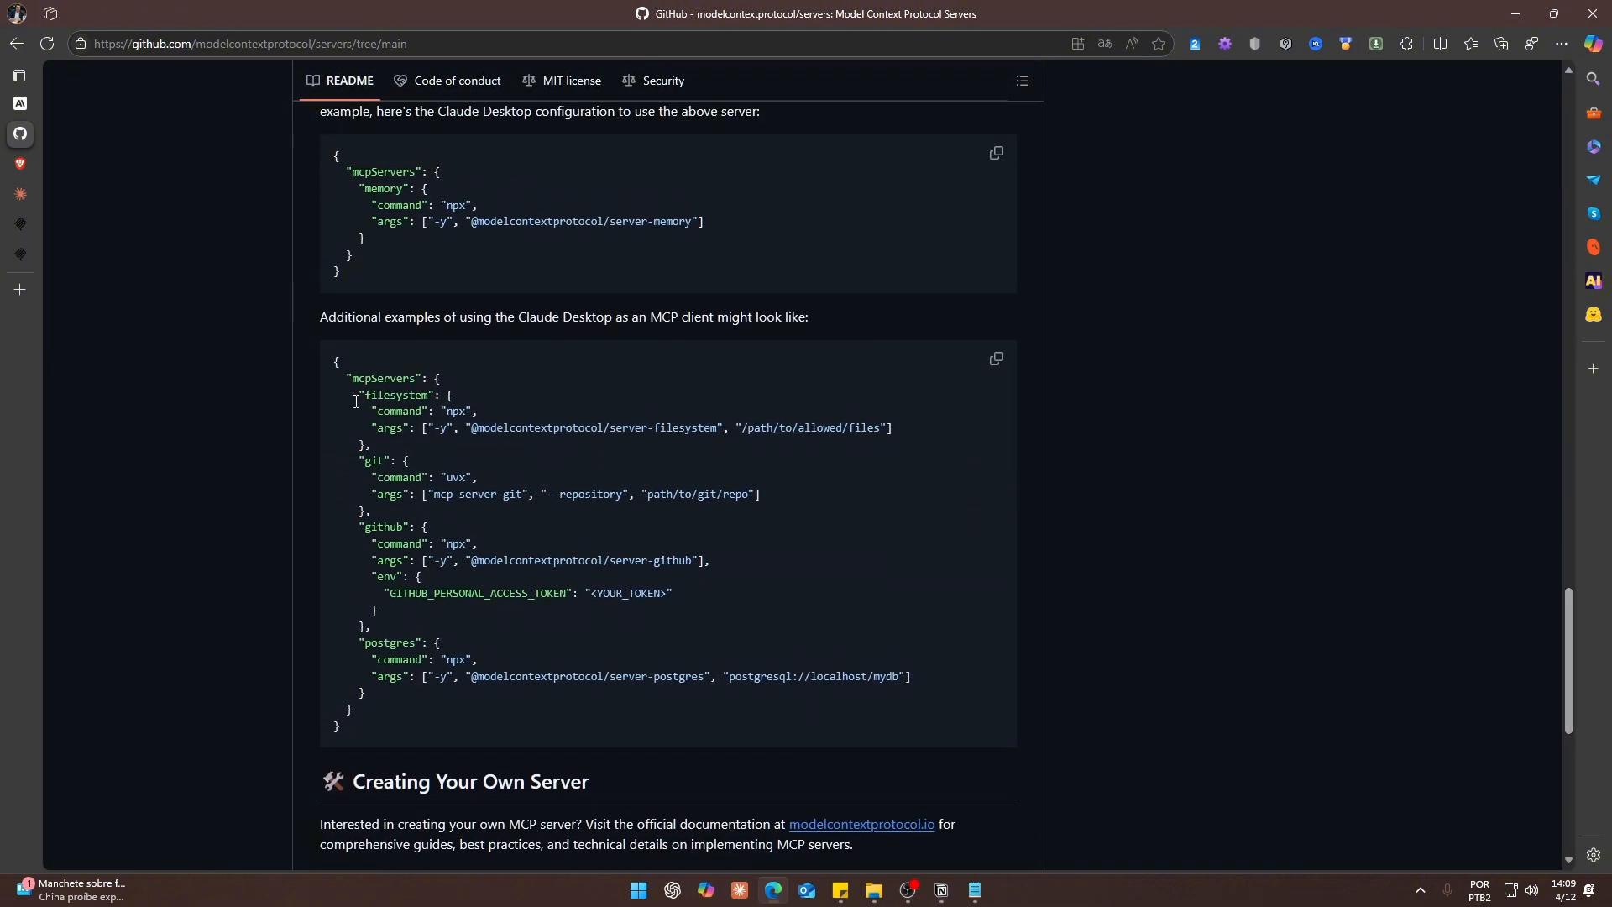
left_click_drag(333, 362, 476, 430)
left_click(375, 455)
double_click(367, 444)
double_click(373, 460)
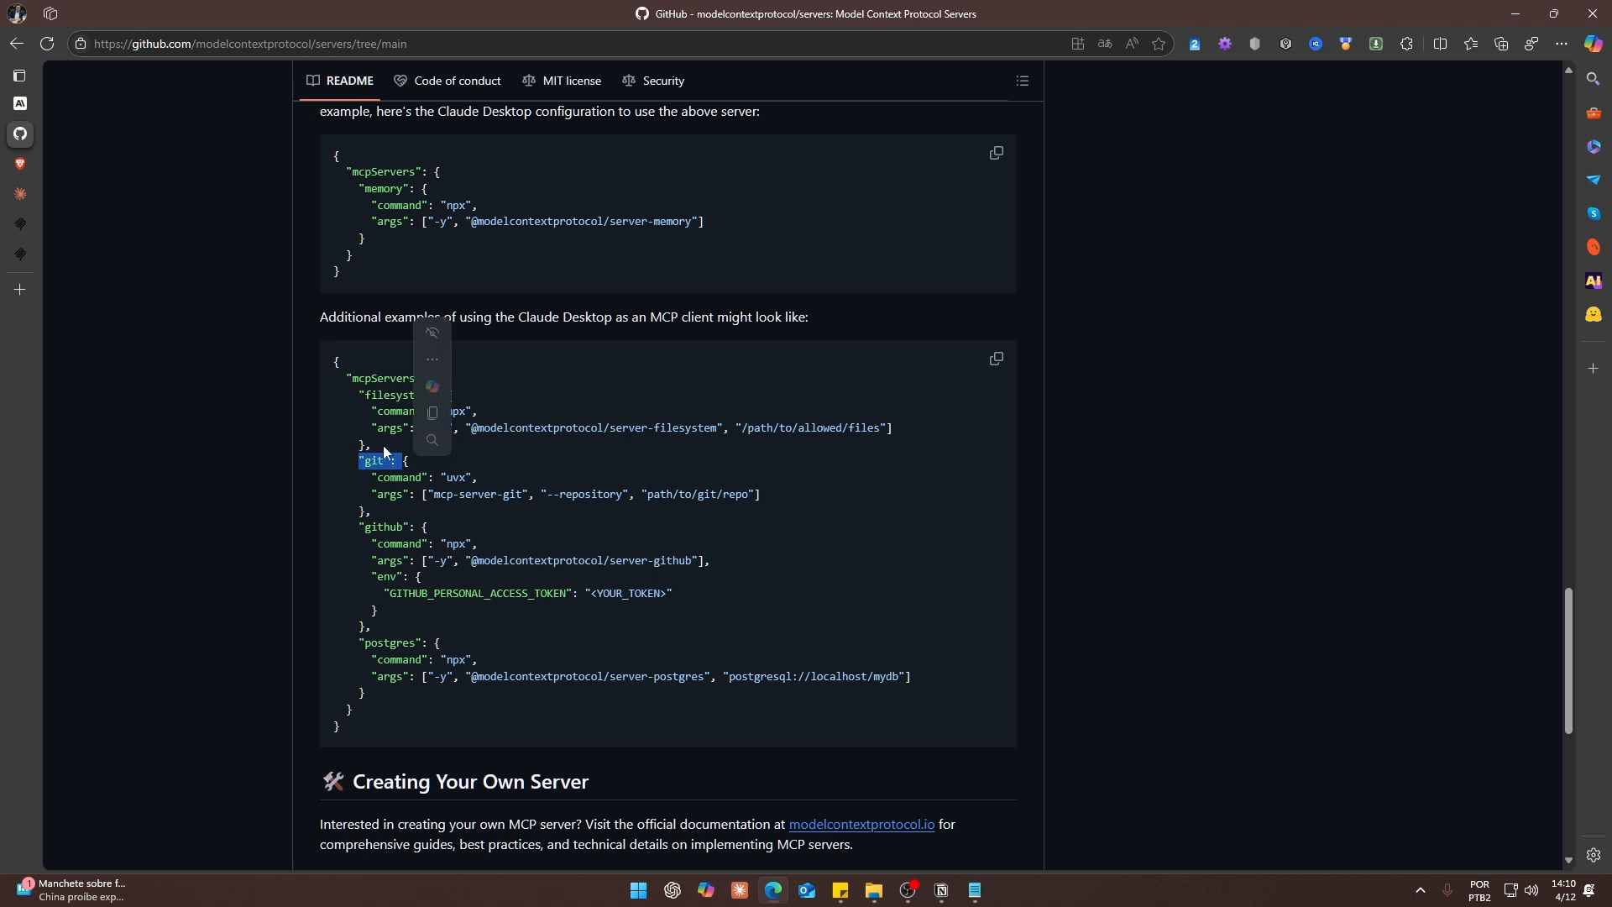
left_click_drag(352, 379, 415, 380)
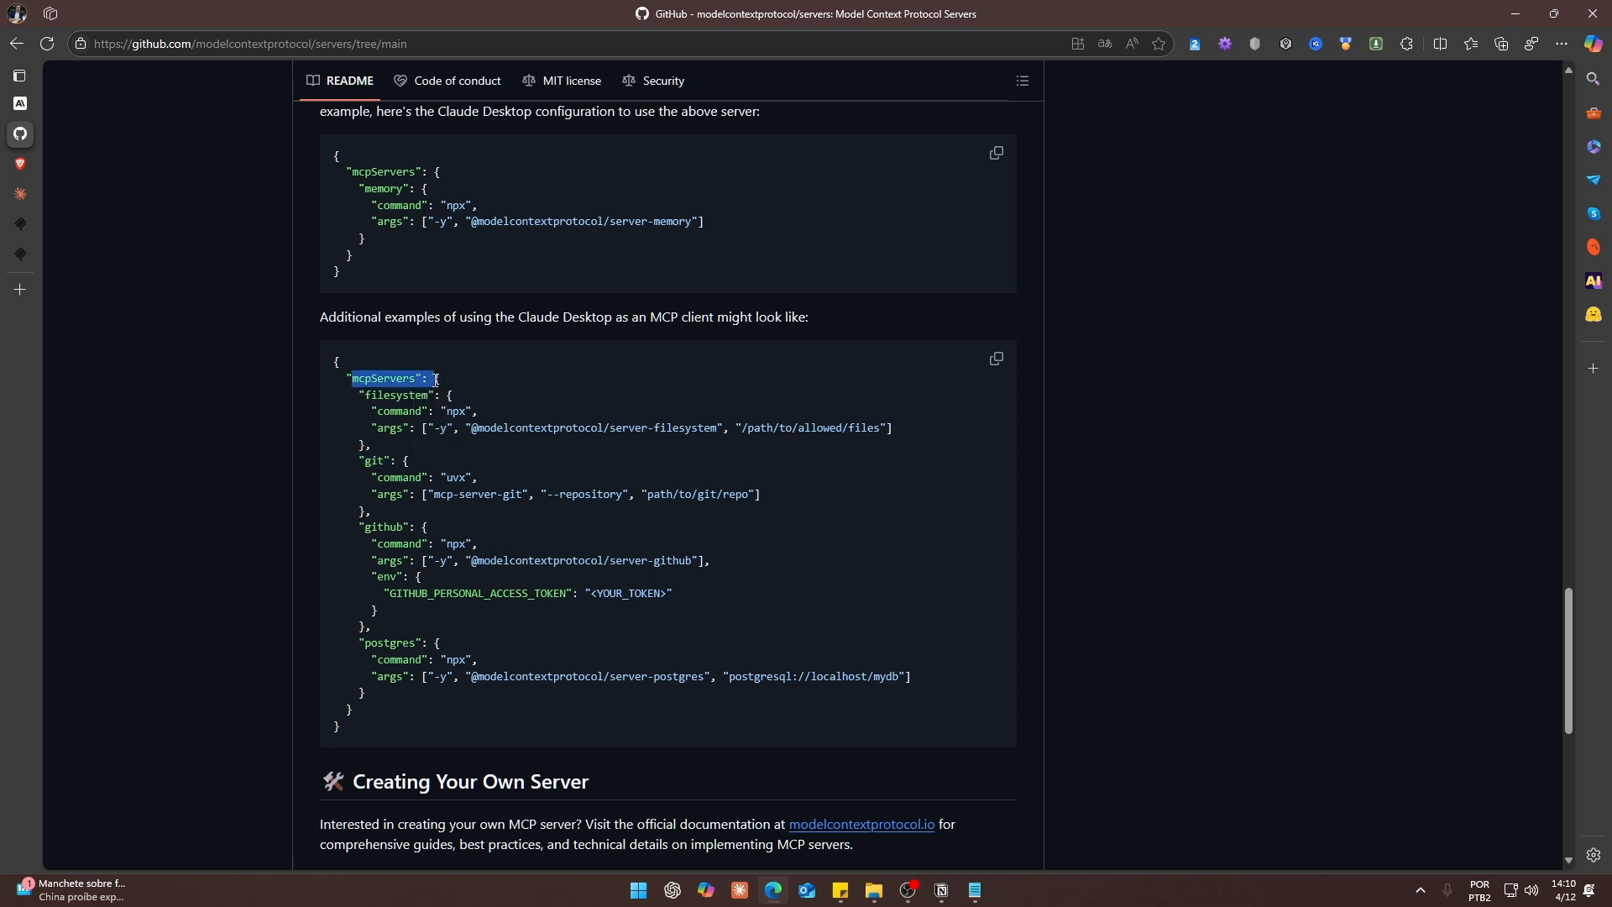
left_click_drag(371, 445, 472, 595)
left_click(370, 512)
left_click(470, 628)
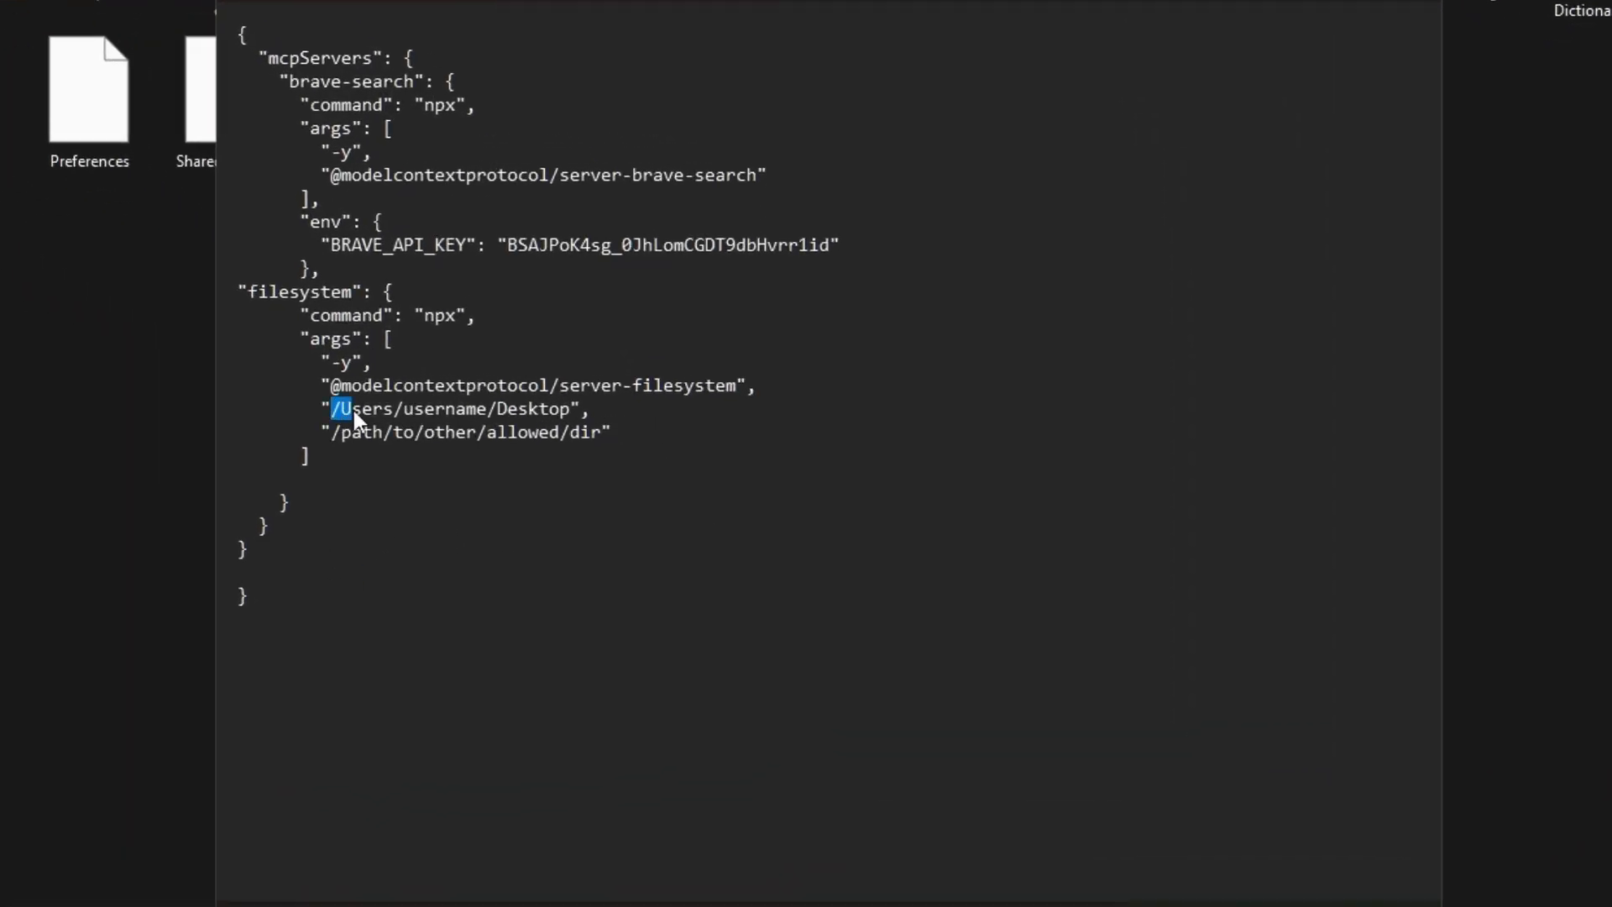
Replace the username placeholder in the filesystem entry's /Users/username/Desktop path with the computer's account user name.
left_click_drag(537, 410, 568, 411)
left_click_drag(330, 432, 535, 445)
left_click(537, 479)
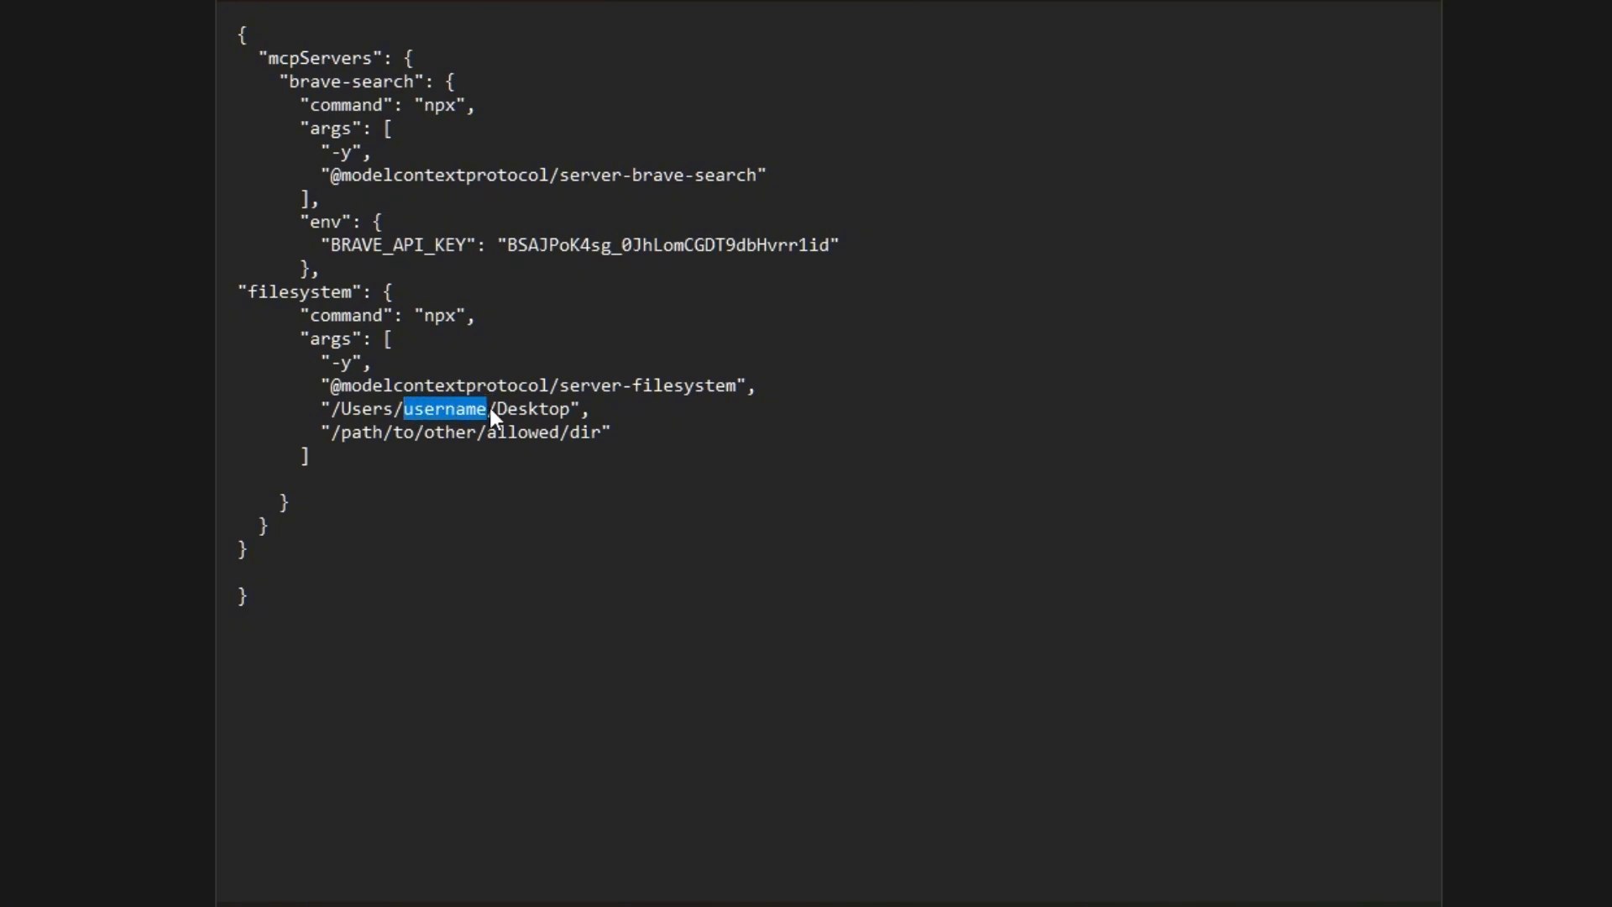
type("diogo")
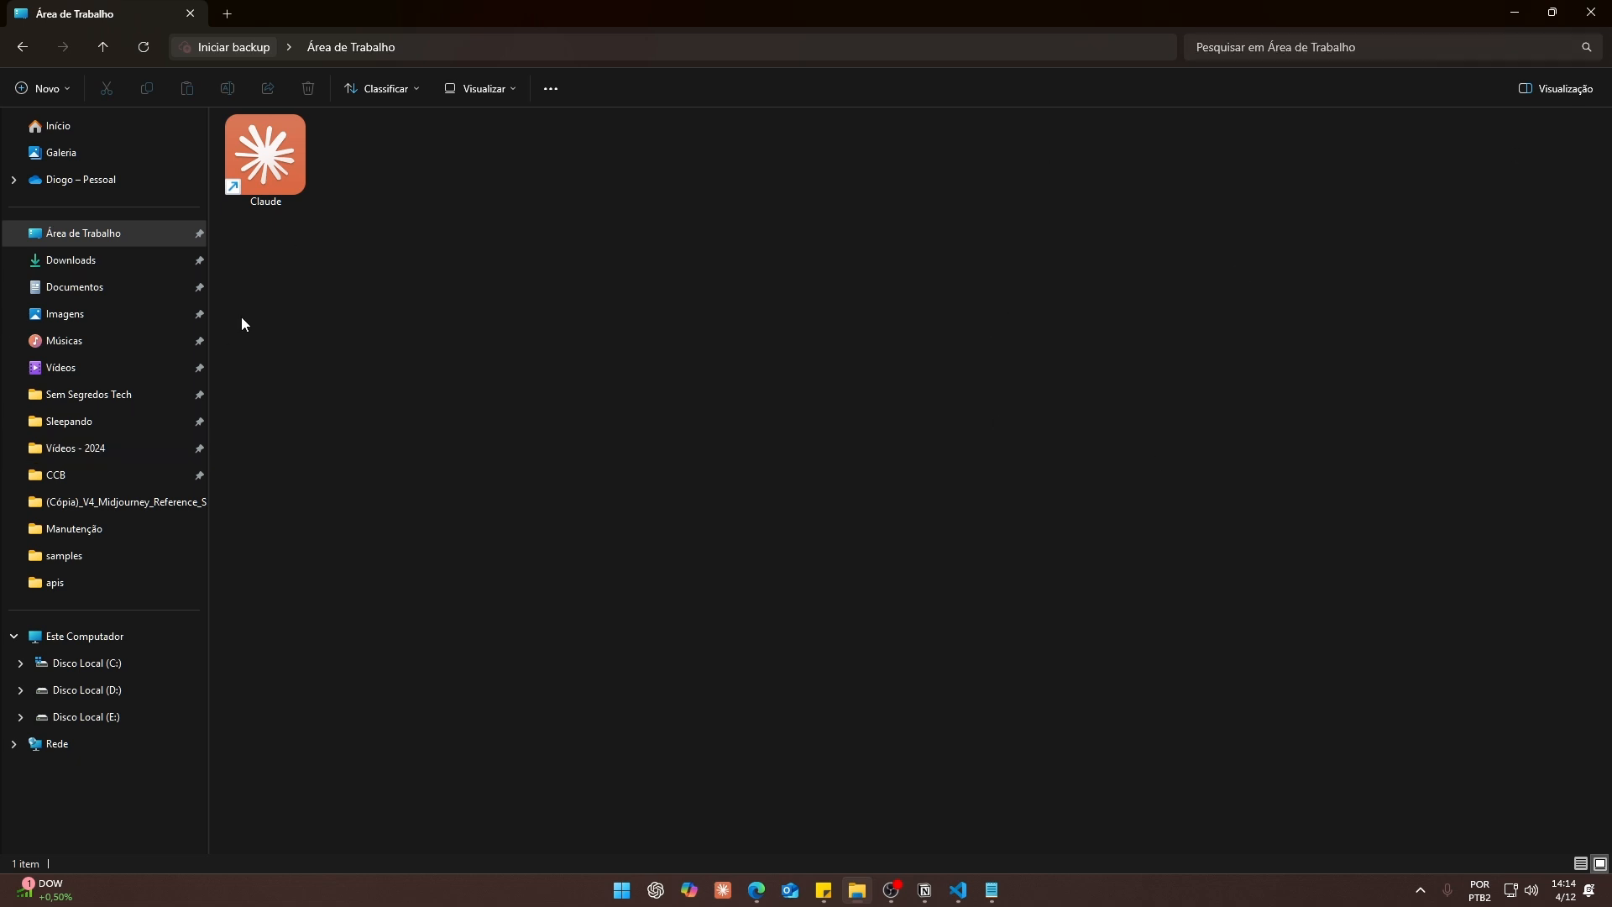
Copy the path of the Área de Trabalho folder in File Explorer and paste it into the address bar to read the user name.
left_click(53, 242)
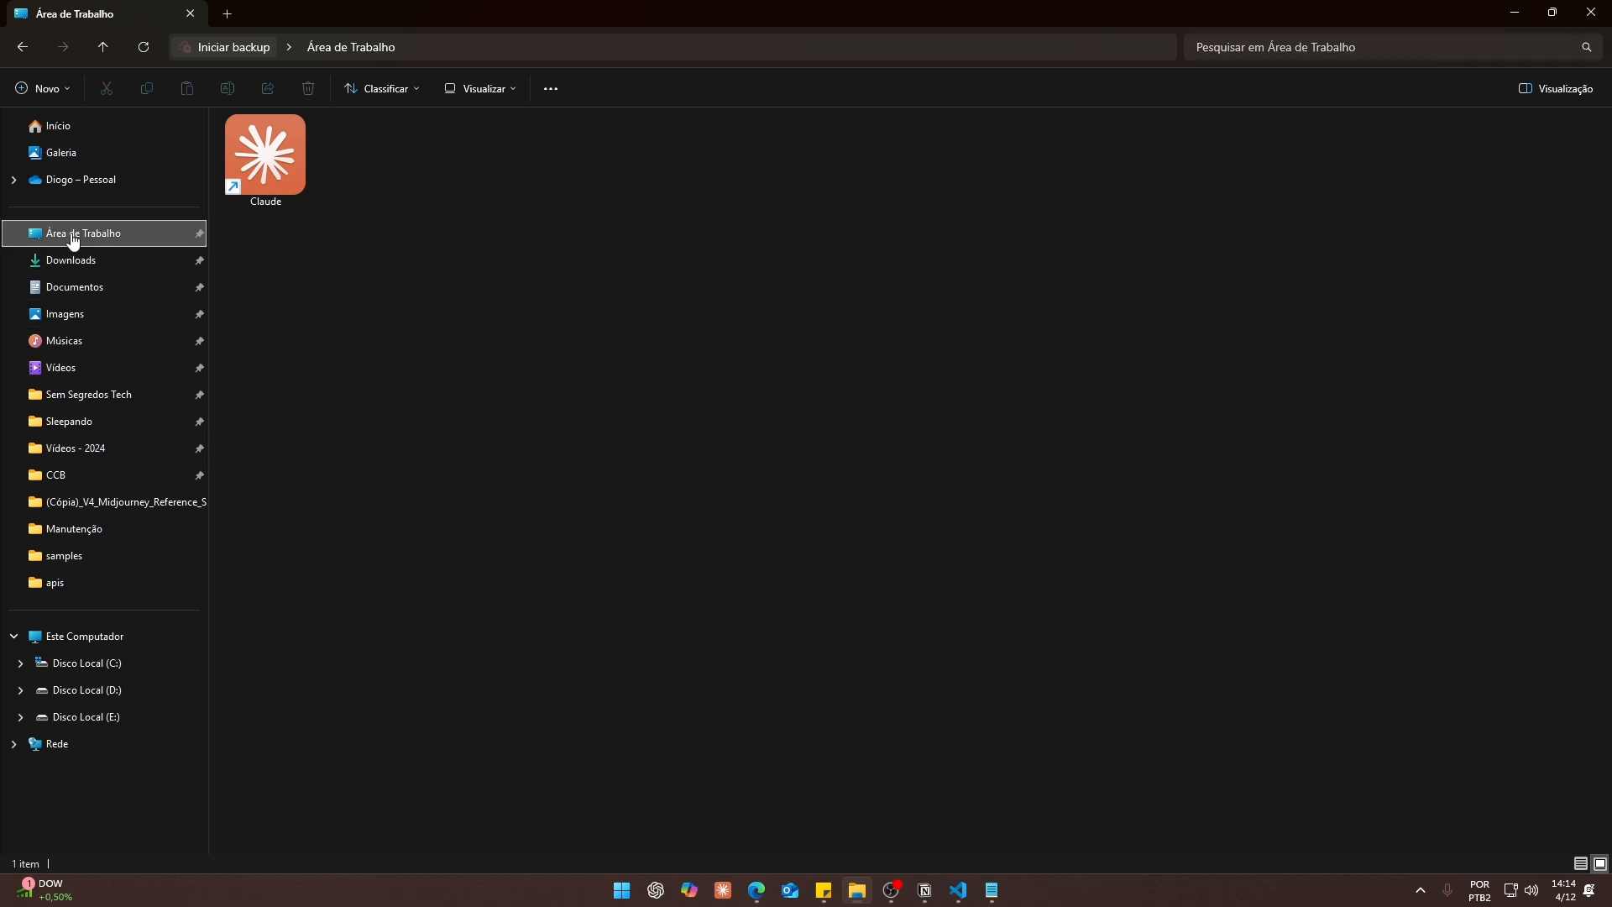
right_click(68, 239)
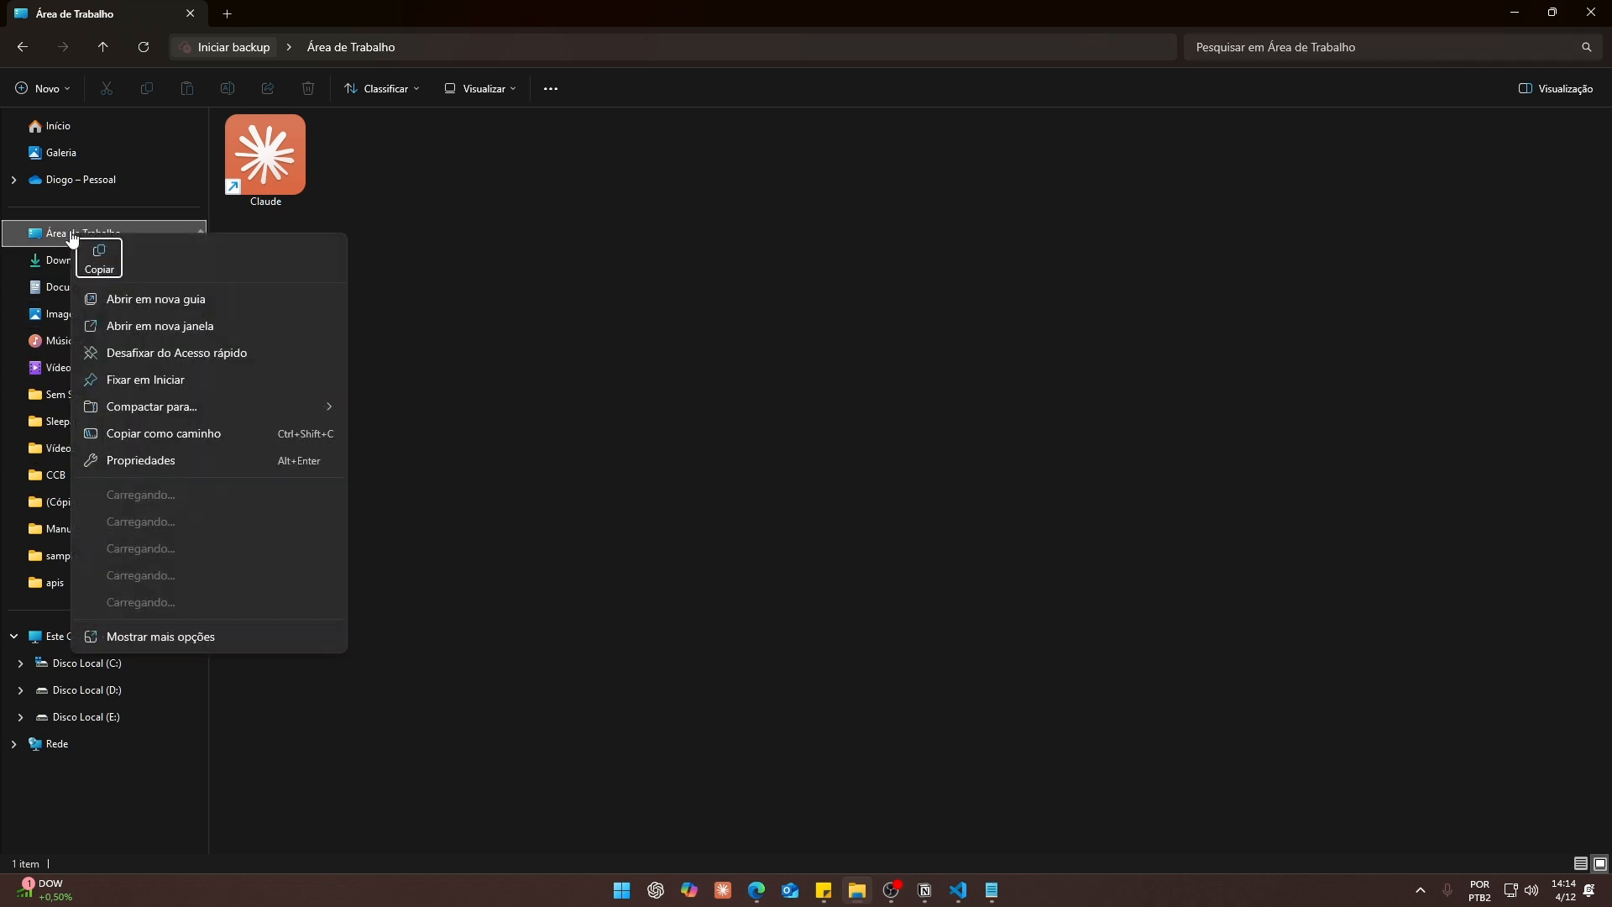
left_click(151, 435)
left_click(692, 48)
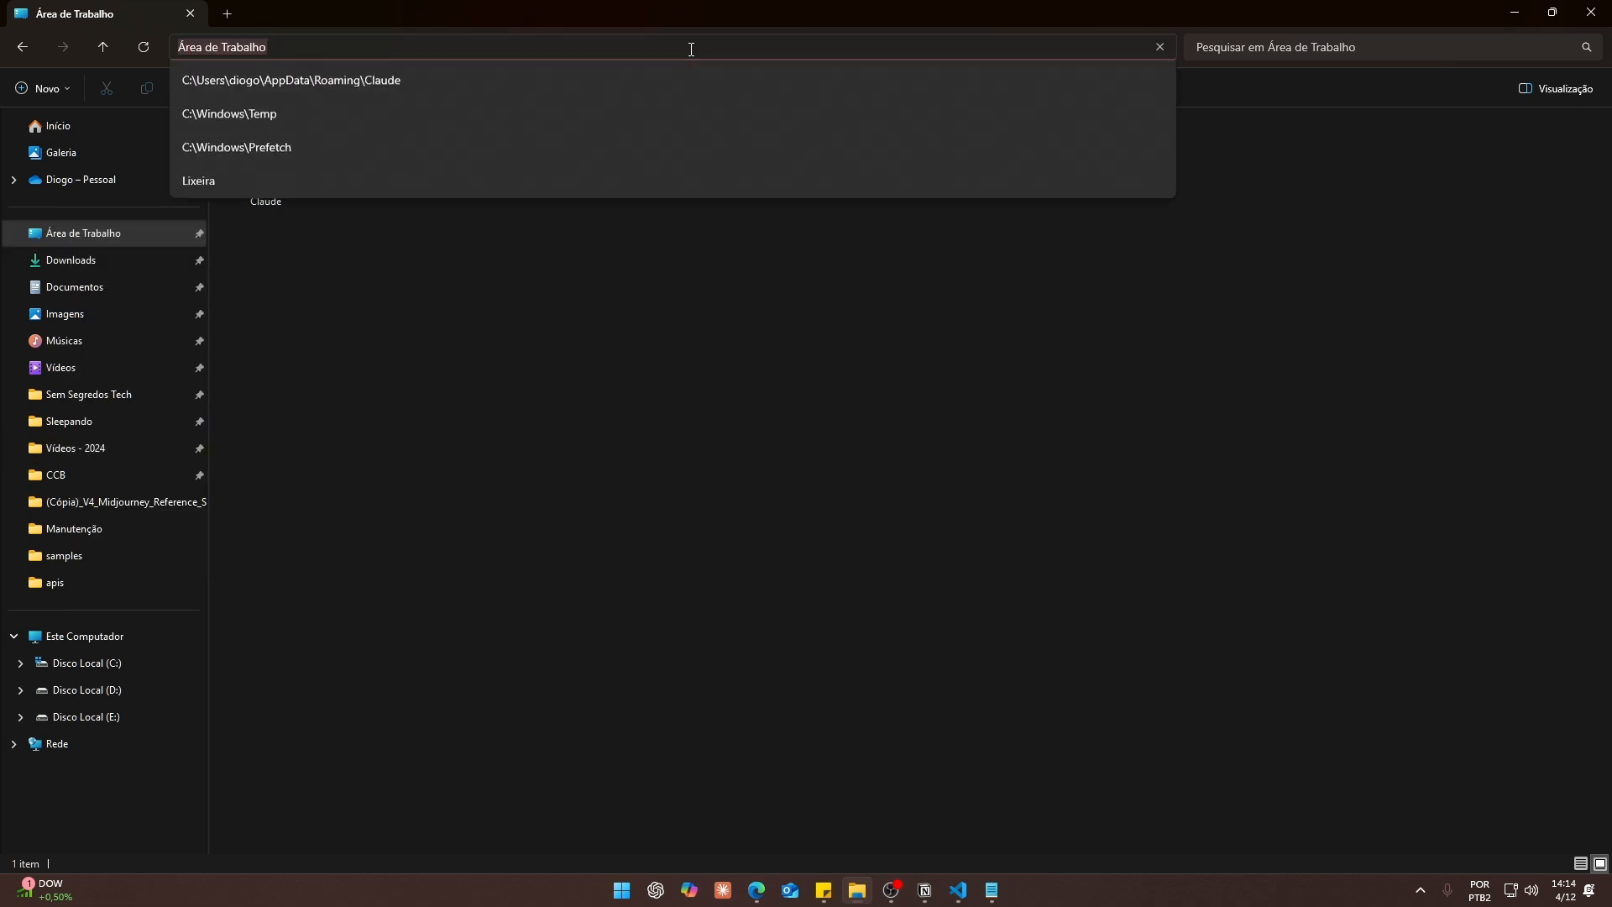
type("\"C:\\Users\\diogo\\Desktop\"")
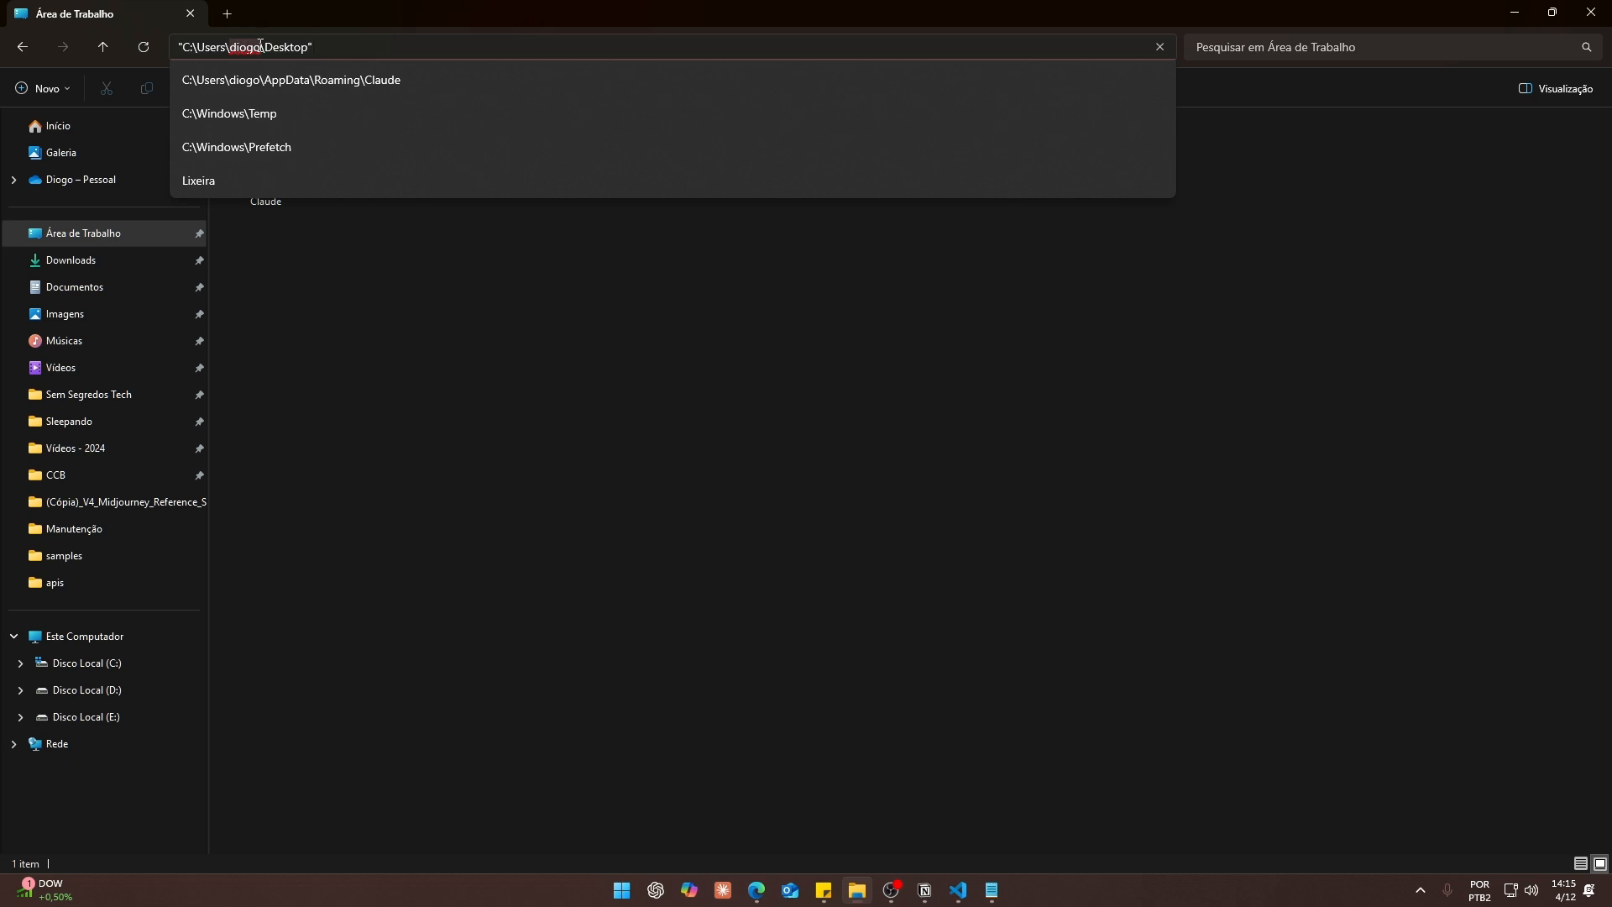
Compare the user name in the config file's Desktop path with the one in the Desktop folder's full path.
left_click(992, 890)
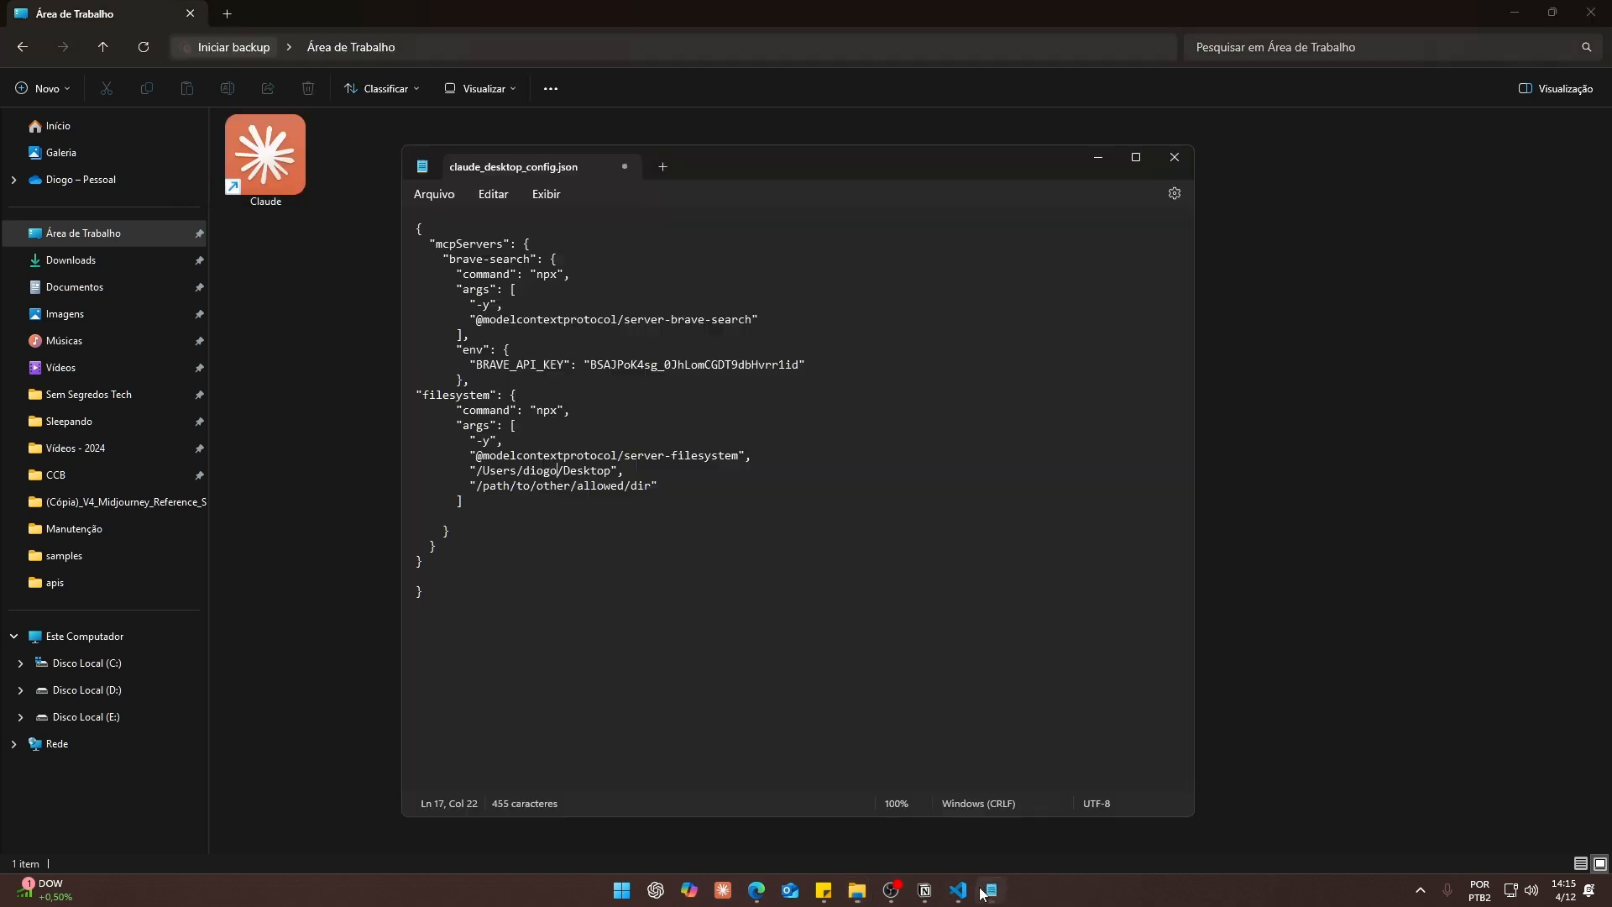
left_click_drag(522, 471, 555, 471)
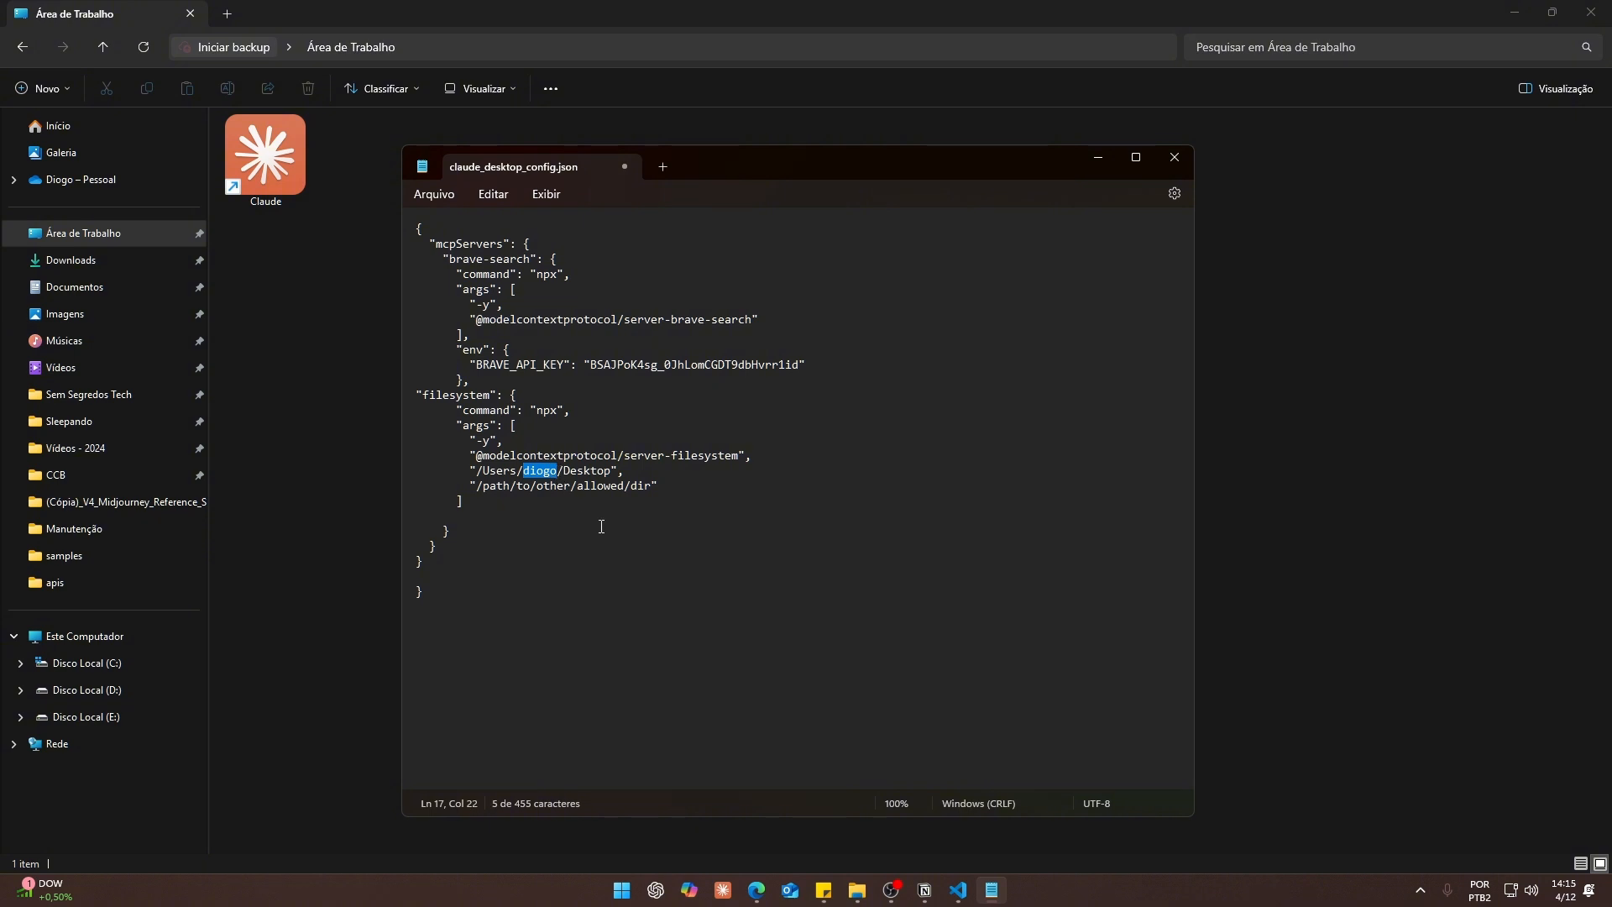
left_click(555, 471)
left_click(440, 38)
type("\"C:\\Users\\diogo\\Desktop\"")
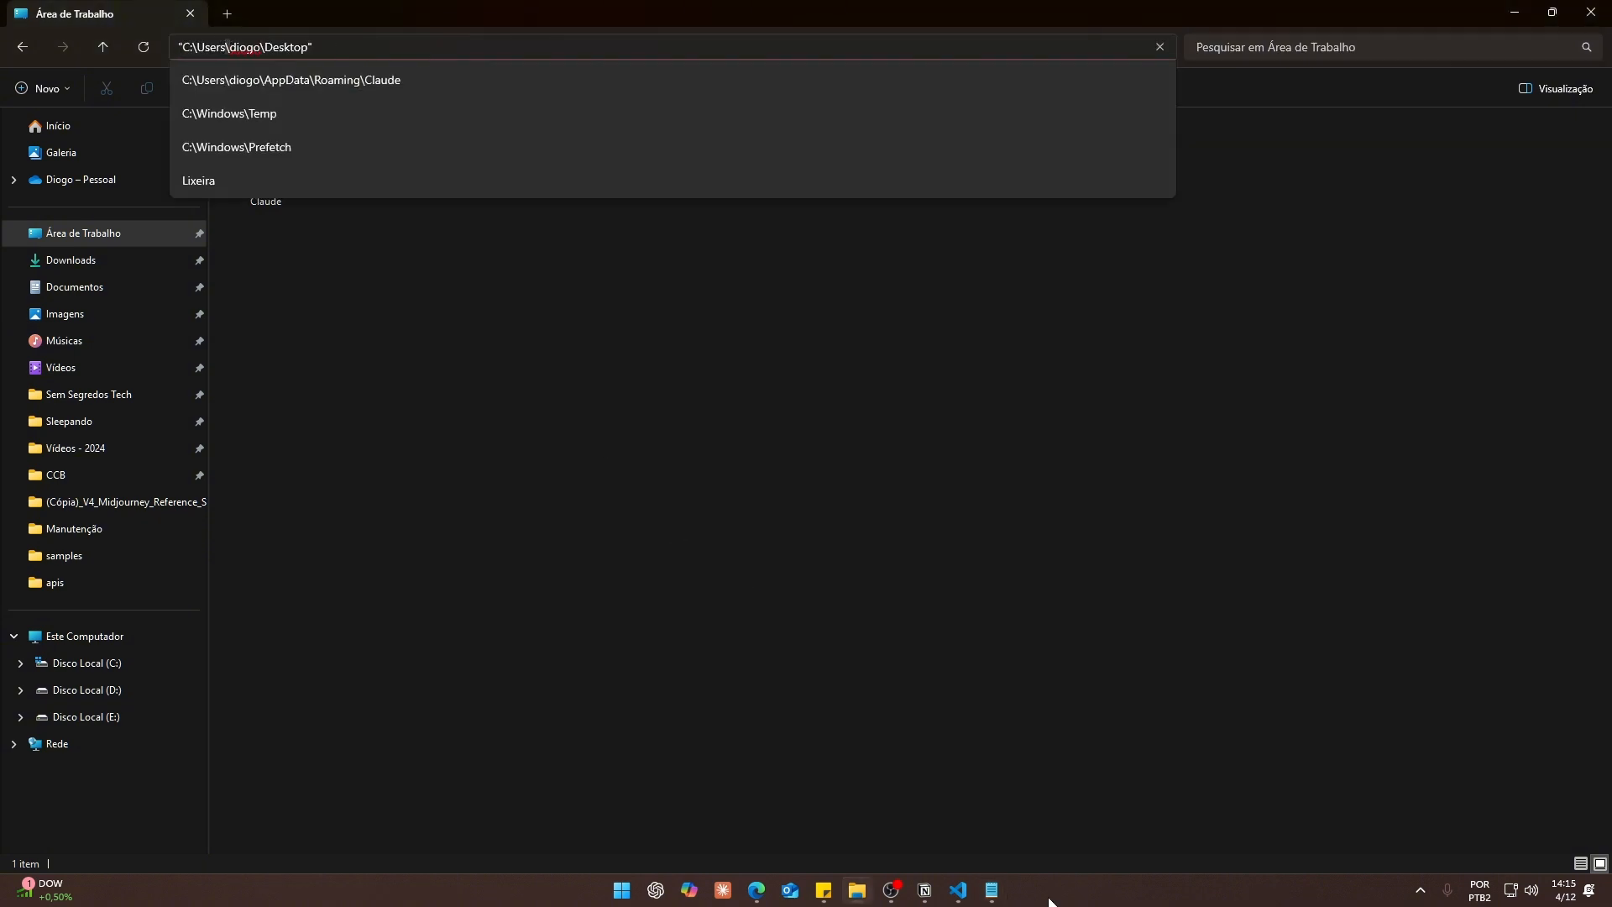
left_click(992, 890)
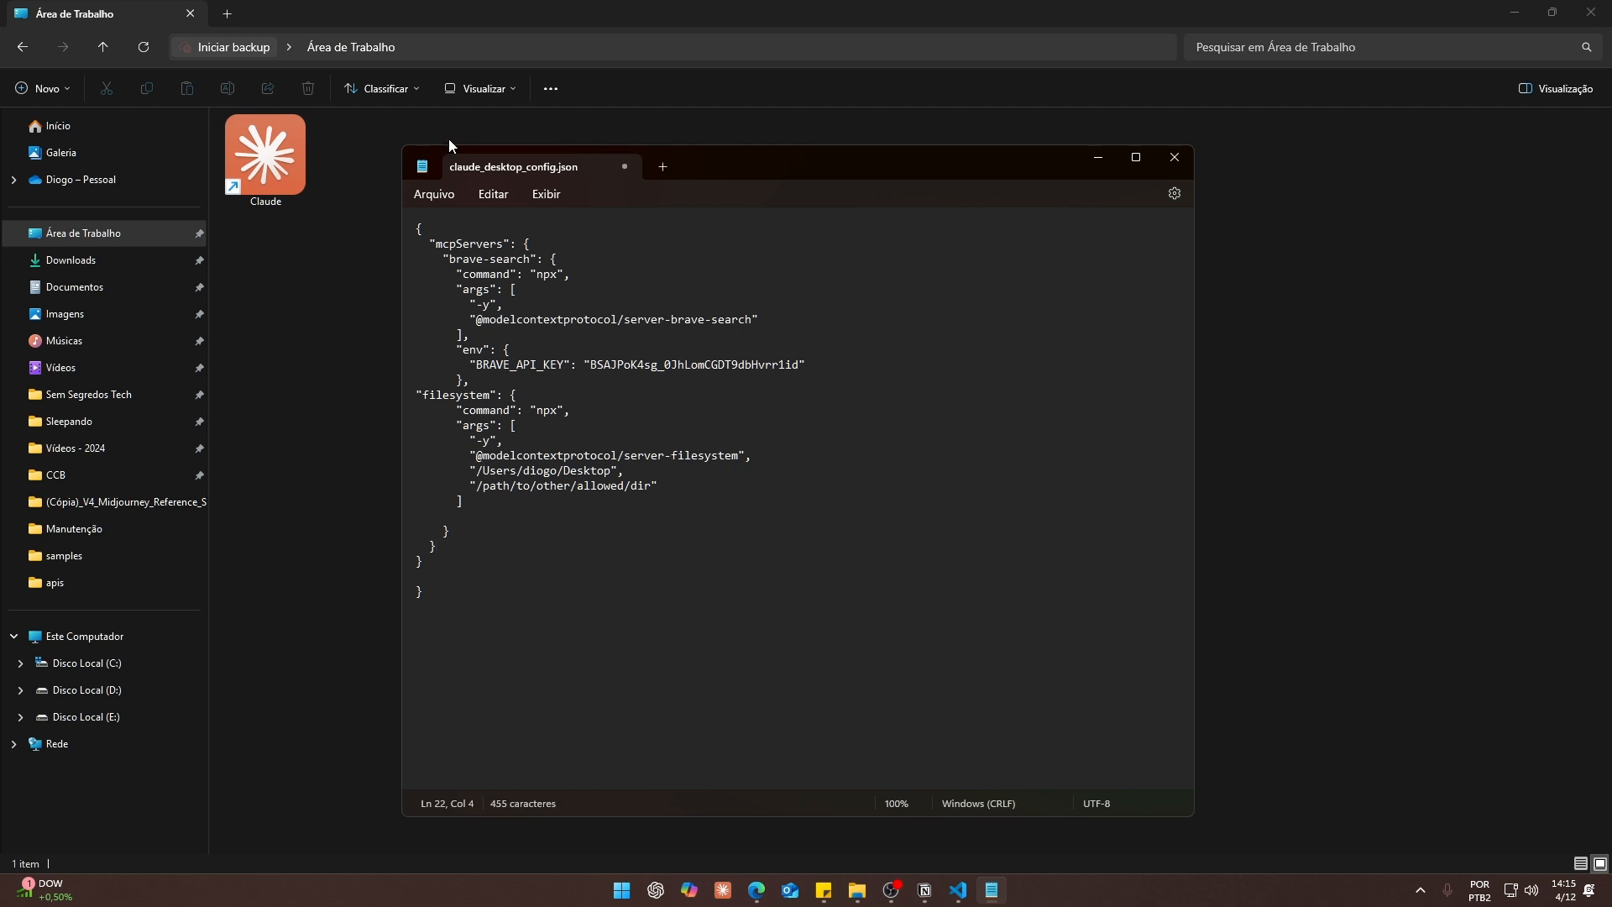
left_click(450, 47)
left_click(428, 489)
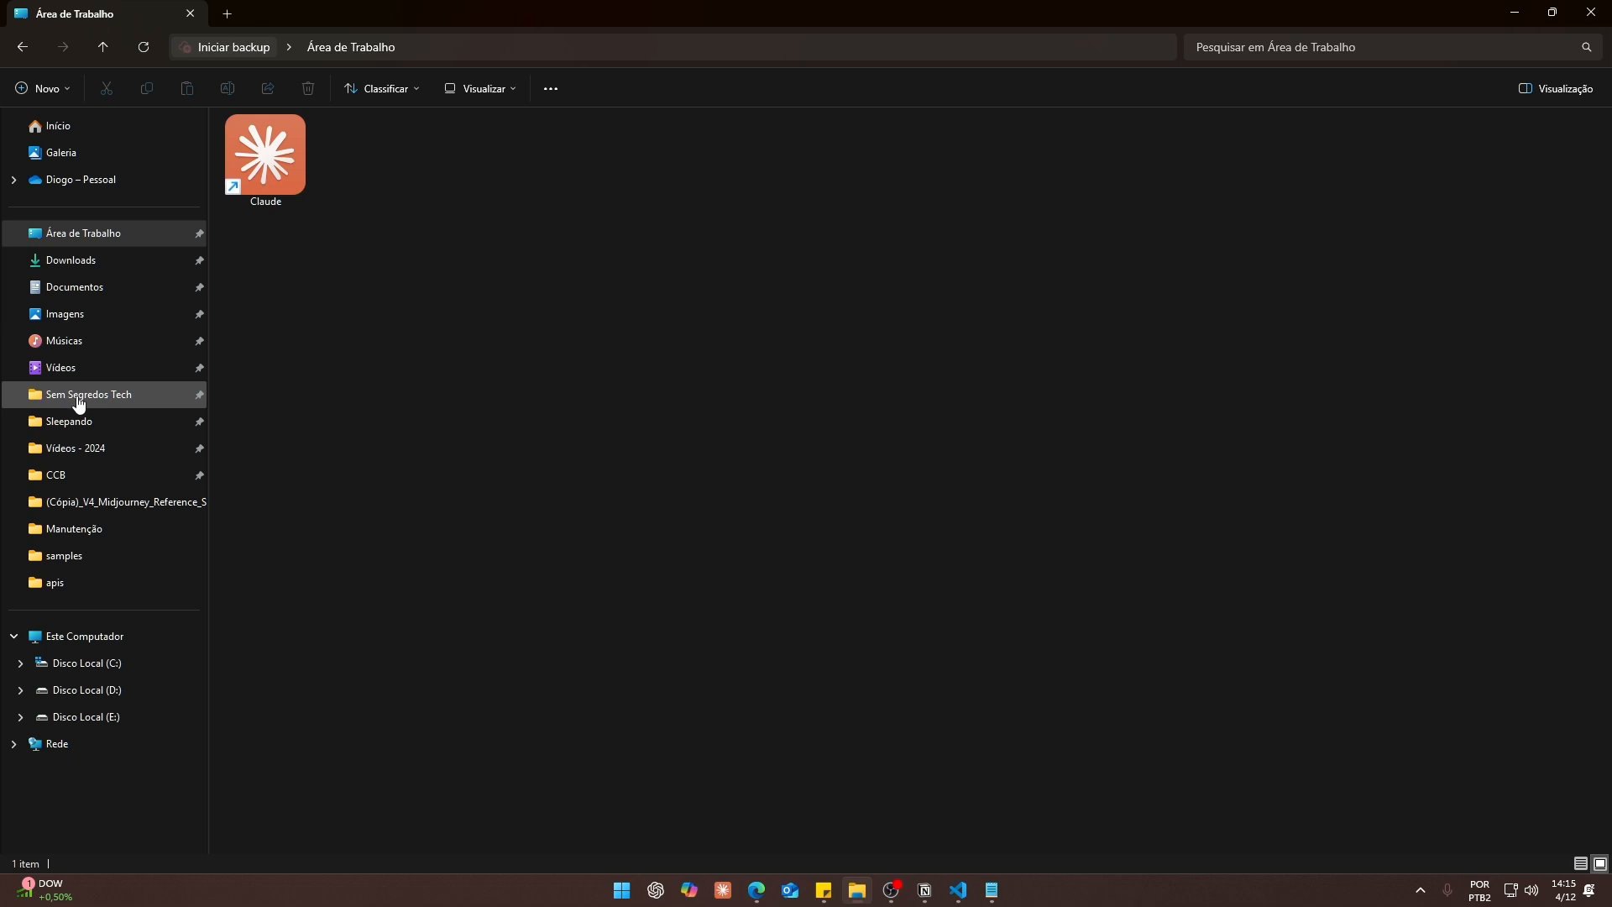
Copy the Documentos folder's path and paste it over the /path/to/other/allowed/dir placeholder in the filesystem args.
right_click(82, 288)
left_click(126, 487)
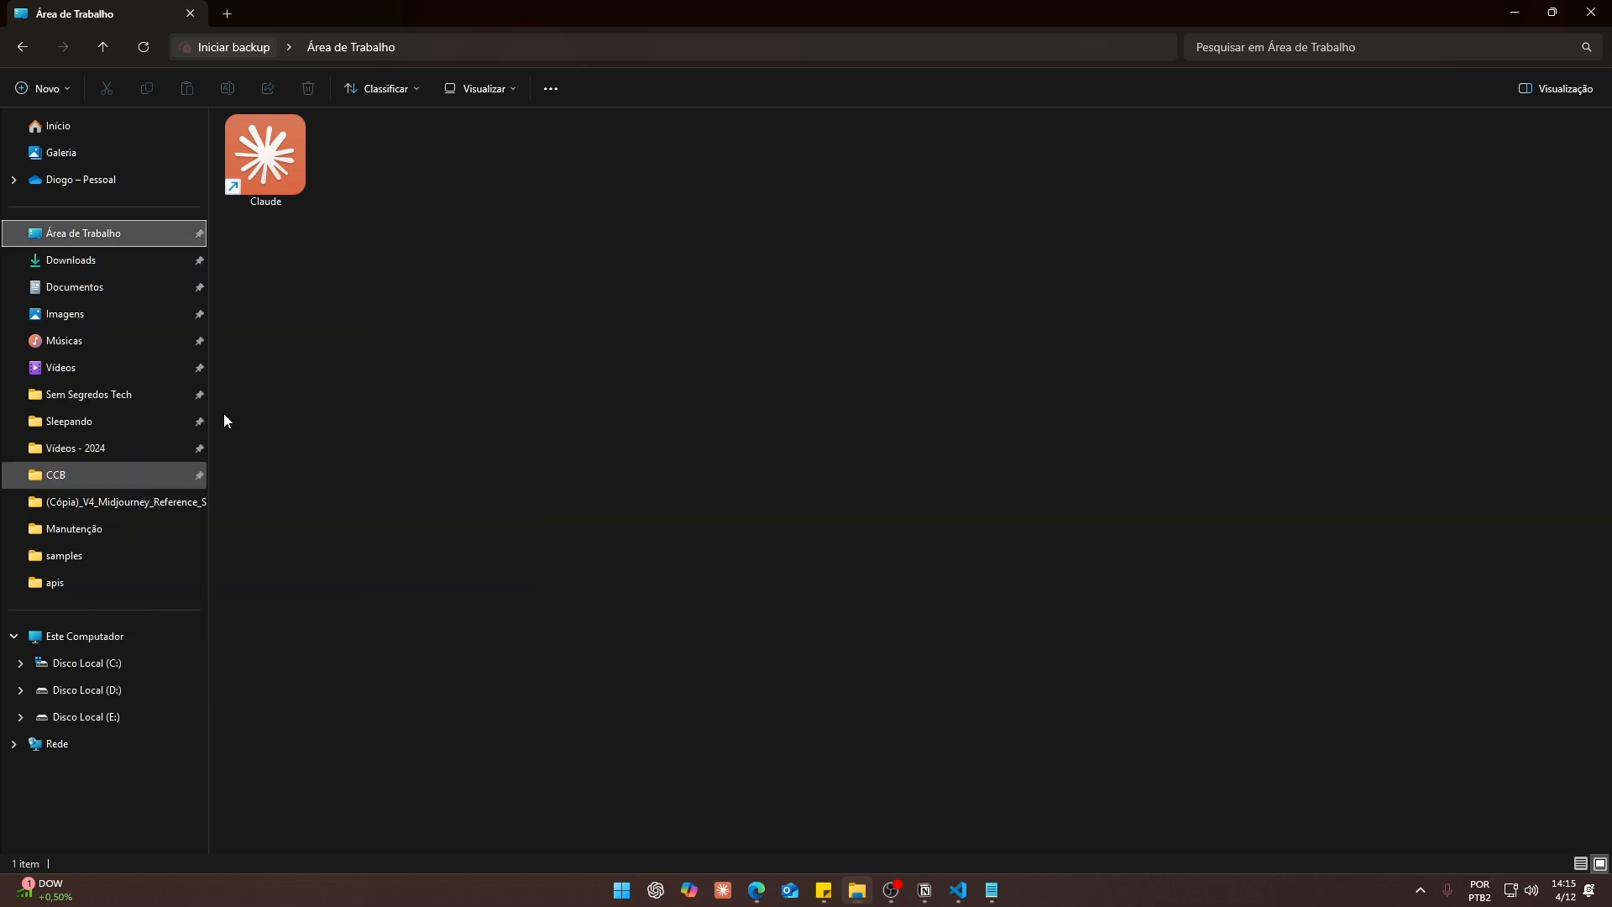
left_click(992, 890)
type("\"C:\\Users\\diogo\\Documents\"")
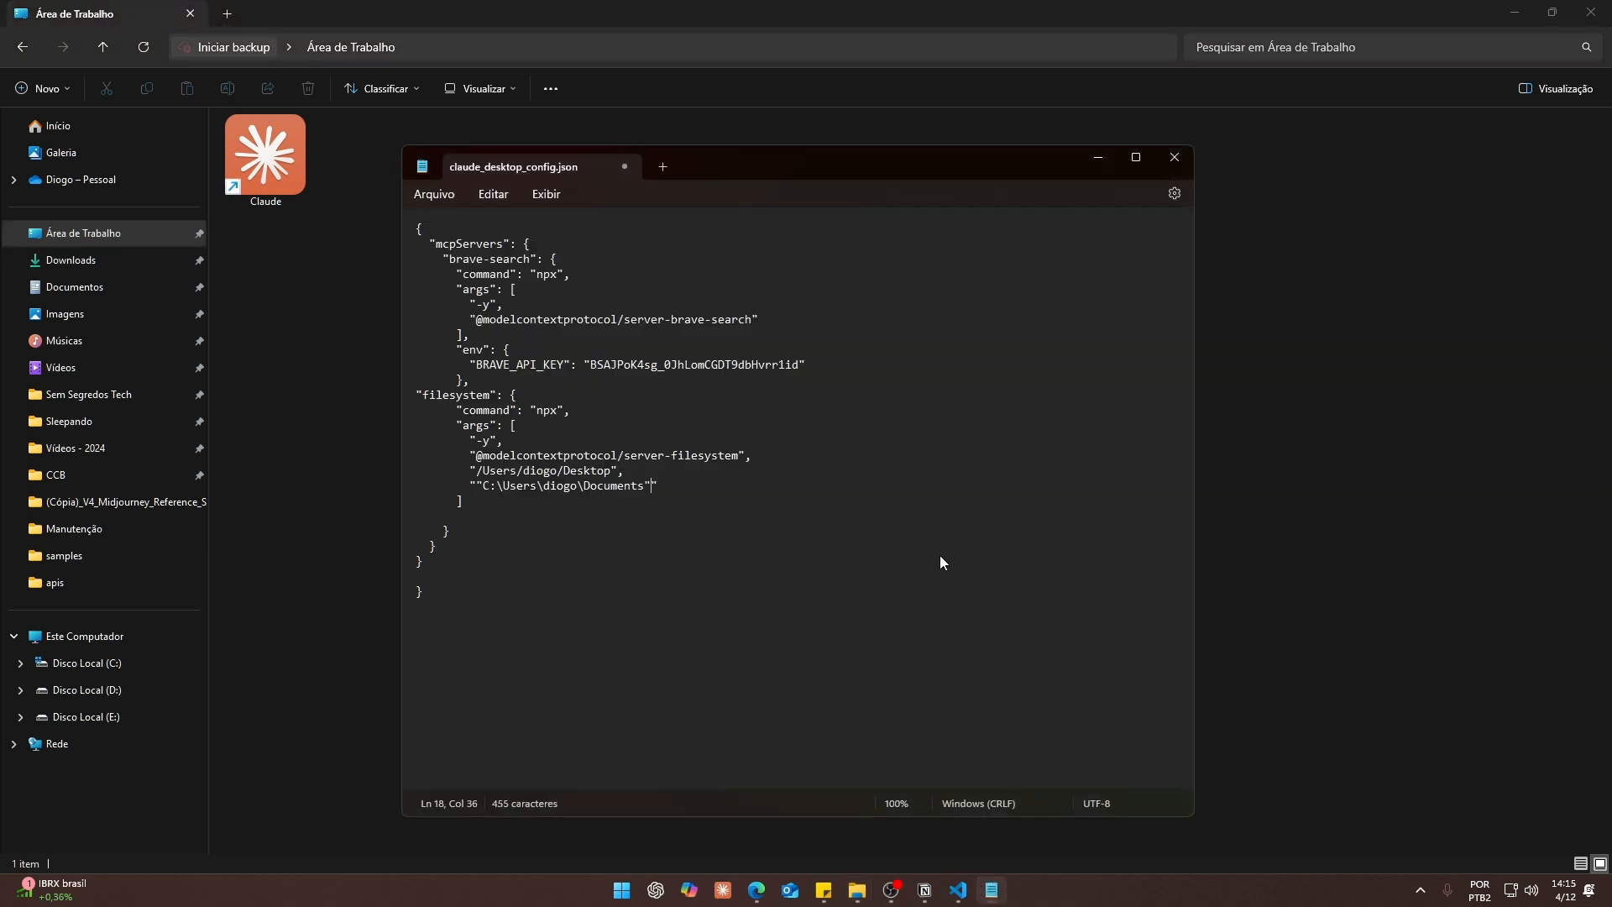
Remove the extra opening quote from the Documents path and change its backslashes to forward slashes.
left_click(482, 486)
key("BackSpace")
key("BackSpace")
type("/")
left_click(537, 486)
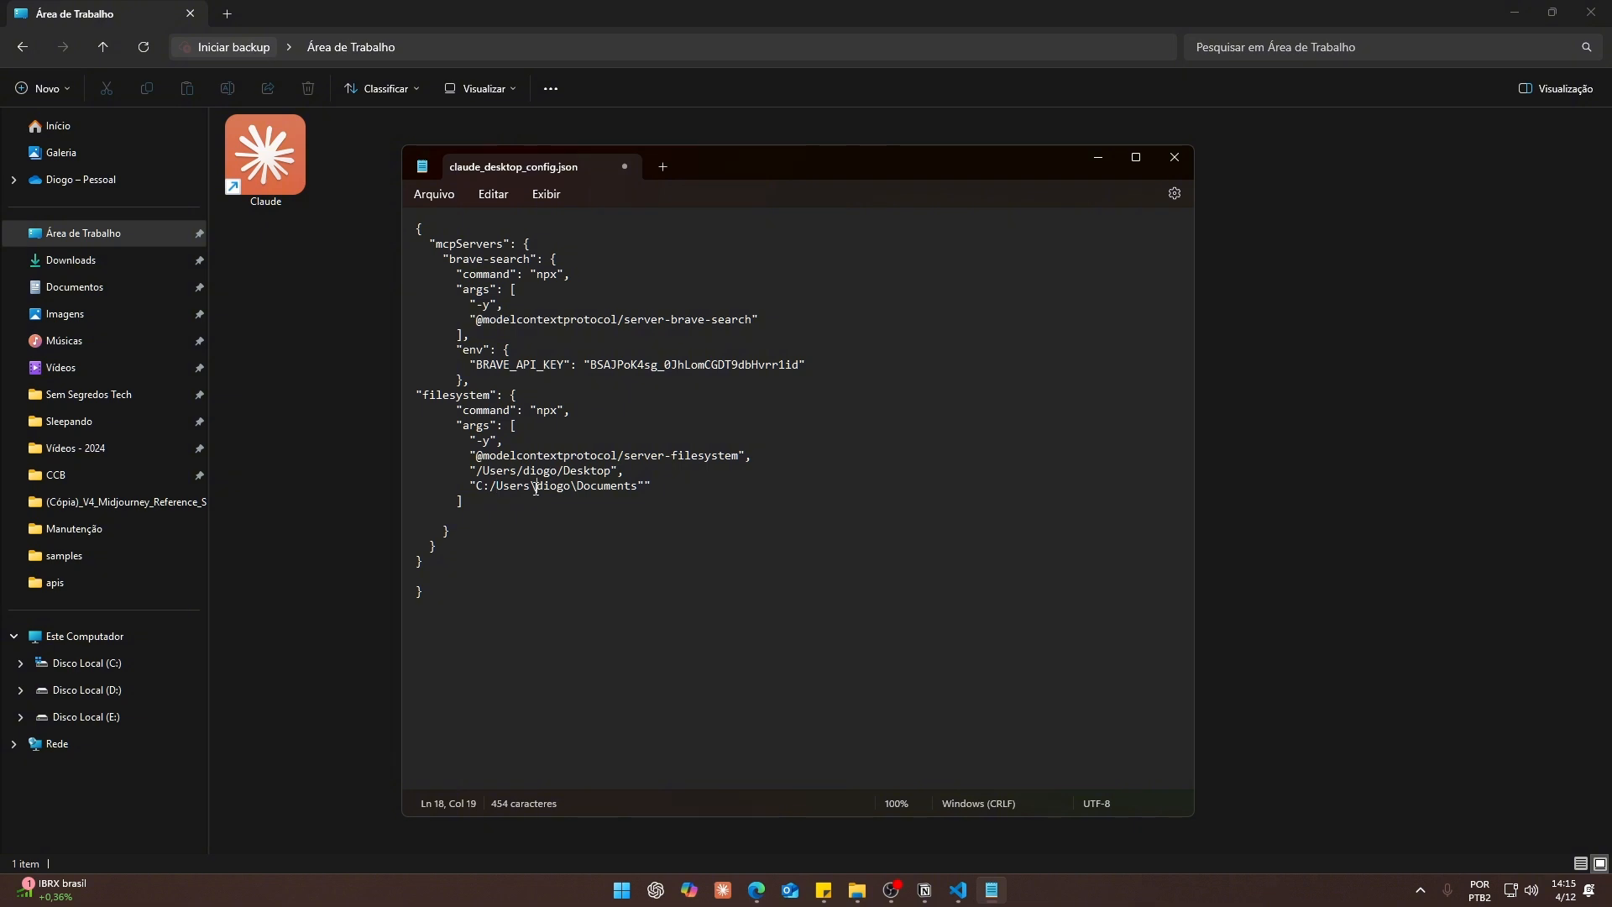
key("BackSpace")
type("/")
left_click(578, 486)
key("BackSpace")
type("/")
Delete the Documents path line and the comma after the Desktop path, save claude_desktop_config.json and close it.
left_click_drag(649, 486, 468, 486)
key("BackSpace")
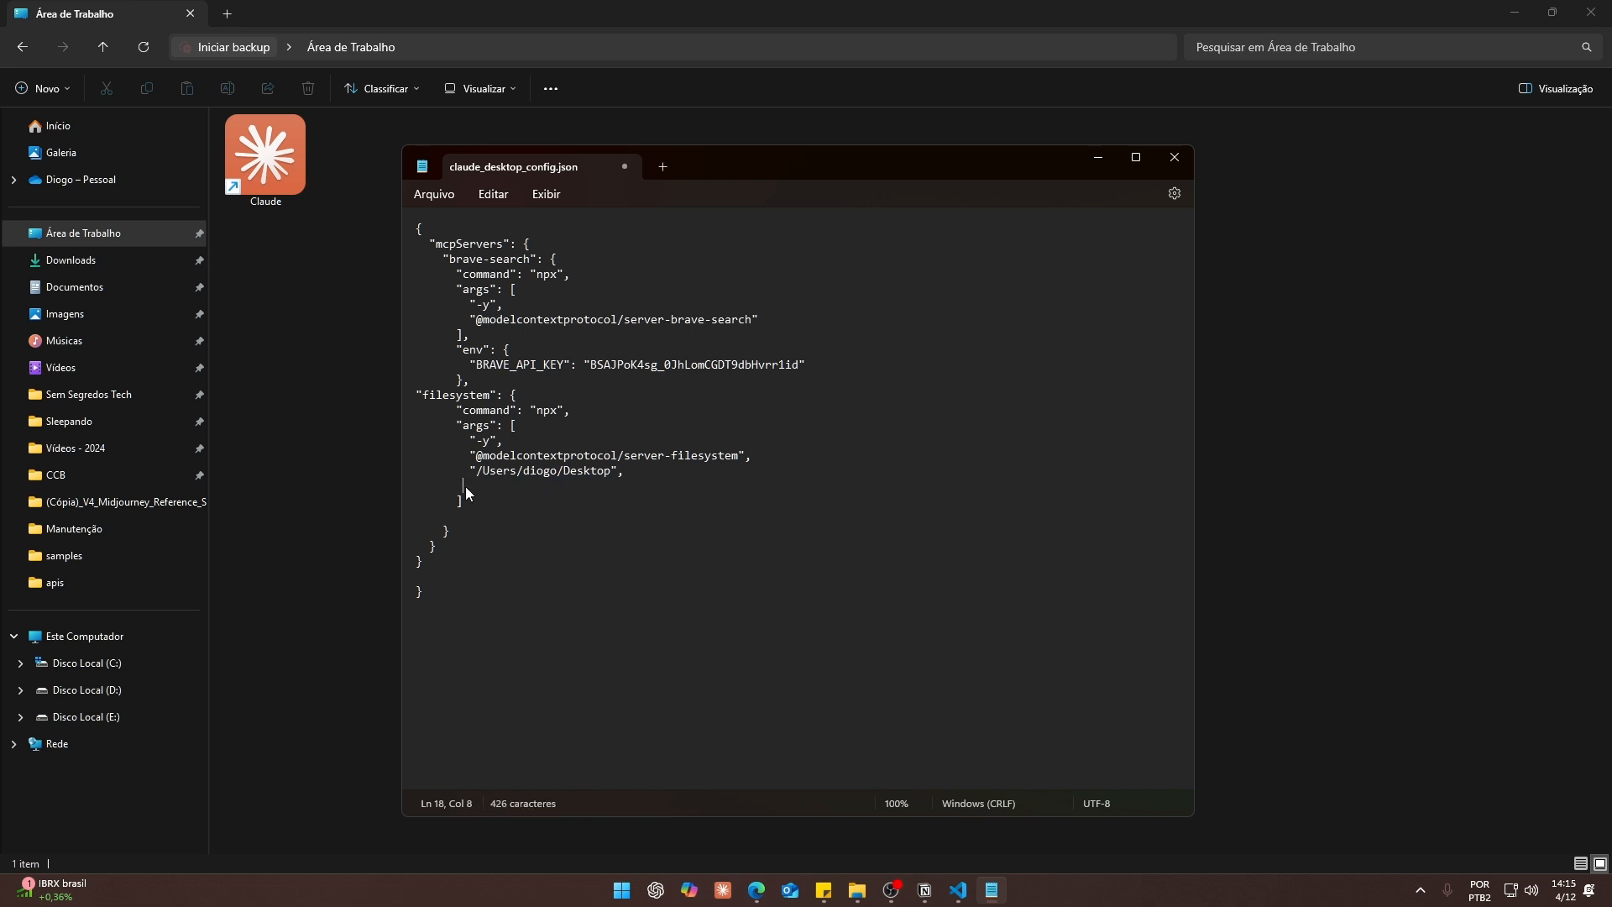
key("BackSpace")
key("BackSpace")
left_click(647, 475)
key("BackSpace")
key("Delete")
key("ctrl+s")
left_click(1174, 157)
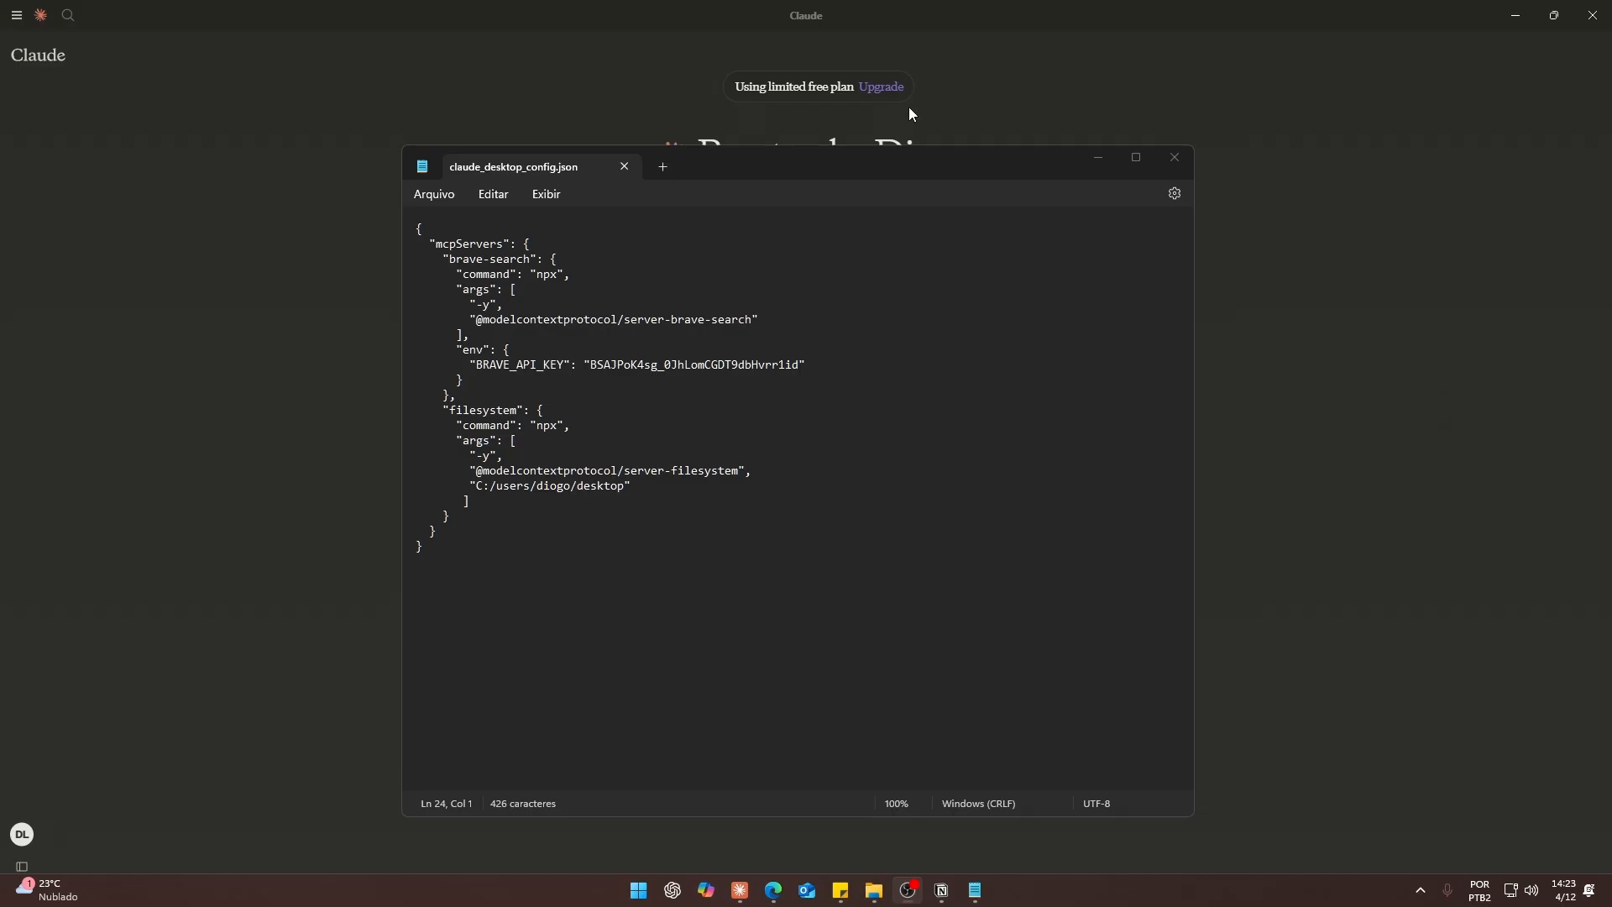
Review the corrected claude_desktop_config.json, checking the closing braces of env, brave-search and filesystem and the comma between the two servers.
double_click(1007, 158)
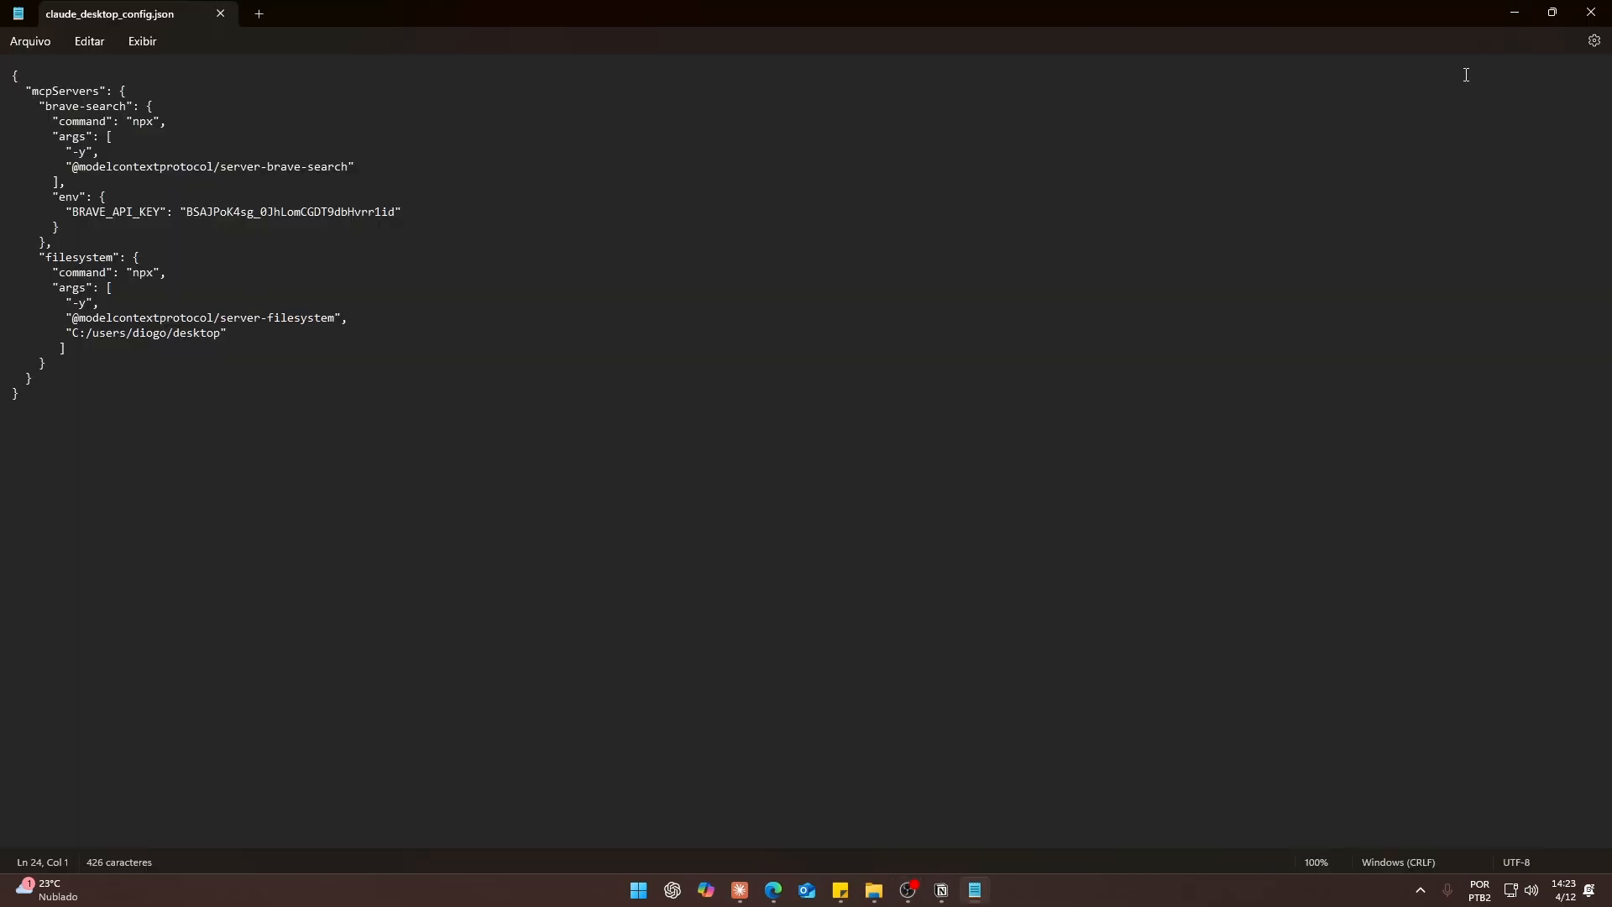
left_click(1552, 12)
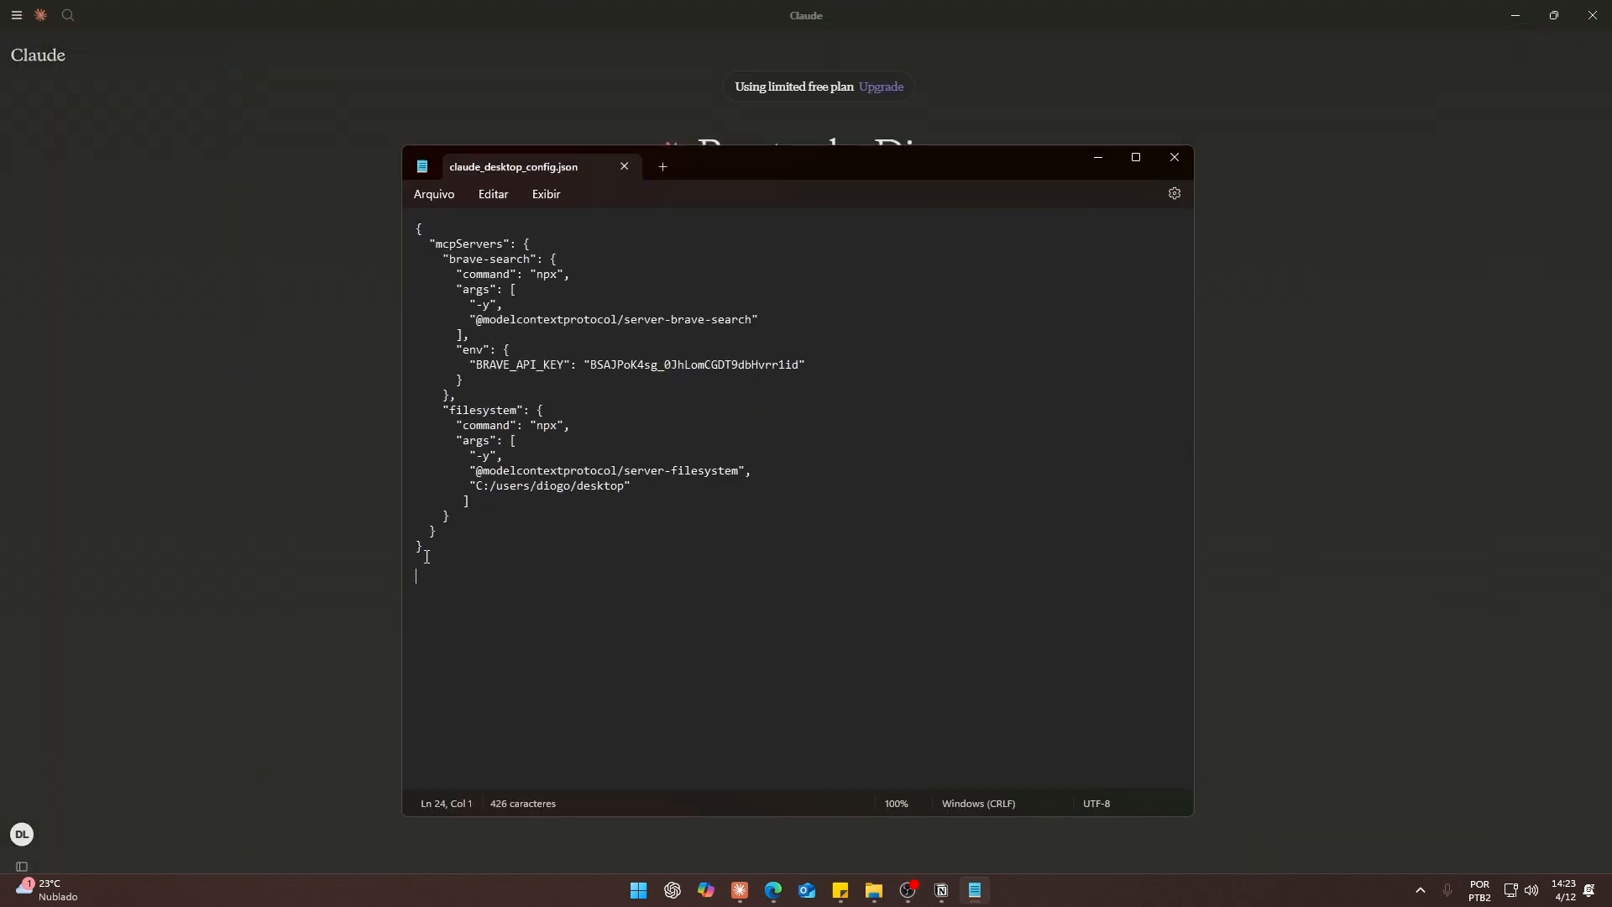
left_click_drag(426, 552, 443, 522)
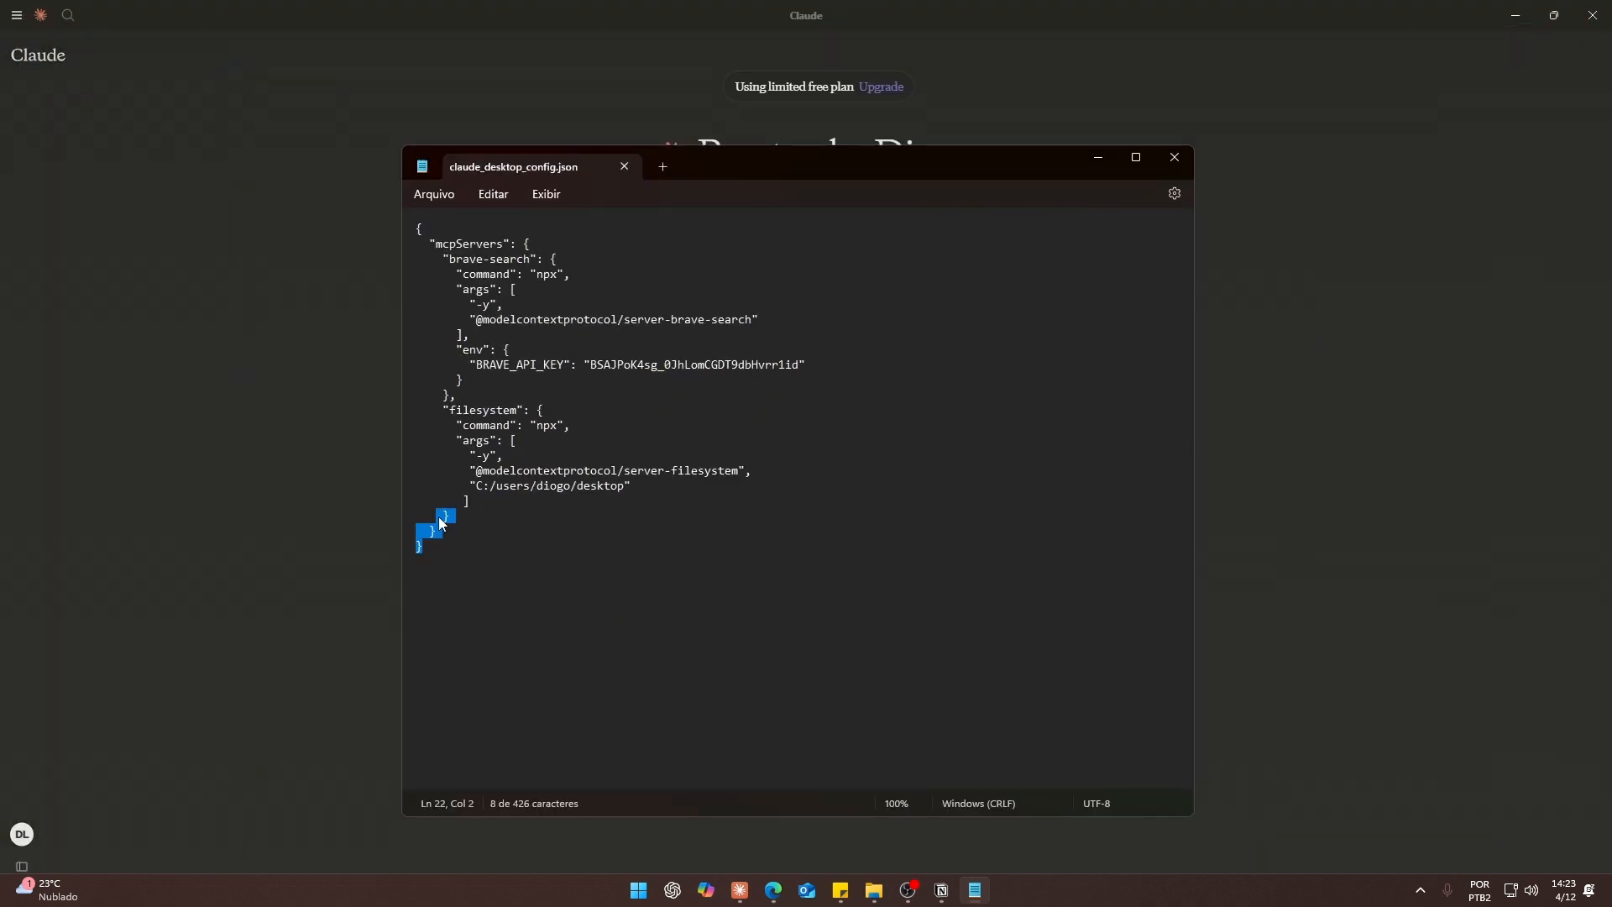
left_click(465, 382)
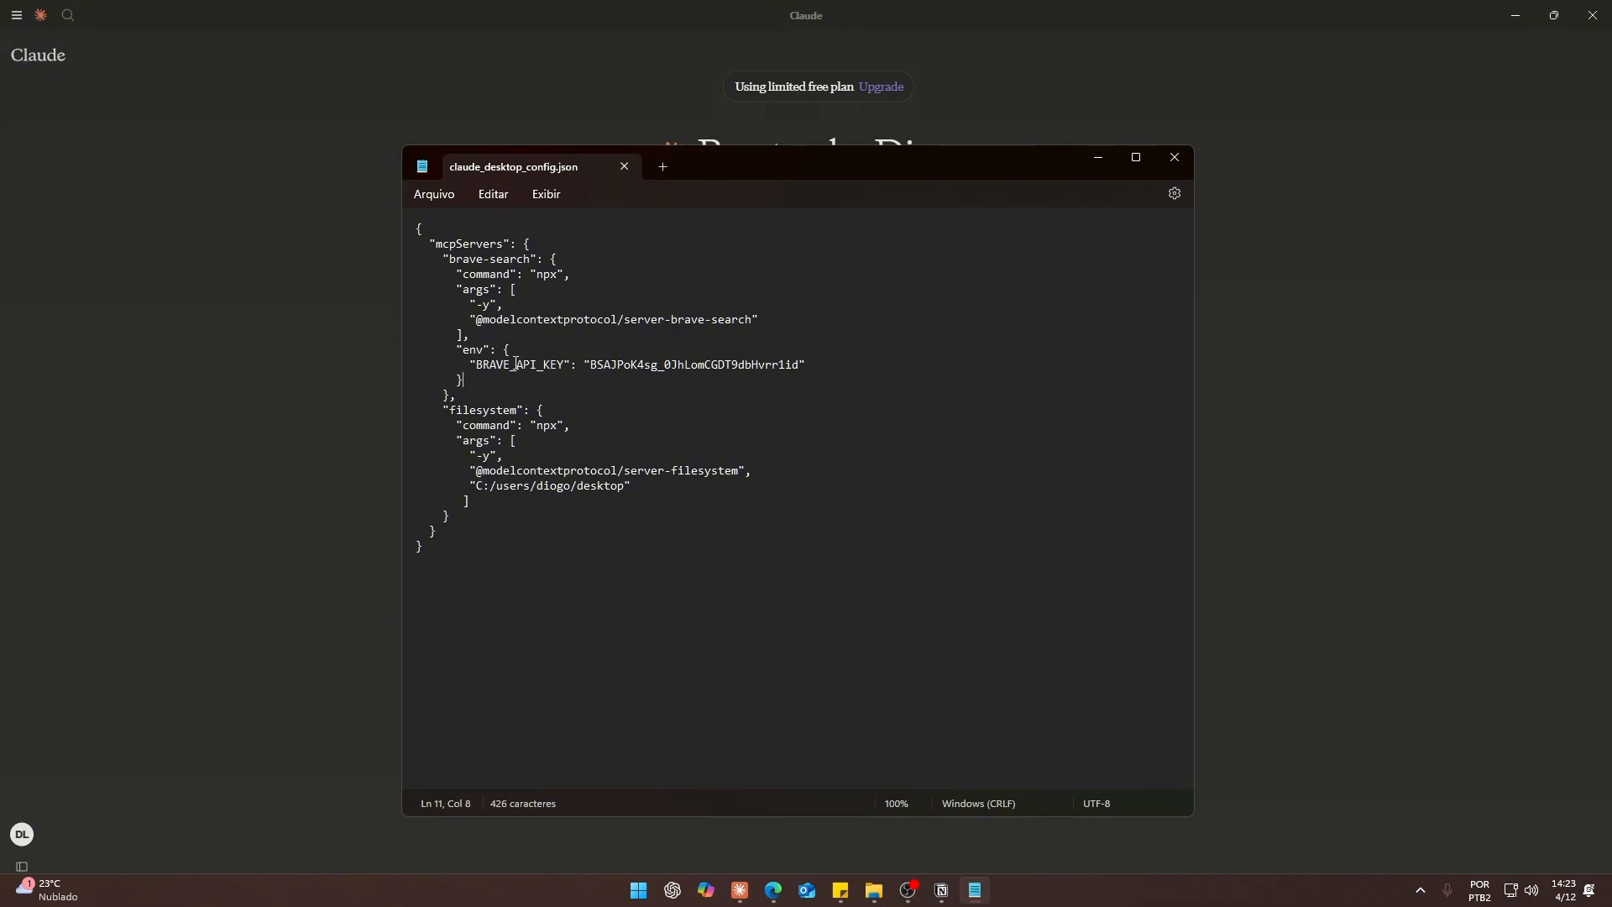
left_click_drag(512, 351, 458, 395)
left_click(449, 400)
left_click(531, 398)
left_click_drag(449, 521, 403, 544)
left_click(645, 552)
Minimize the configuration file and review the available MCP tools, from brave_web_search and create_directory through search_files and write_file.
left_click(1098, 158)
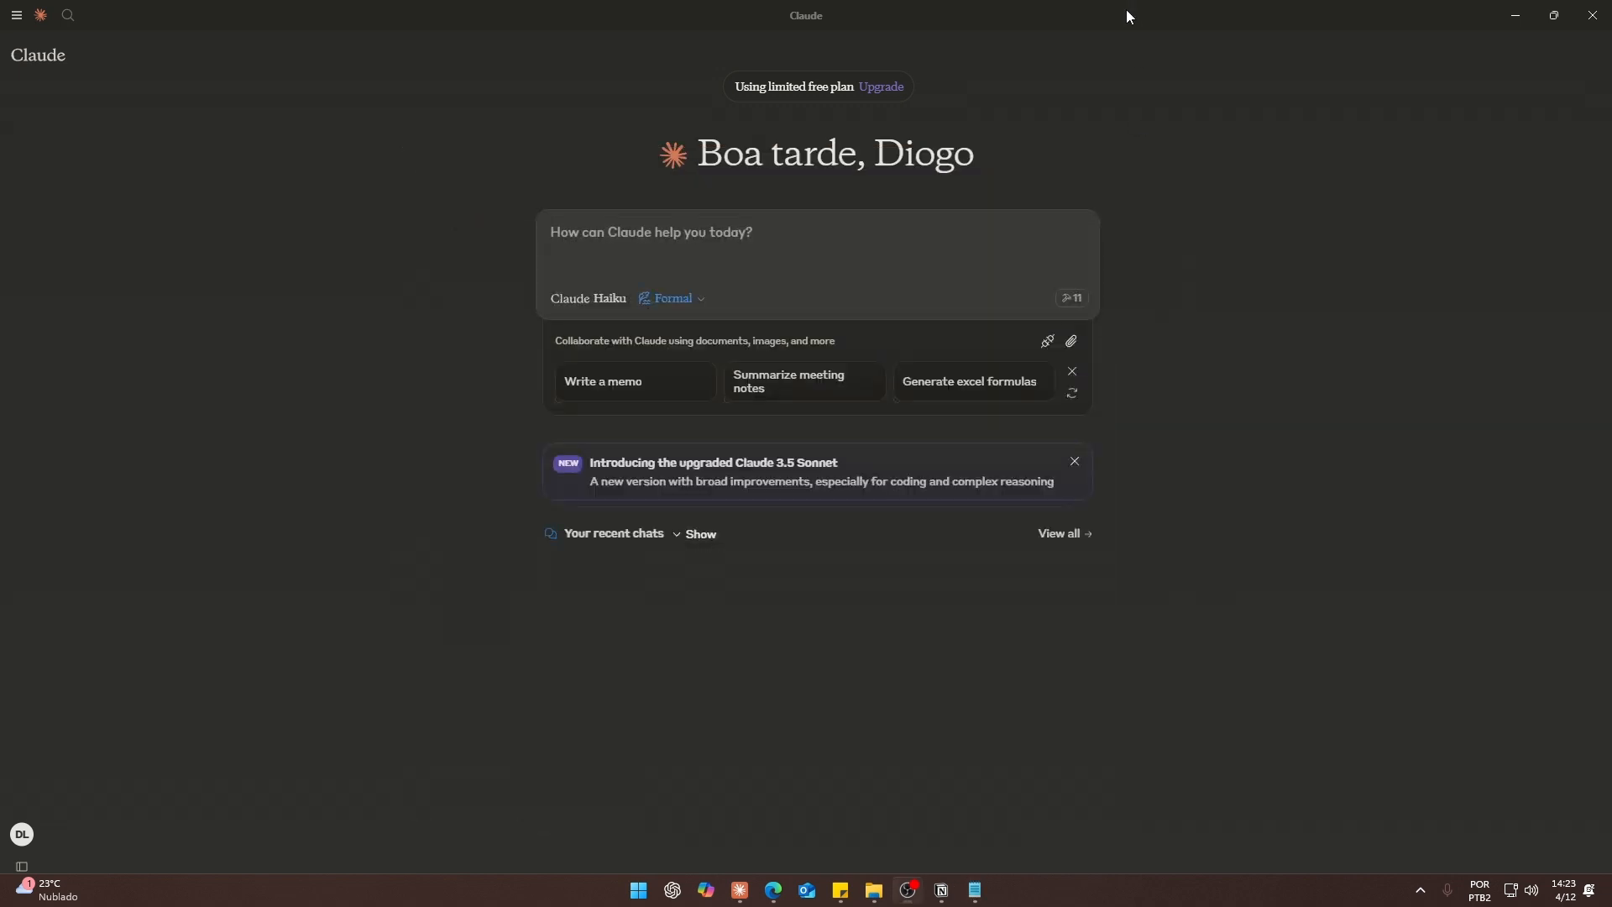
left_click(1069, 300)
scroll(863, 340, "down", 1)
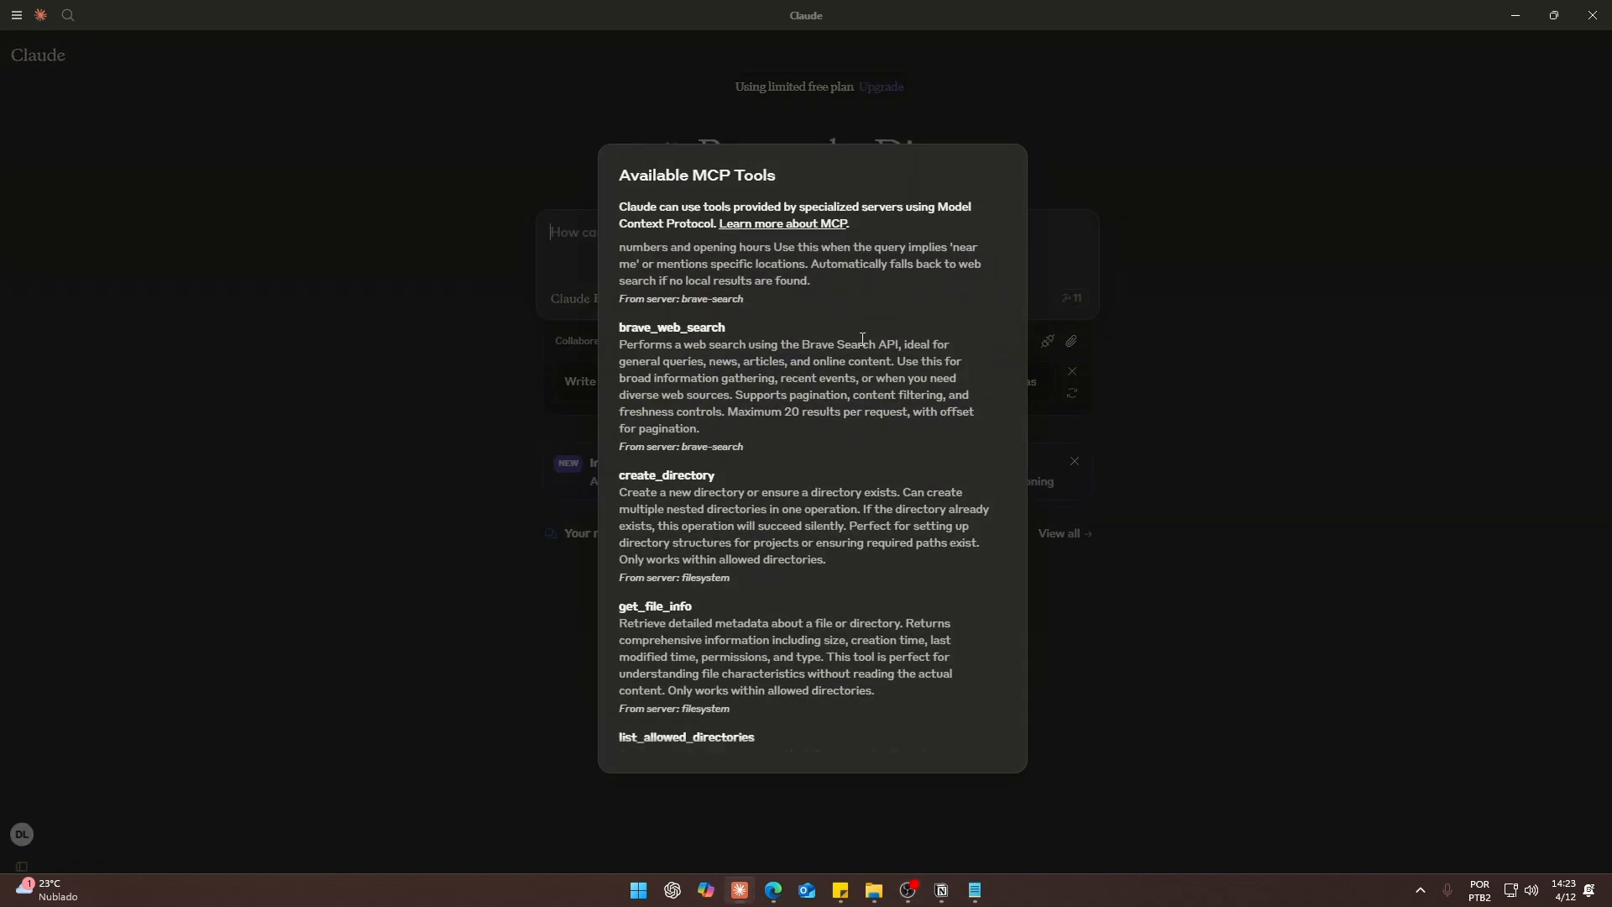
scroll(876, 321, "down", 1)
left_click_drag(619, 391, 716, 391)
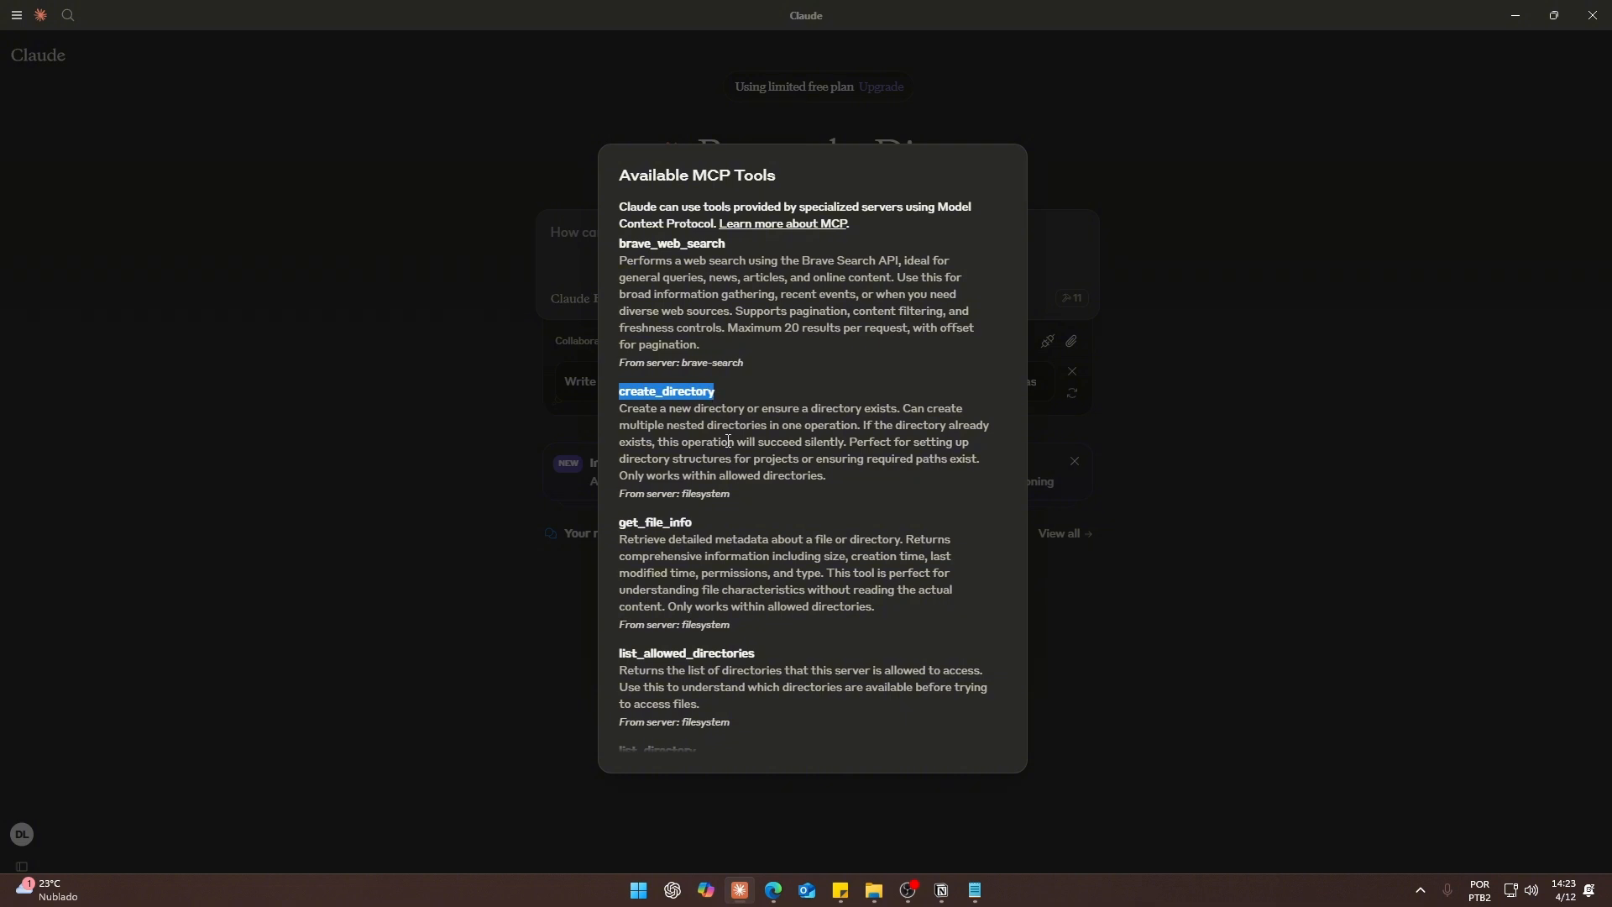
scroll(728, 440, "down", 2)
left_click_drag(618, 354, 693, 356)
scroll(804, 495, "down", 1)
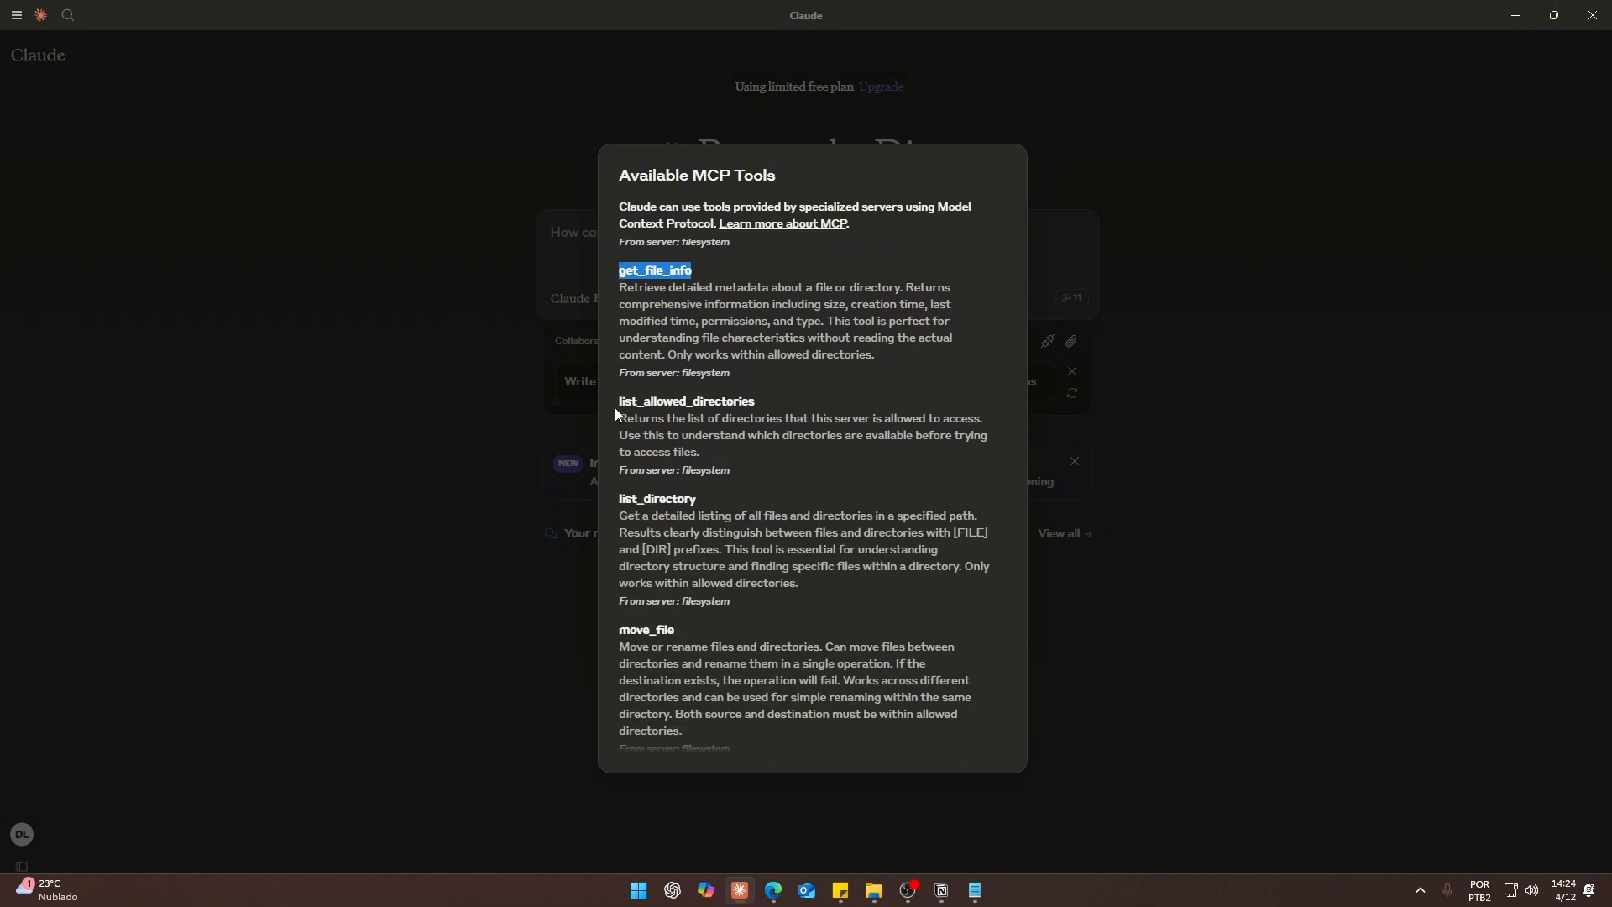
left_click_drag(619, 402, 758, 403)
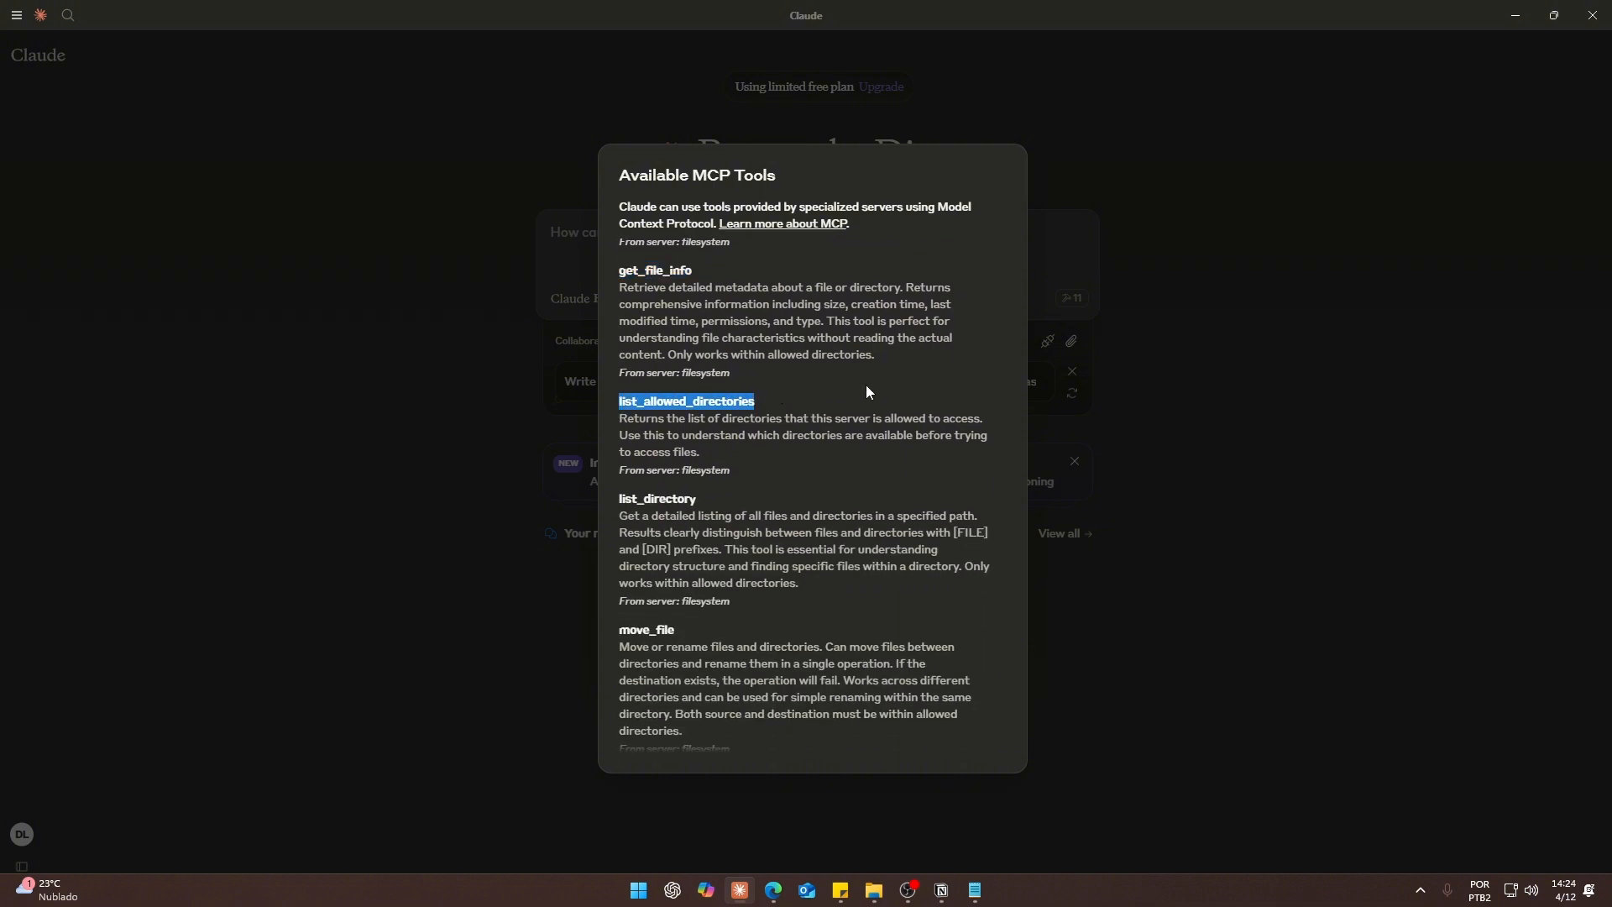
scroll(864, 384, "down", 1)
left_click_drag(619, 417, 696, 416)
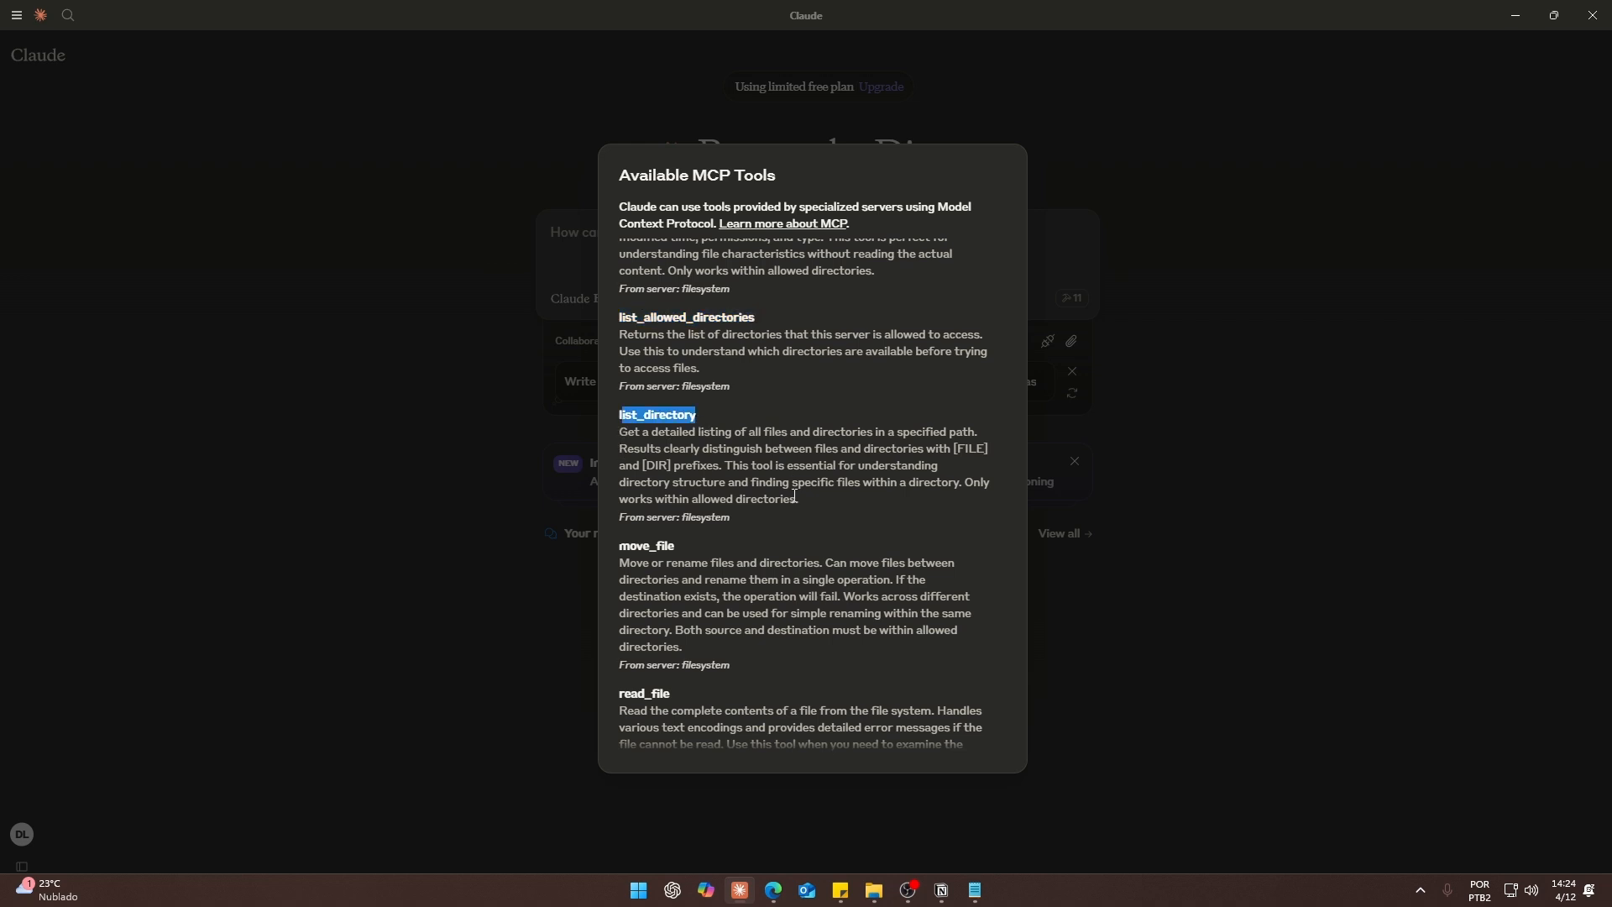
left_click(696, 416)
scroll(617, 509, "down", 2)
left_click_drag(619, 379, 655, 380)
left_click_drag(619, 527, 695, 526)
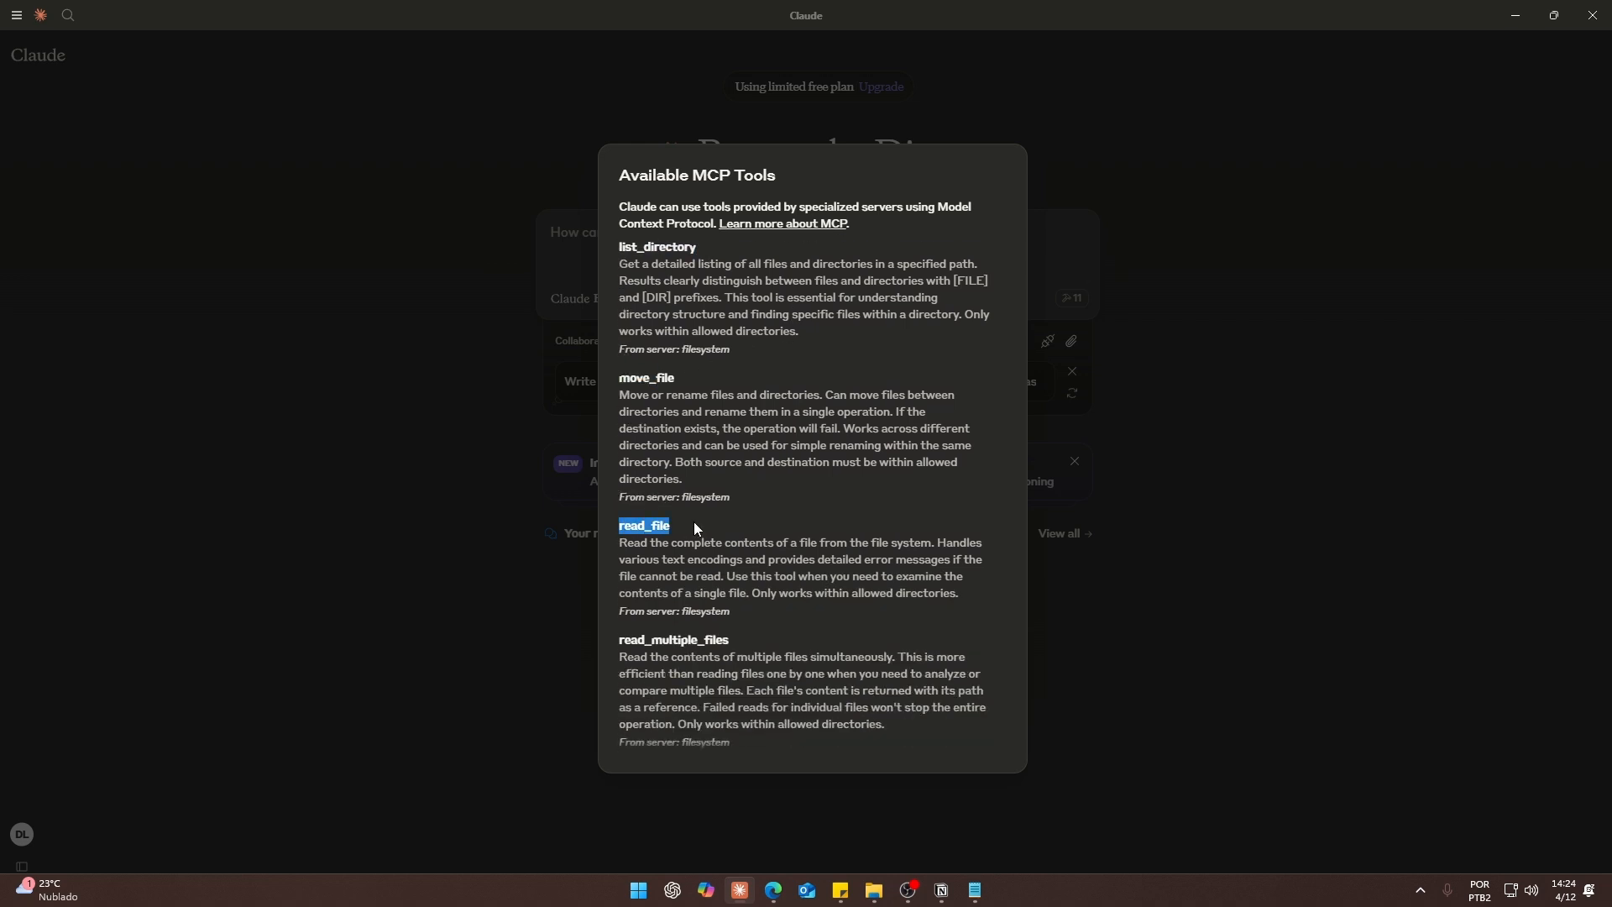
scroll(696, 527, "down", 2)
left_click_drag(623, 472, 739, 473)
scroll(848, 471, "down", 1)
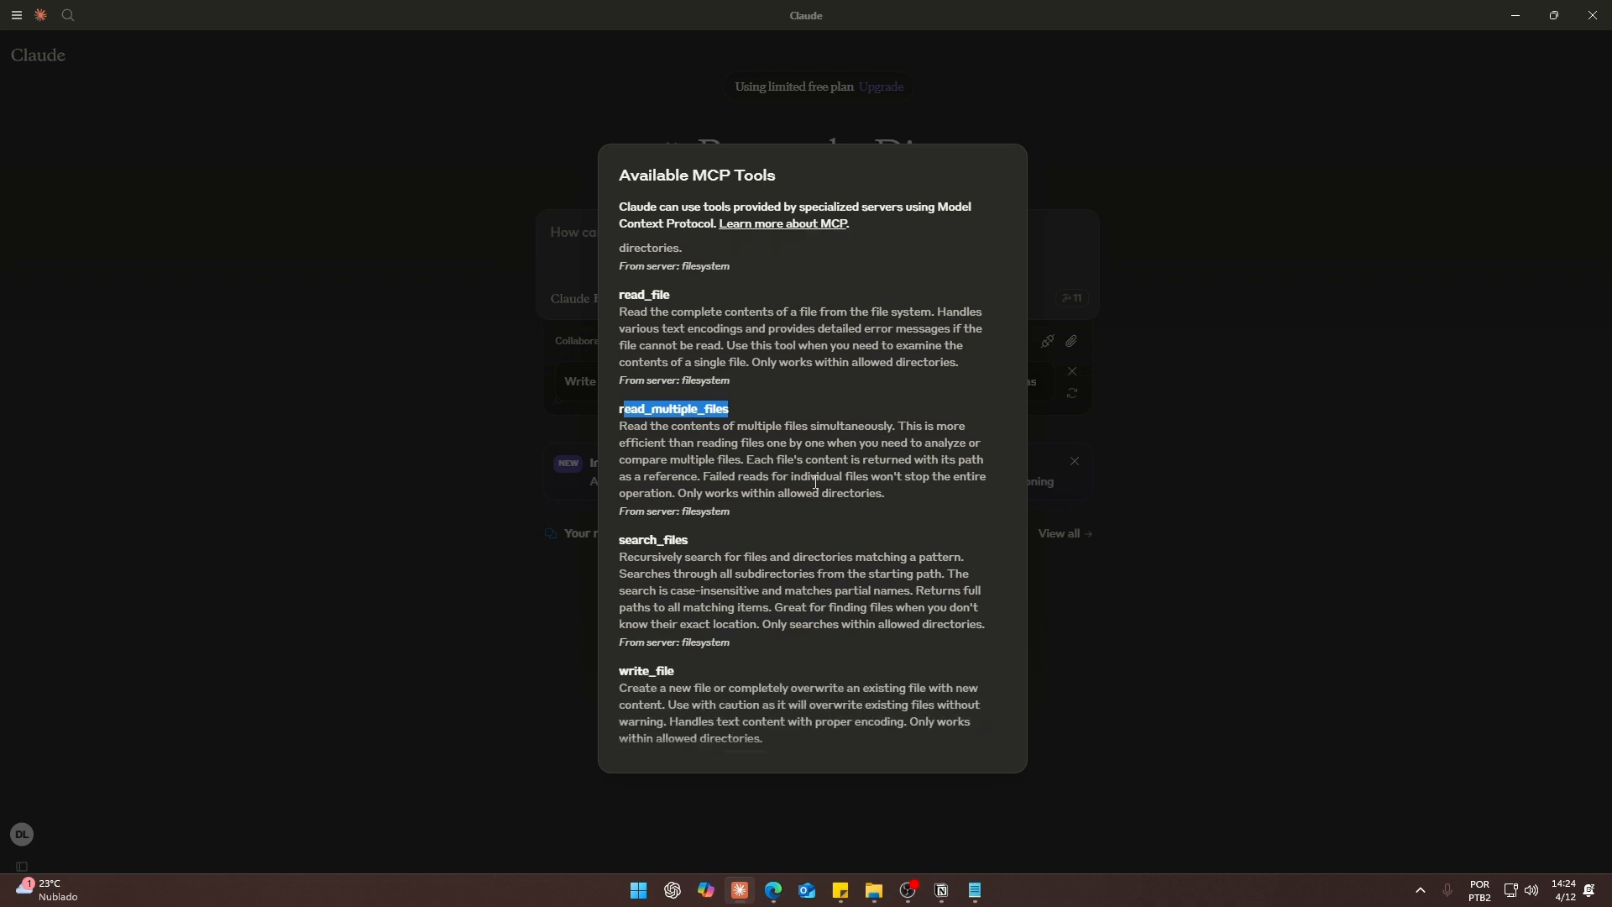
left_click_drag(619, 514, 689, 516)
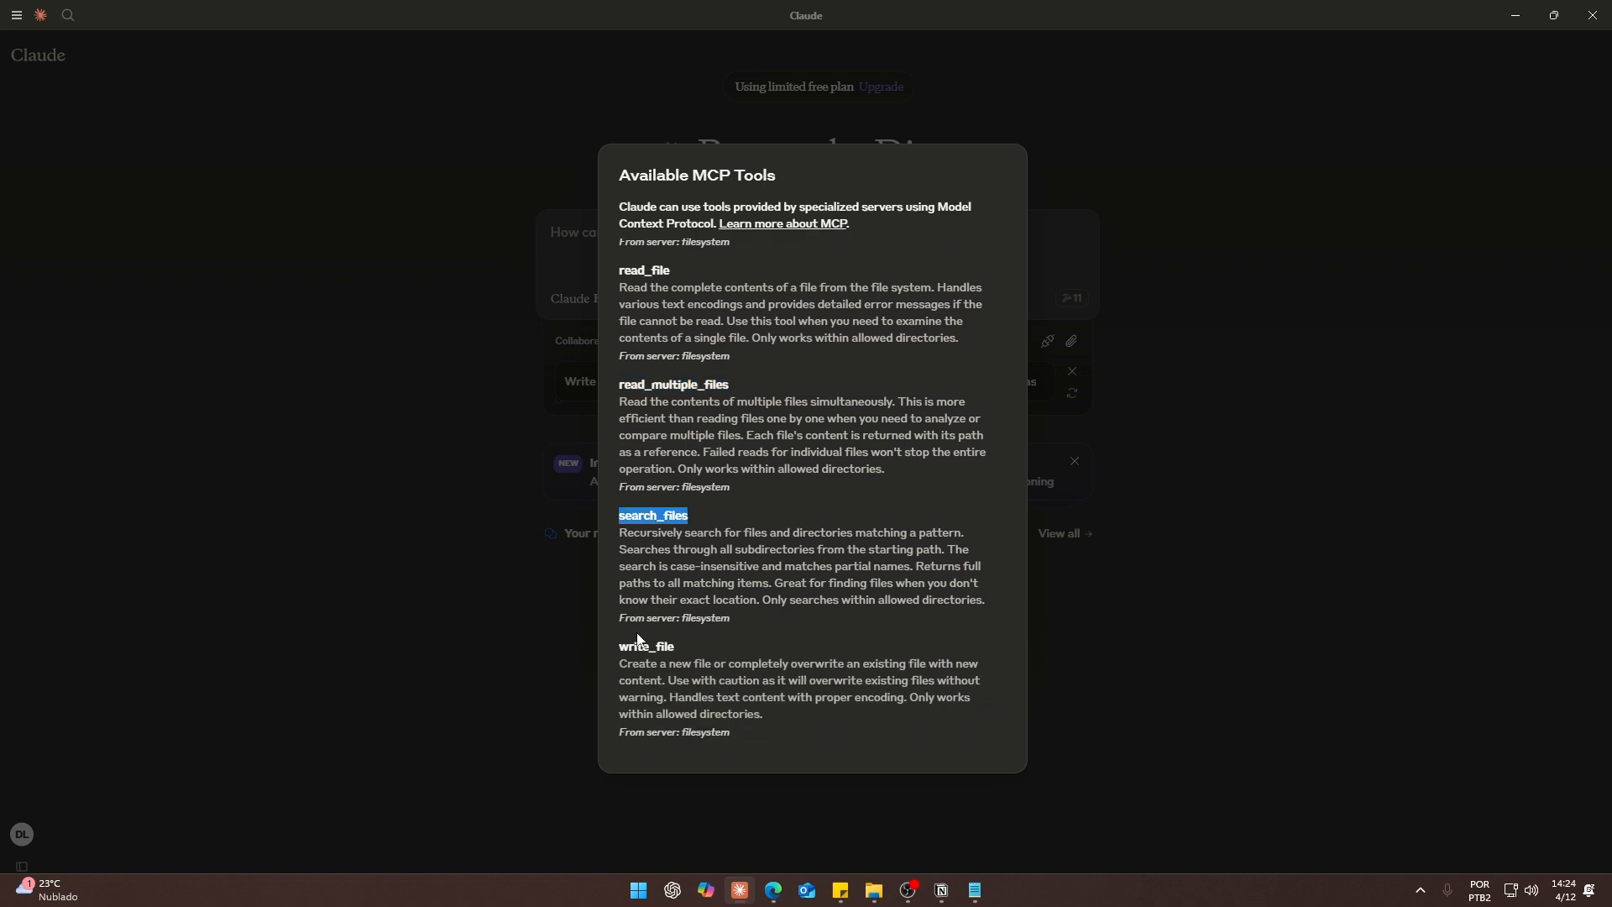
left_click_drag(628, 646, 682, 657)
left_click(1180, 314)
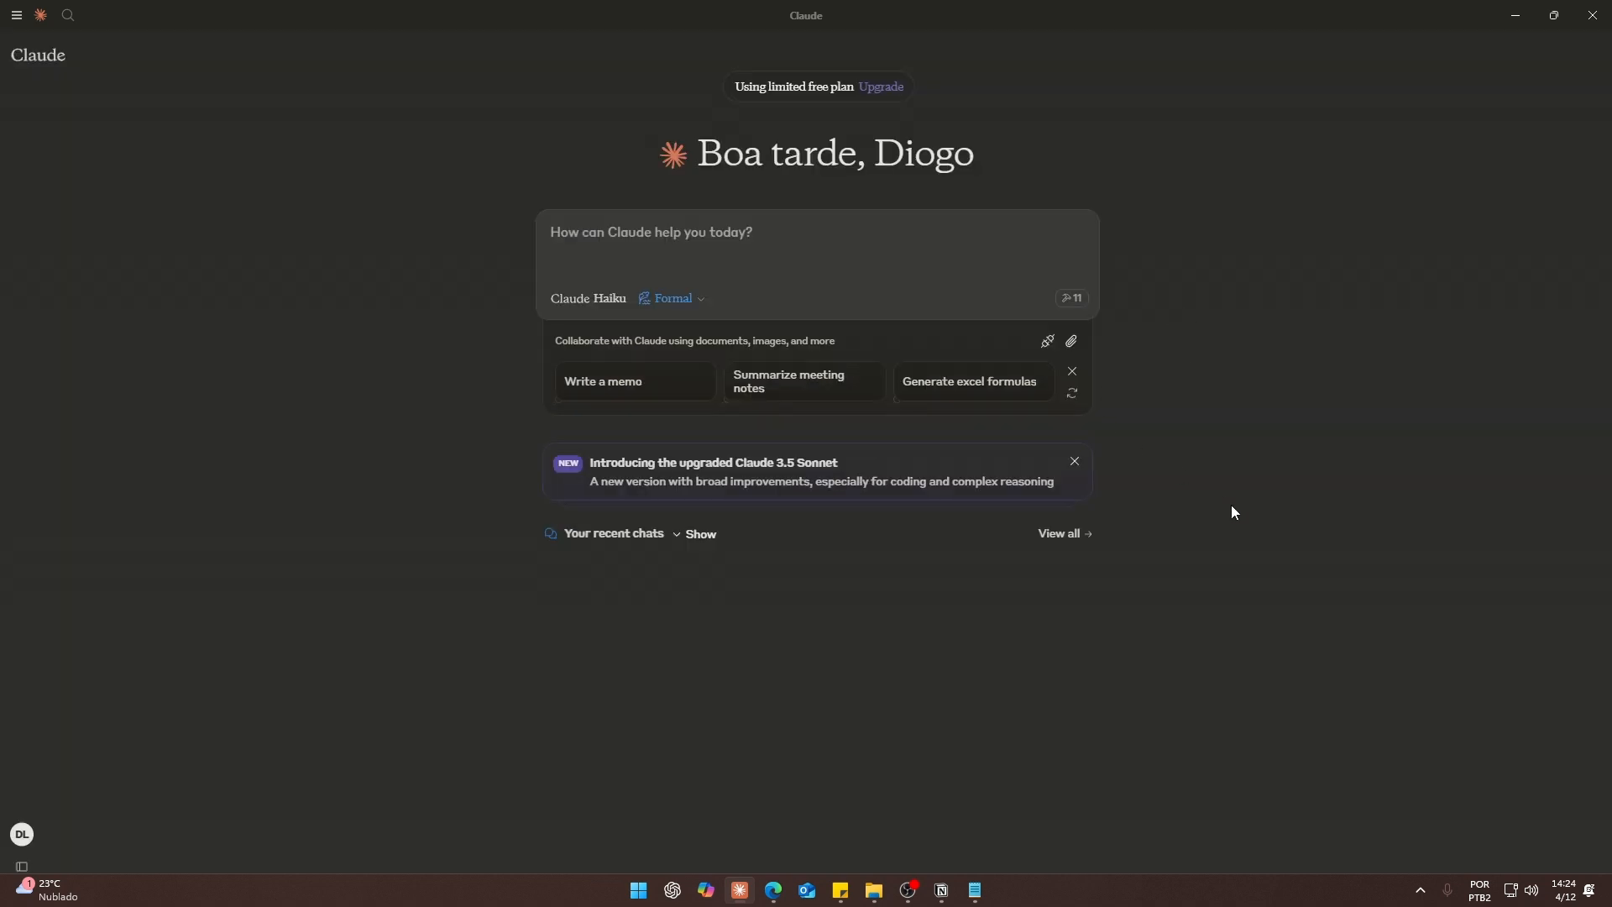
Send the prompt "Pesquise na internet sobre Model Context Protocol, faça um resumo e salve no computador com o nome de MCP em formato txt".
left_click(1068, 300)
left_click(1048, 265)
type("Pesquise na internet sobre Model Context Protocol, faça um resumo e salve no computador com o nome de MCP em formato txt")
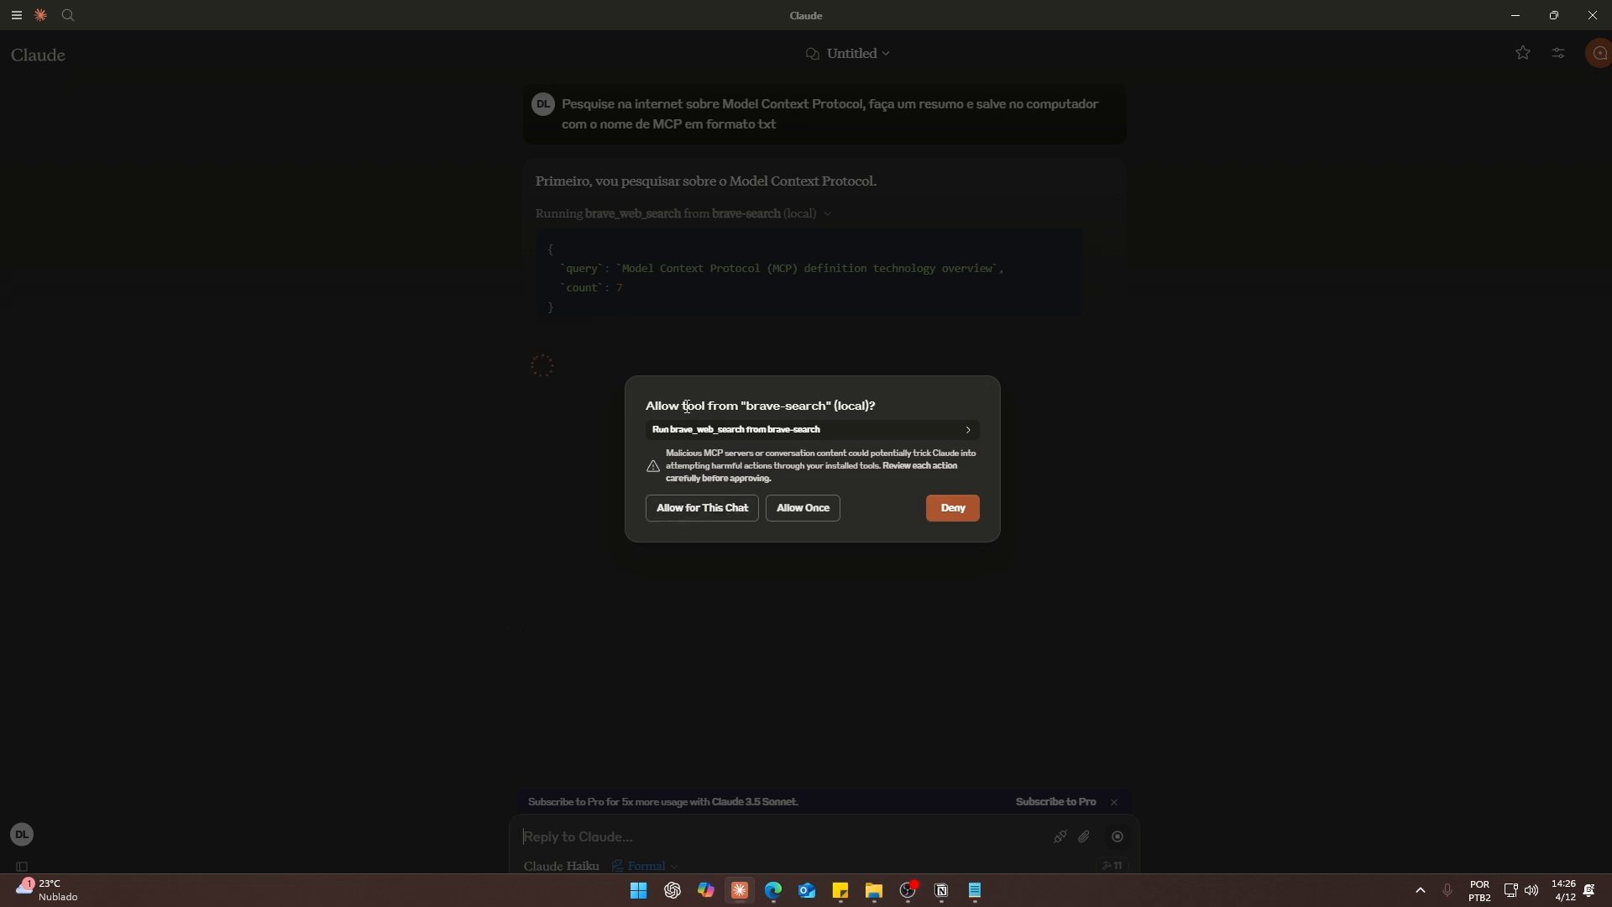
Allow the brave_web_search tool from brave-search and the write_file tool from filesystem for this chat.
left_click_drag(748, 407, 828, 407)
left_click(886, 406)
left_click(694, 514)
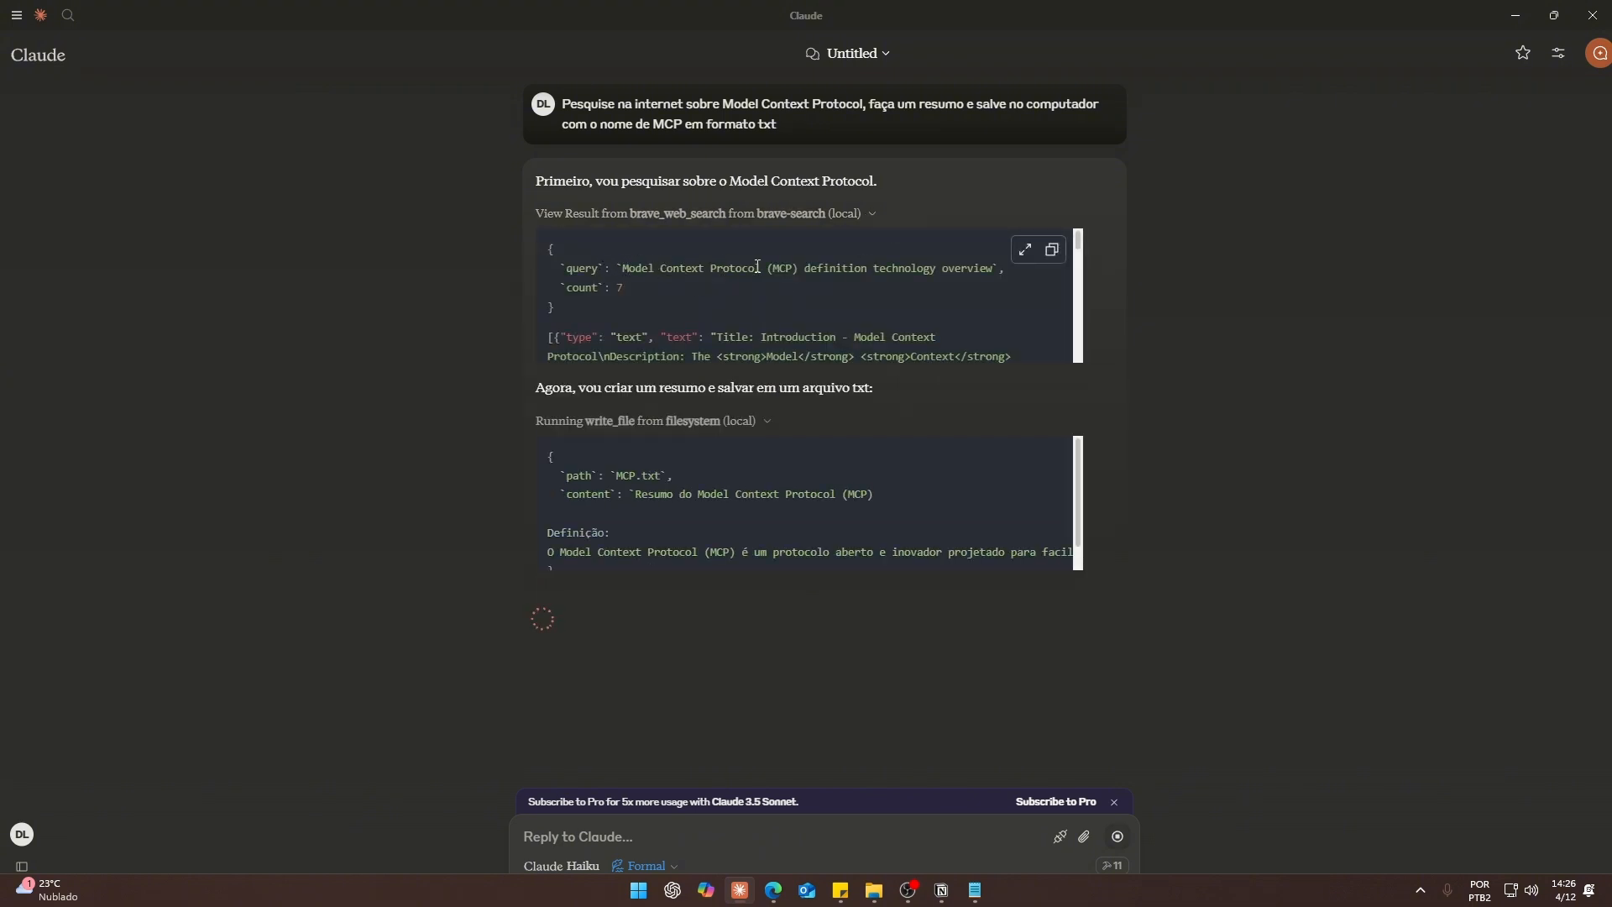
scroll(813, 291, "down", 1)
scroll(813, 286, "down", 2)
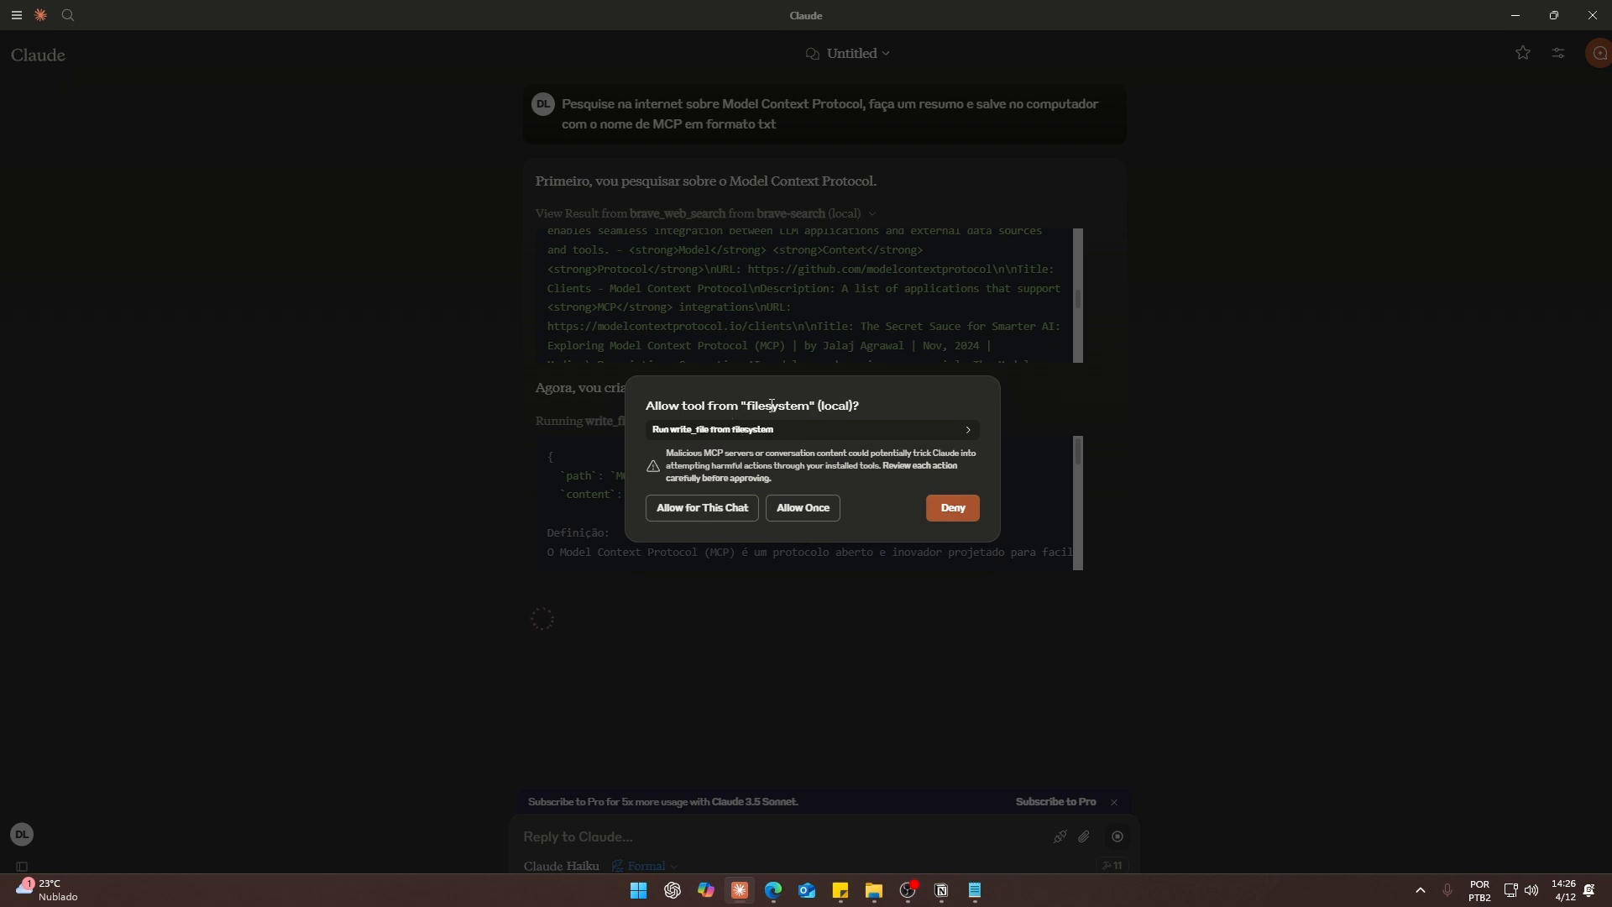
left_click(702, 508)
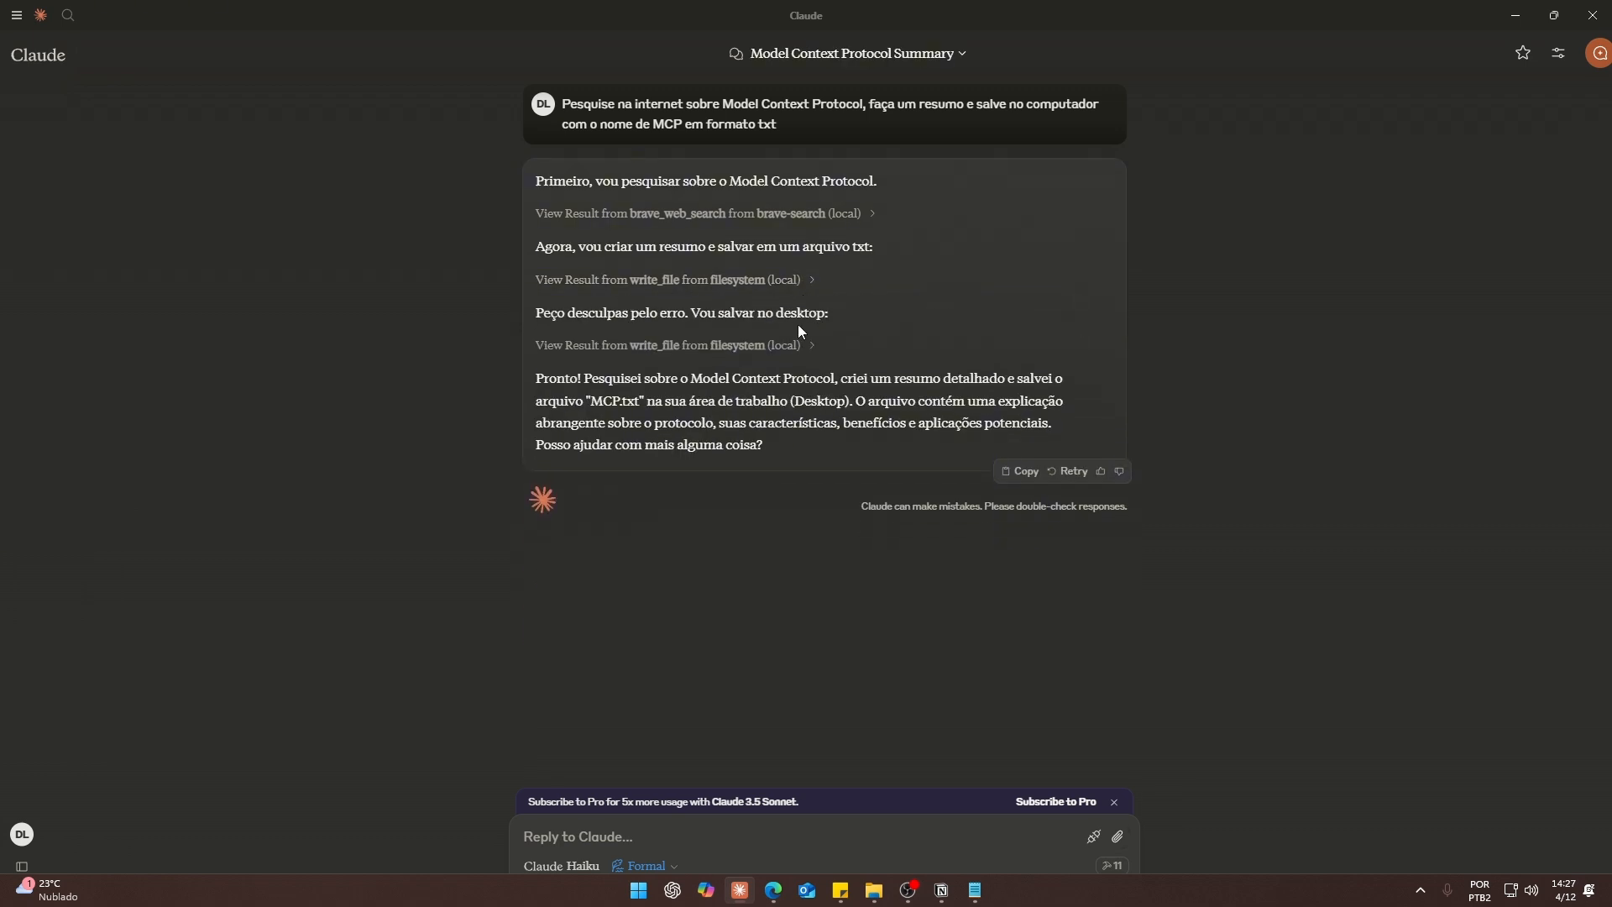
Check Claude's note about saving to the desktop, then move MCP.txt to an open area of the desktop and open it in a non-maximized window.
left_click_drag(538, 317, 828, 314)
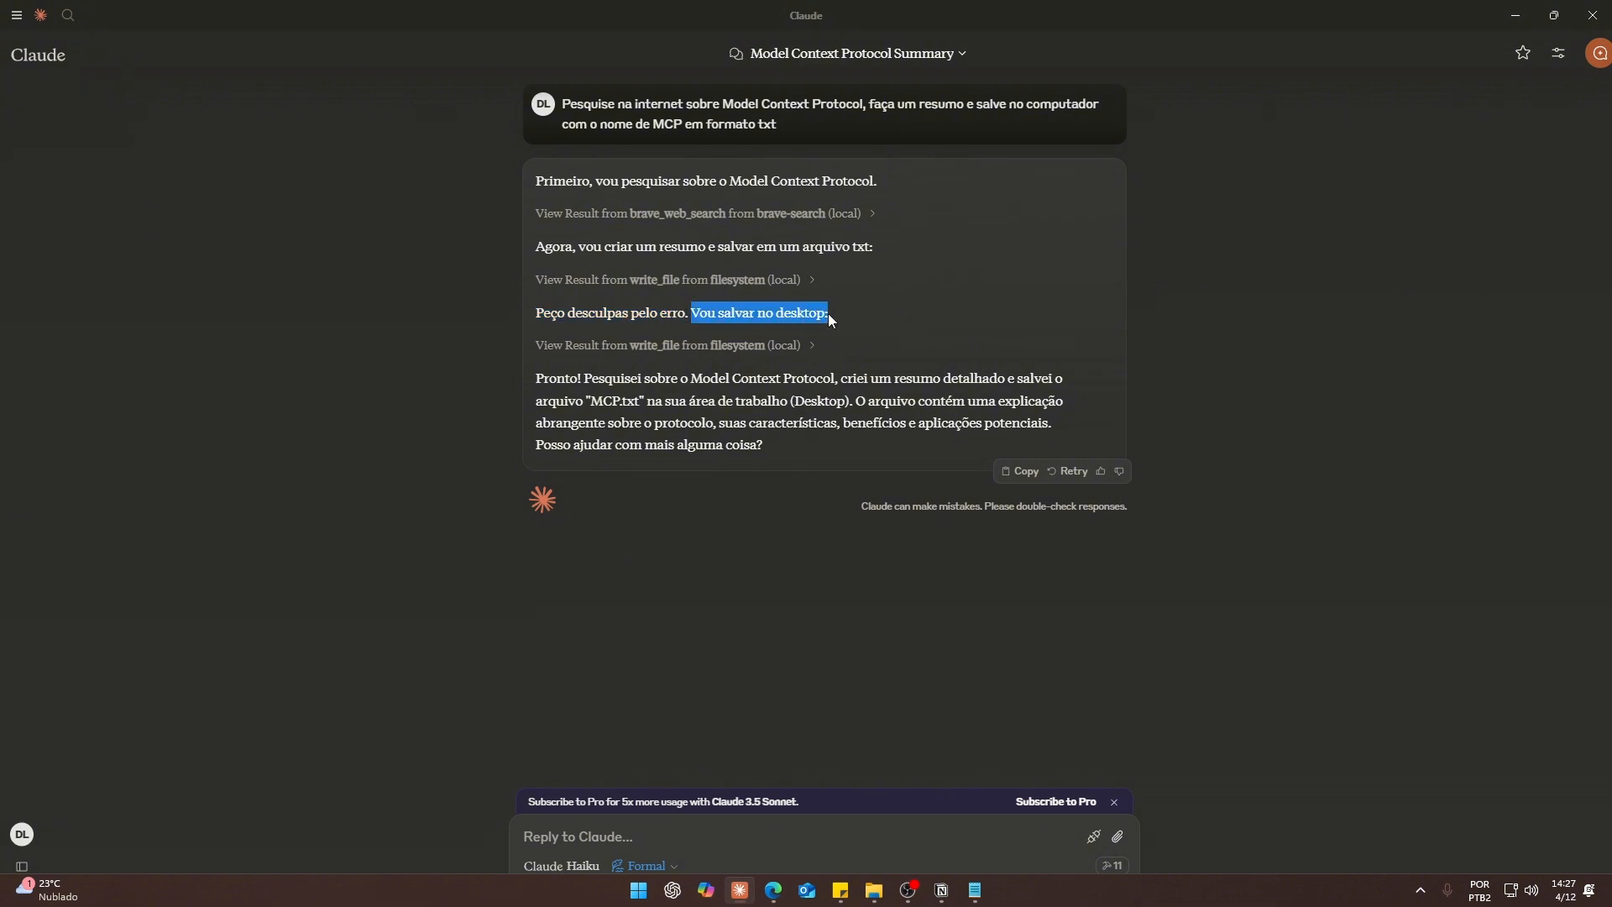
left_click(935, 338)
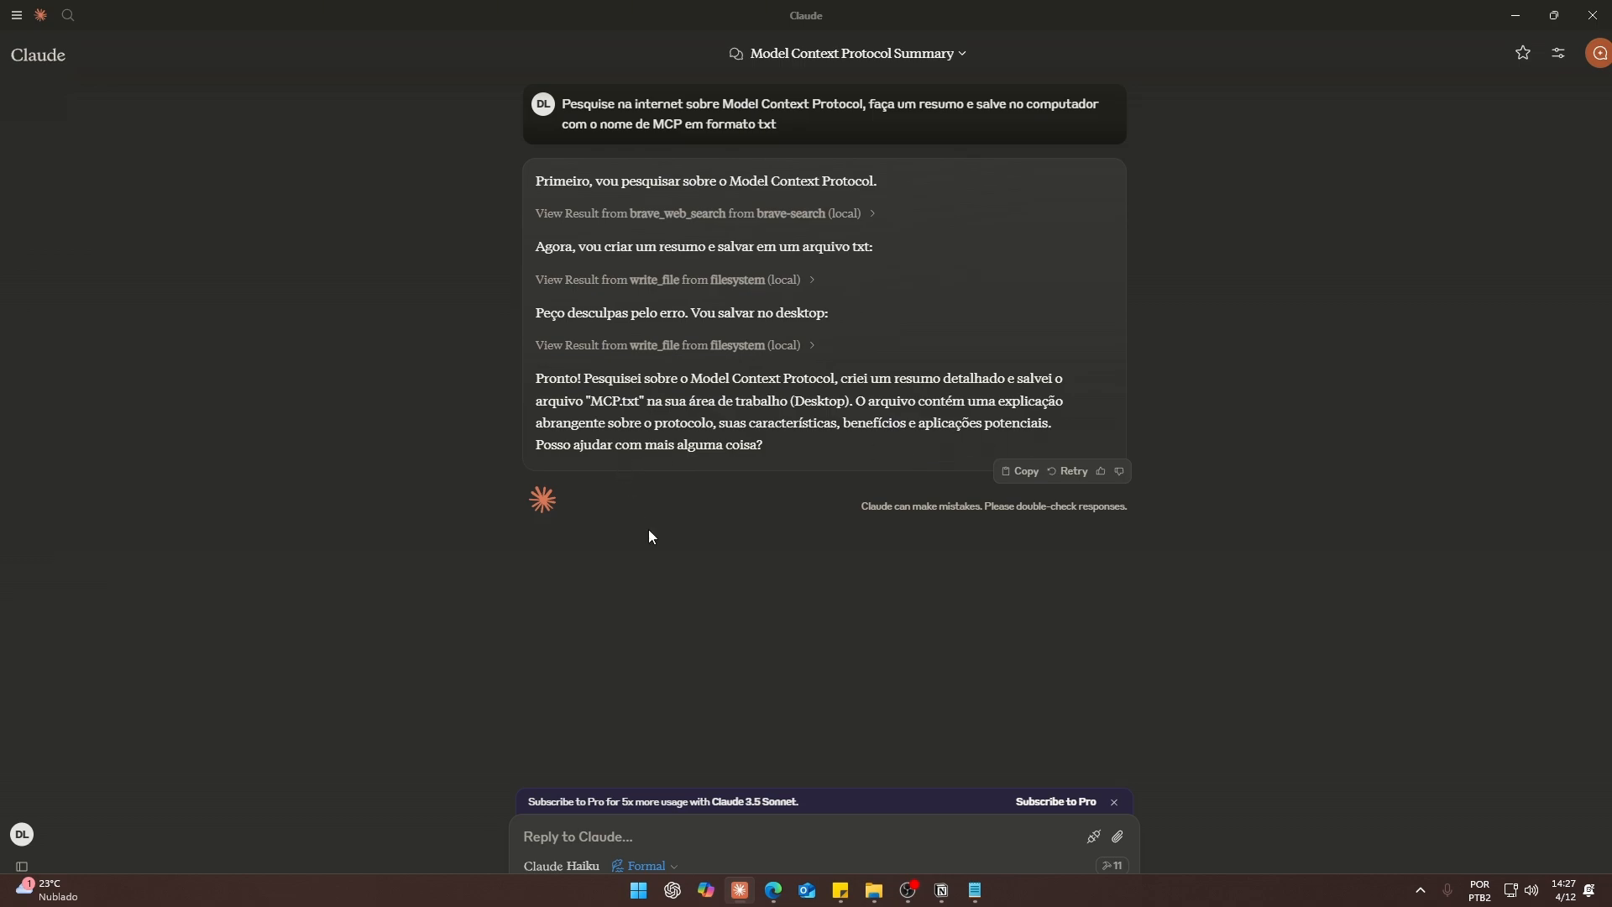
key("super+d")
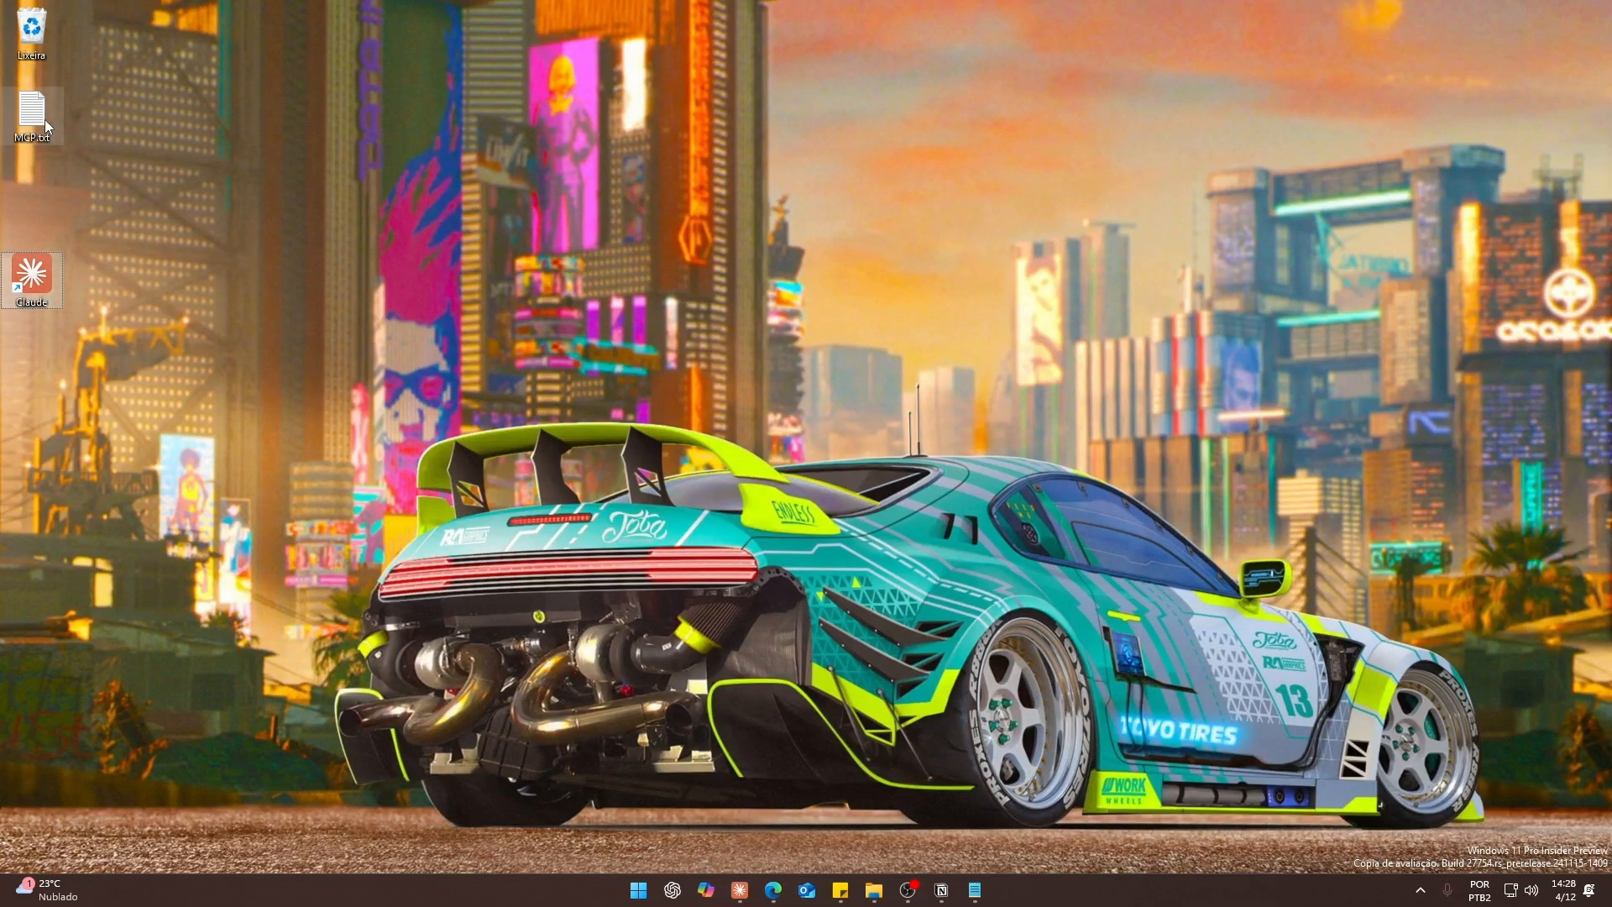
left_click_drag(46, 126, 877, 212)
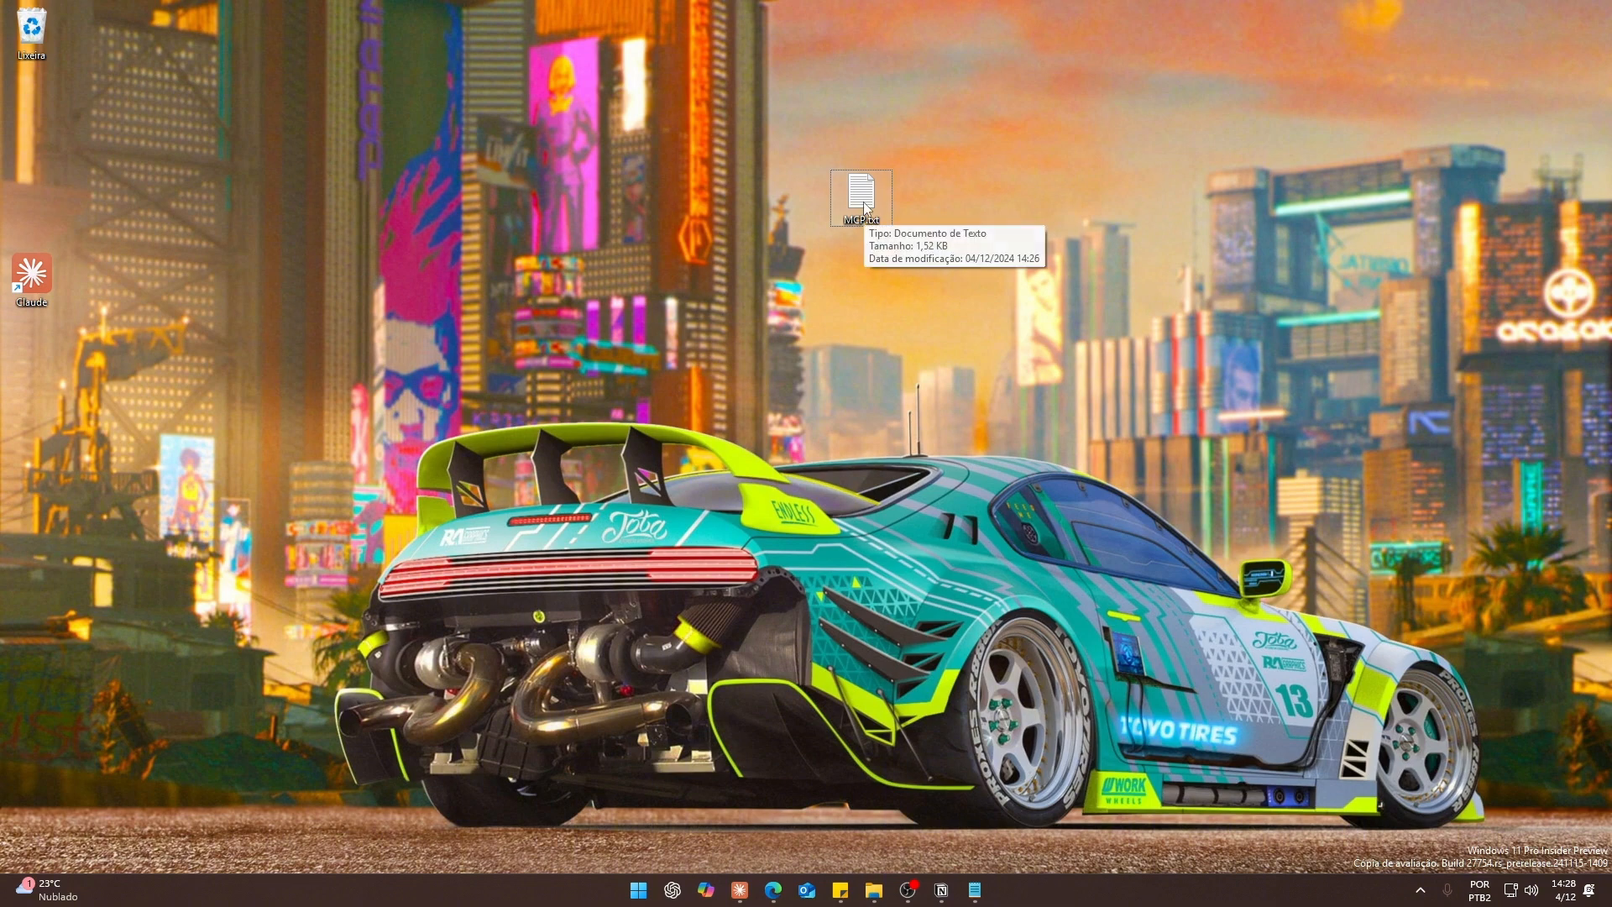
double_click(863, 197)
left_click(1144, 160)
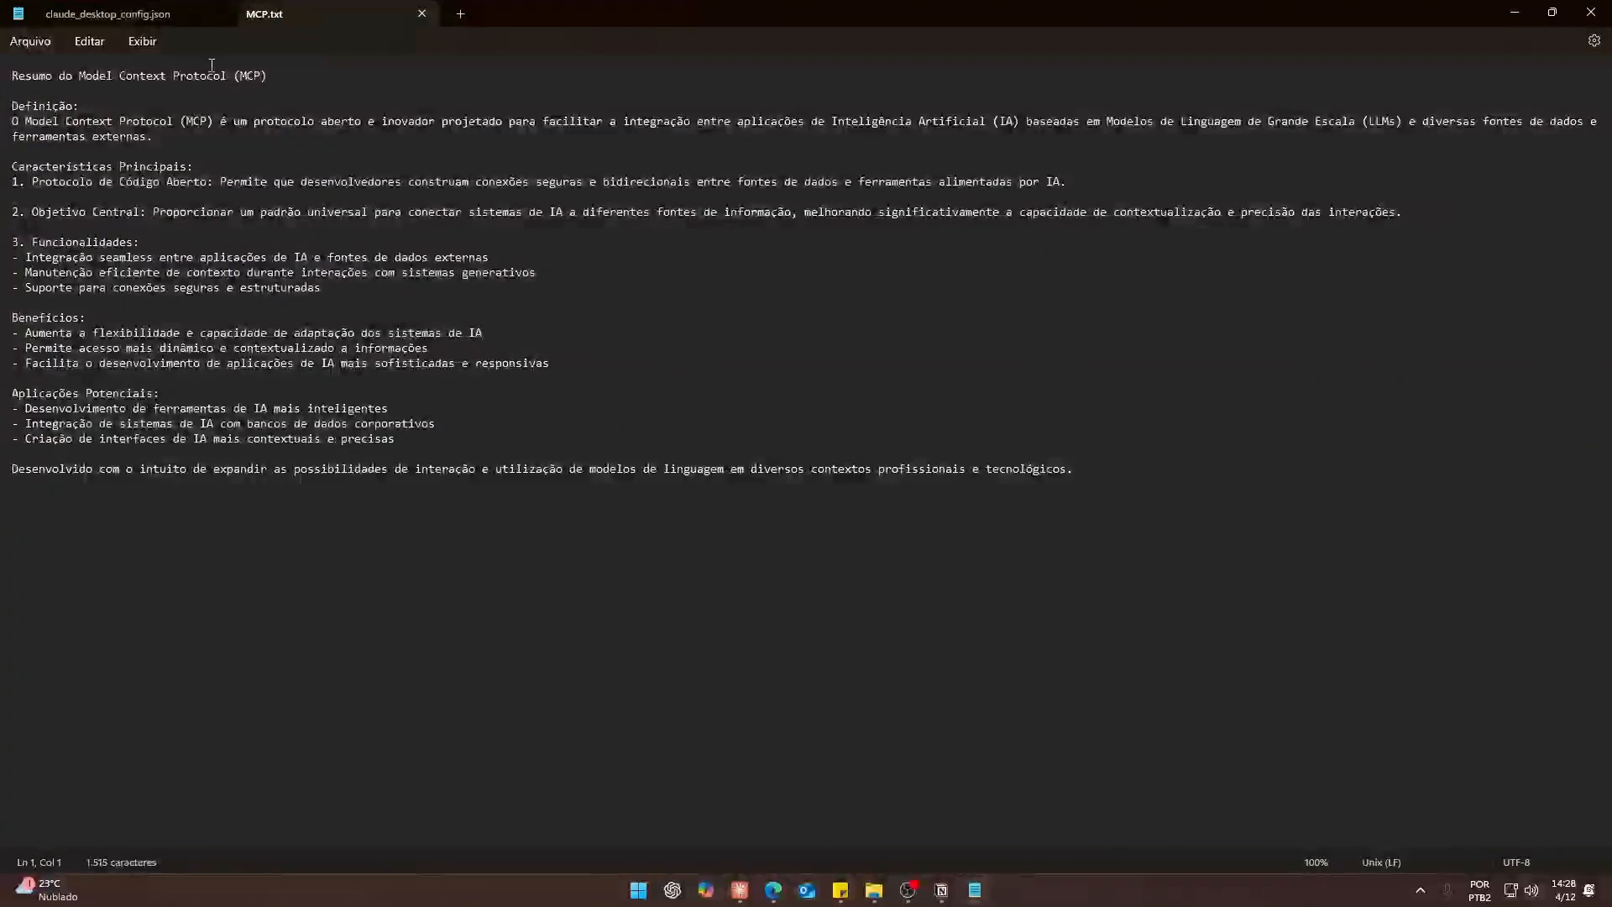
left_click(1552, 12)
Review the Model Context Protocol summary in MCP.txt, going through its title, definition, main characteristics, functionalities, benefits and potential applications.
key("shift+Right")
key("shift+Right")
key("shift+Right")
key("shift+Right")
key("shift+Right")
key("shift+Right")
key("shift+Right")
key("shift+Right")
key("shift+Right")
key("shift+Right")
key("shift+Right")
key("shift+Right")
key("shift+Right")
key("shift+Right")
key("shift+Right")
key("shift+Right")
key("shift+Right")
key("shift+Right")
key("shift+Right")
key("shift+Right")
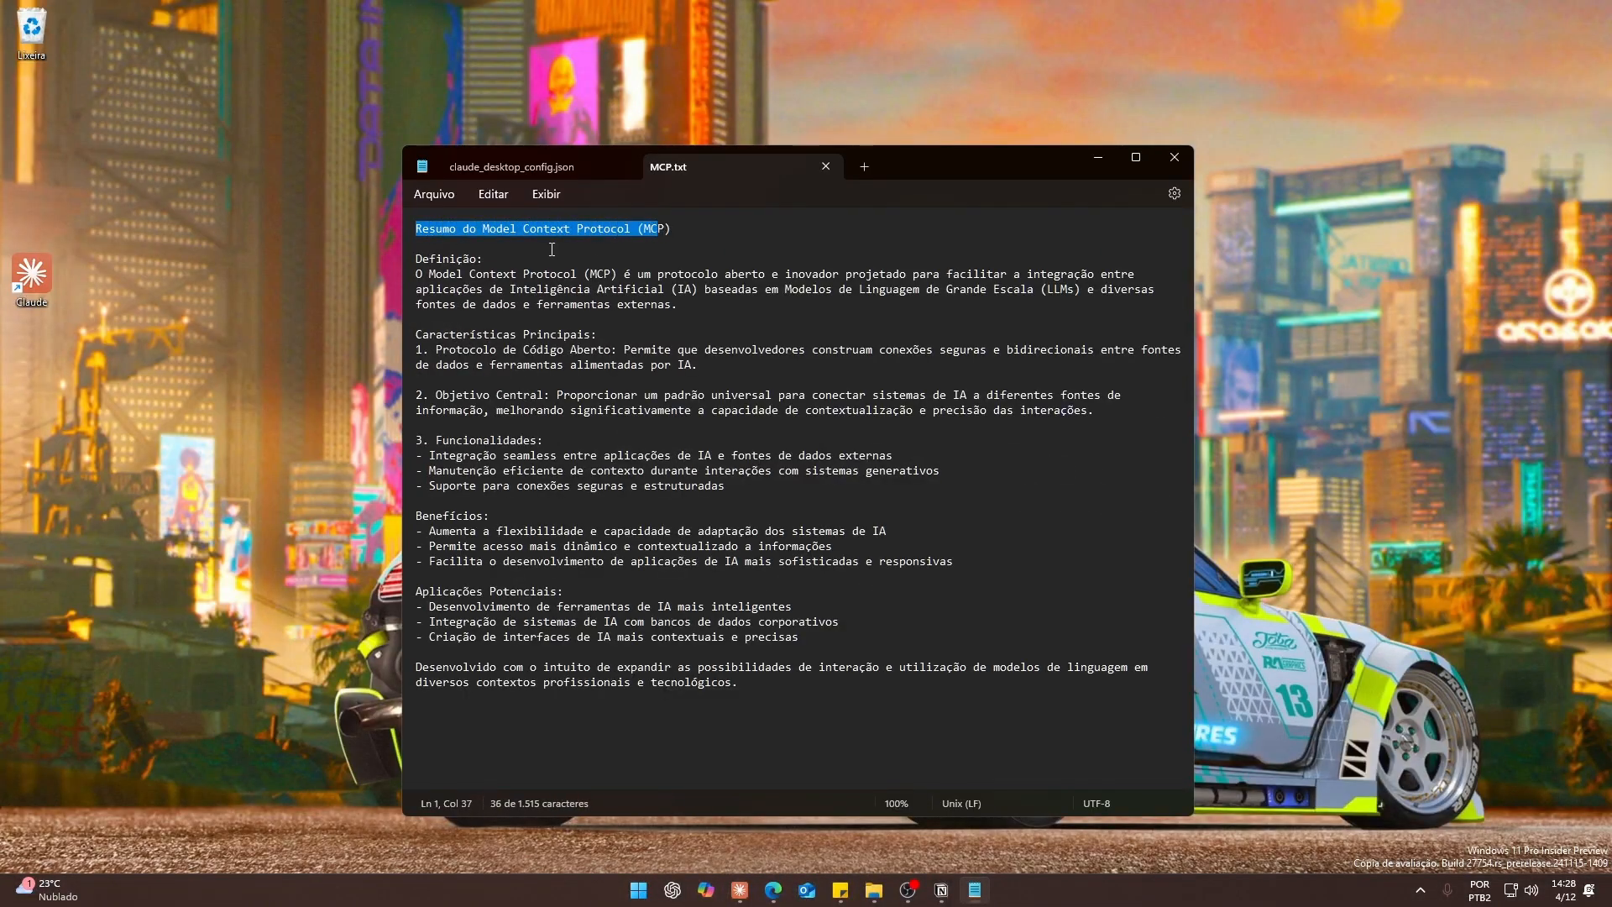
left_click(428, 264)
left_click(437, 337)
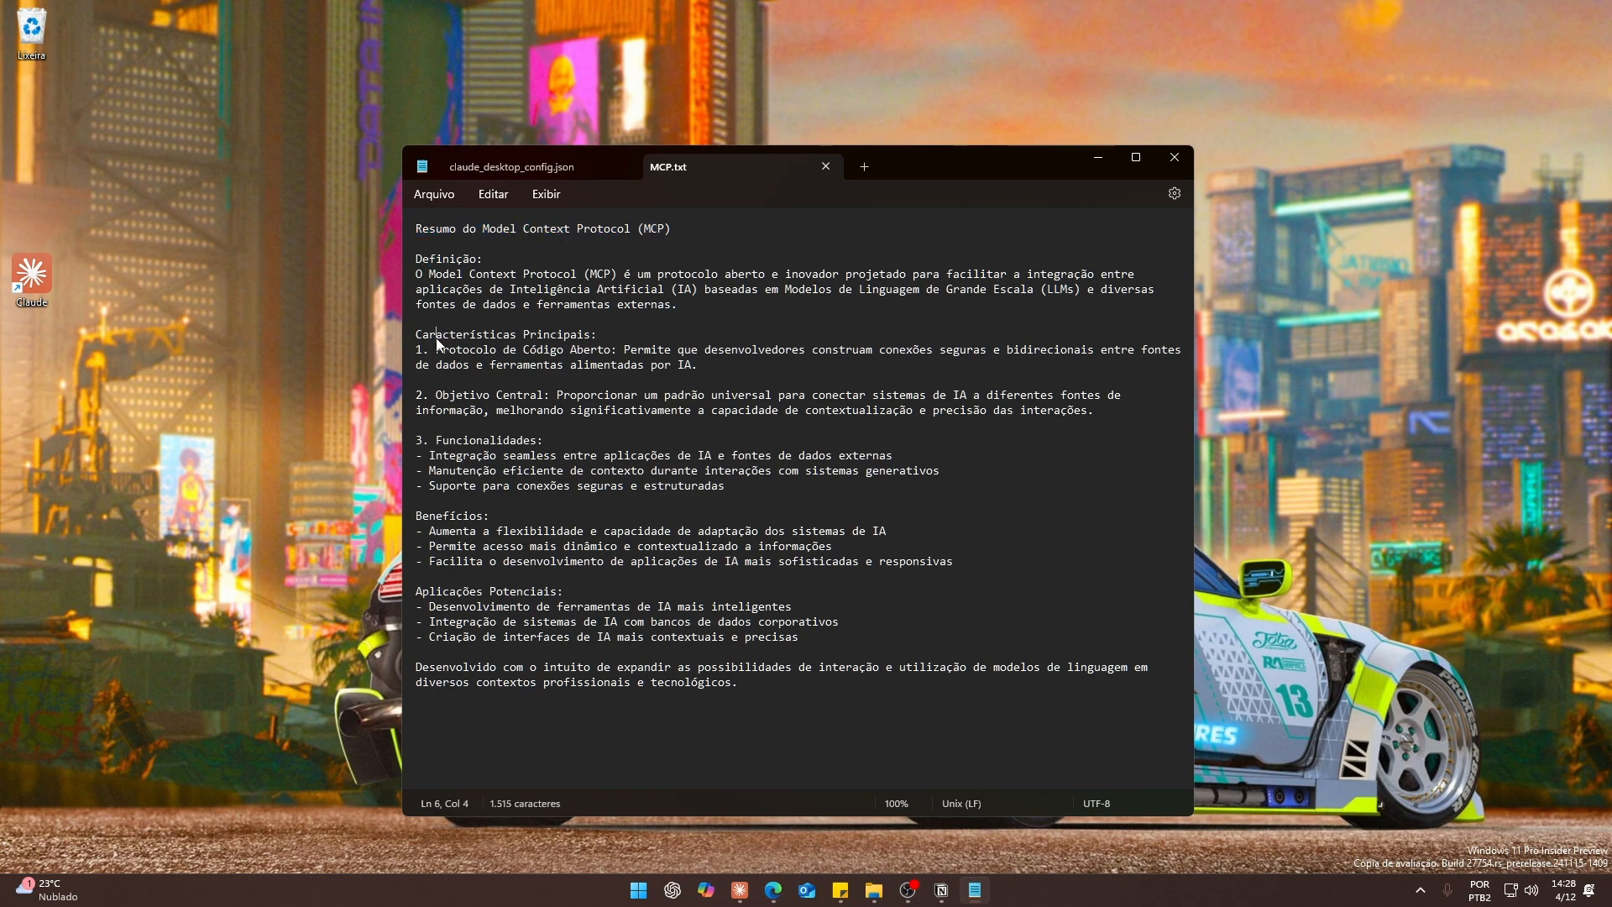
left_click_drag(437, 339, 559, 361)
left_click_drag(435, 394, 536, 395)
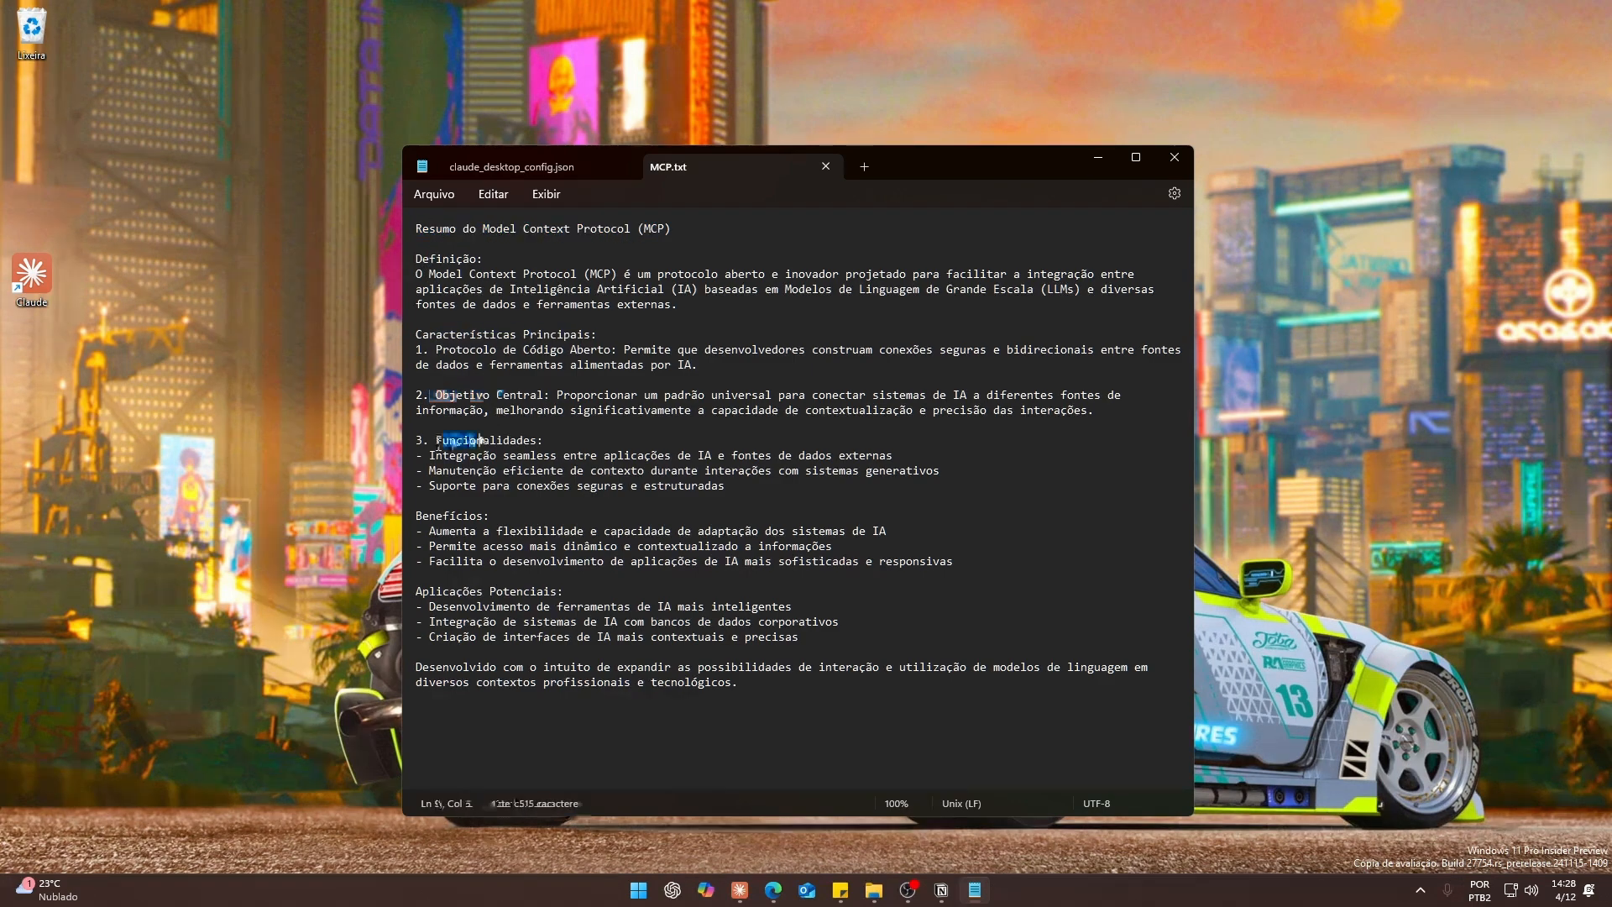
left_click_drag(442, 440, 522, 440)
left_click_drag(417, 516, 490, 516)
left_click_drag(417, 591, 534, 596)
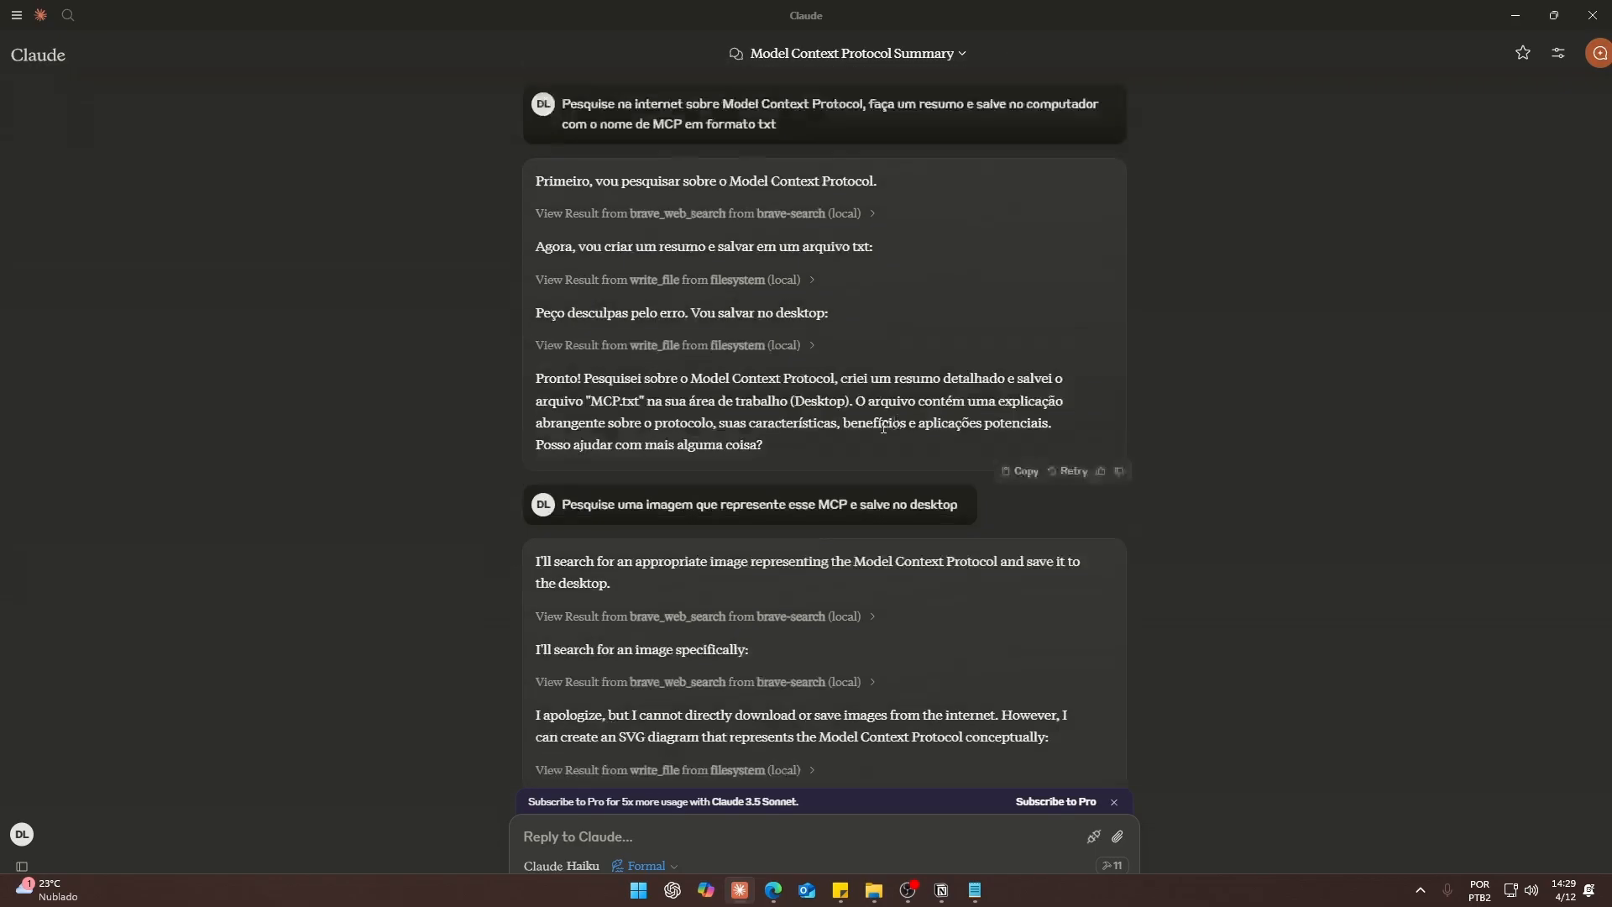
Review Claude's answer to the request for an image representing MCP, including its web searches and the SVG diagram explanation.
scroll(784, 375, "down", 3)
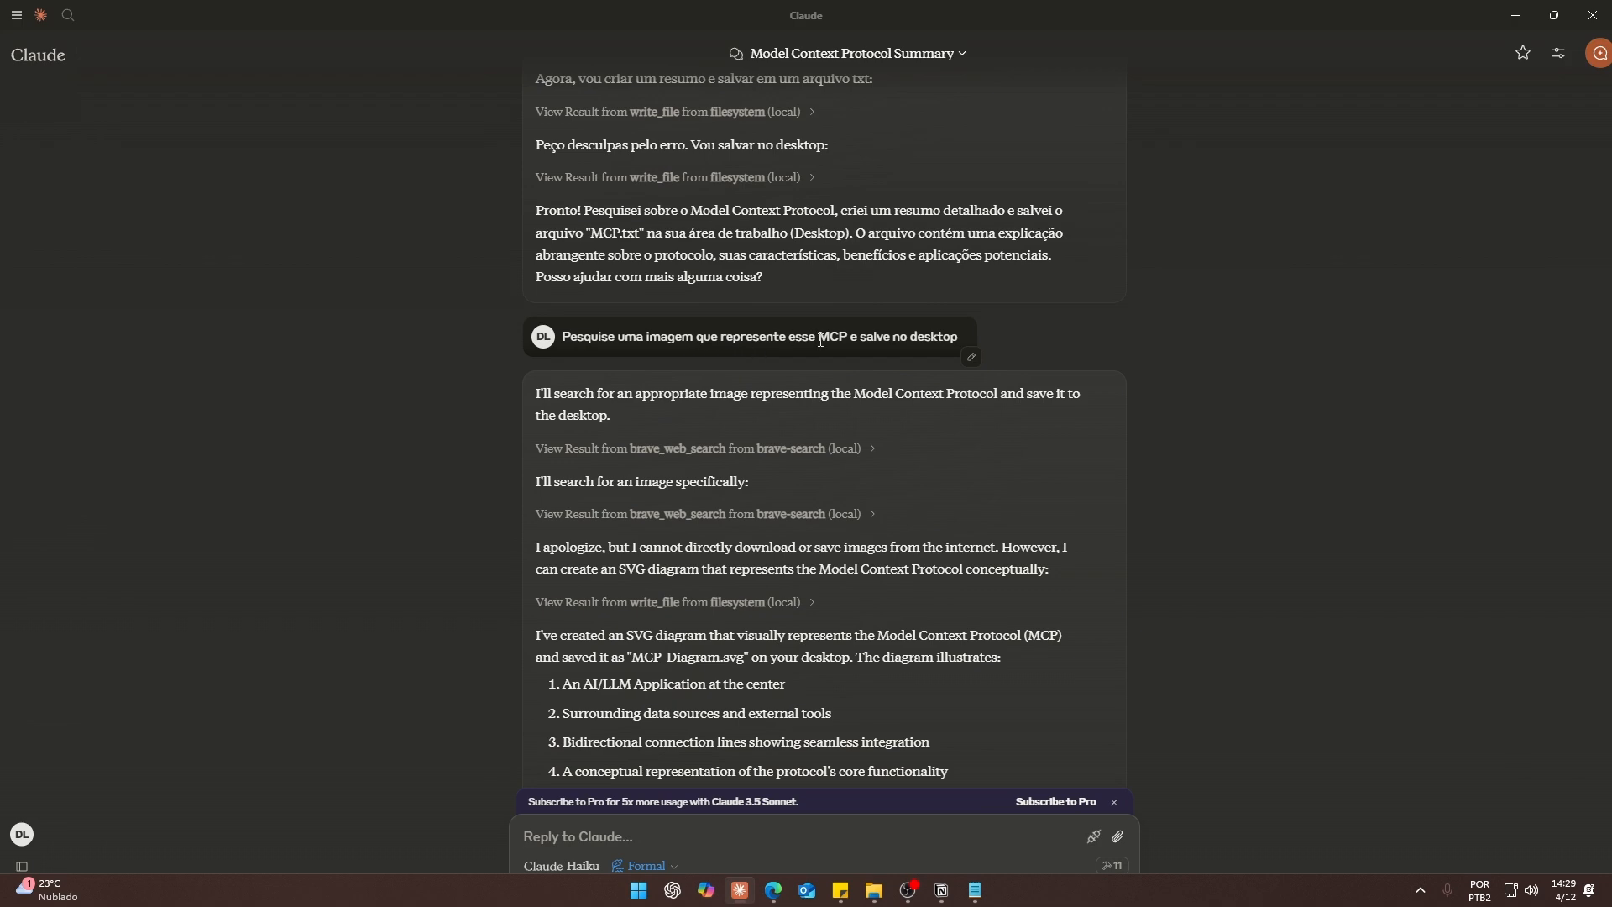
scroll(939, 359, "down", 2)
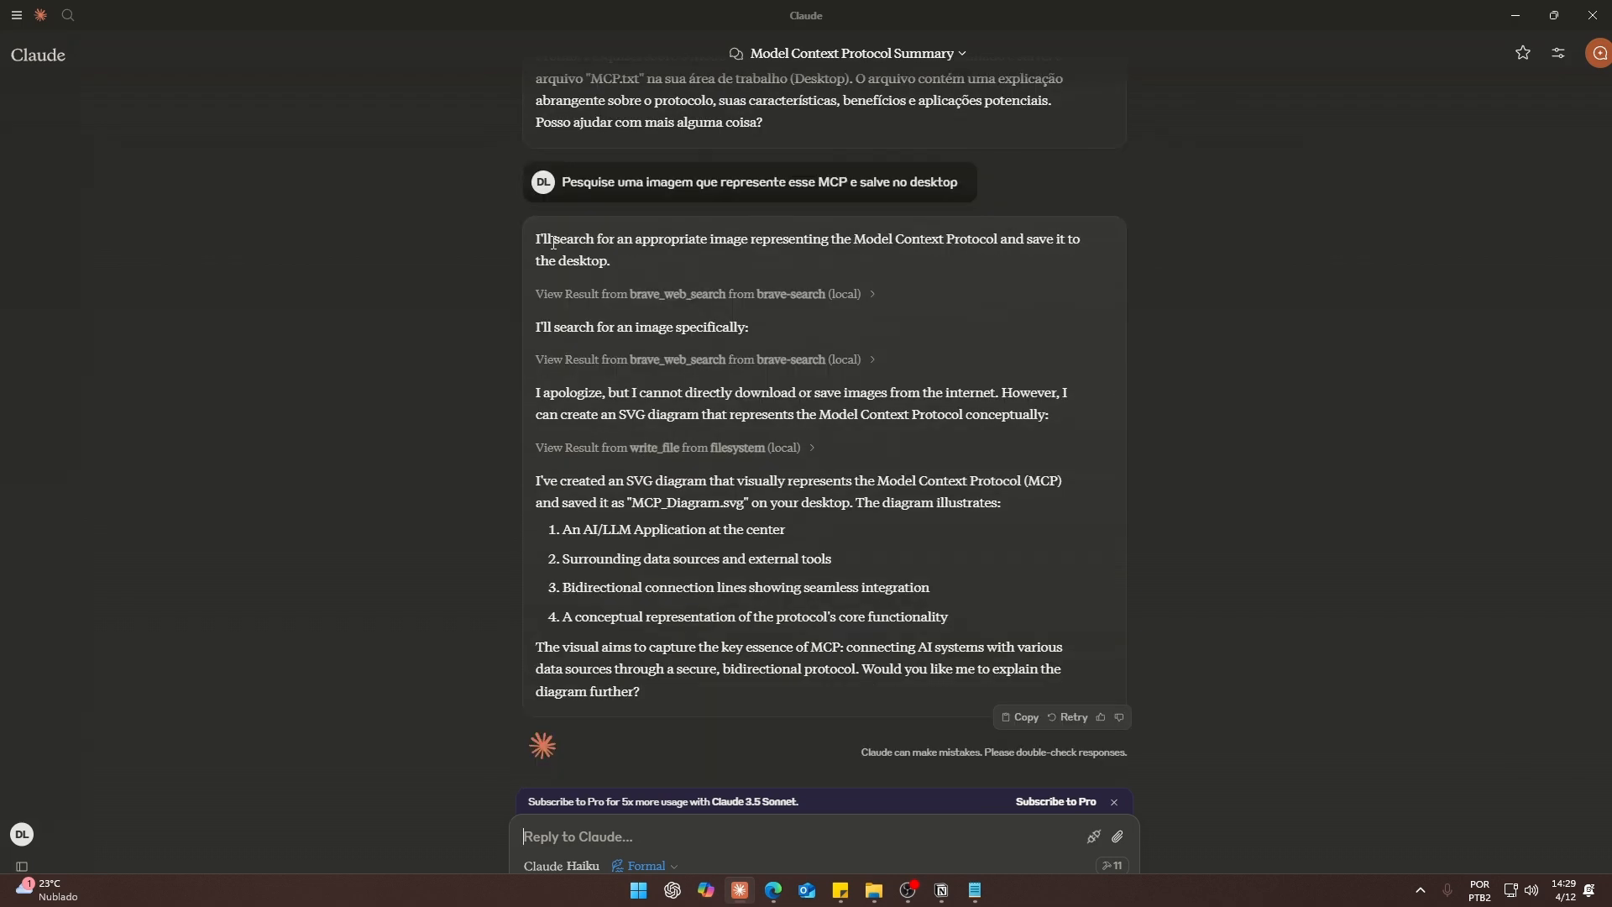
left_click_drag(547, 240, 731, 242)
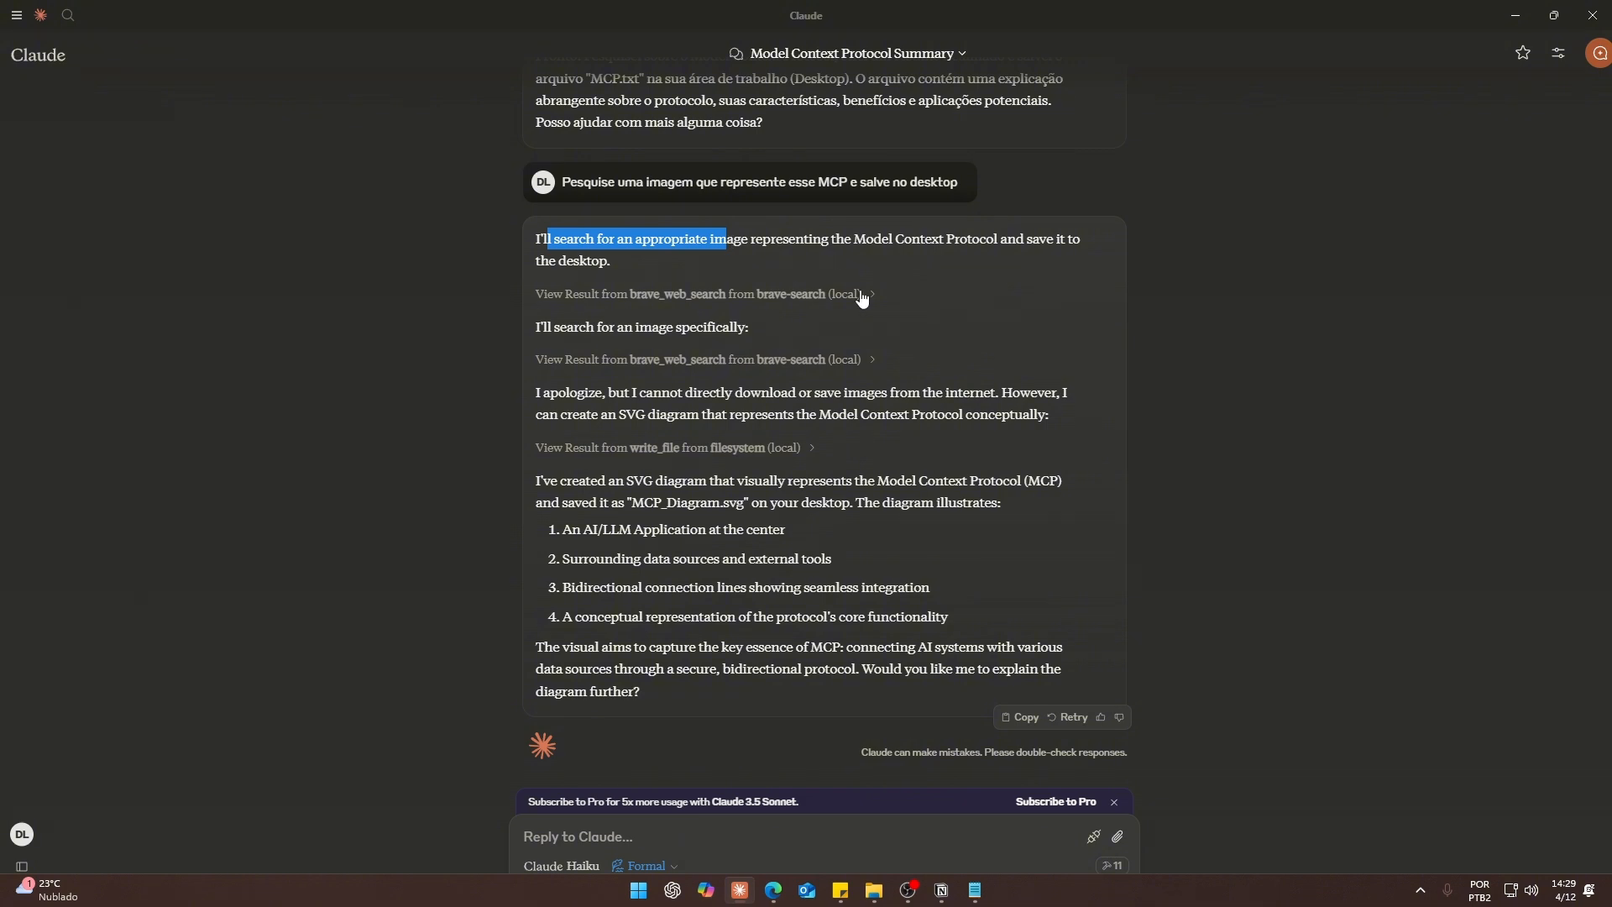
left_click(862, 296)
left_click(865, 321)
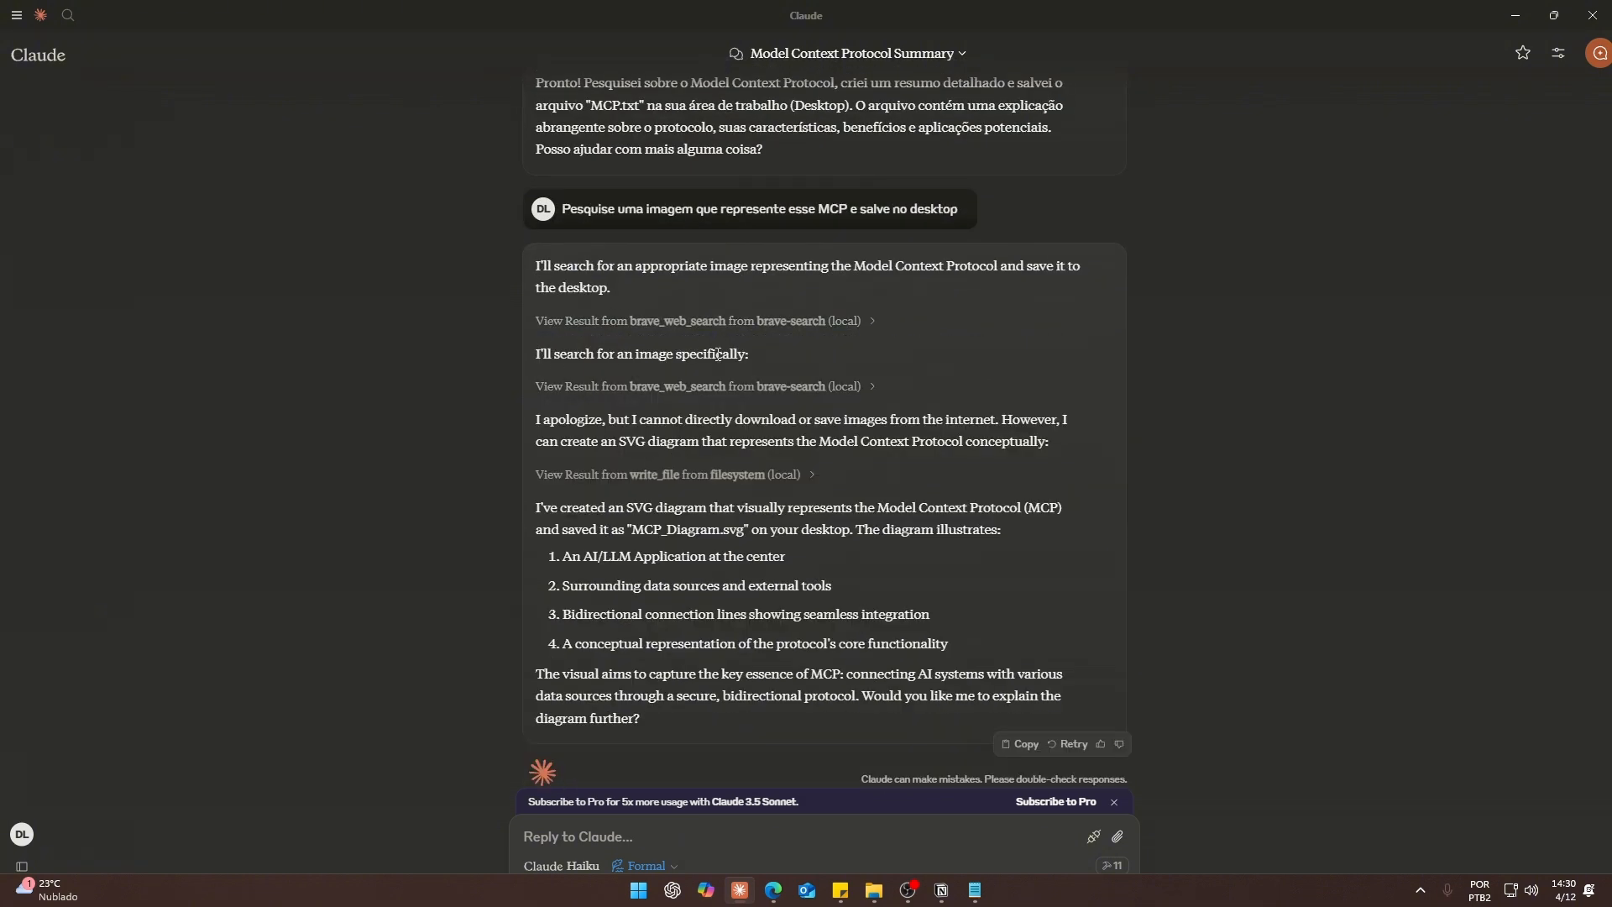
scroll(538, 422, "down", 1)
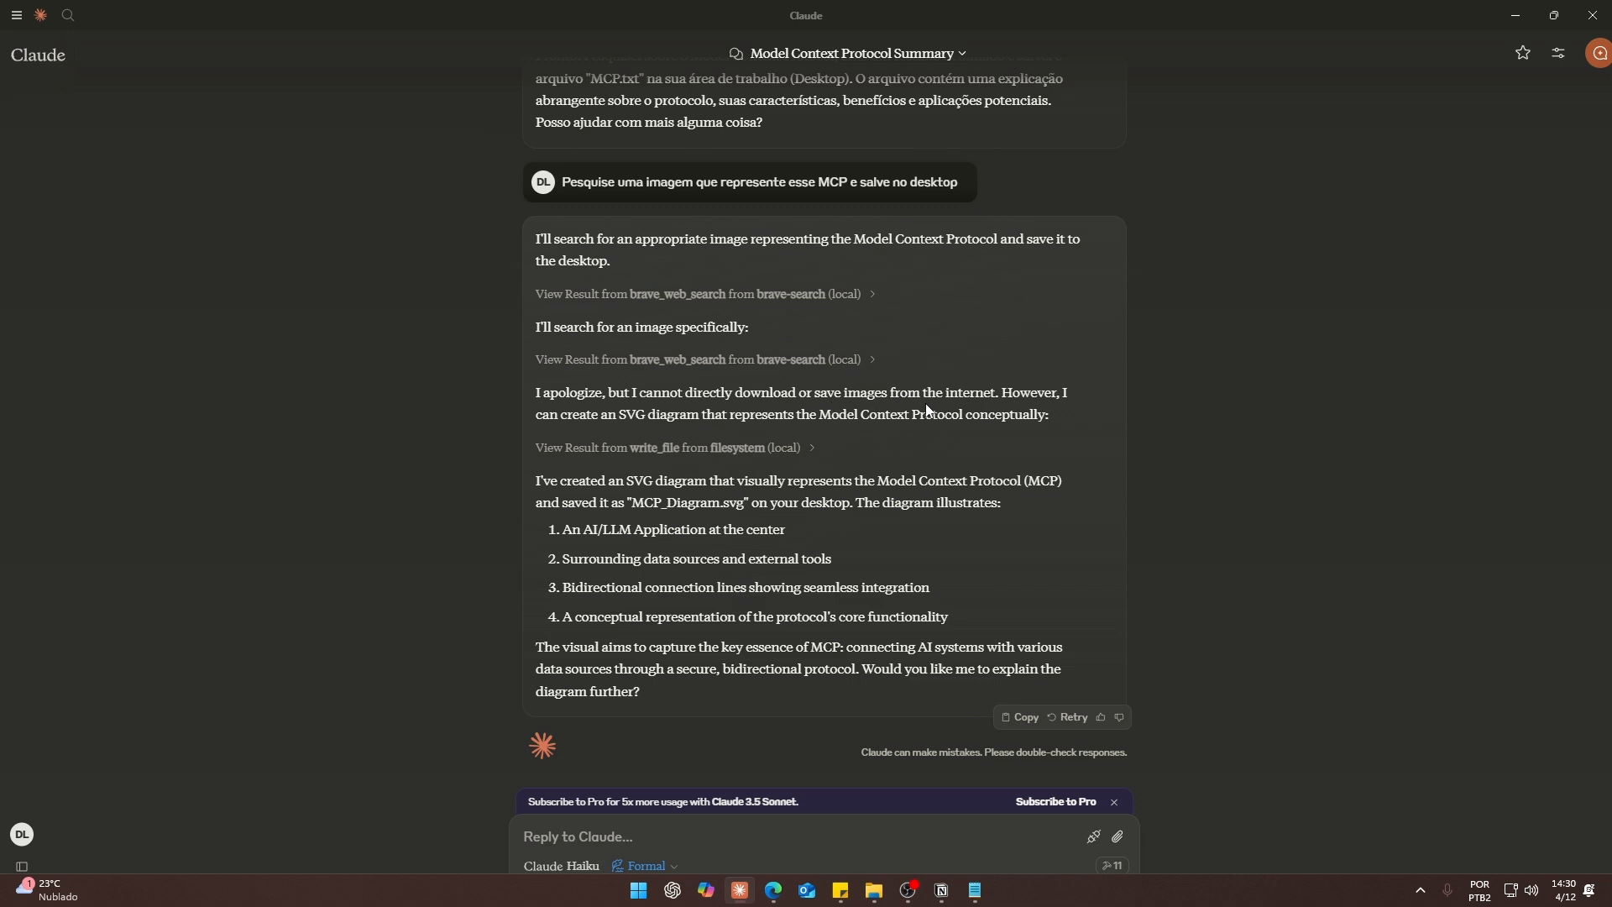
left_click_drag(551, 420, 617, 415)
left_click(977, 422)
left_click_drag(552, 480, 688, 477)
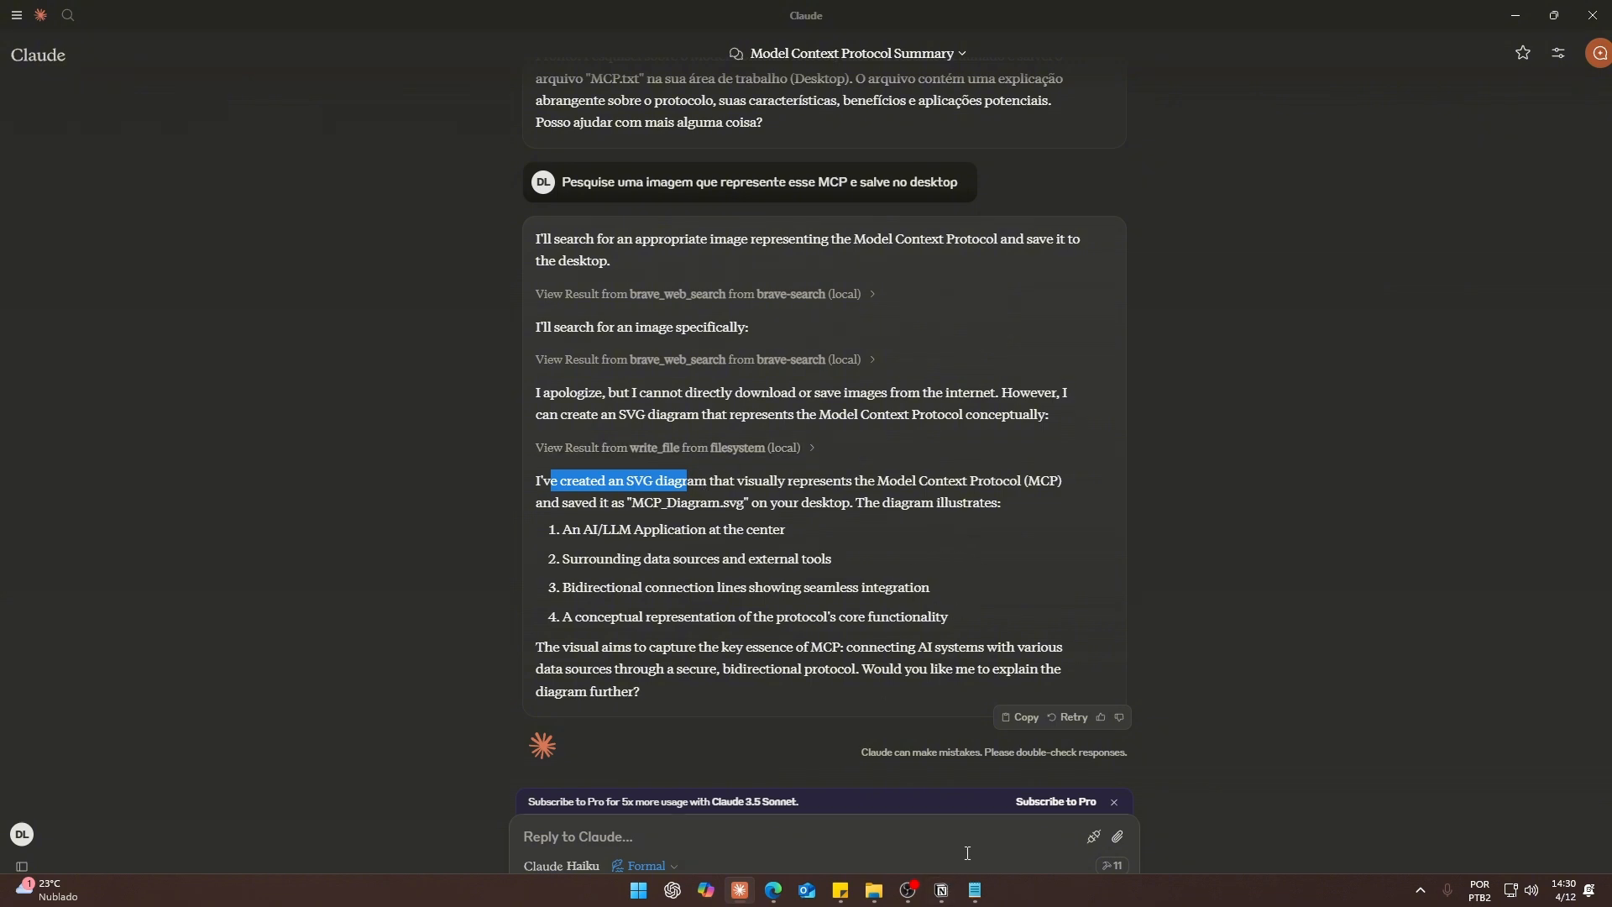
Place MCP_Diagram.svg beside MCP.txt on the desktop, open it and view the diagram enlarged to 200%.
key("super+d")
left_click_drag(31, 113, 882, 252)
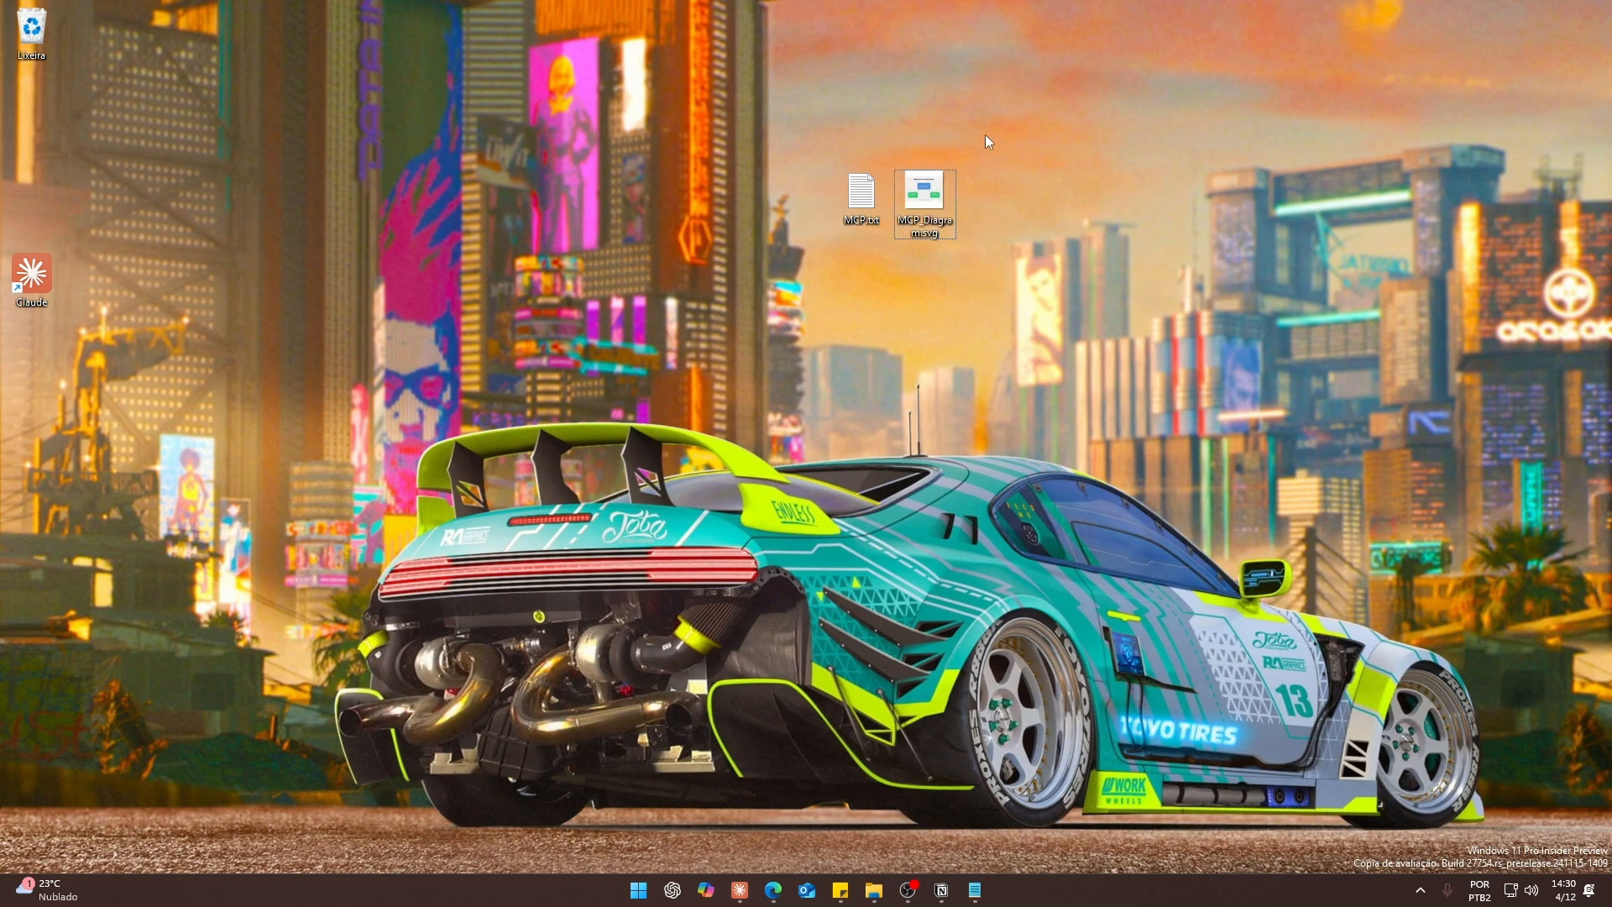
double_click(929, 198)
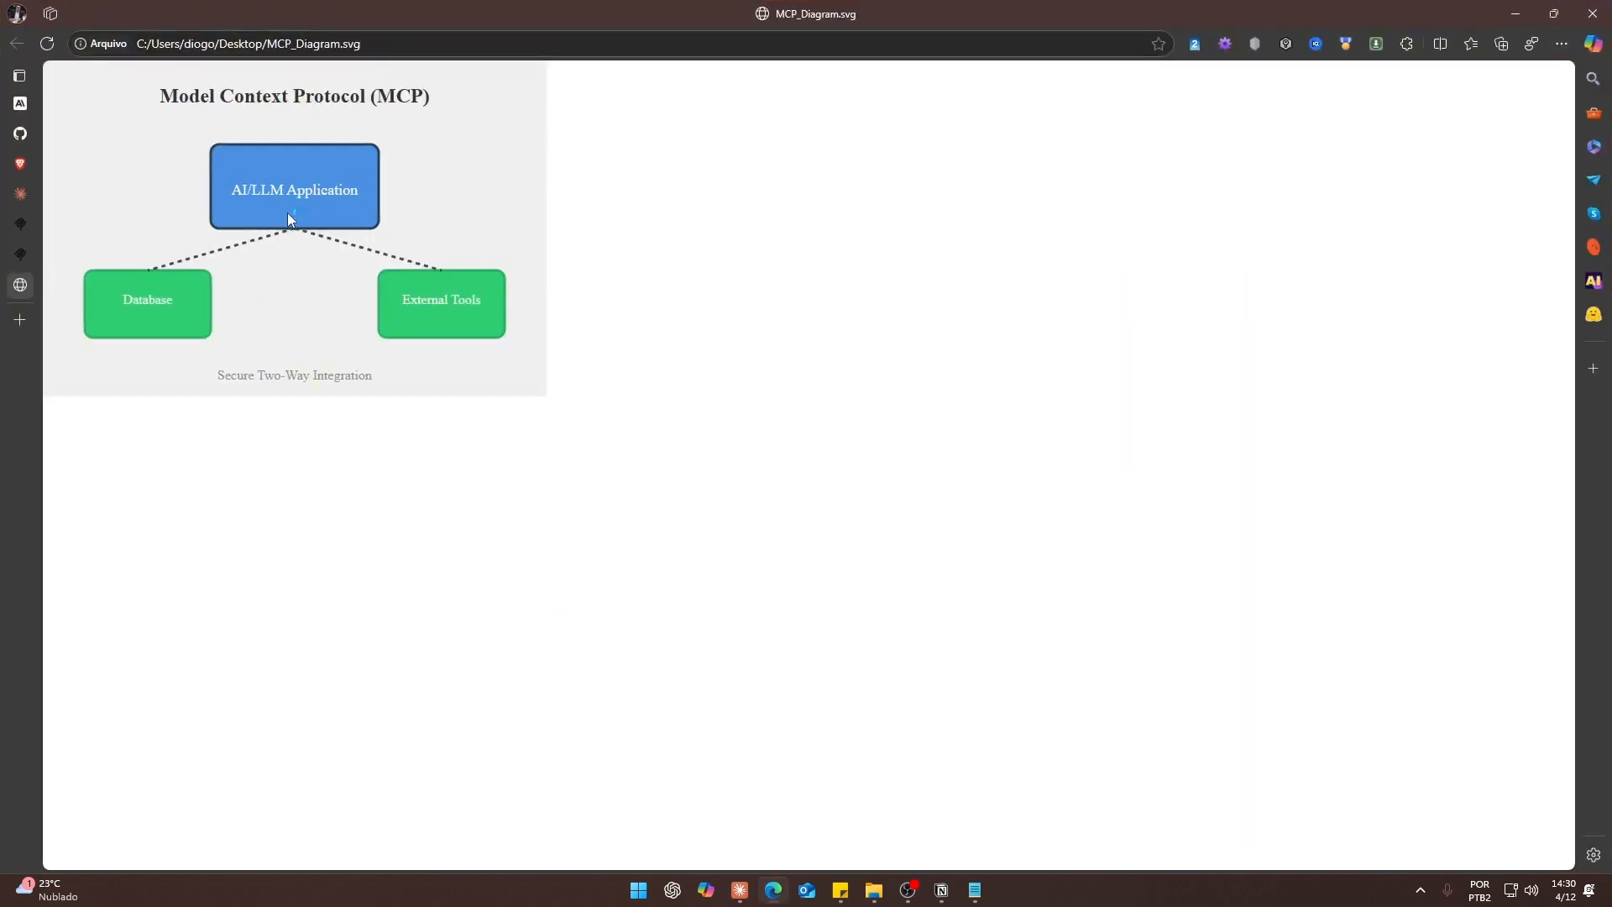
scroll(558, 241, "up", 7, "ctrl")
scroll(641, 252, "down", 2, "ctrl")
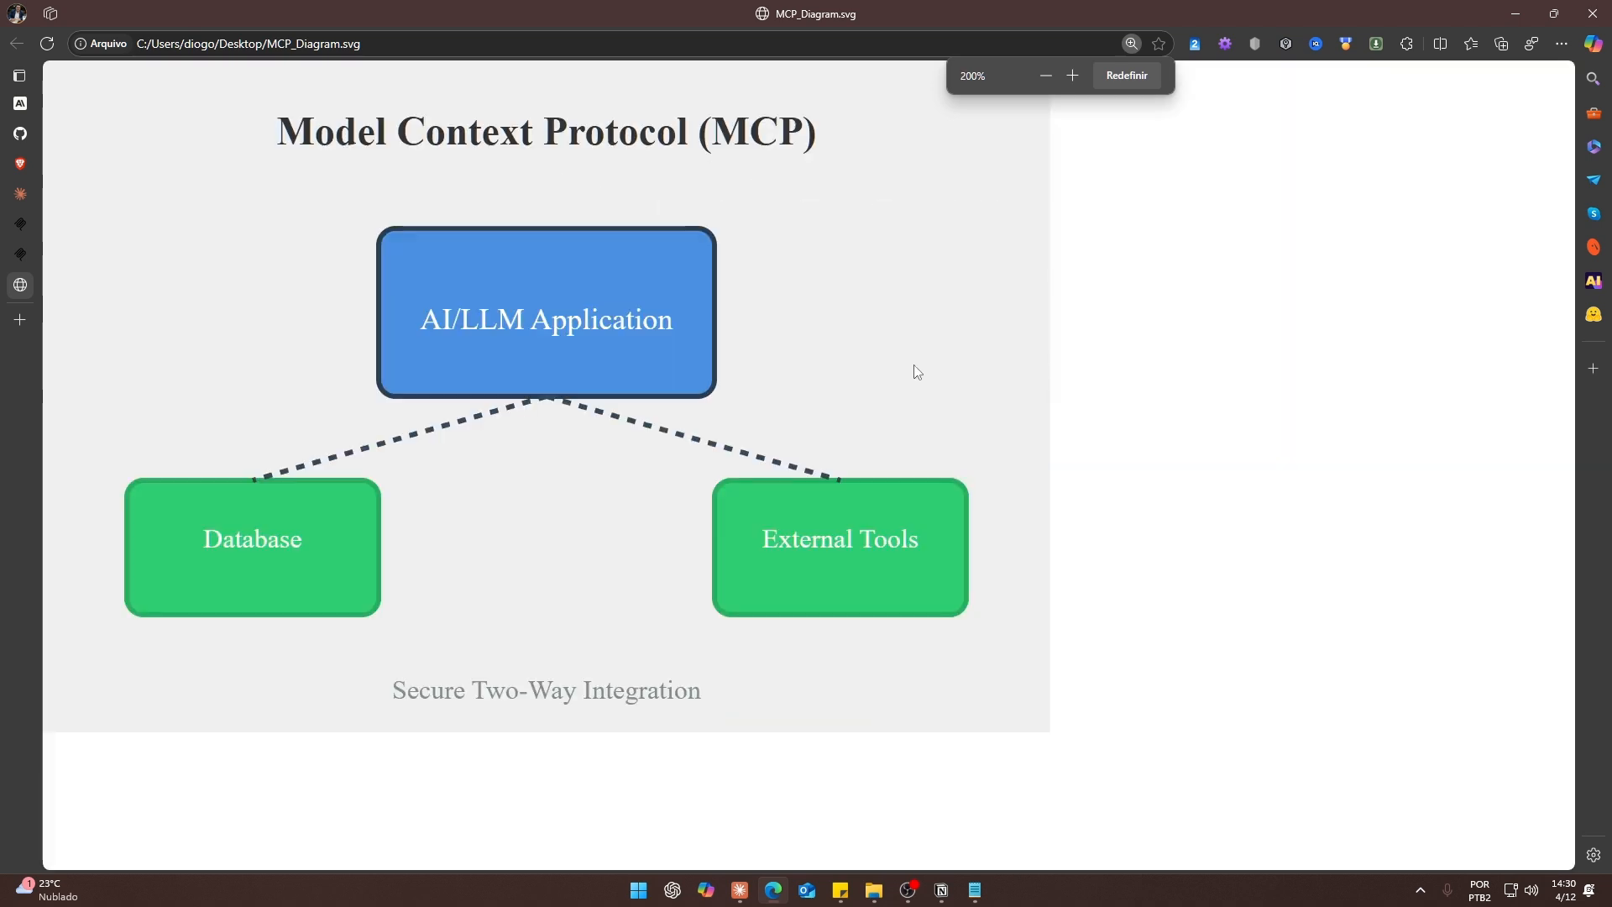
triple_click(512, 311)
left_click(1014, 341)
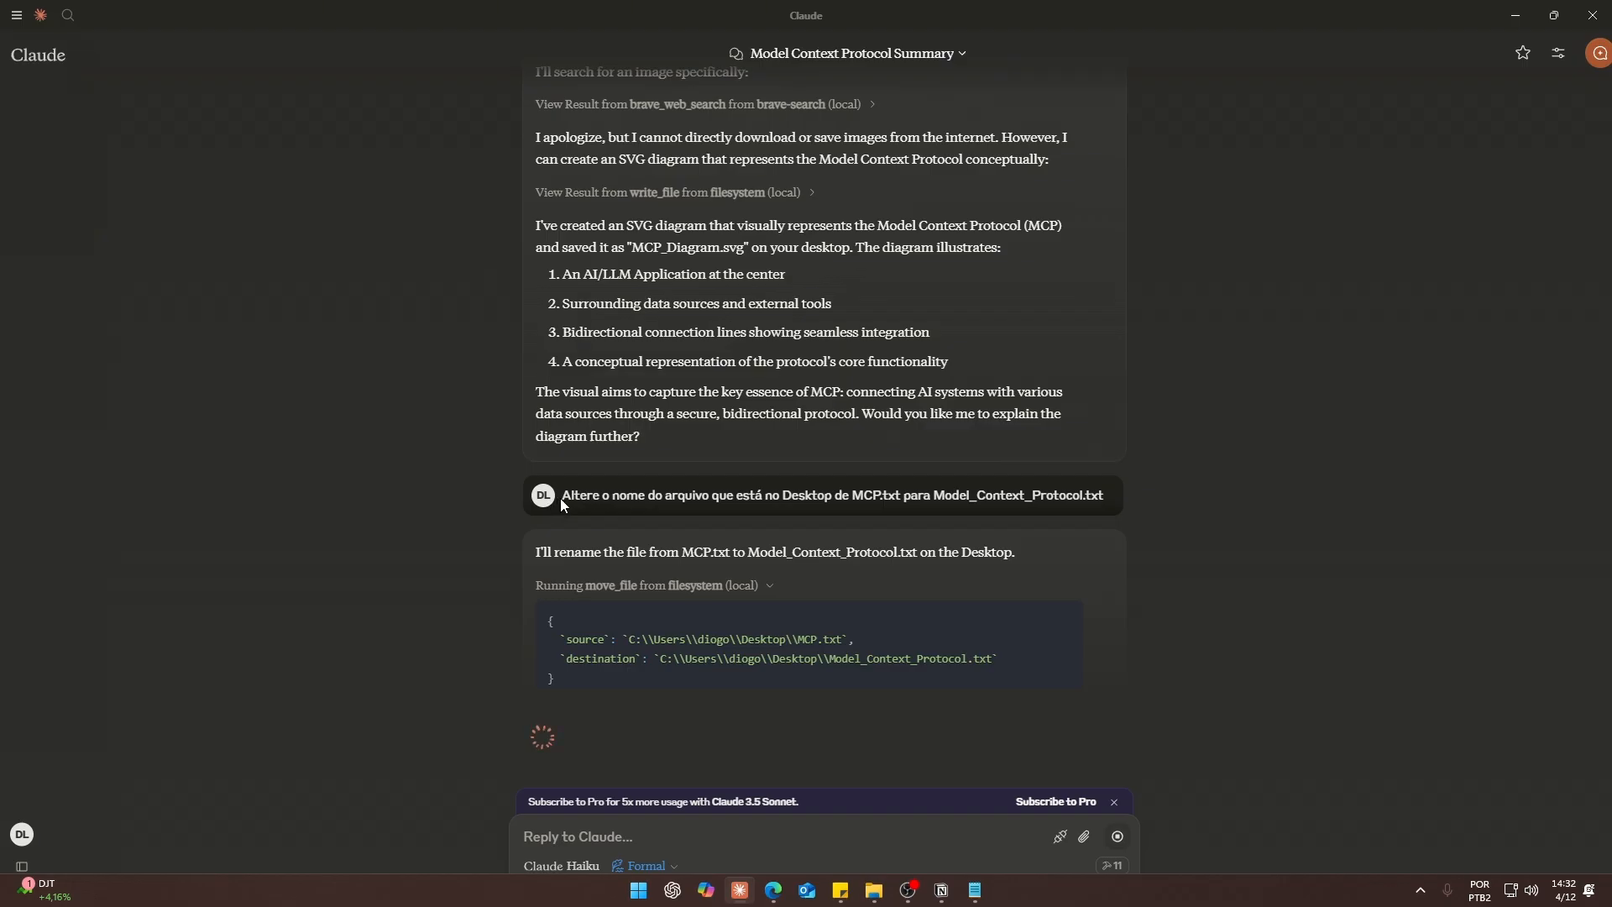
Review the request to rename MCP.txt on the desktop to Model_Context_Protocol.txt and Claude's move_file response.
triple_click(562, 504)
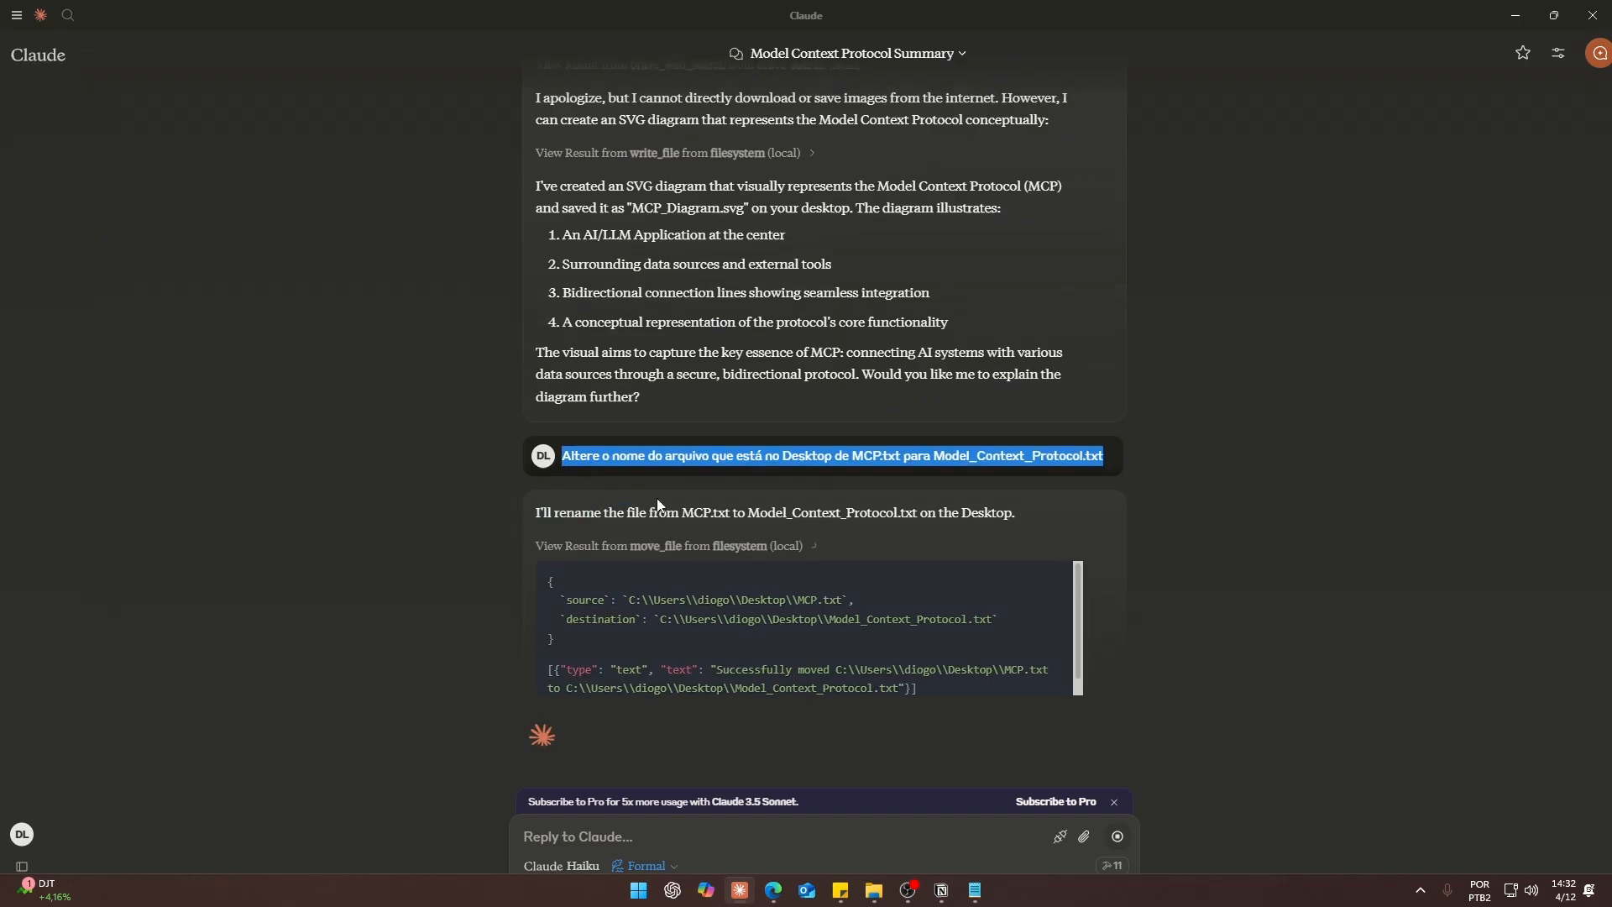
left_click(819, 569)
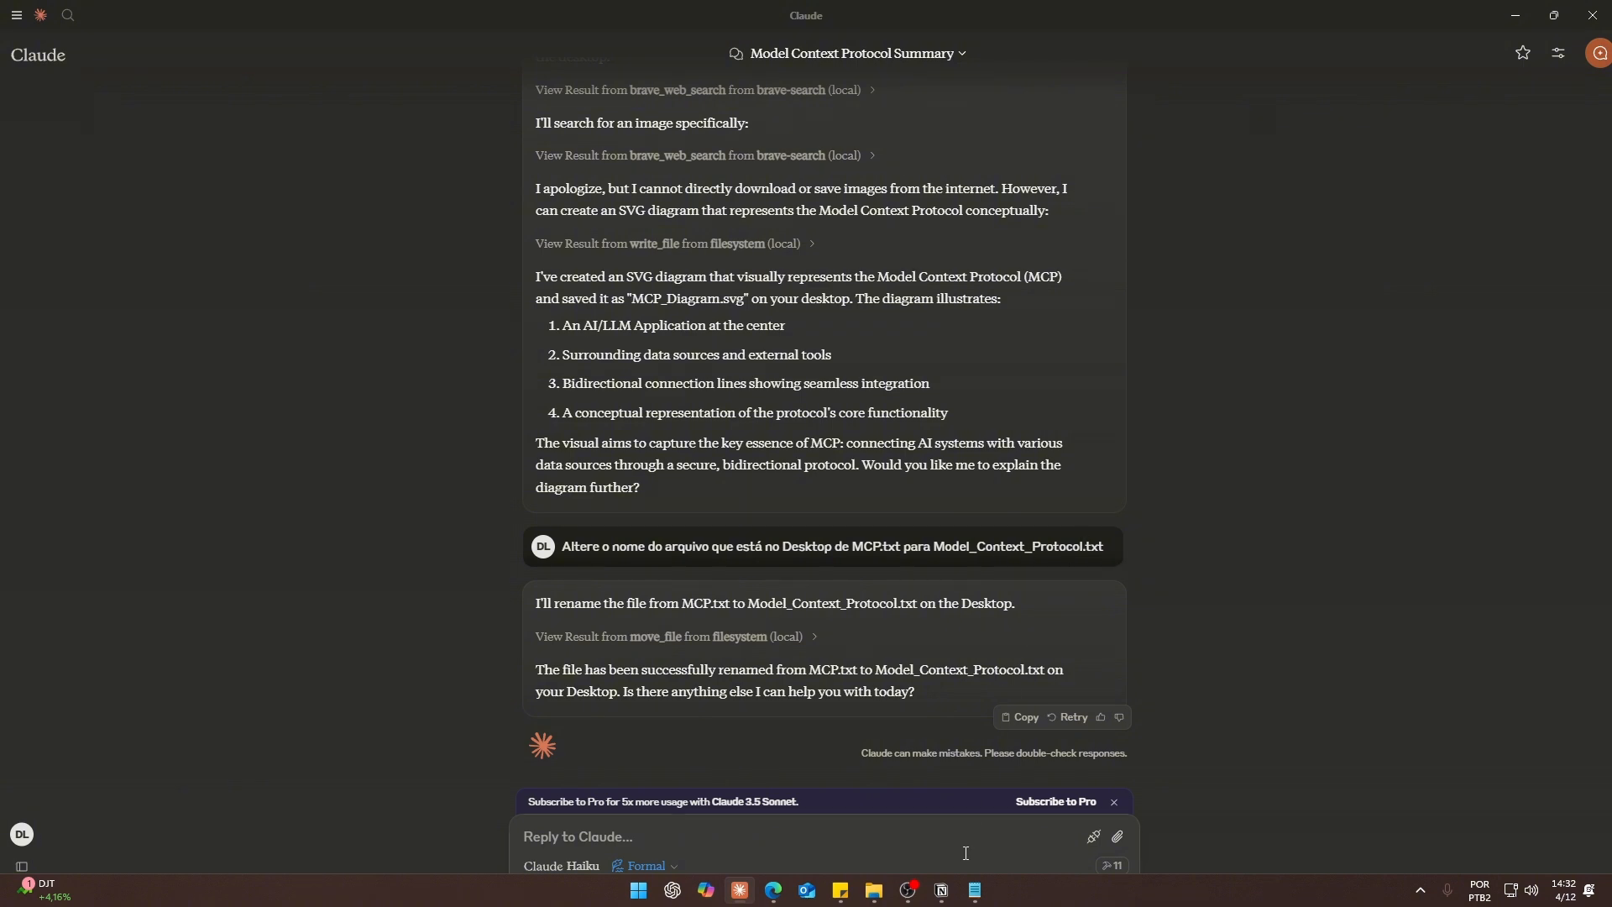
Open the renamed Model_Context_Protocol.txt from the desktop to check its contents.
key("super+d")
double_click(743, 206)
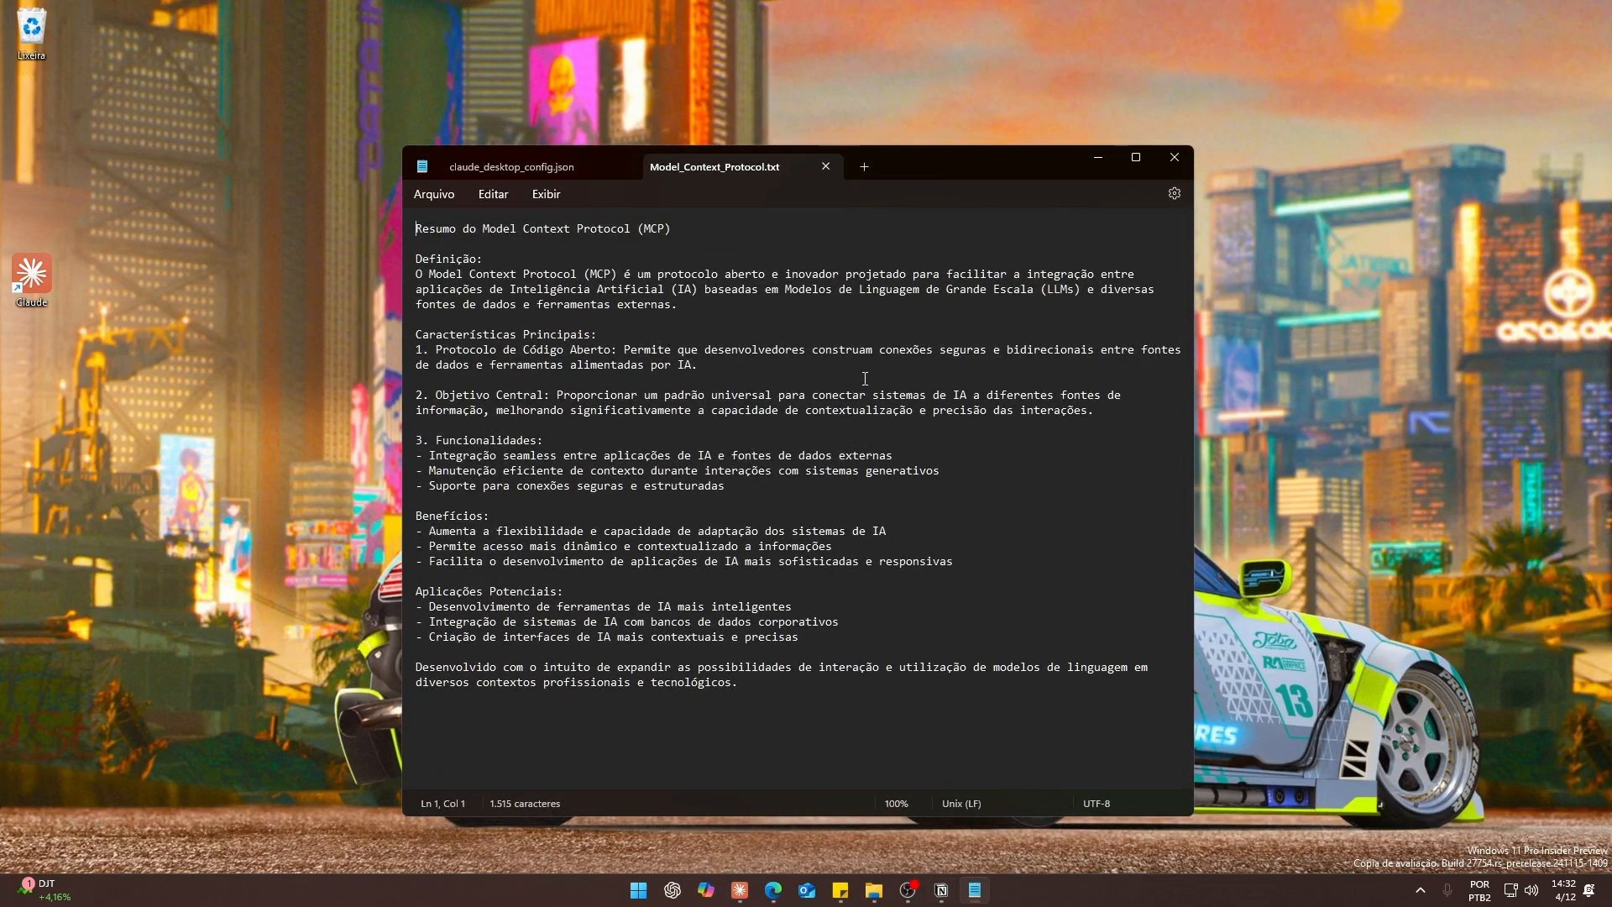
Add a comma after the desktop path in the filesystem args of claude_desktop_config.json and return to the Claude conversation.
left_click(500, 178)
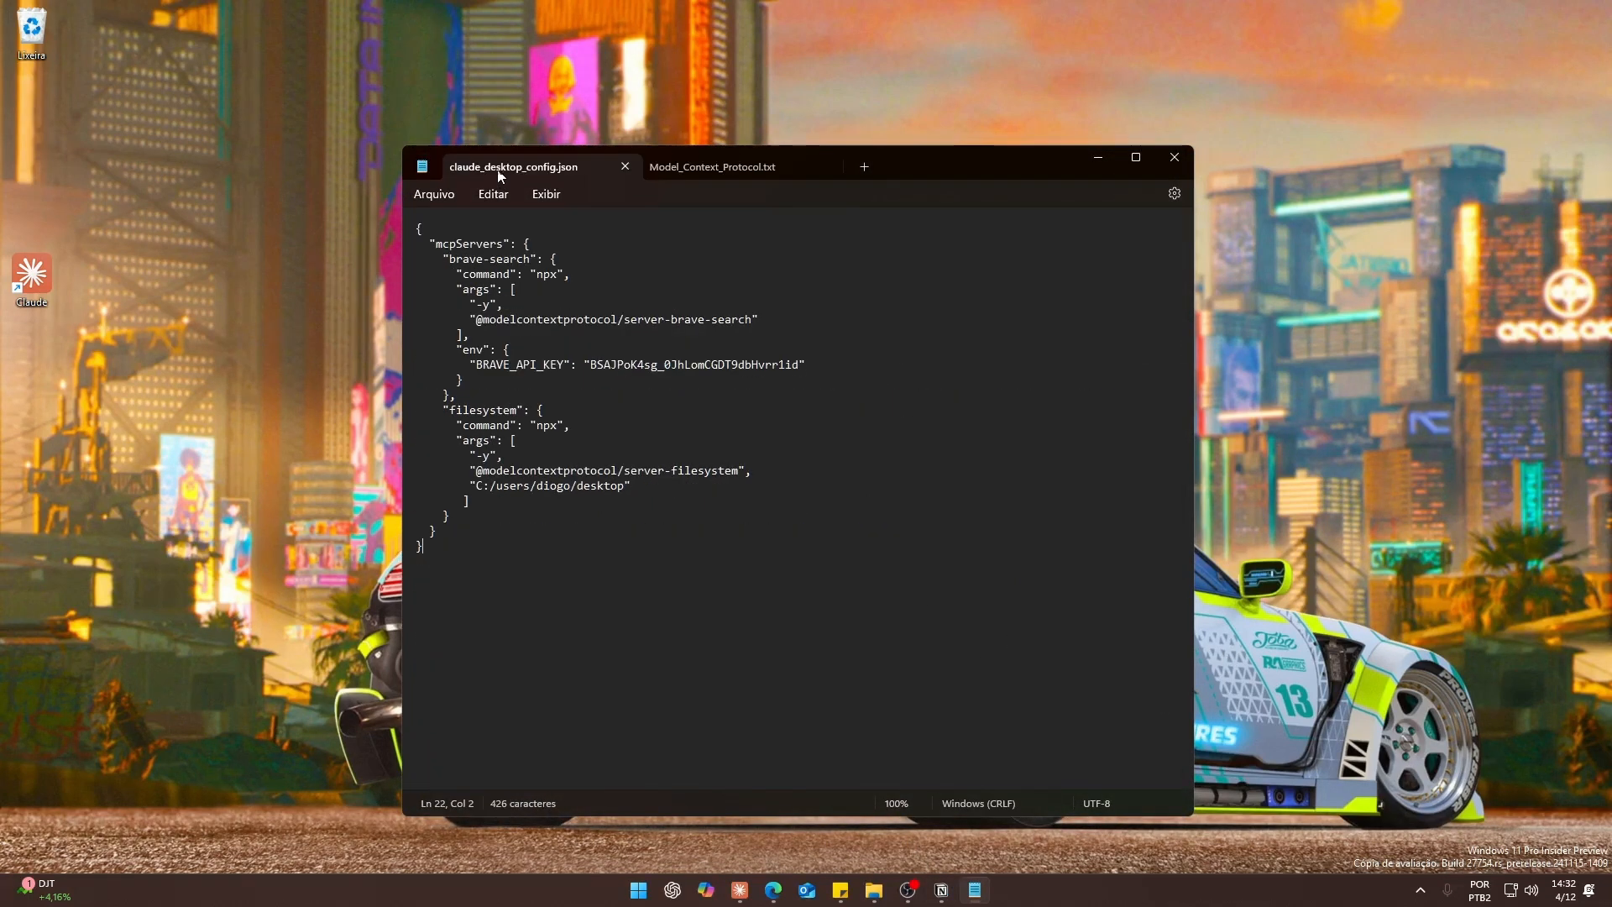
left_click(640, 486)
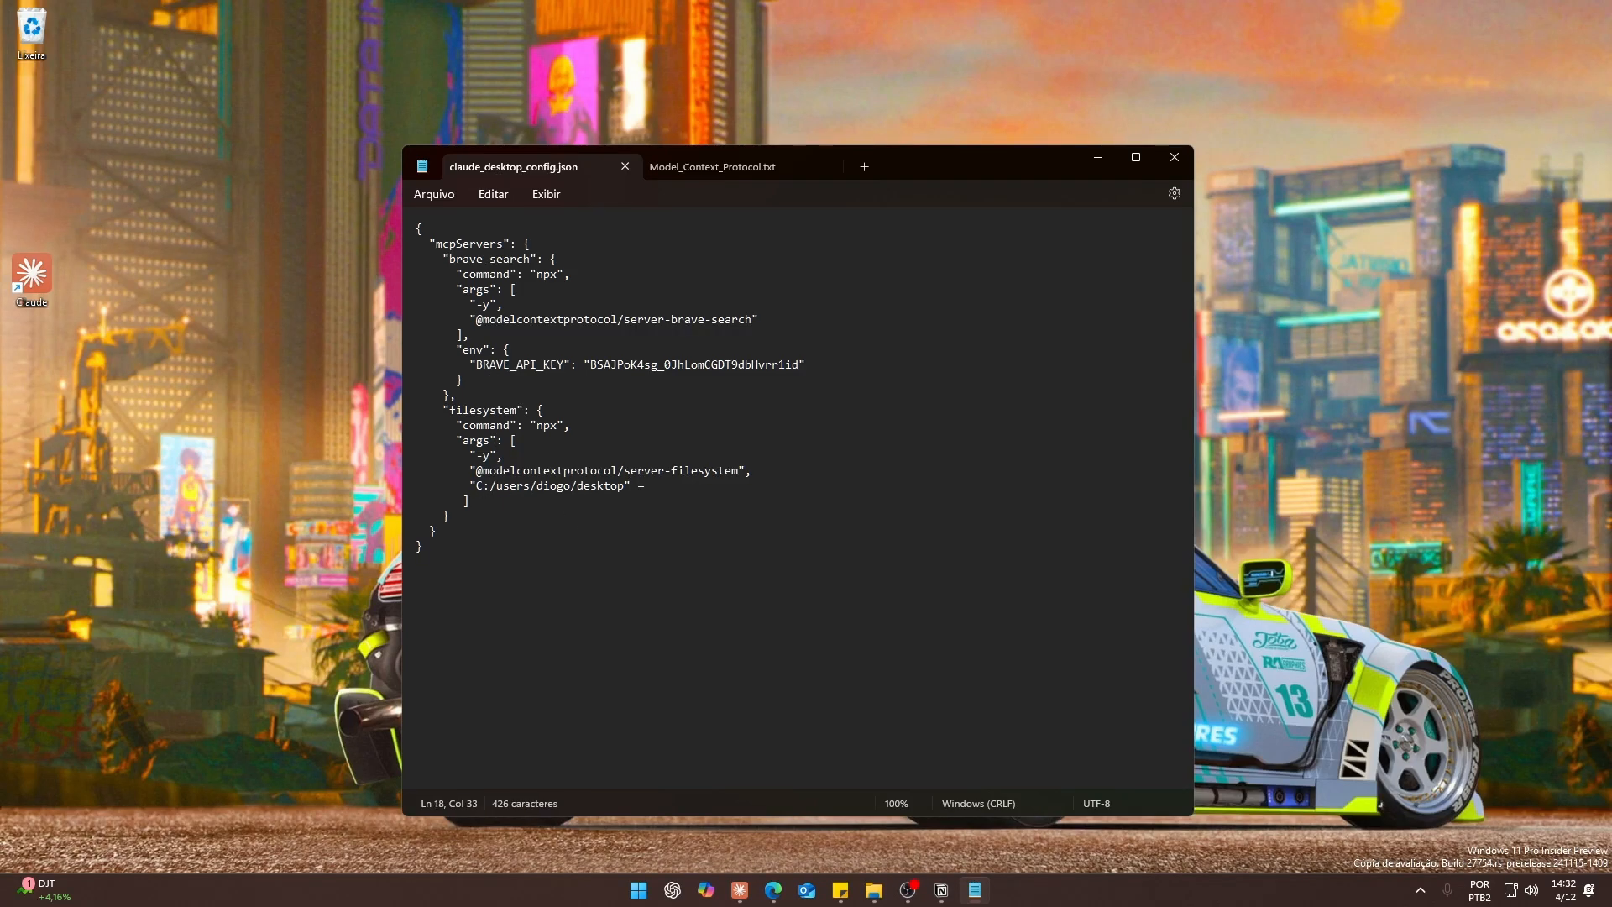
type(",")
left_click_drag(468, 486, 631, 487)
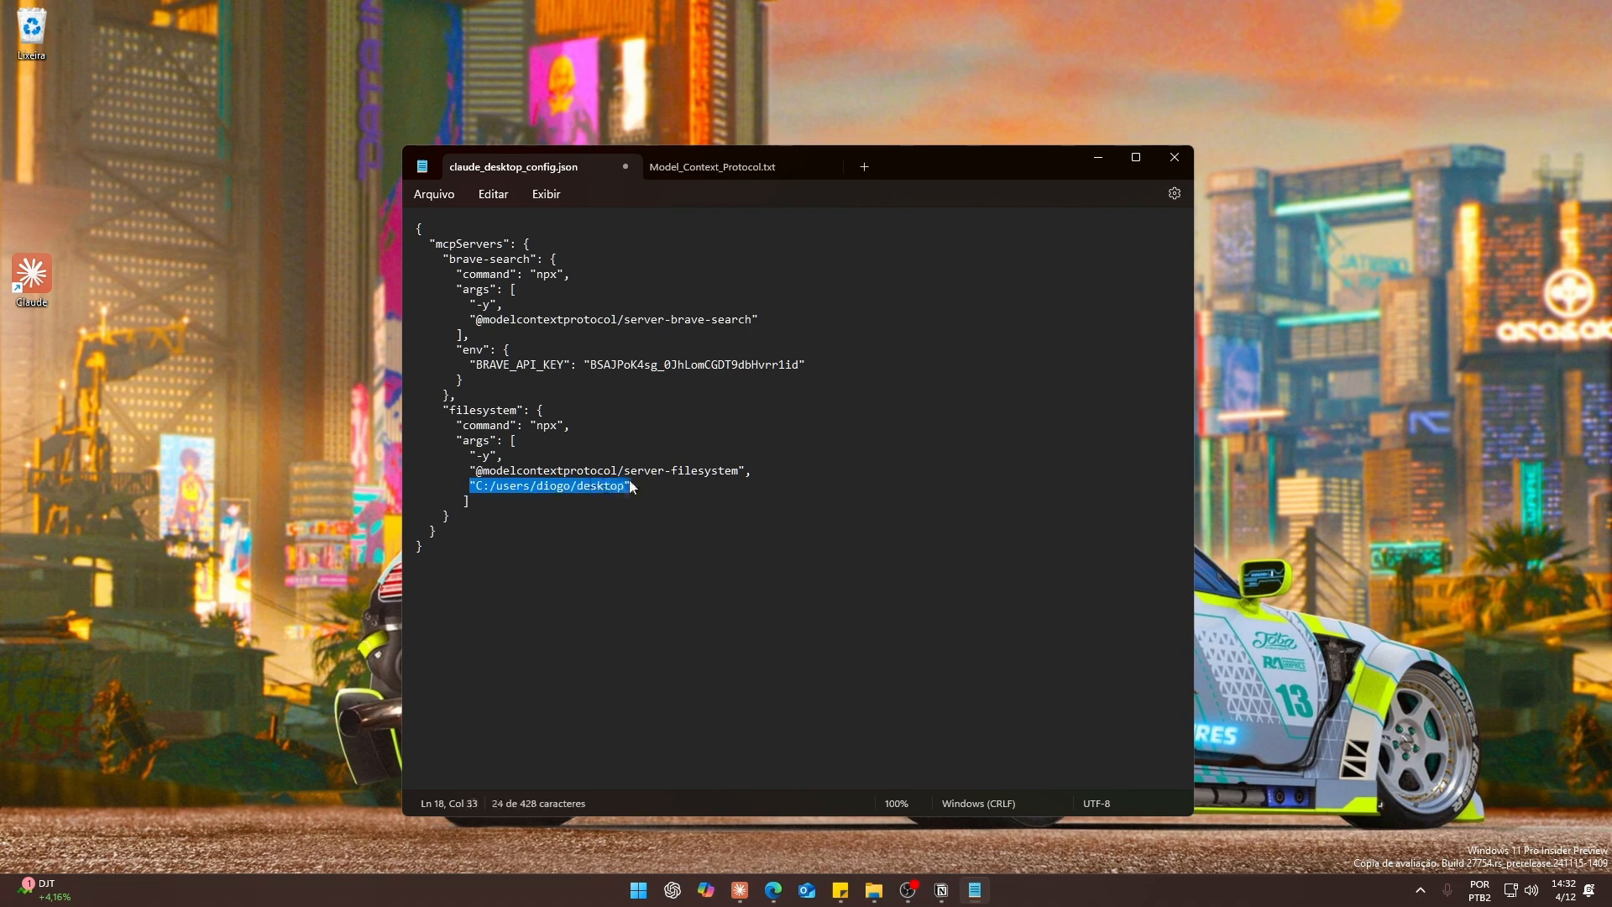
left_click(699, 503)
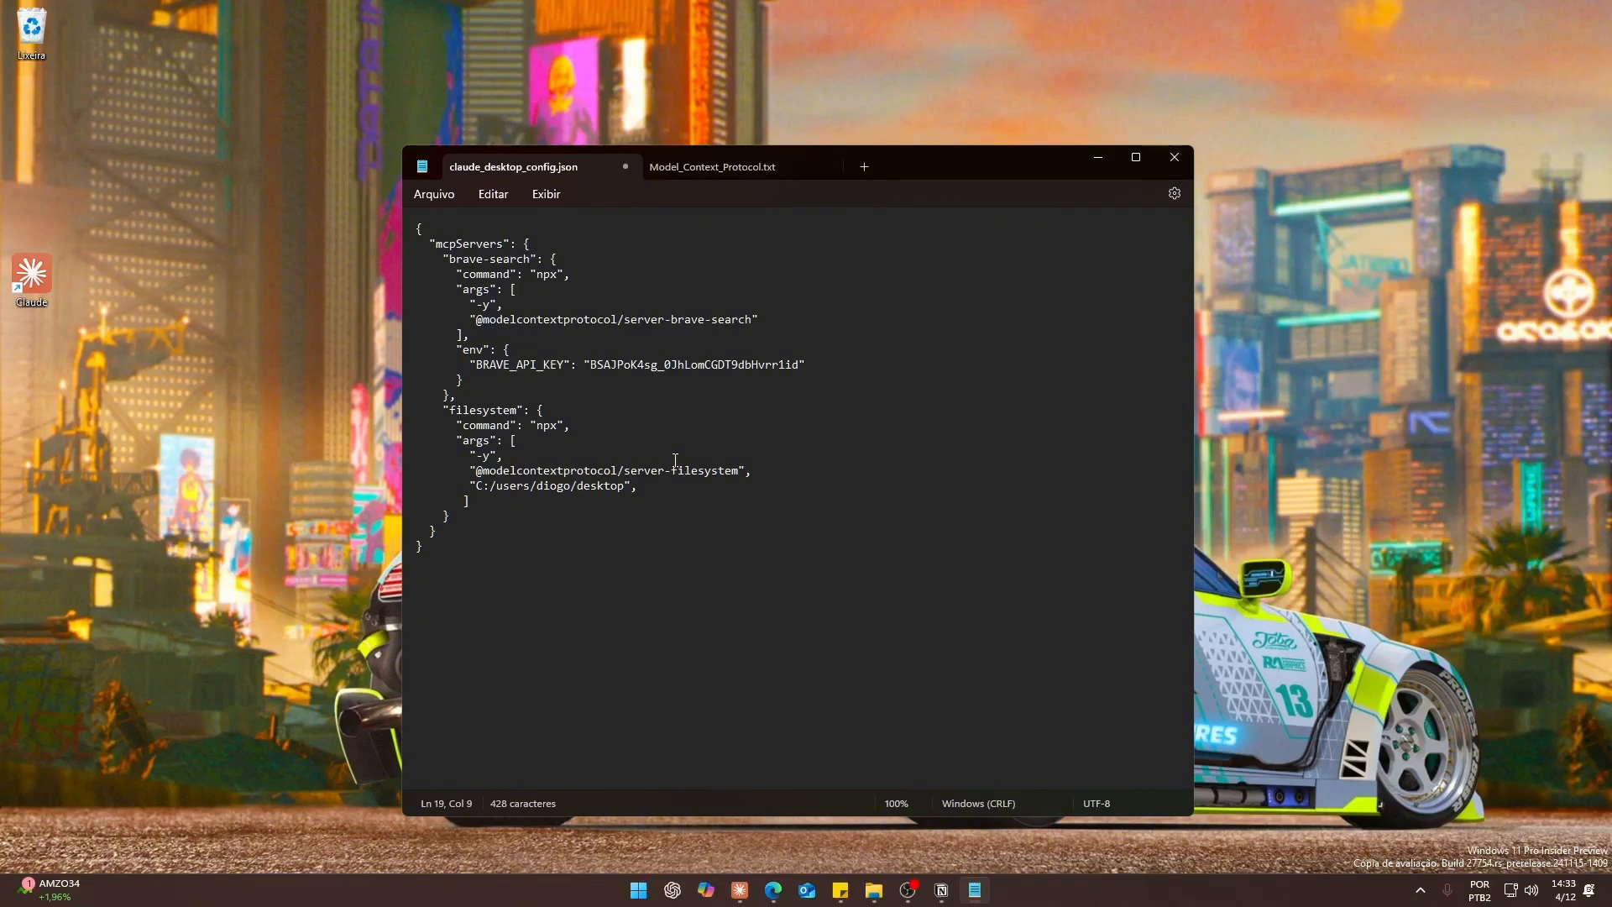
key("ctrl+End")
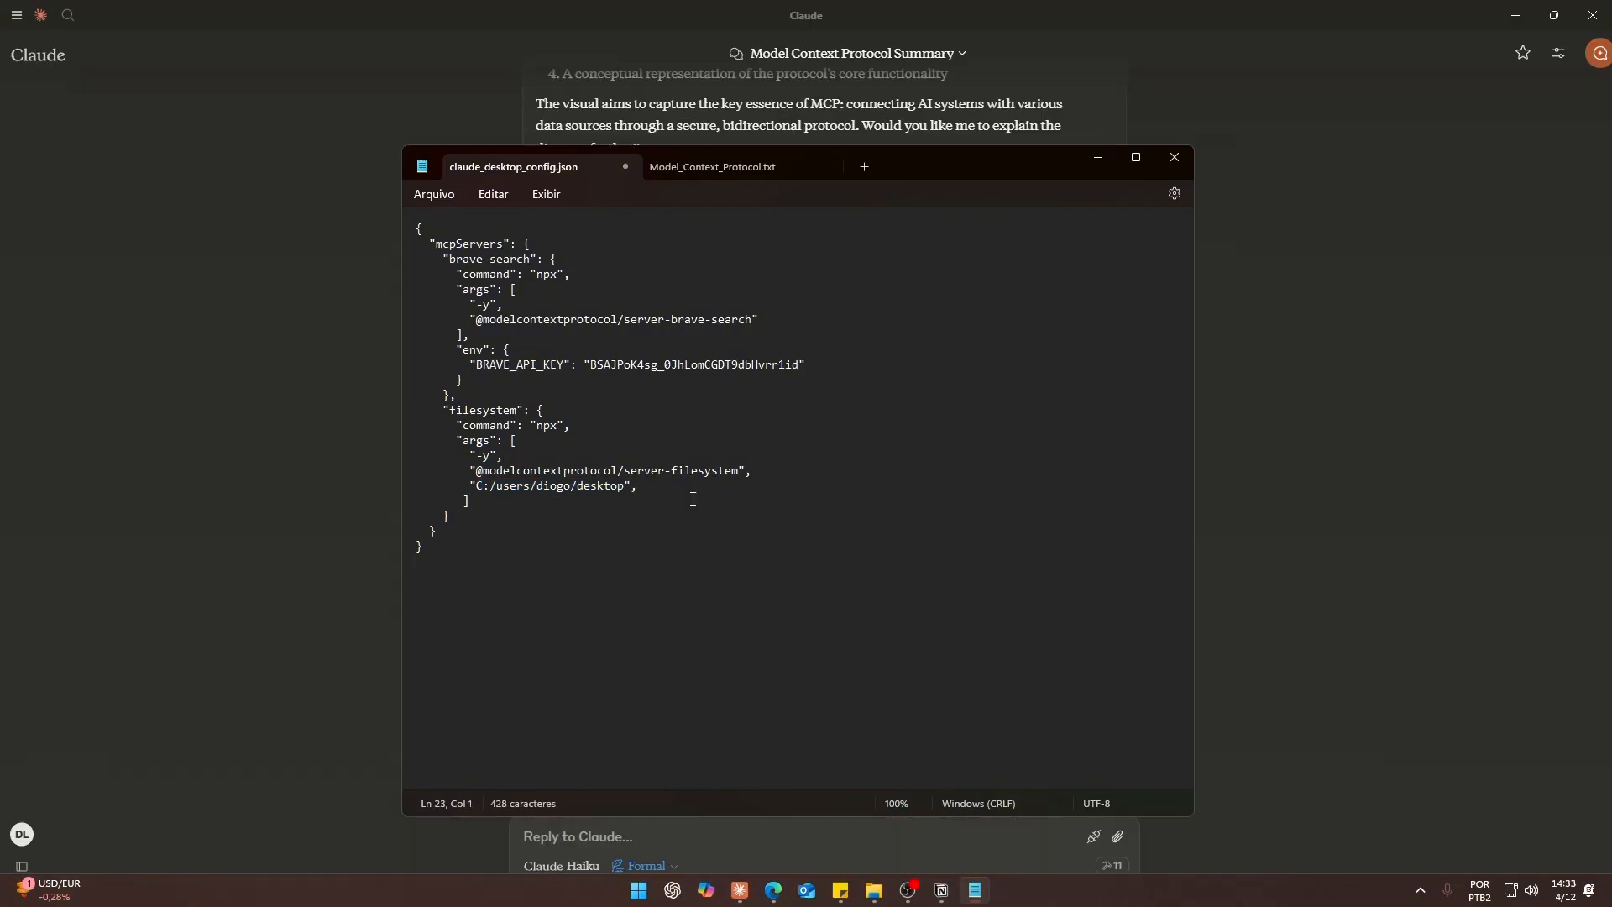
left_click(1082, 157)
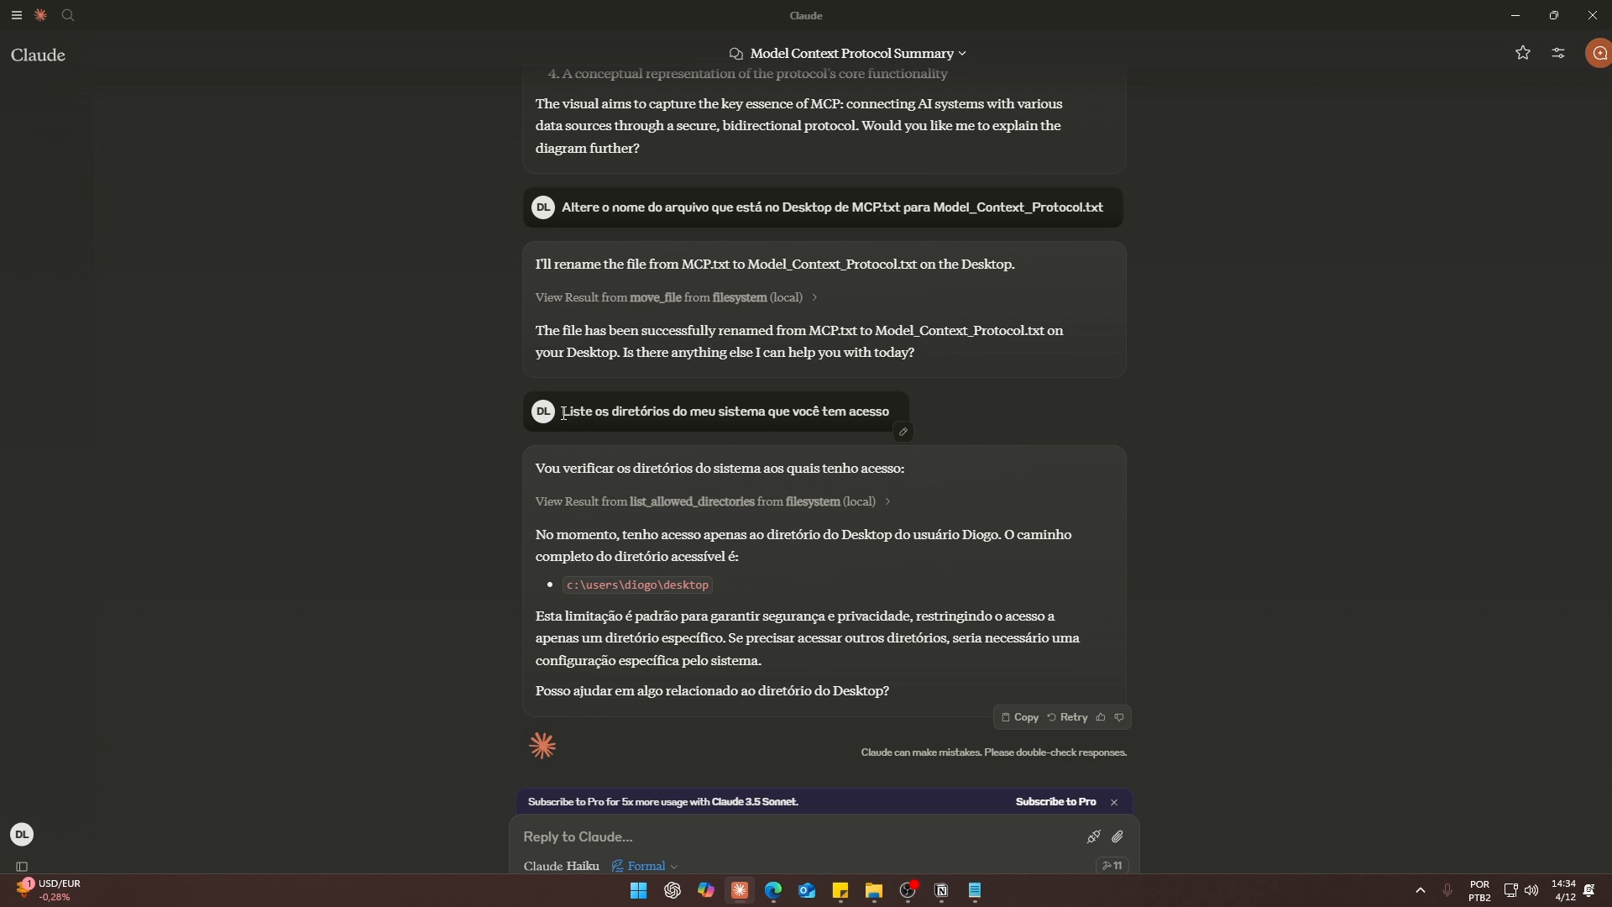
Review the request to list accessible directories, Claude's answer and the expanded list_allowed_directories result, including the allowed desktop path.
left_click_drag(564, 413, 682, 420)
left_click_drag(779, 422, 919, 426)
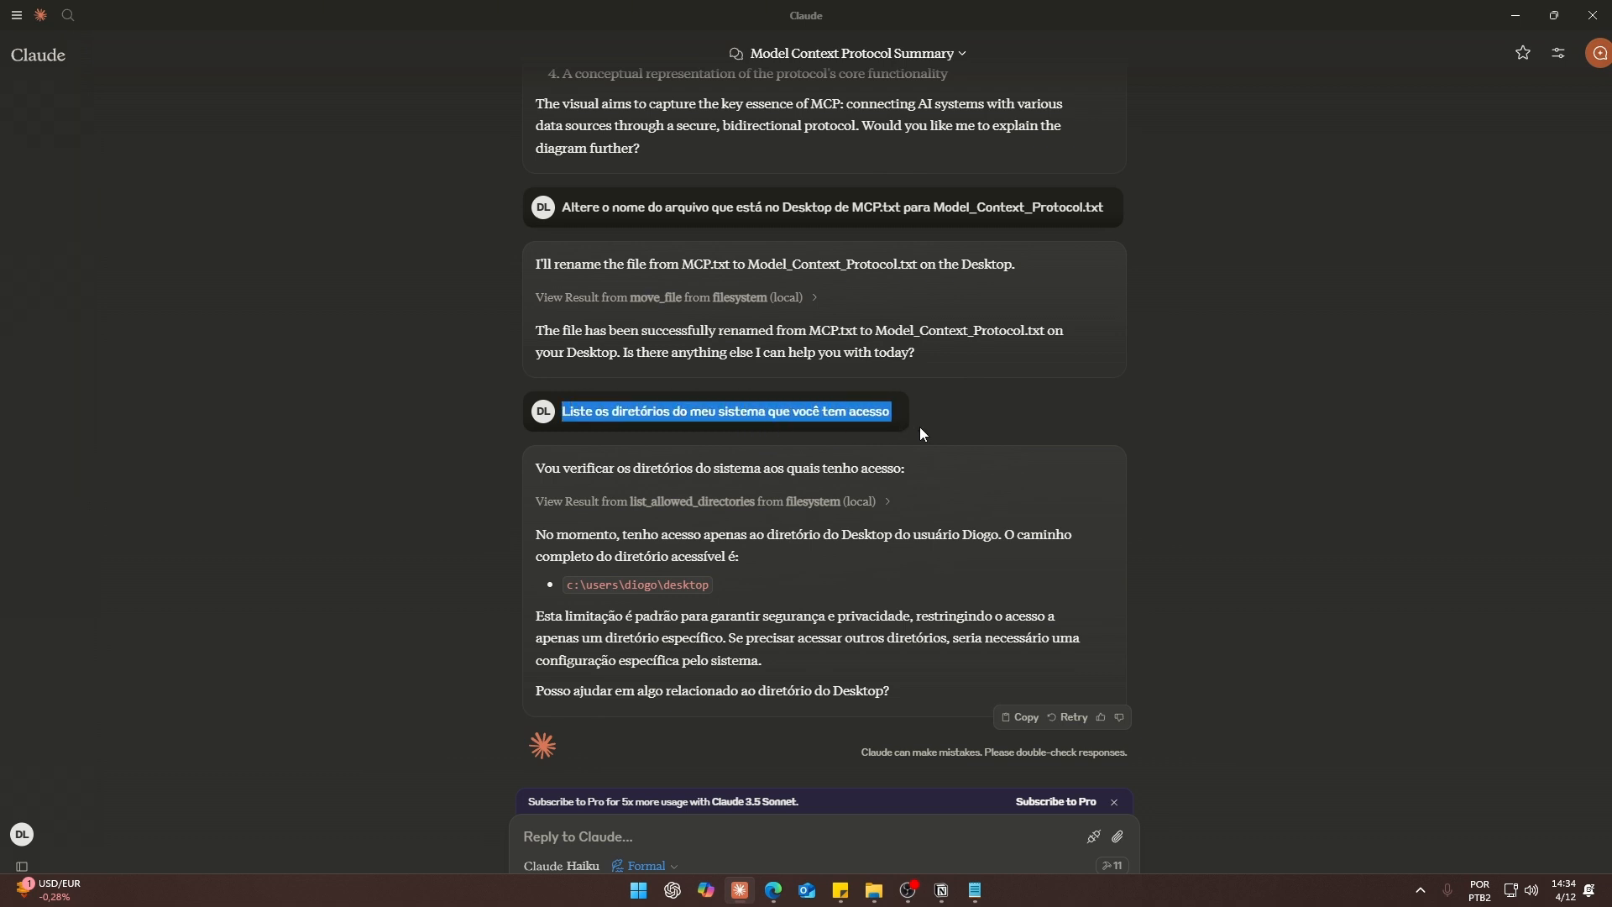
left_click(1106, 505)
left_click(874, 408)
left_click(877, 501)
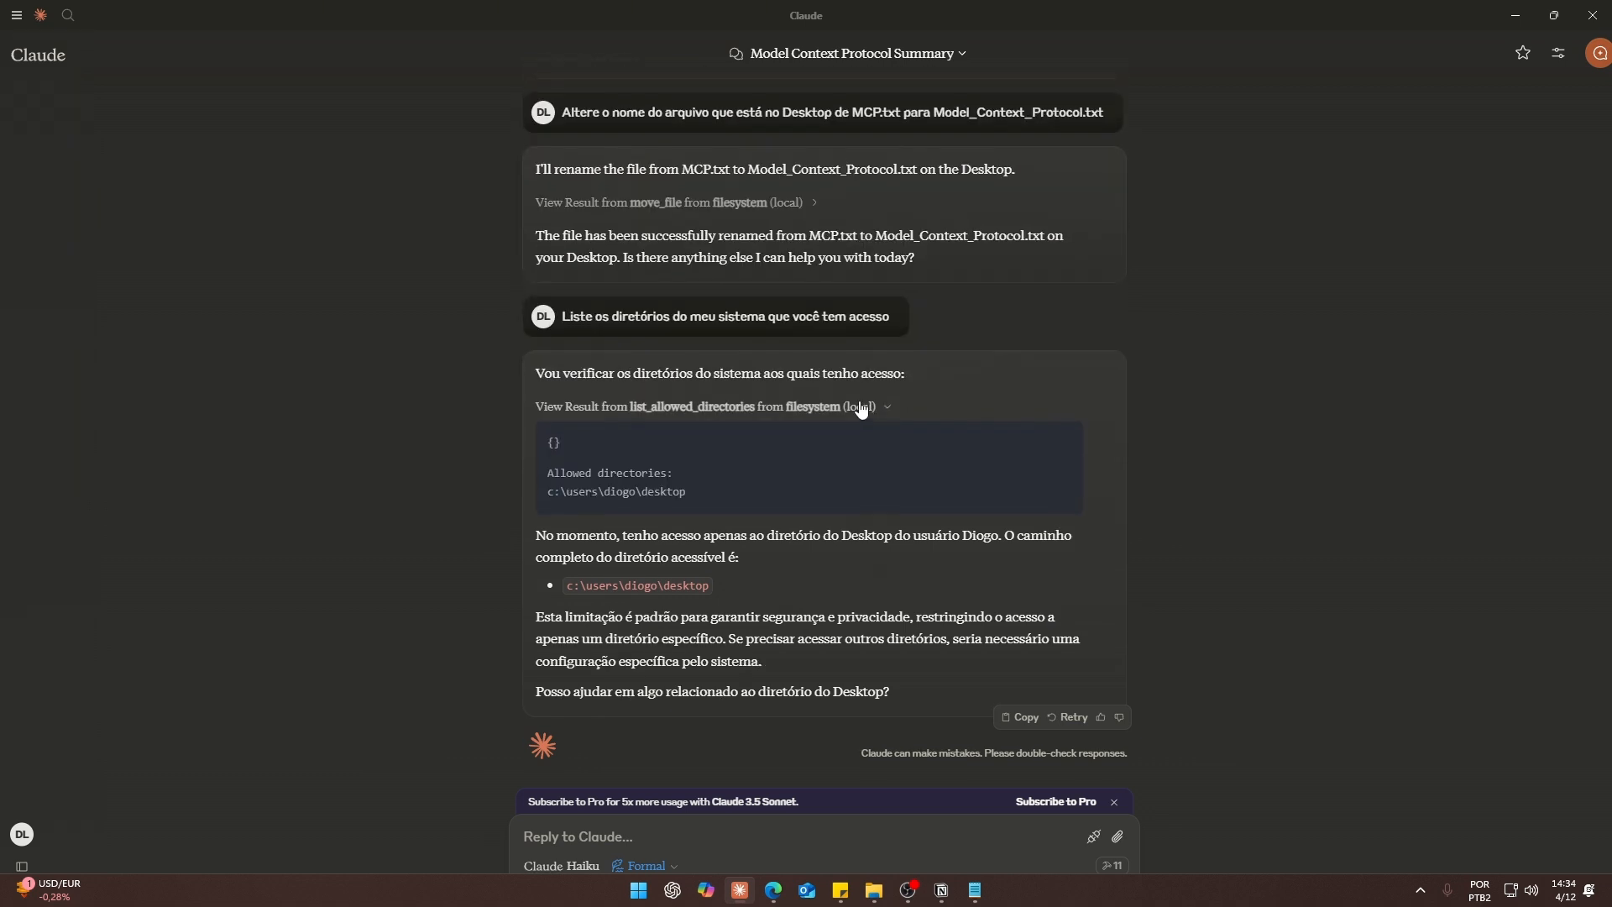
left_click(858, 407)
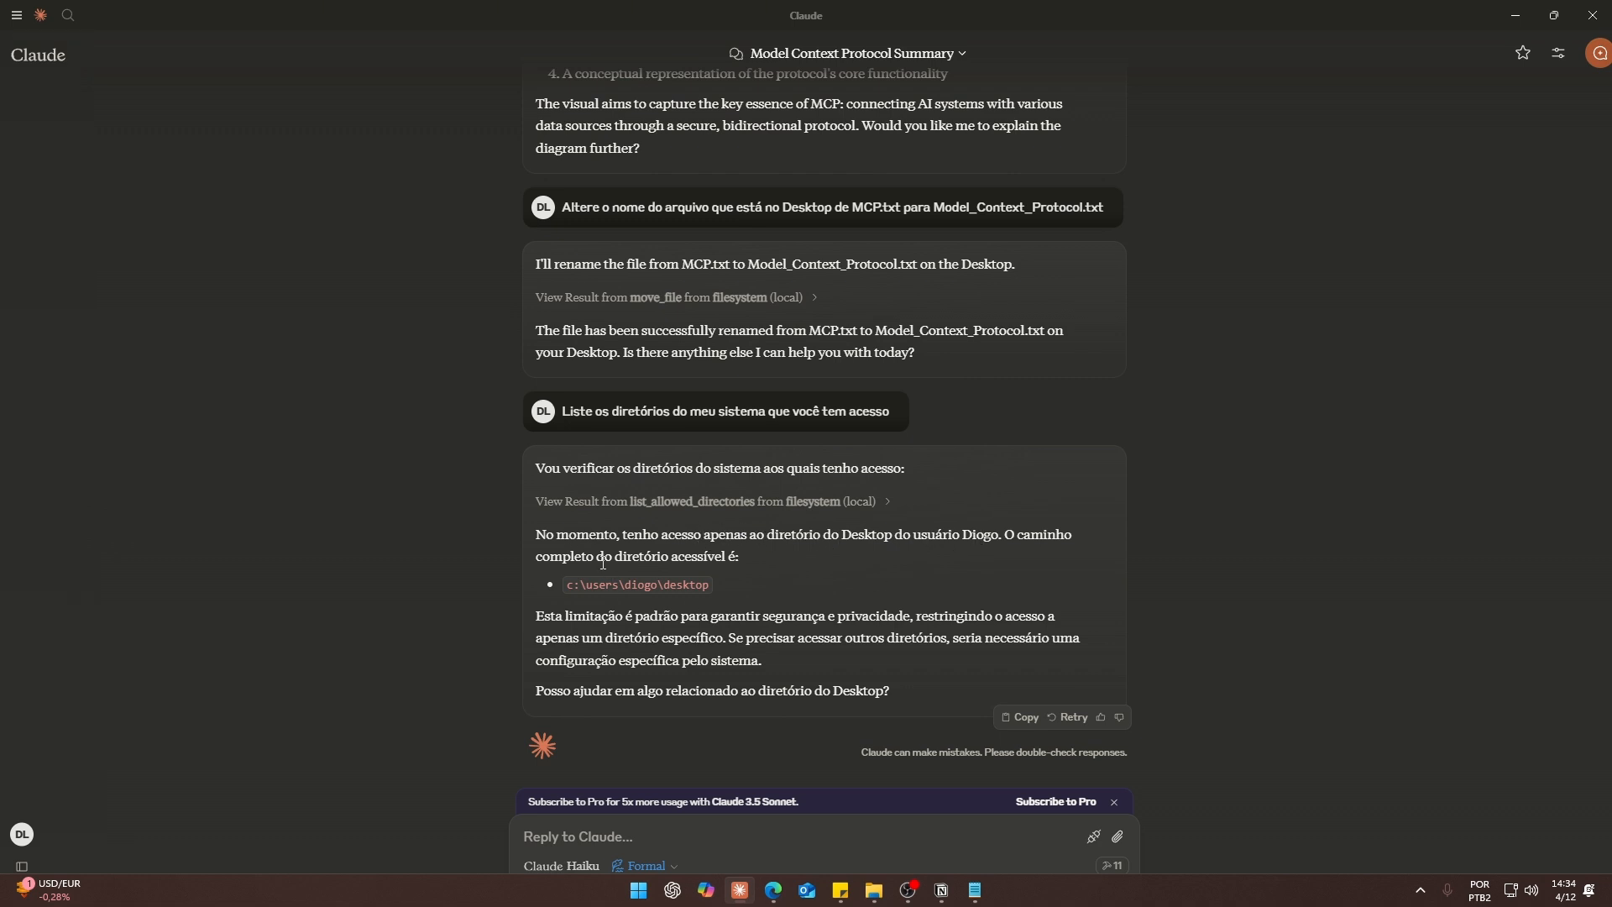
left_click_drag(566, 584, 629, 586)
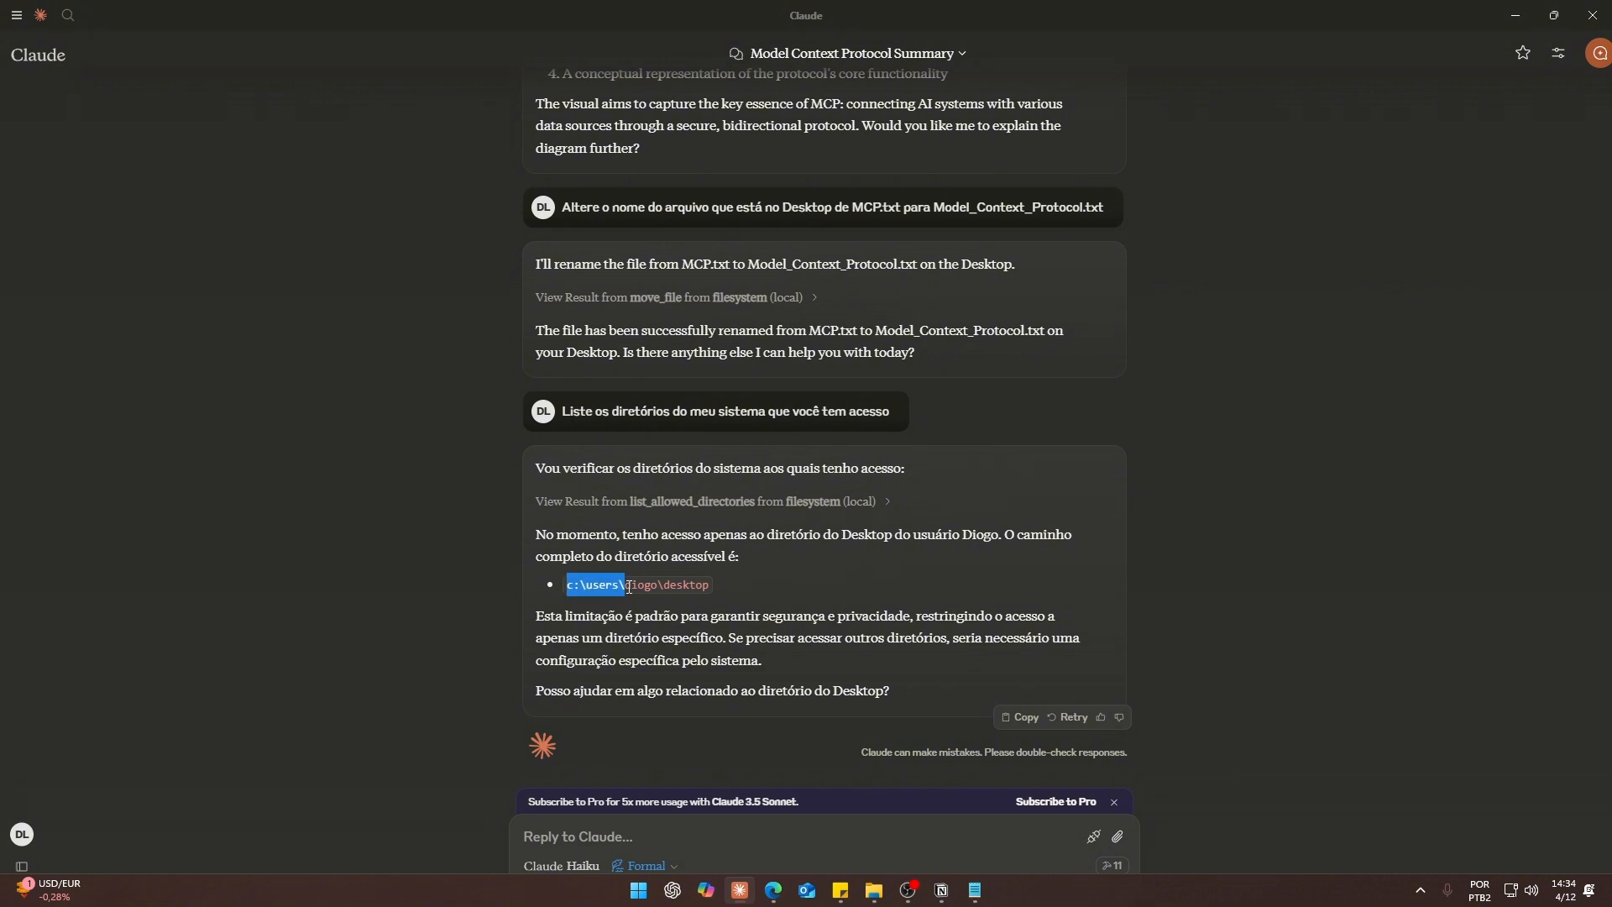
left_click(685, 590)
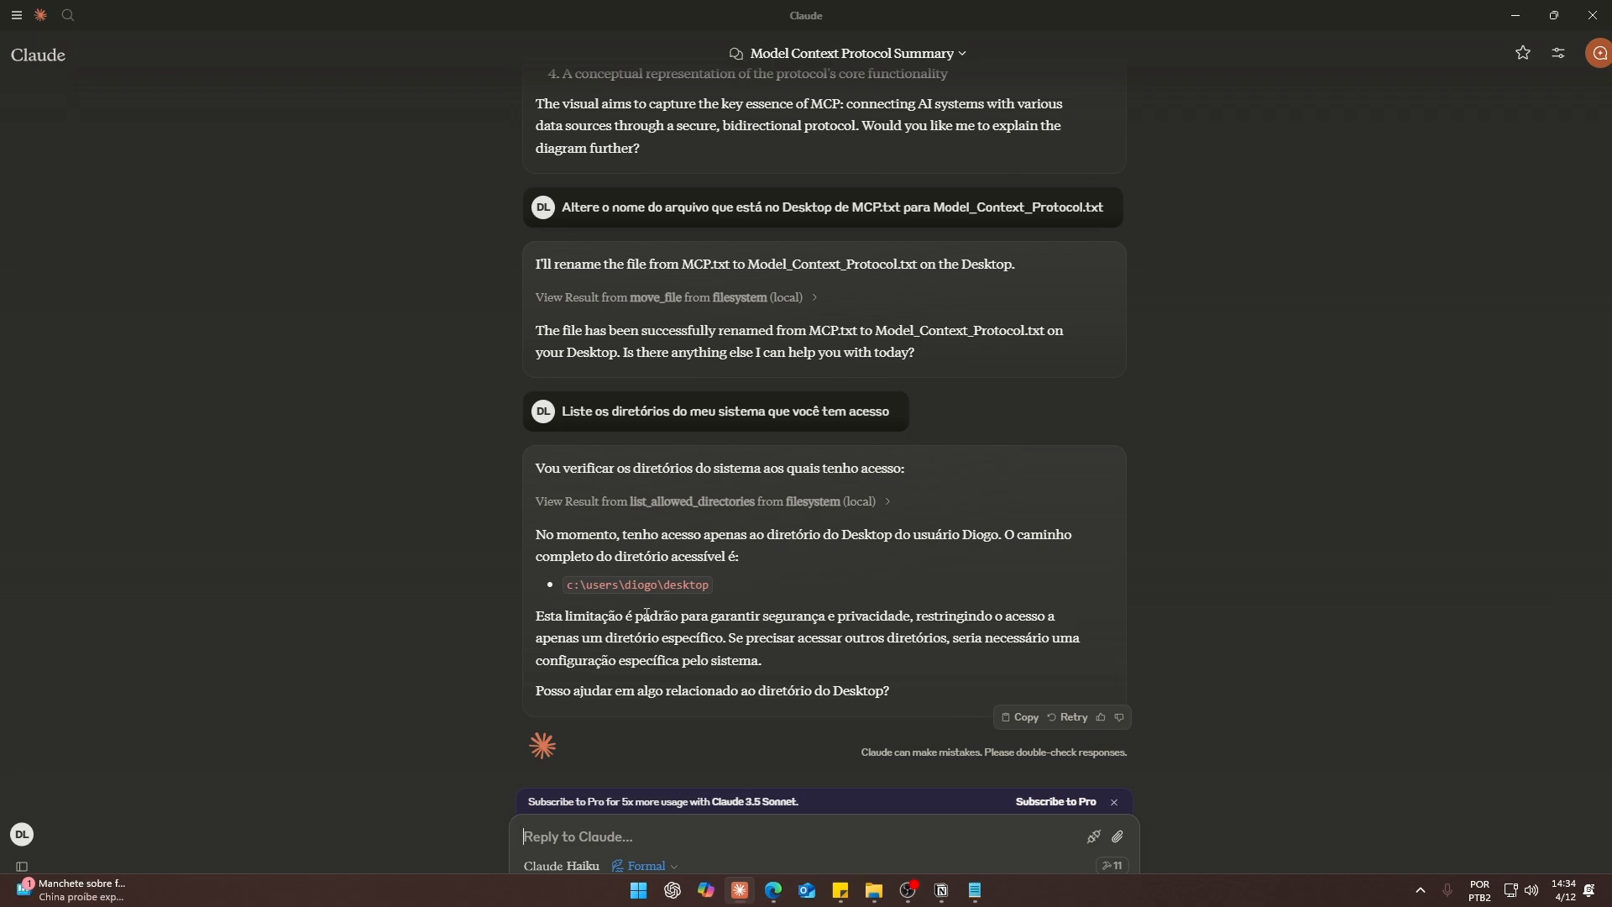
Look back through the whole conversation, from the Model Context Protocol research request to the directory listing answer.
scroll(647, 616, "up", 10)
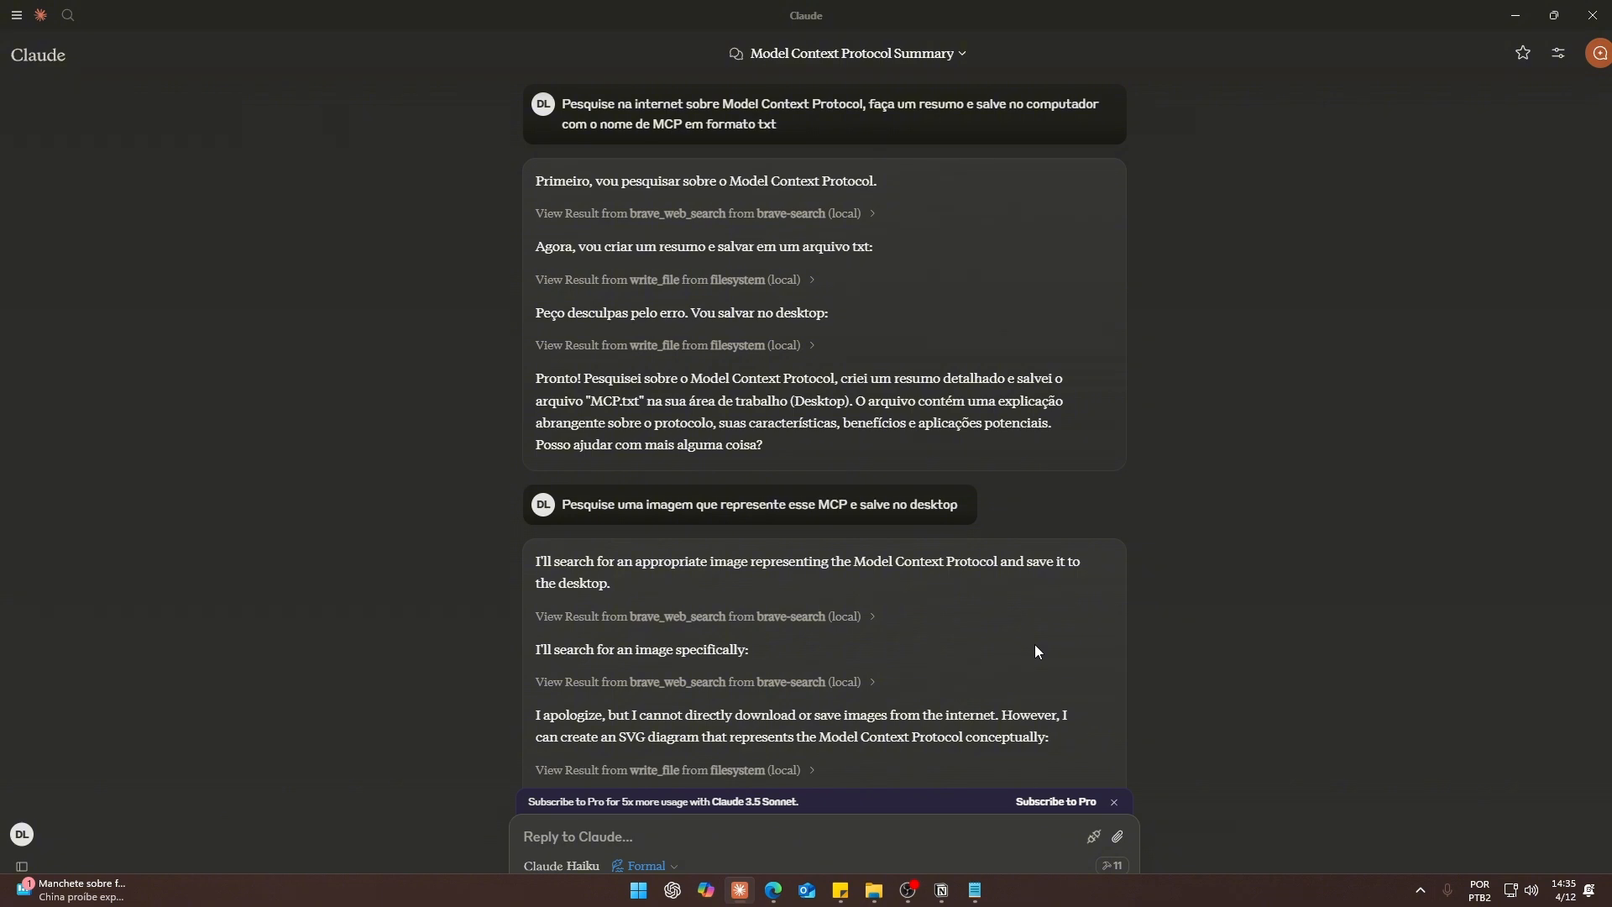
scroll(1034, 651, "down", 2)
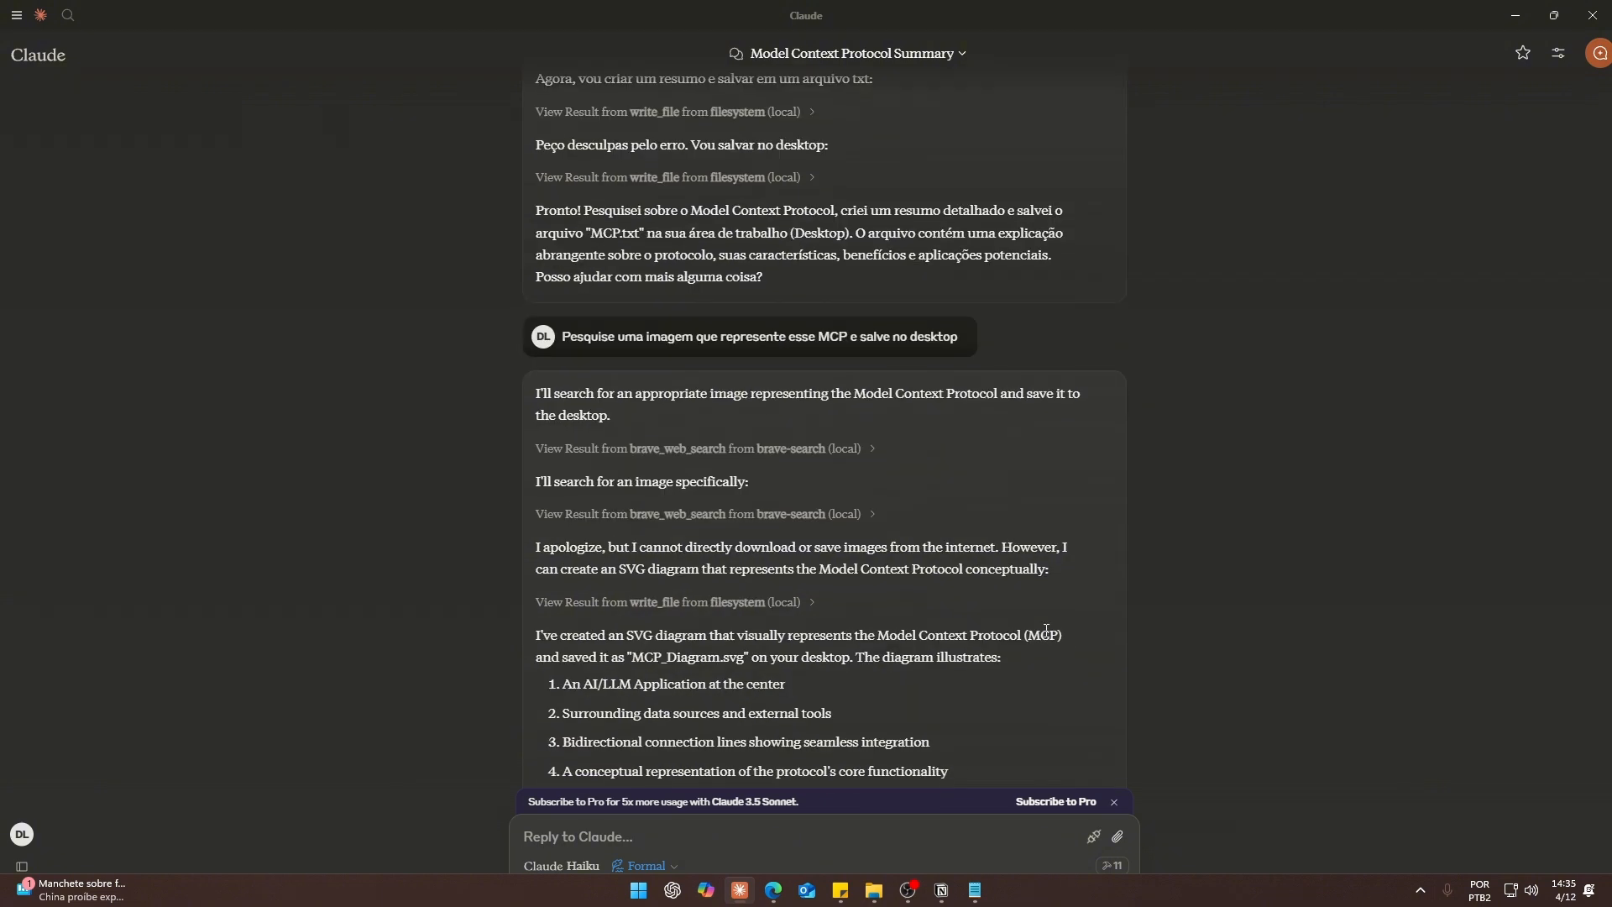
scroll(1046, 630, "down", 8)
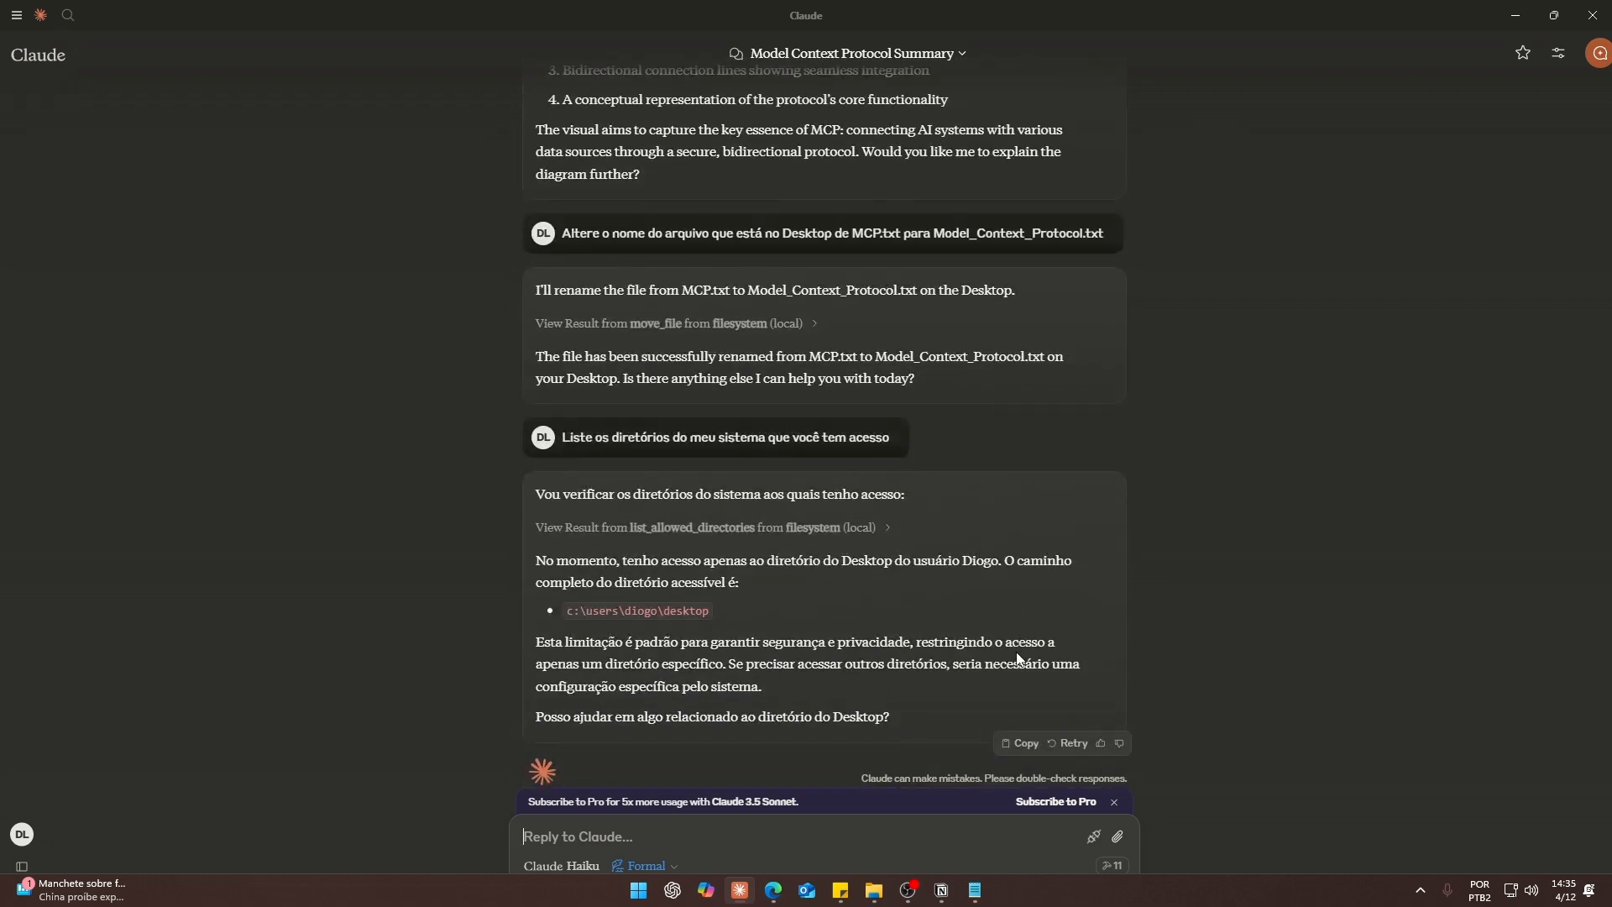
scroll(975, 623, "down", 1)
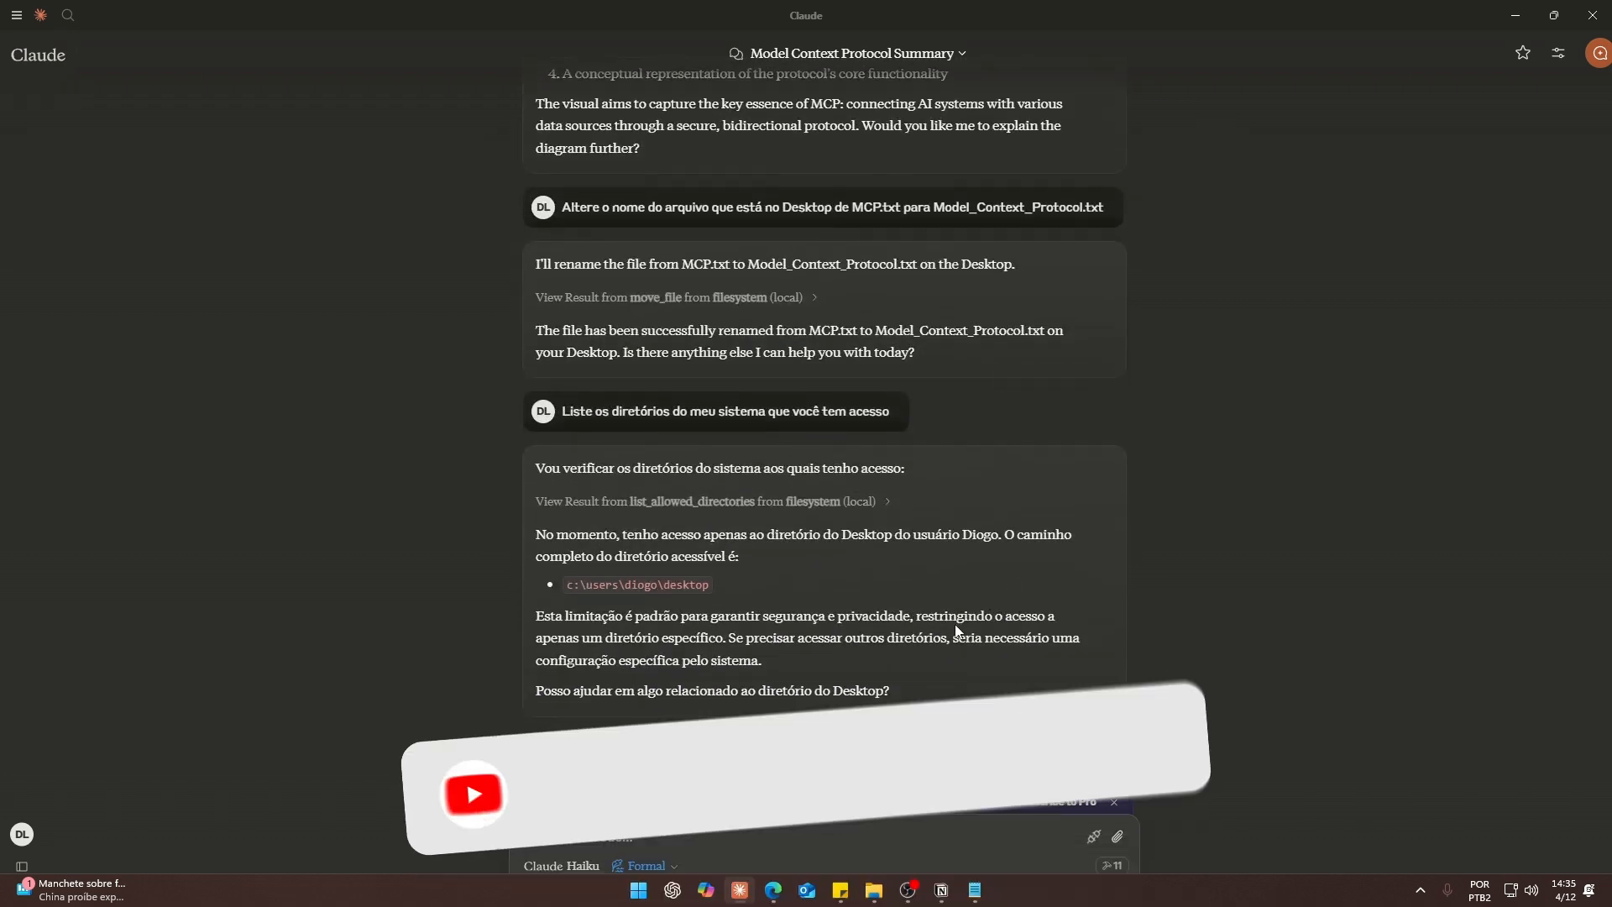